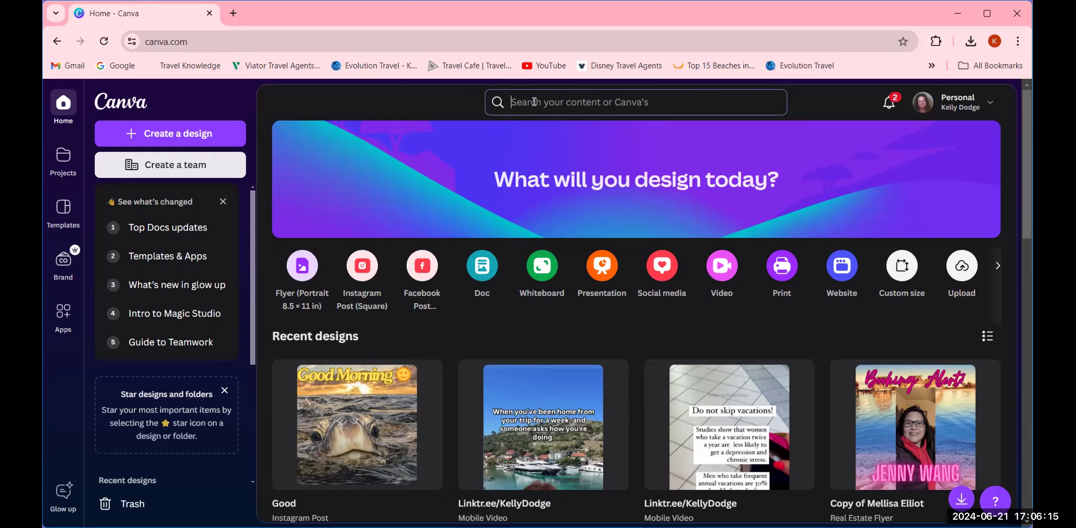
- Search the templates for "travel proposal" and look through the category options, filters and resulting templates
{"action": "left_click", "coordinate": [534, 102]}
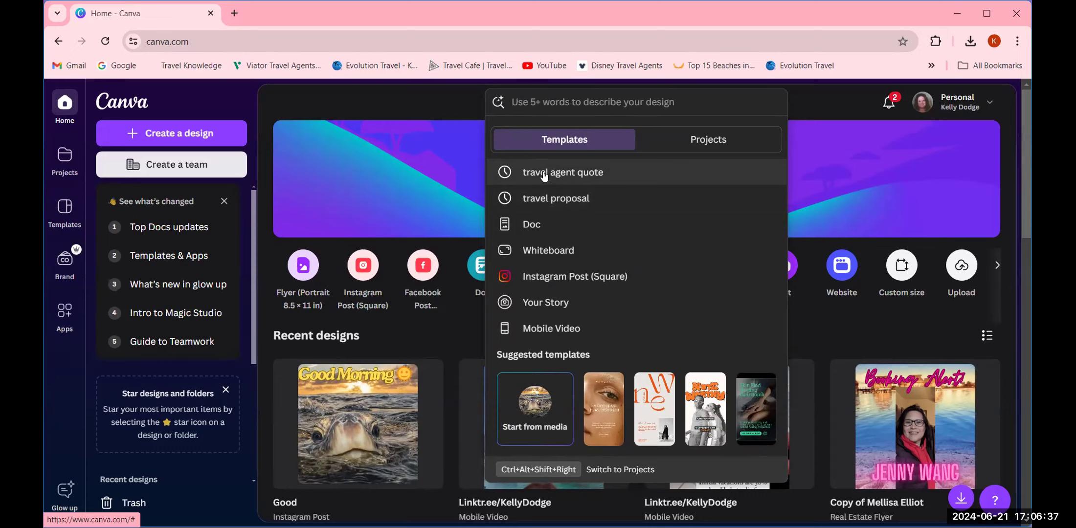
{"action": "left_click", "coordinate": [543, 204]}
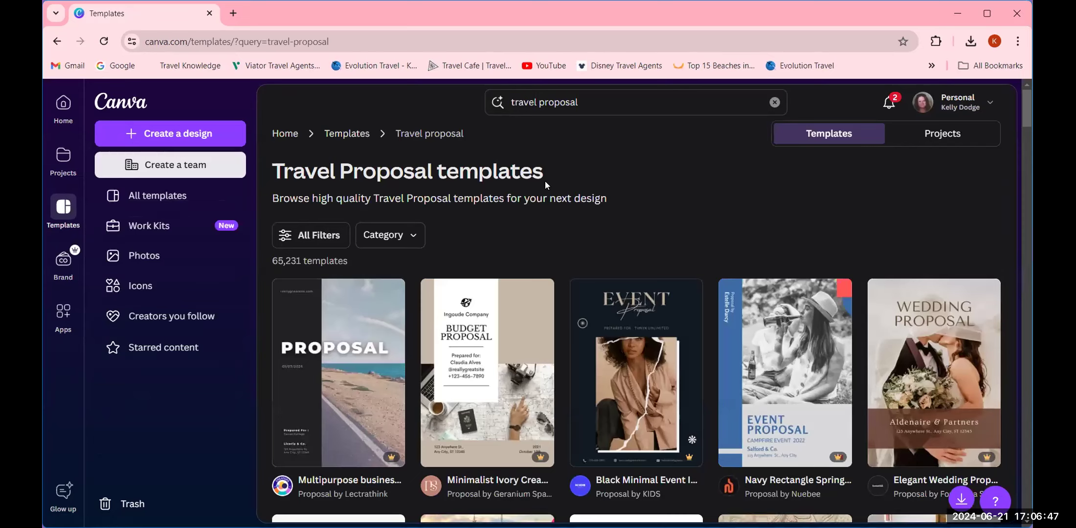
{"action": "left_click", "coordinate": [393, 237]}
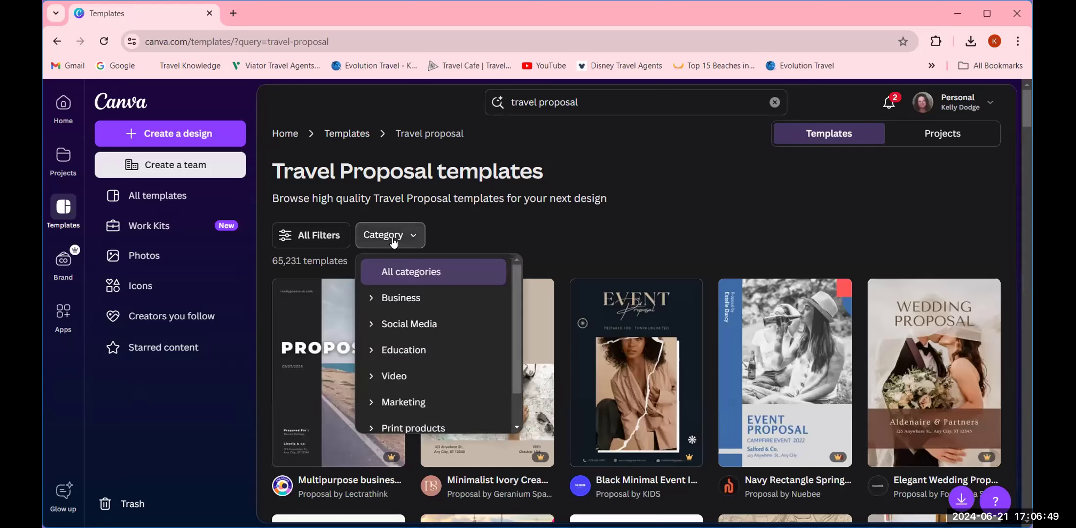
{"action": "scroll", "coordinate": [427, 377], "scroll_direction": "down", "scroll_amount": 1}
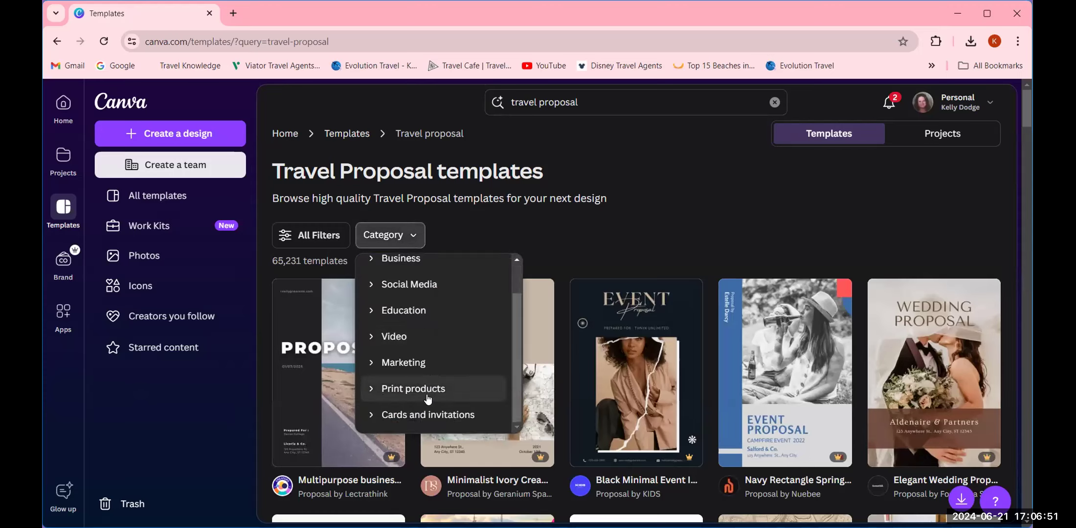
{"action": "scroll", "coordinate": [428, 398], "scroll_direction": "up", "scroll_amount": 1}
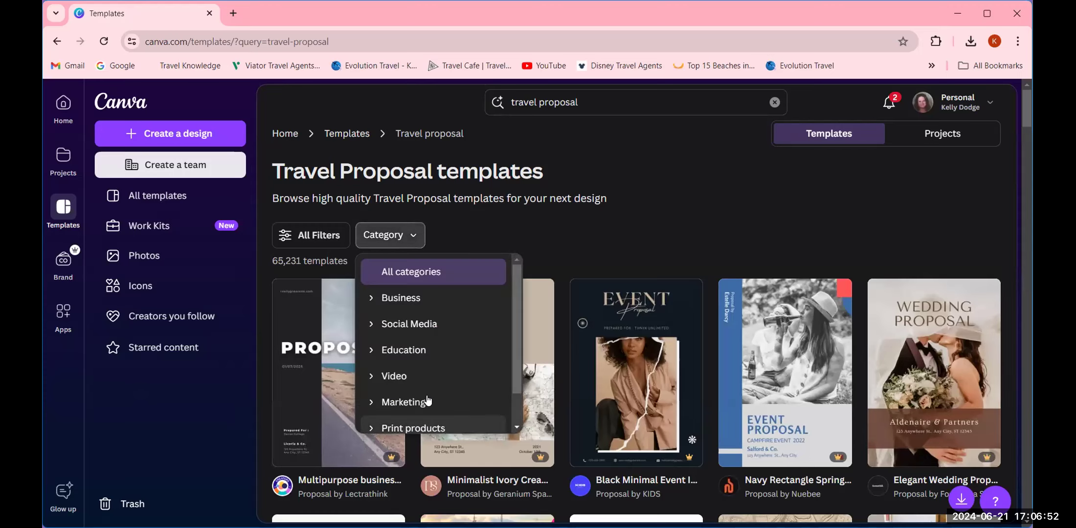
{"action": "left_click", "coordinate": [528, 216]}
{"action": "left_click", "coordinate": [311, 237]}
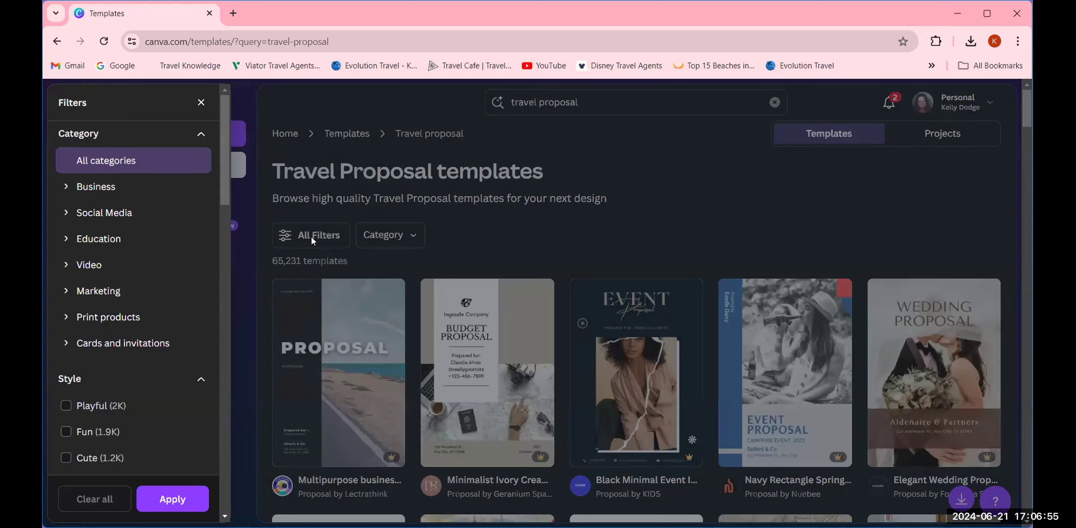
{"action": "left_click", "coordinate": [537, 222]}
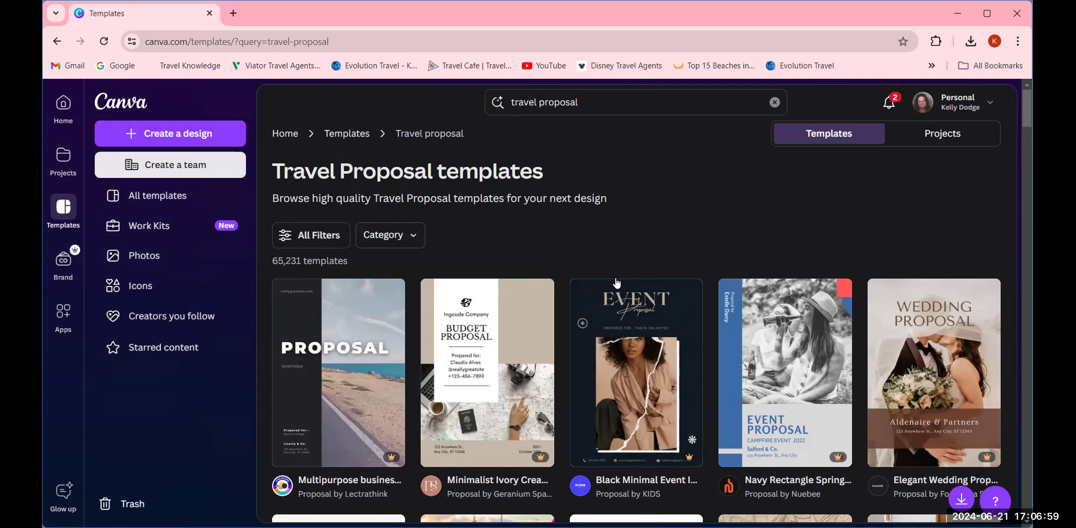
{"action": "scroll", "coordinate": [616, 282], "scroll_direction": "down", "scroll_amount": 5}
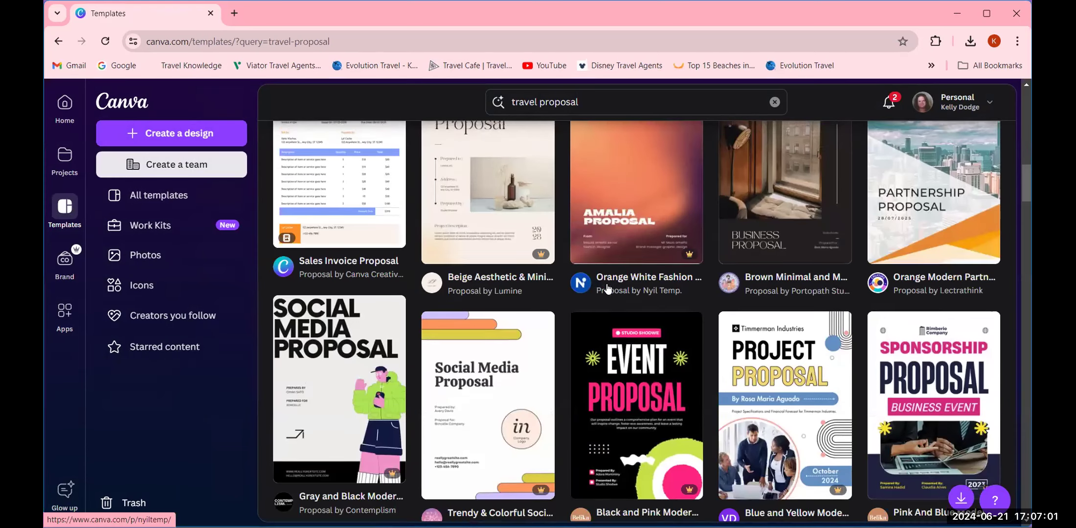
{"action": "scroll", "coordinate": [606, 288], "scroll_direction": "up", "scroll_amount": 1}
{"action": "scroll", "coordinate": [602, 293], "scroll_direction": "up", "scroll_amount": 5}
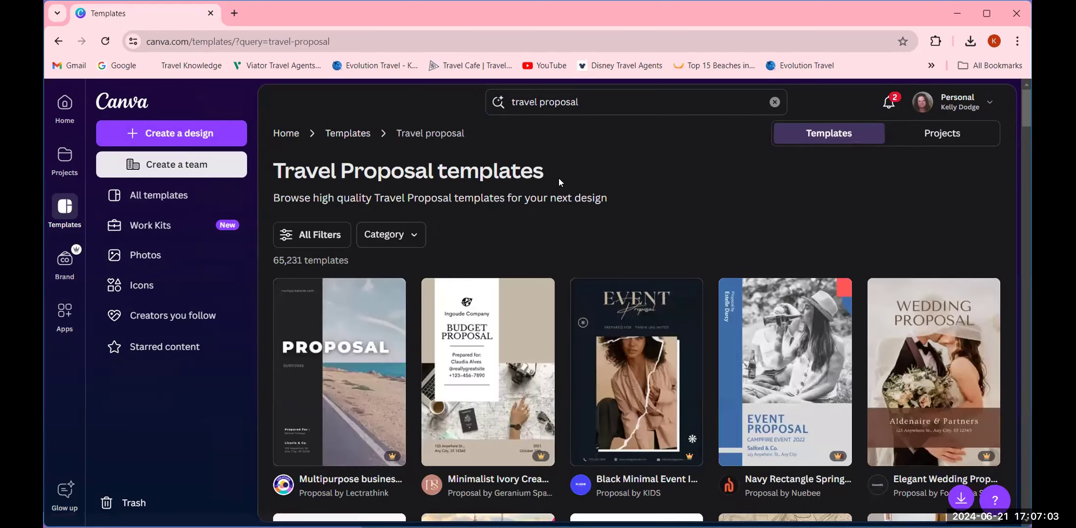
- Search the templates for "travel agent quote" and open the Blue Creative Travel Agent Flyer for customizing
{"action": "left_click", "coordinate": [774, 103]}
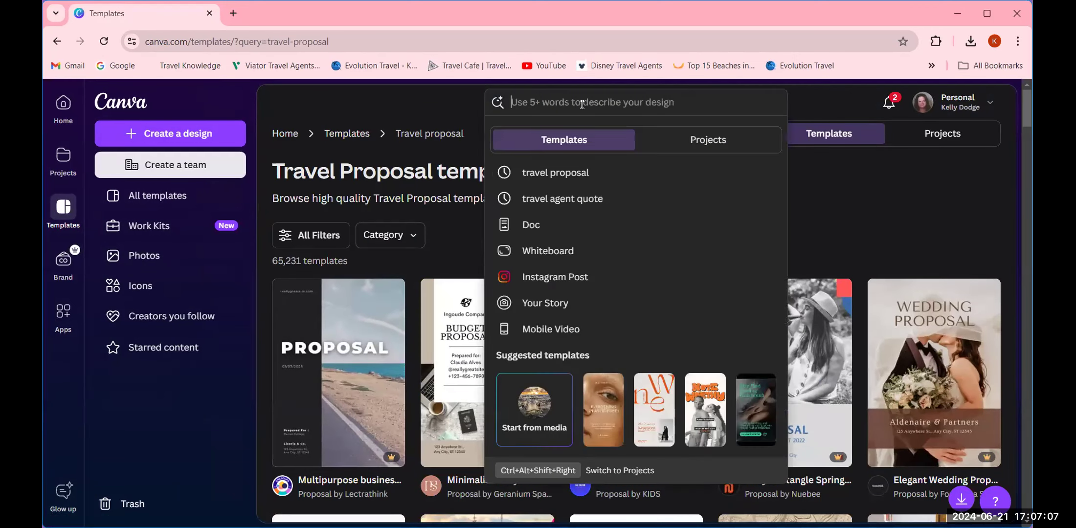
{"action": "left_click", "coordinate": [562, 203]}
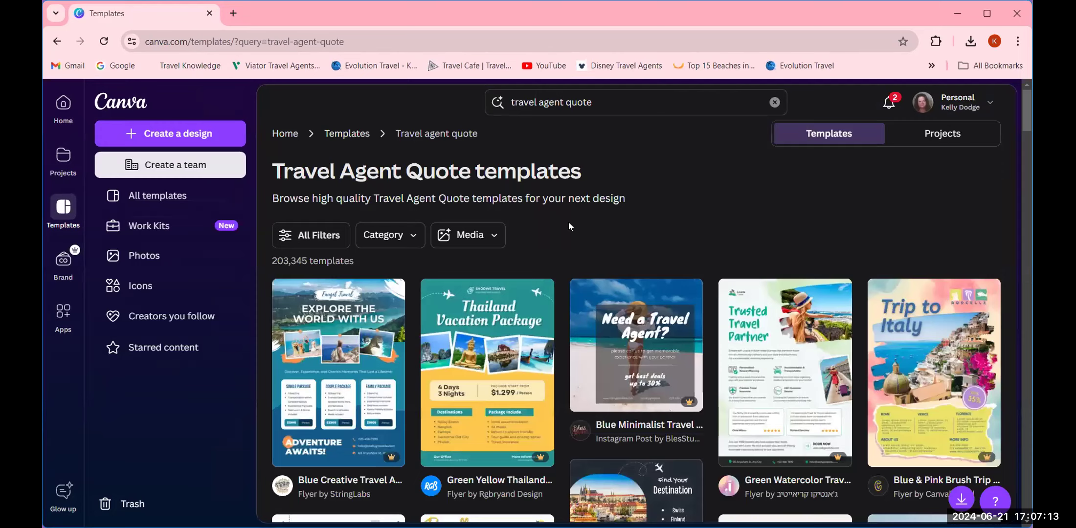
{"action": "scroll", "coordinate": [568, 222], "scroll_direction": "down", "scroll_amount": 3}
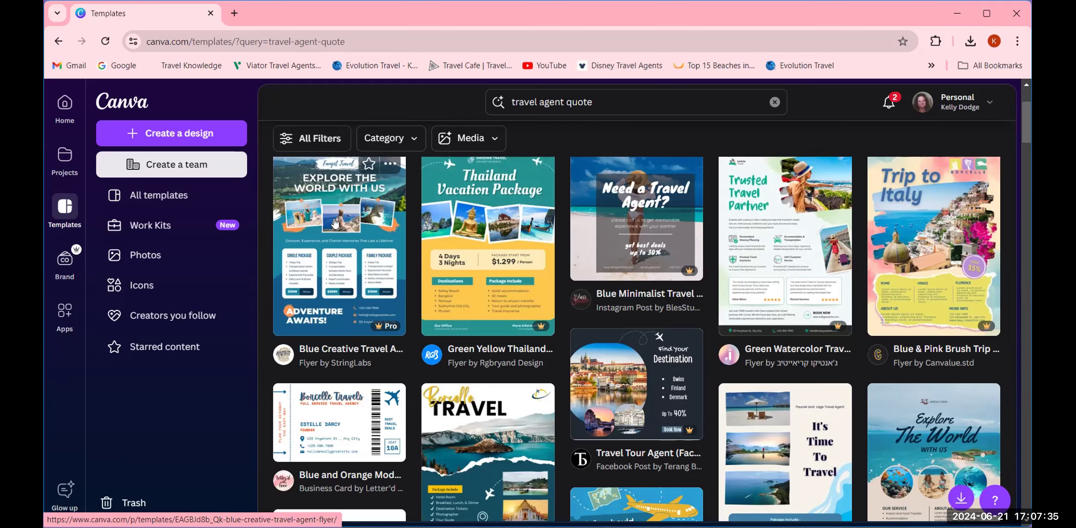
{"action": "left_click", "coordinate": [334, 198]}
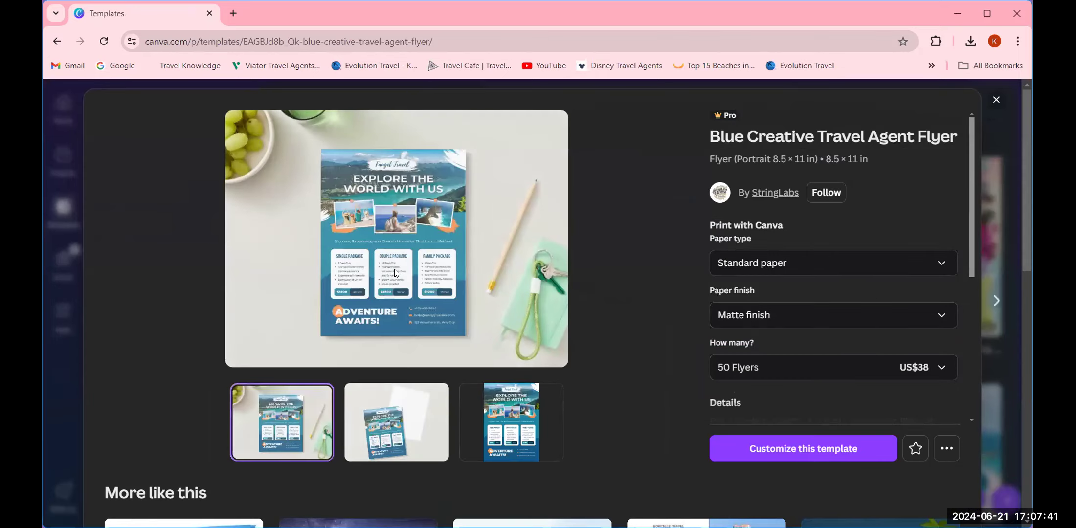
{"action": "left_click", "coordinate": [790, 447]}
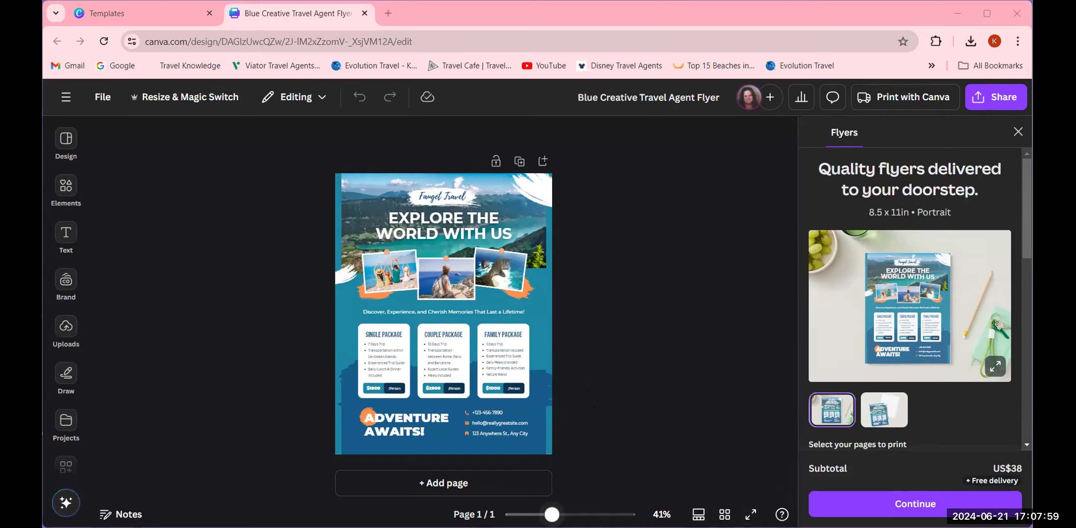
- Delete the "Adventure Awaits!" heading and the orange circle behind it from the bottom of the flyer
{"action": "left_click_drag", "start_coordinate": [551, 514], "coordinate": [563, 515]}
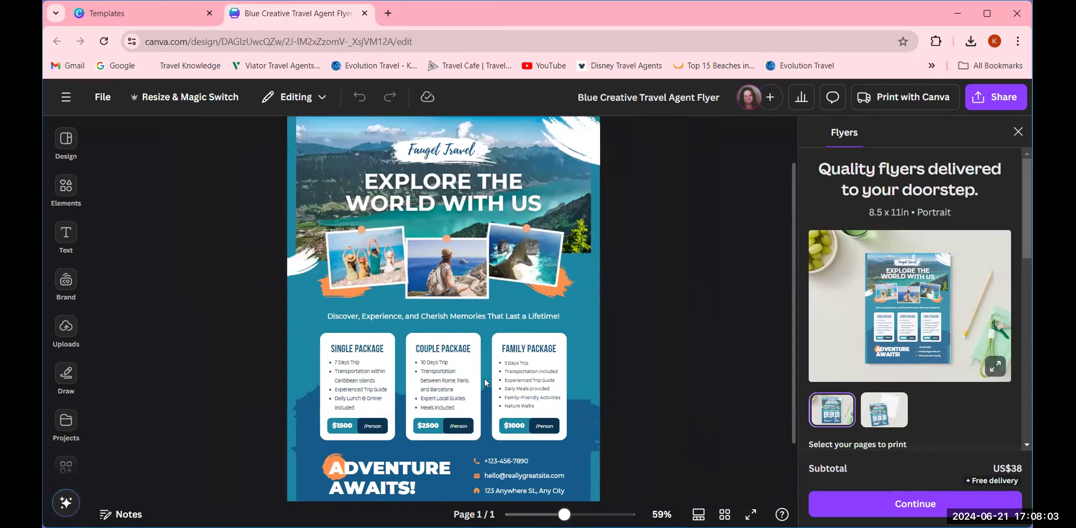
{"action": "scroll", "coordinate": [446, 250], "scroll_direction": "up", "scroll_amount": 1}
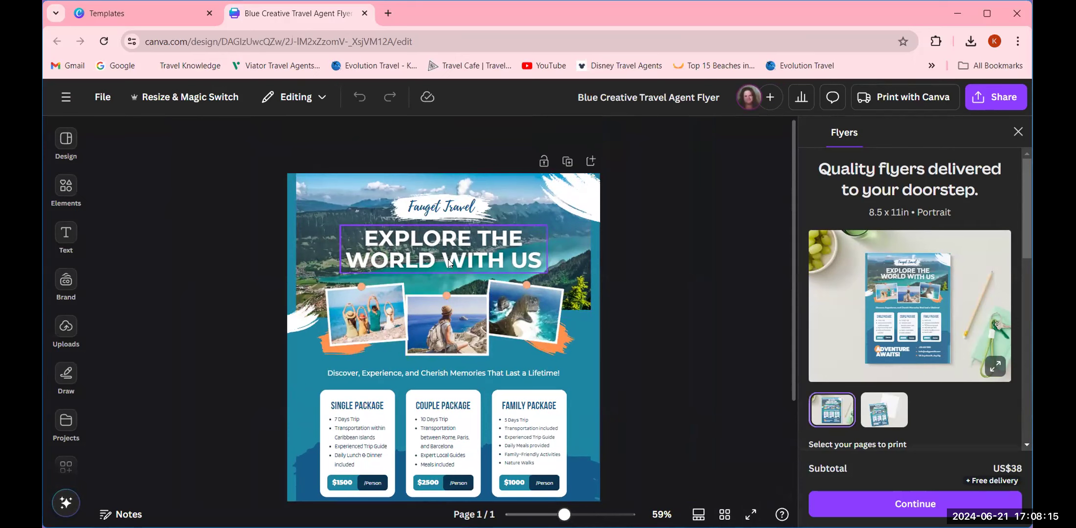
{"action": "scroll", "coordinate": [449, 306], "scroll_direction": "down", "scroll_amount": 3}
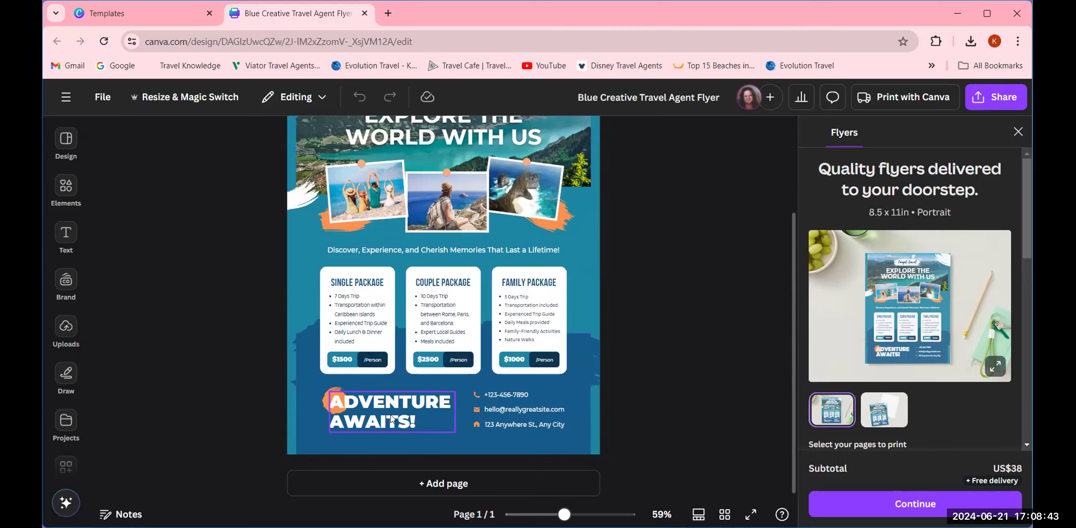
{"action": "scroll", "coordinate": [435, 289], "scroll_direction": "up", "scroll_amount": 3}
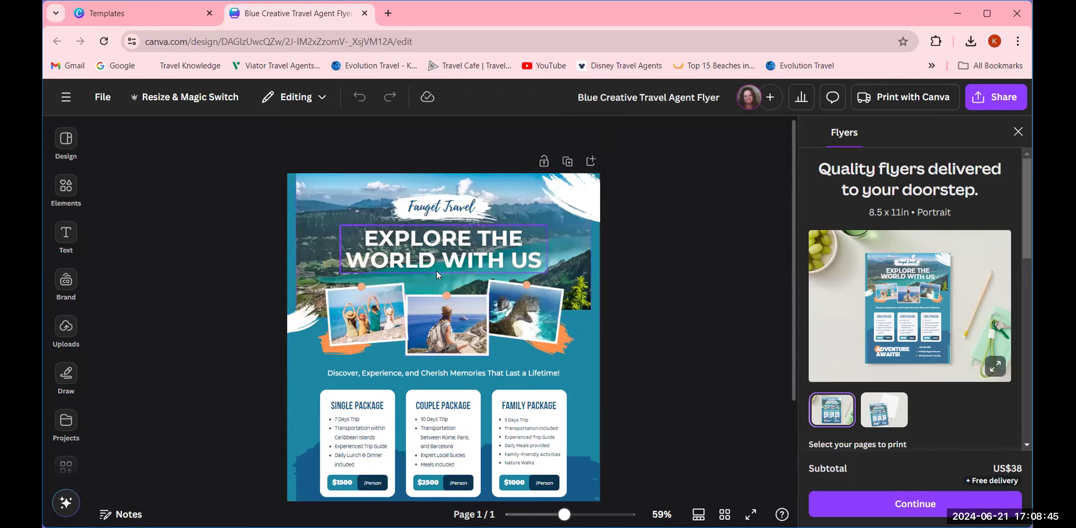
{"action": "scroll", "coordinate": [437, 275], "scroll_direction": "down", "scroll_amount": 3}
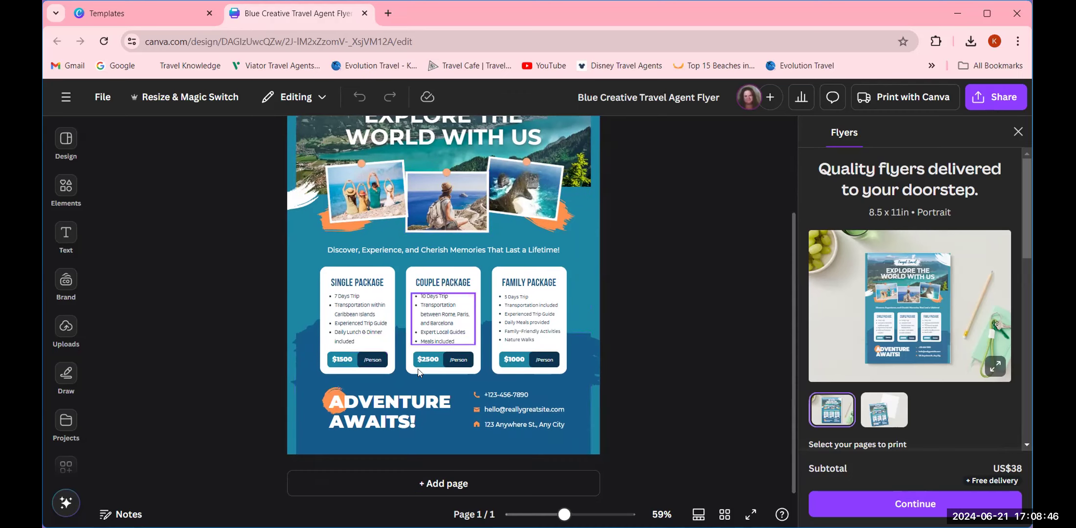
{"action": "left_click", "coordinate": [395, 423]}
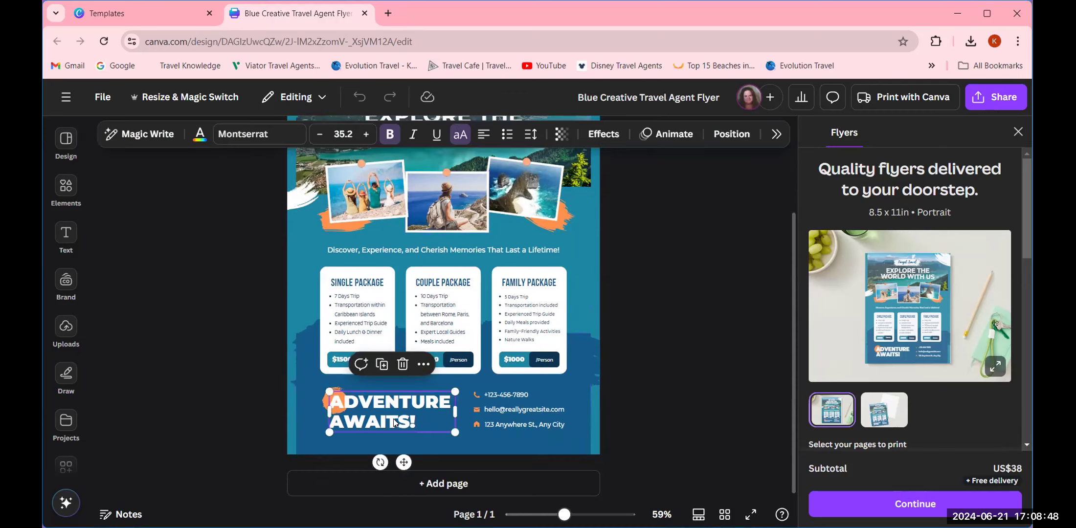
{"action": "left_click", "coordinate": [403, 366]}
{"action": "left_click", "coordinate": [330, 402]}
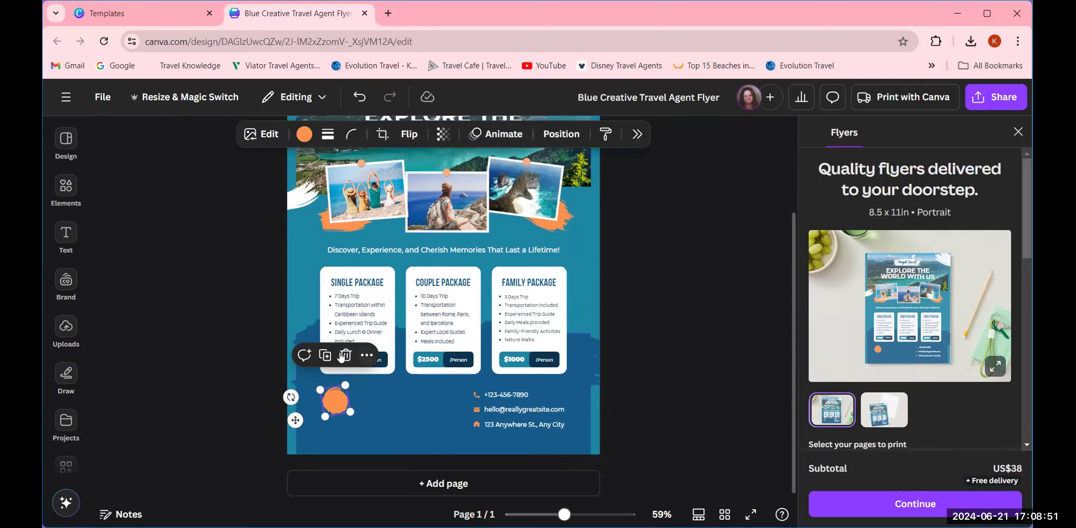
{"action": "left_click", "coordinate": [366, 362]}
- Delete the phone number and e-mail text lines from the flyer's contact details
{"action": "left_click", "coordinate": [497, 395]}
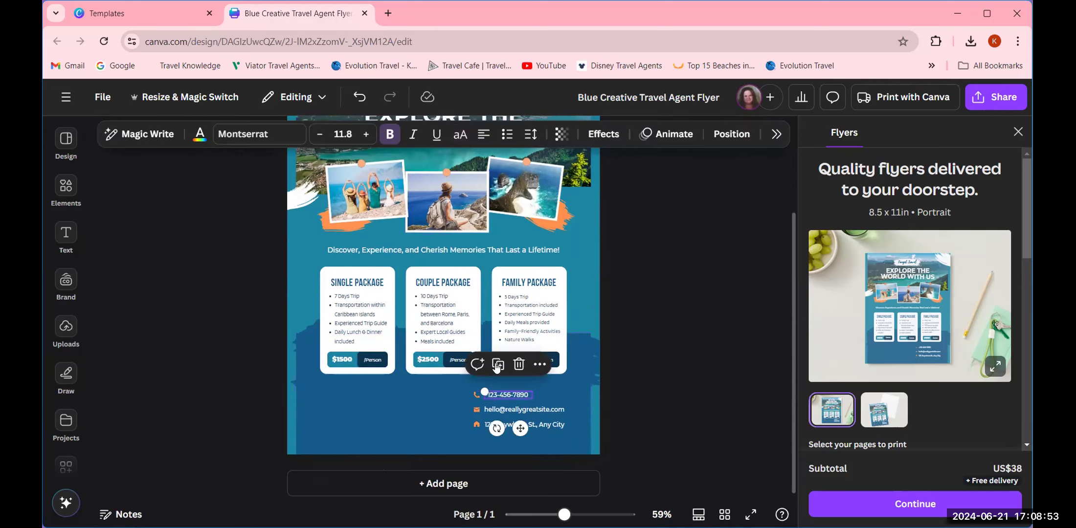
{"action": "left_click", "coordinate": [519, 365]}
{"action": "left_click", "coordinate": [513, 409]}
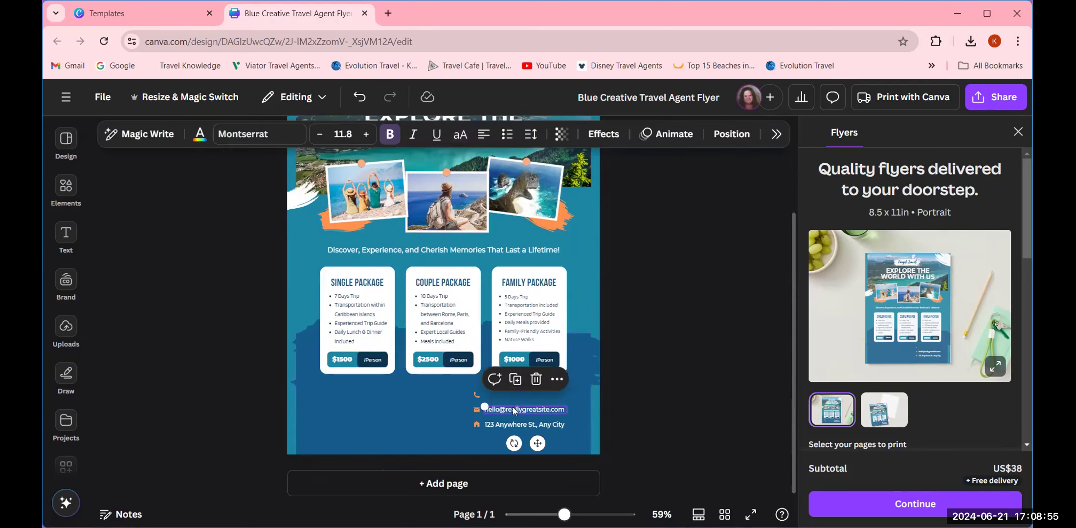
{"action": "left_click", "coordinate": [515, 379]}
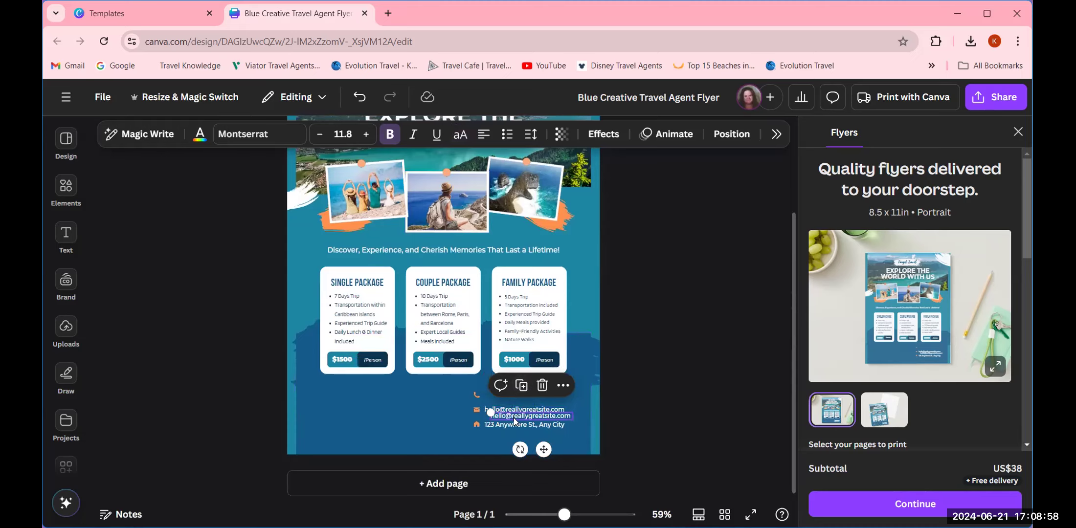
{"action": "left_click", "coordinate": [541, 385]}
{"action": "left_click", "coordinate": [532, 412]}
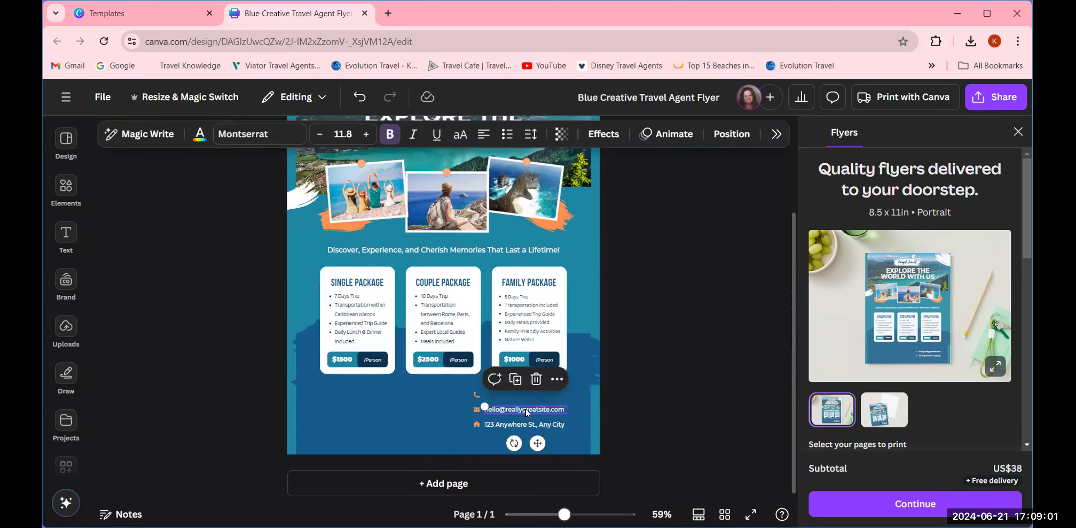
{"action": "left_click", "coordinate": [535, 380]}
- Delete the phone, envelope and house icons and the address line from the flyer's contact details
{"action": "left_click", "coordinate": [482, 404]}
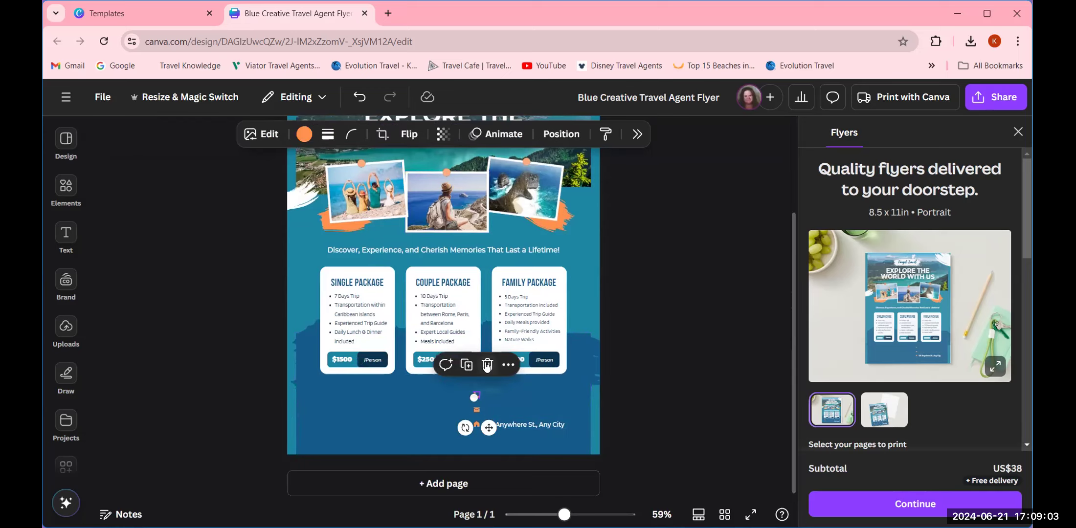
{"action": "key", "text": "Escape"}
{"action": "left_click", "coordinate": [477, 408]}
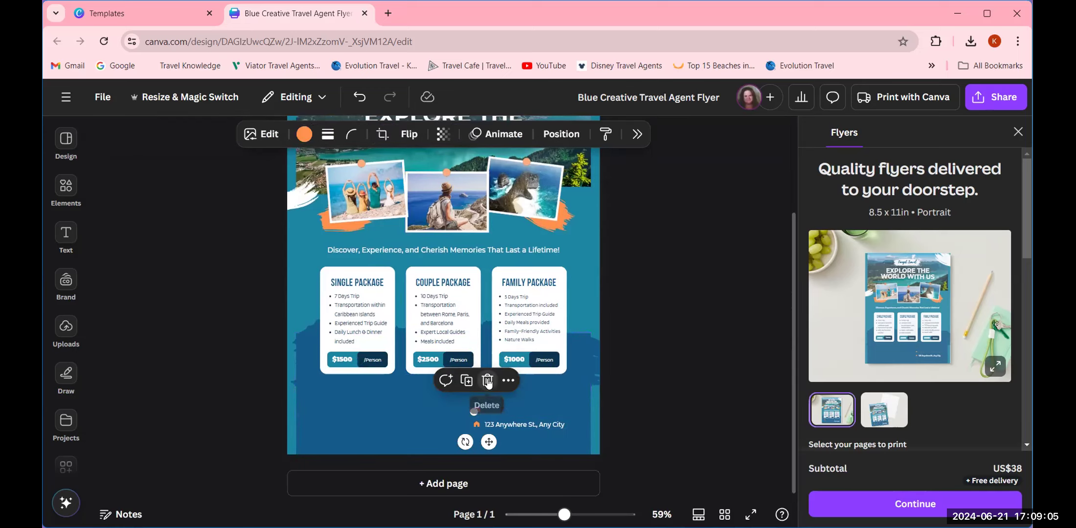
{"action": "left_click", "coordinate": [487, 380]}
{"action": "left_click", "coordinate": [476, 430]}
{"action": "left_click", "coordinate": [478, 425]}
{"action": "left_click", "coordinate": [487, 396]}
{"action": "left_click", "coordinate": [507, 423]}
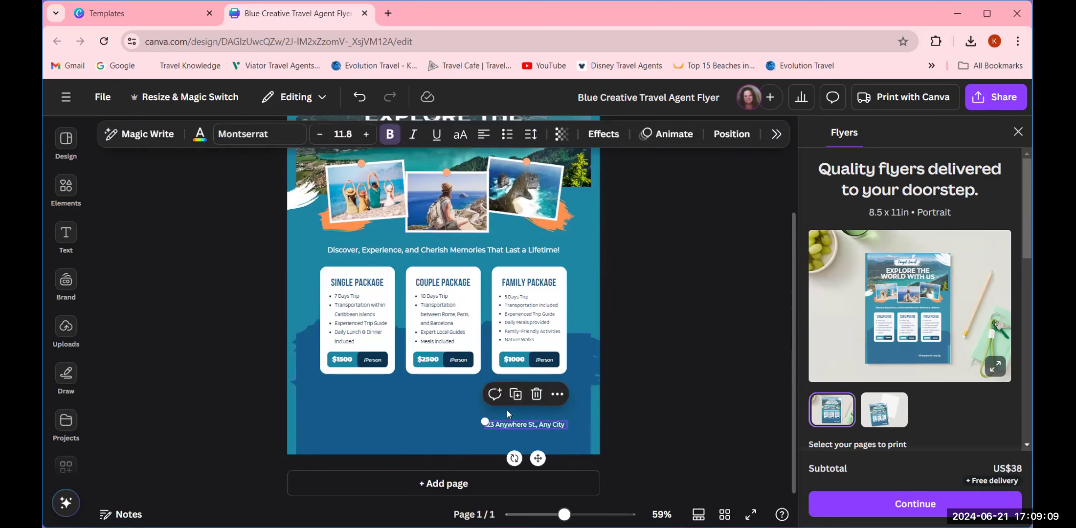
{"action": "left_click", "coordinate": [534, 395]}
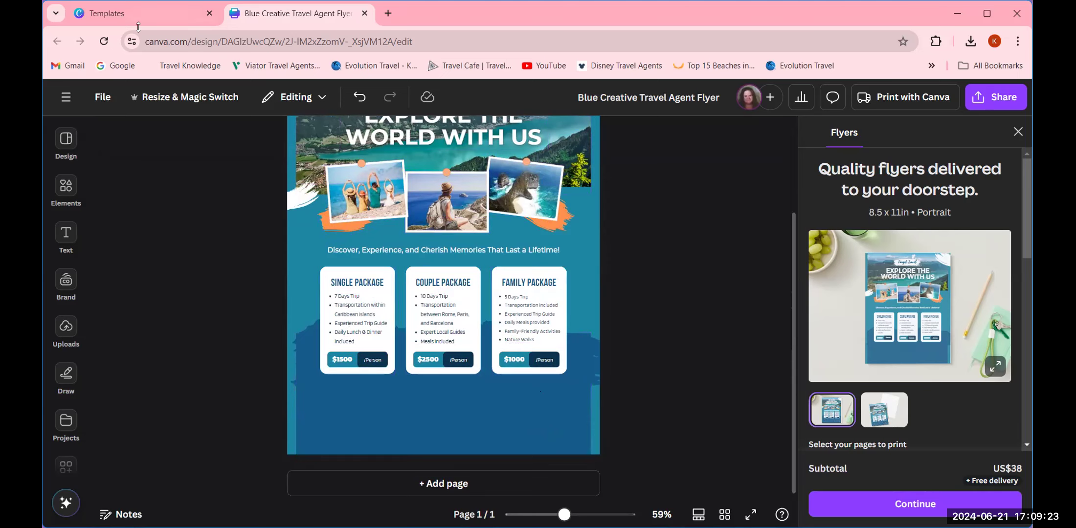
- Delete the white card, bullet list and heading of the Couple Package in the middle of the flyer
{"action": "left_click", "coordinate": [68, 100]}
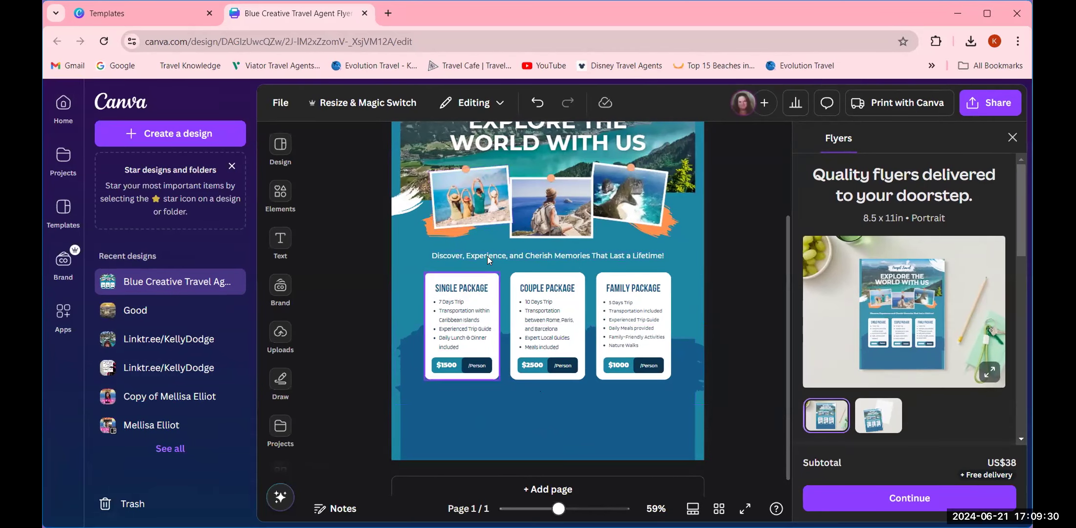
{"action": "left_click", "coordinate": [468, 284]}
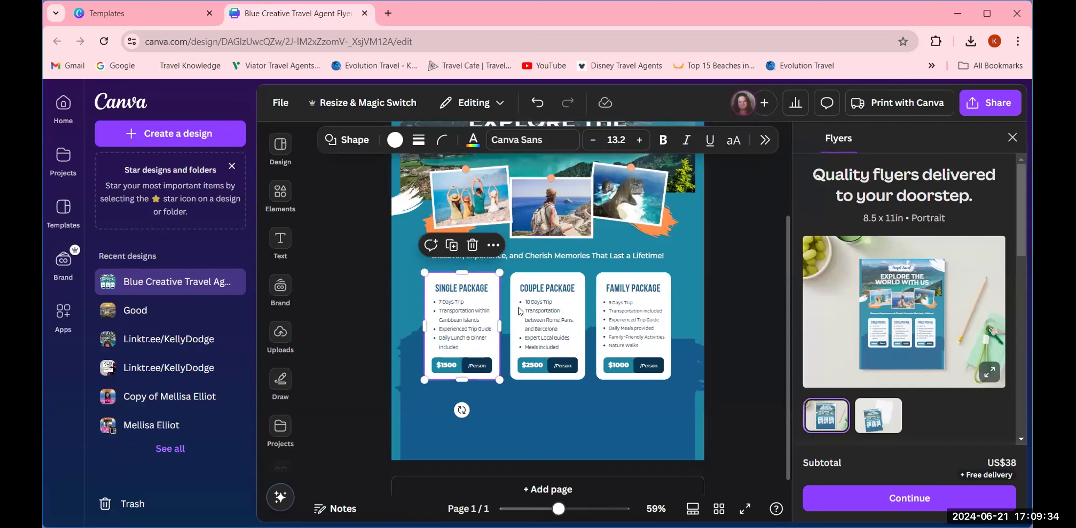
{"action": "left_click", "coordinate": [550, 288]}
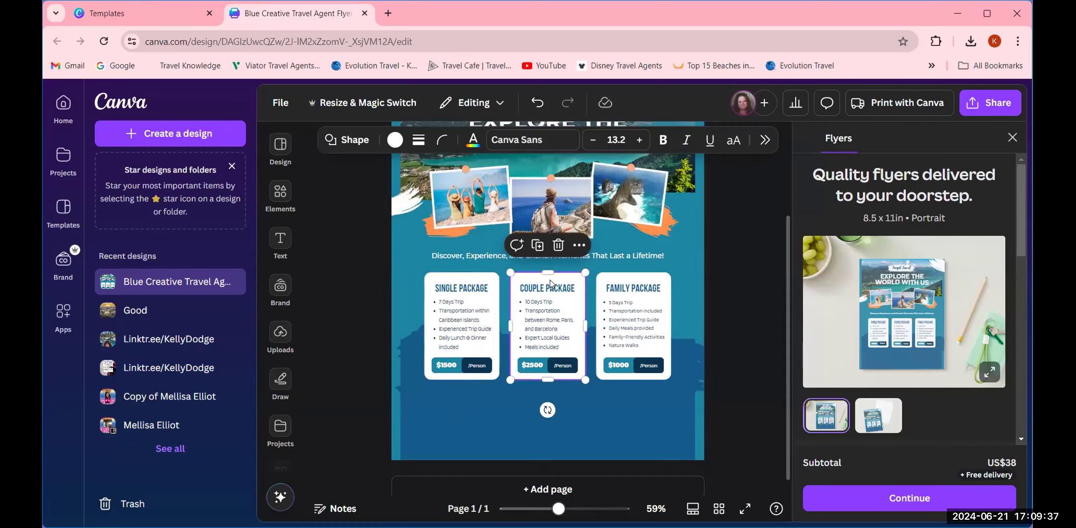
{"action": "left_click", "coordinate": [557, 245]}
{"action": "left_click", "coordinate": [548, 339]}
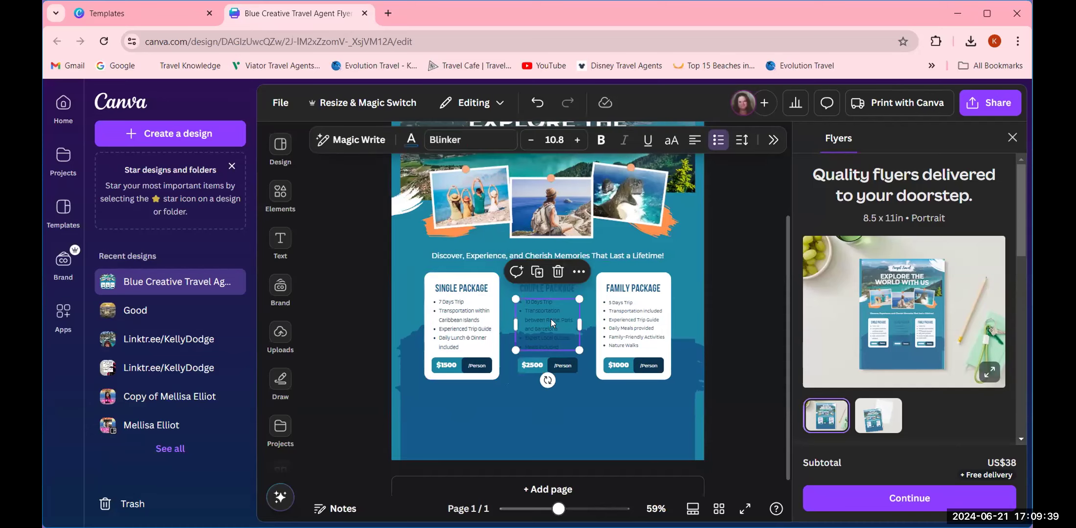
{"action": "left_click", "coordinate": [557, 271]}
{"action": "left_click", "coordinate": [548, 288]}
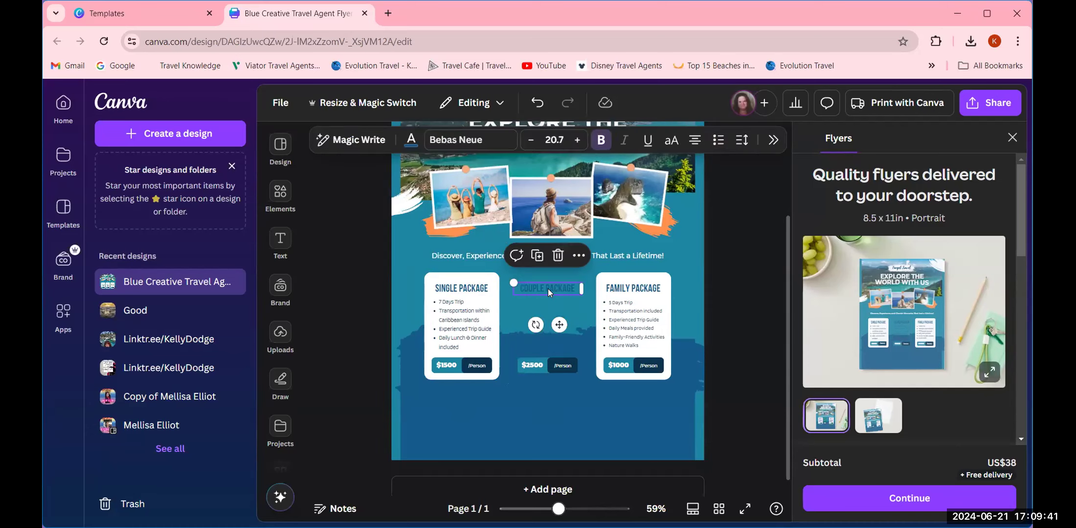
{"action": "left_click", "coordinate": [557, 257]}
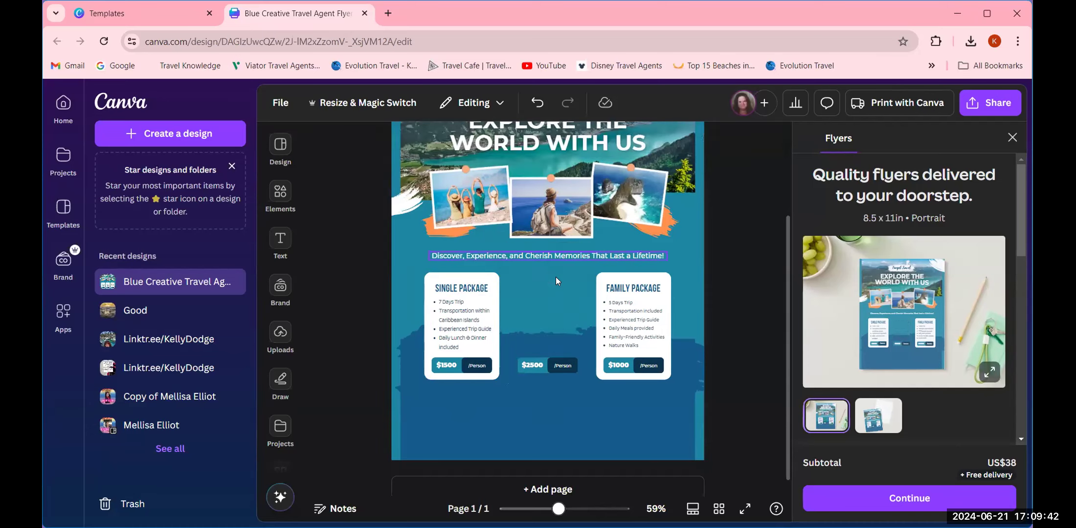
- Delete the Couple Package's remaining price and "/Person" texts together with the teal and navy boxes behind them
{"action": "left_click", "coordinate": [535, 365]}
{"action": "left_click", "coordinate": [545, 337]}
{"action": "left_click", "coordinate": [565, 365]}
{"action": "left_click", "coordinate": [573, 336]}
{"action": "left_click", "coordinate": [539, 364]}
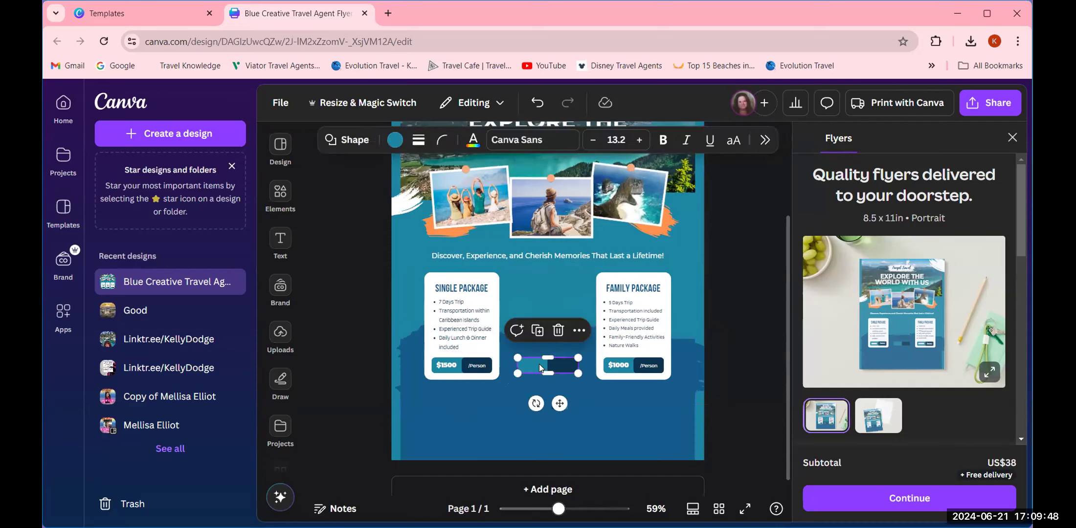
{"action": "left_click", "coordinate": [558, 330]}
{"action": "left_click", "coordinate": [556, 368]}
{"action": "left_click", "coordinate": [569, 331]}
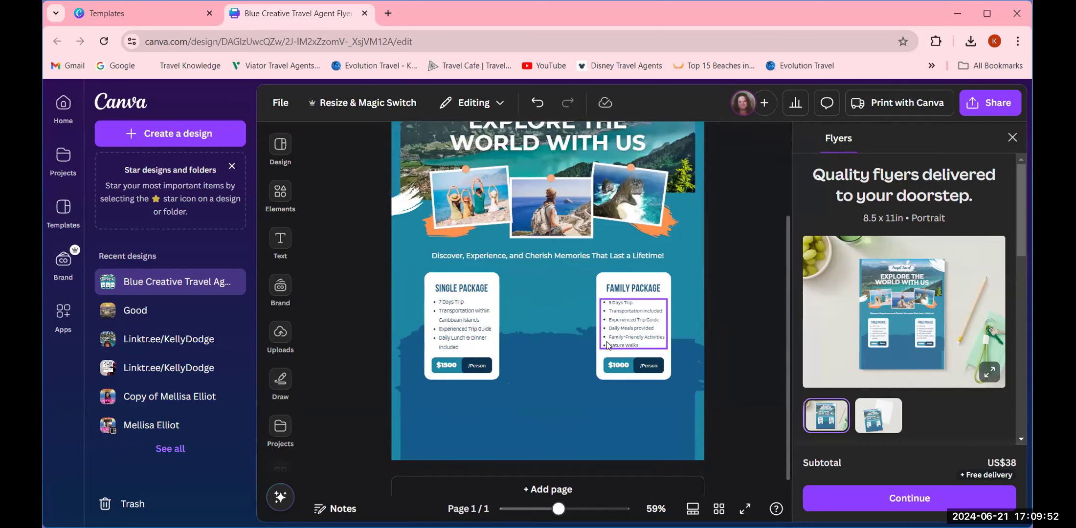
- Enlarge the white Single Package and Family Package cards downward and toward each other so they match in size
{"action": "left_click", "coordinate": [473, 280]}
{"action": "left_click_drag", "start_coordinate": [498, 379], "coordinate": [534, 437]}
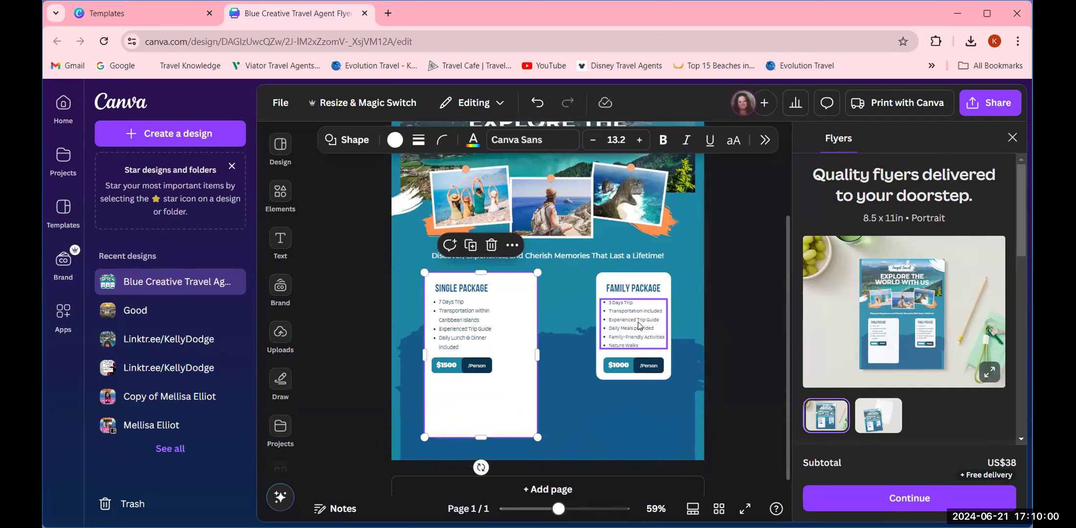
{"action": "left_click", "coordinate": [646, 280]}
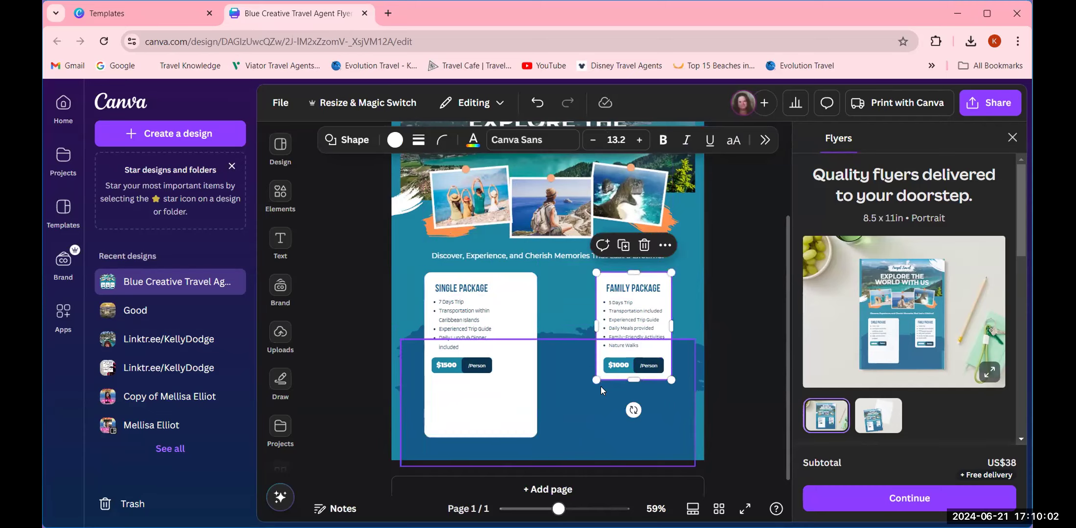
{"action": "left_click_drag", "start_coordinate": [595, 380], "coordinate": [555, 439]}
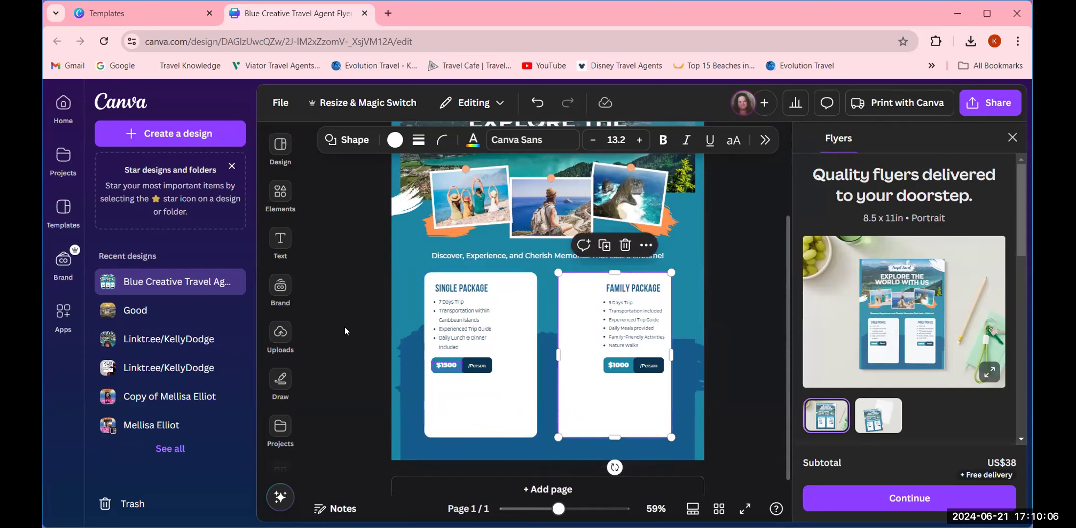
- Delete the $1500 price and "/Person" texts from the Single Package card
{"action": "left_click", "coordinate": [462, 291]}
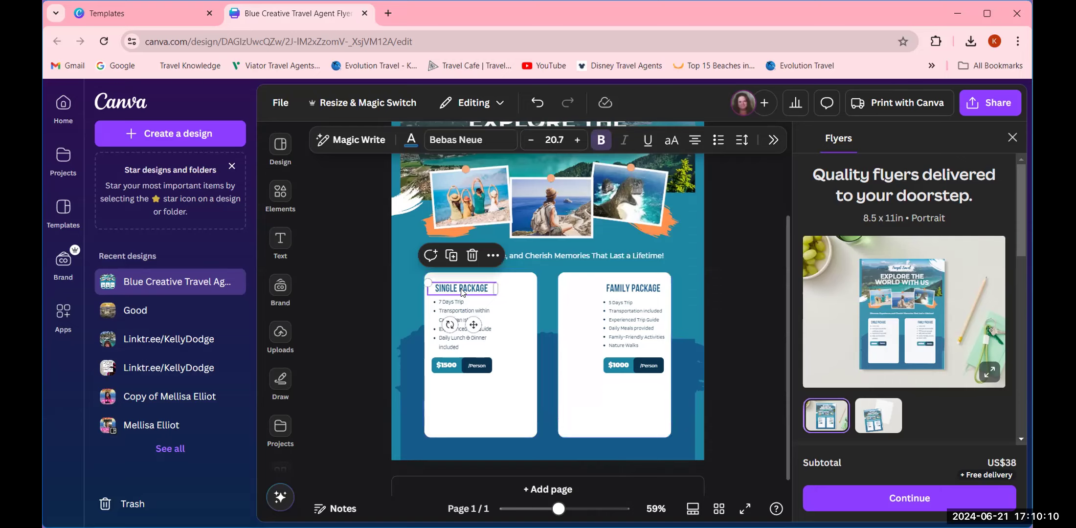
{"action": "left_click", "coordinate": [447, 365]}
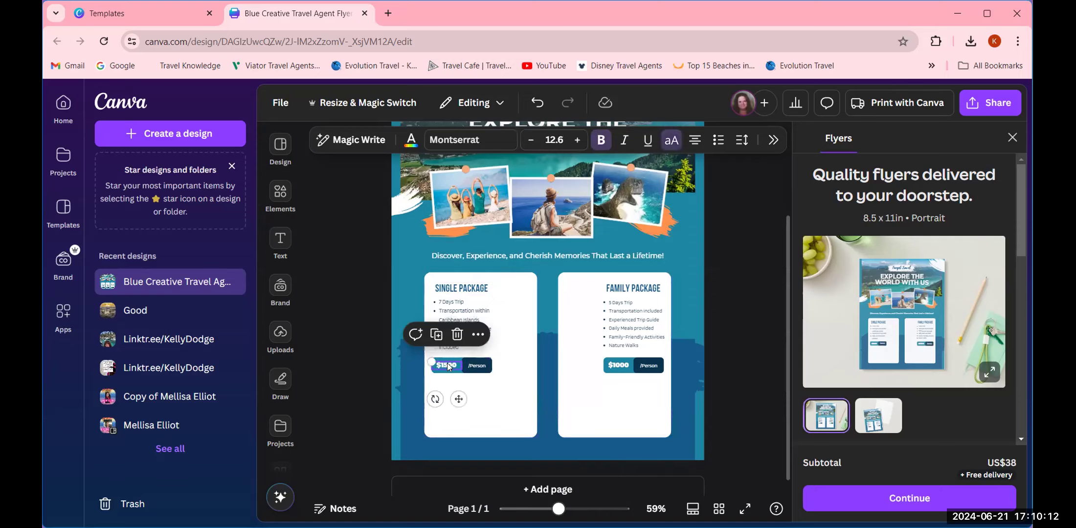
{"action": "left_click", "coordinate": [457, 334]}
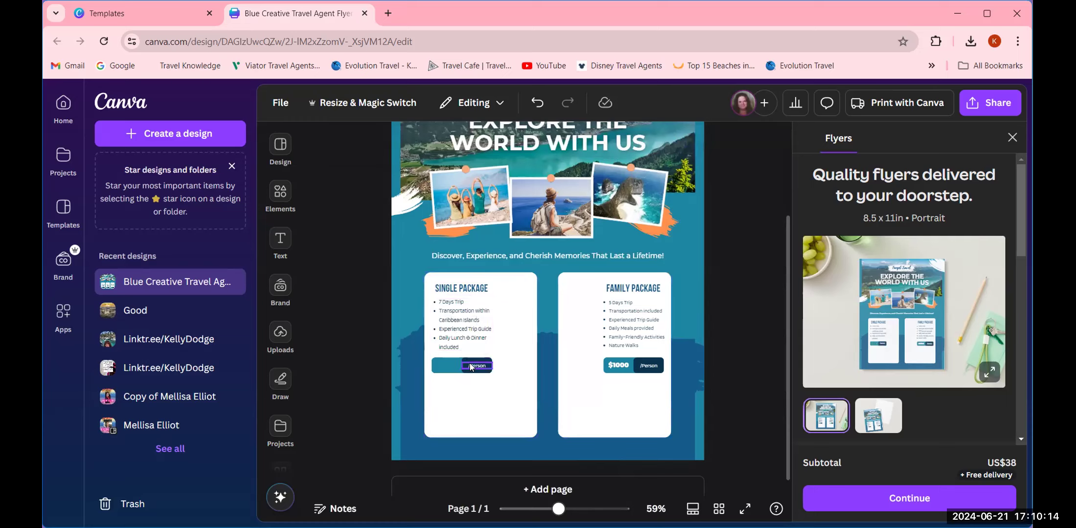
{"action": "left_click", "coordinate": [471, 367]}
{"action": "key", "text": "Delete"}
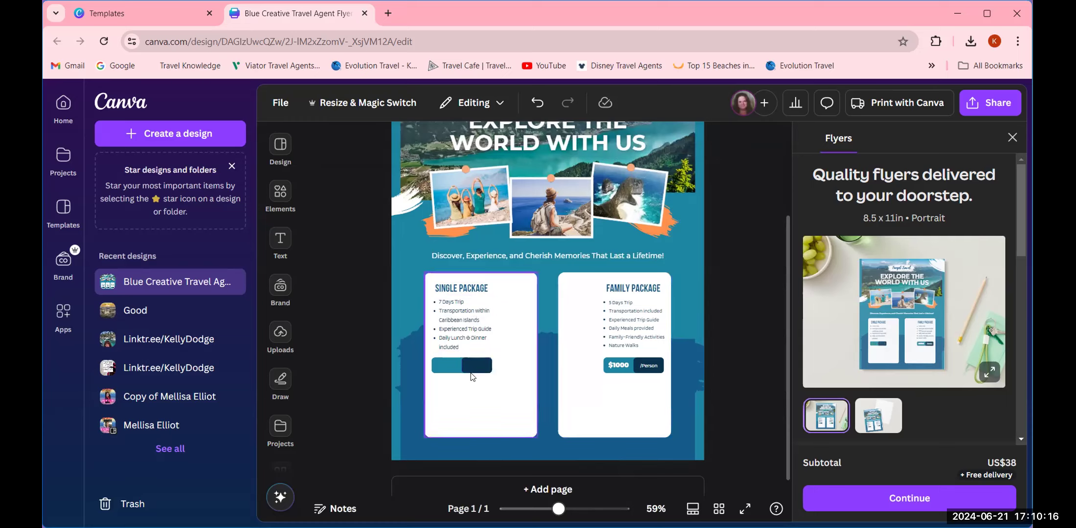
- Move the empty teal and navy price boxes to the bottom centre of the Single Package card
{"action": "left_click", "coordinate": [467, 373]}
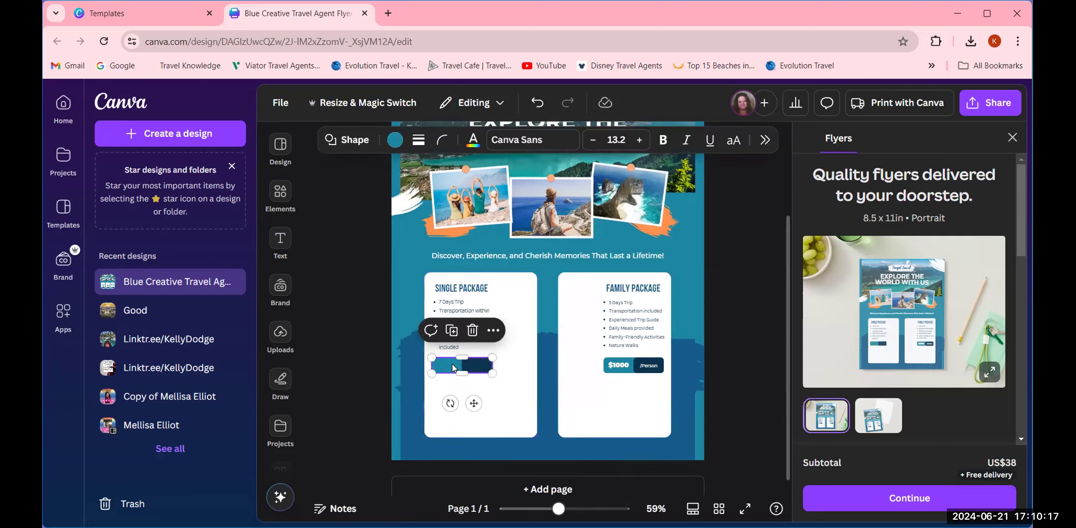
{"action": "left_click_drag", "start_coordinate": [490, 375], "coordinate": [487, 374]}
{"action": "left_click", "coordinate": [478, 375]}
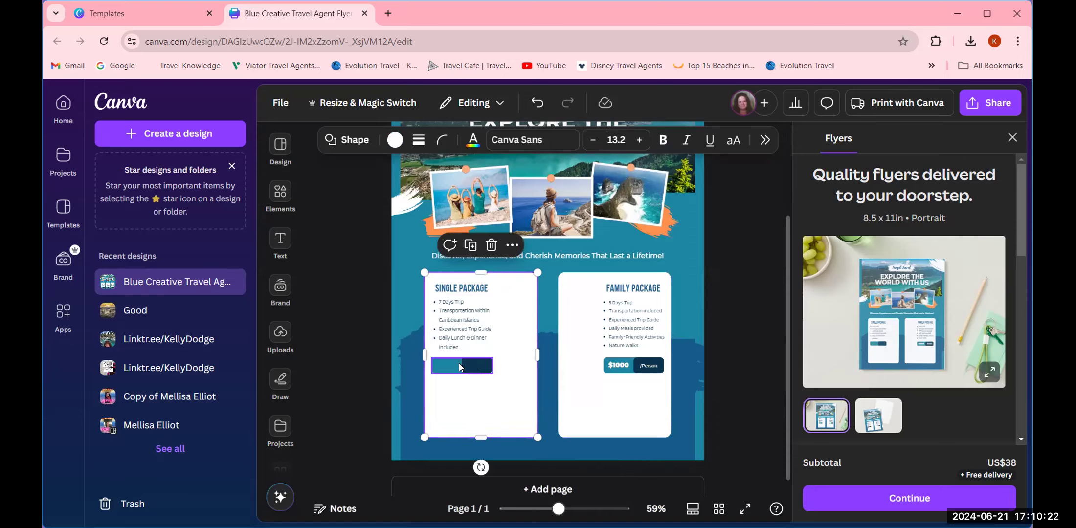
{"action": "left_click_drag", "start_coordinate": [458, 367], "coordinate": [493, 426]}
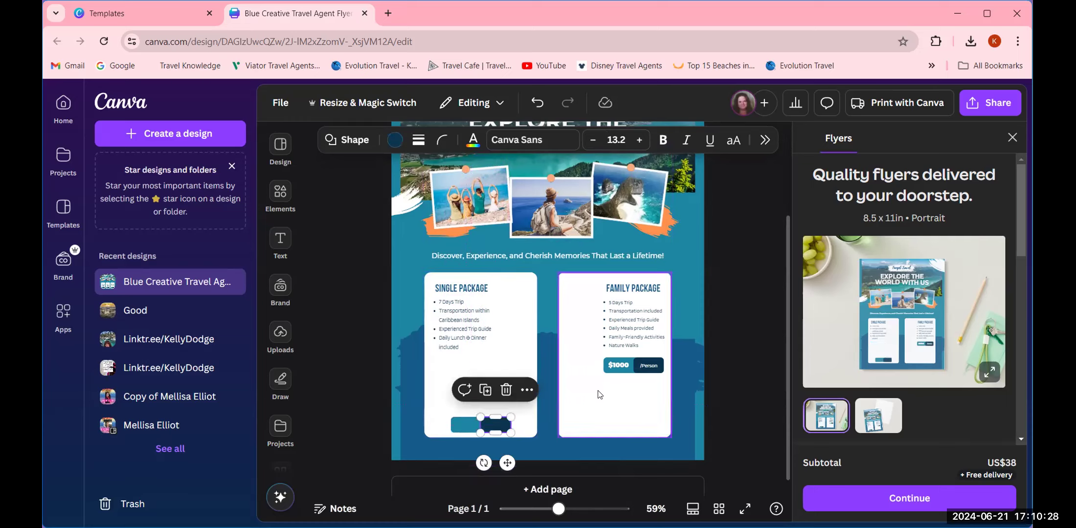
- Replace the "SINGLE PACKAGE" heading with "SANDALS NEGIL"
{"action": "left_click", "coordinate": [631, 290]}
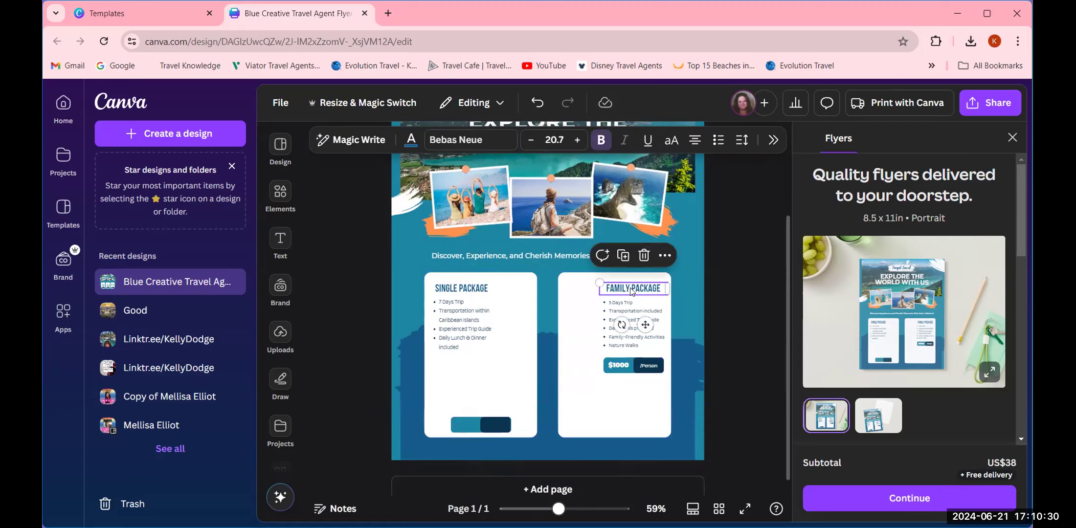
{"action": "left_click", "coordinate": [466, 292]}
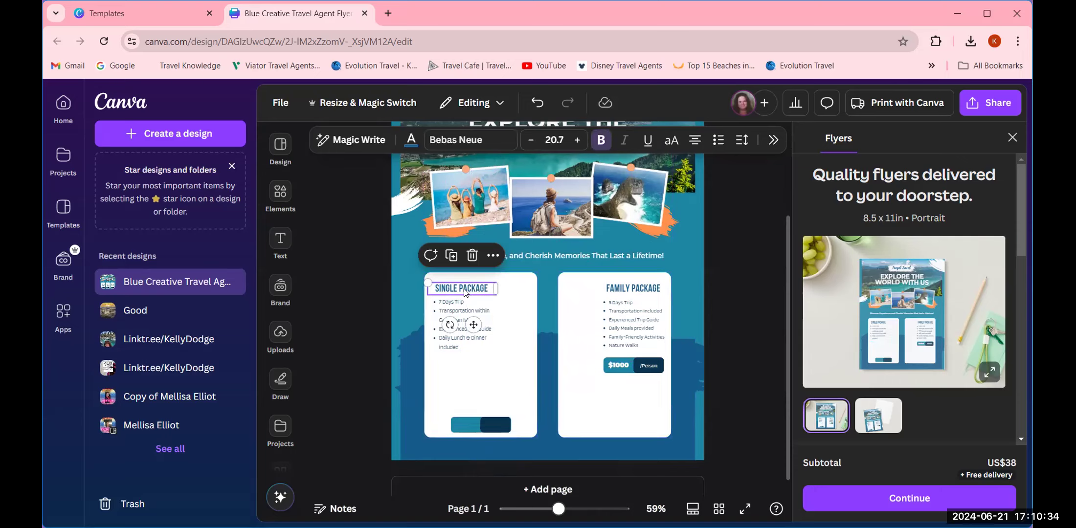
{"action": "double_click", "coordinate": [465, 288]}
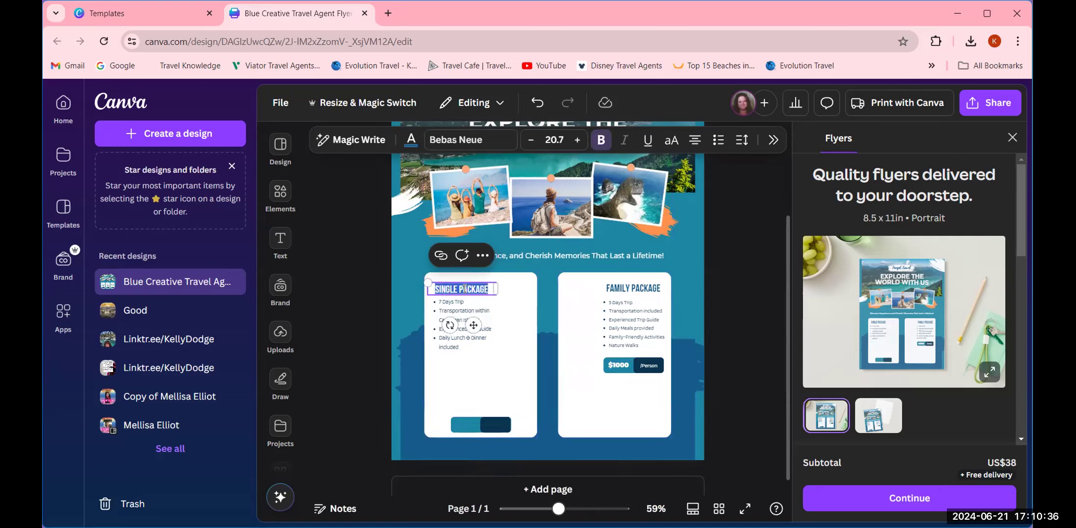
{"action": "type", "text": "SADEAK"}
{"action": "key", "text": "BackSpace"}
{"action": "key", "text": "BackSpace"}
{"action": "key", "text": "BackSpace"}
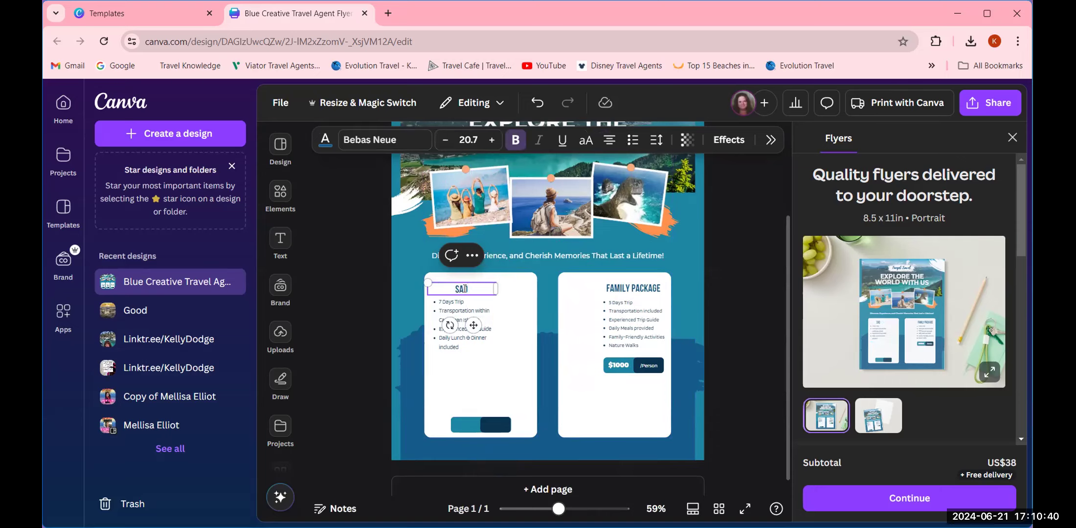
{"action": "type", "text": "NIALE"}
{"action": "key", "text": "BackSpace"}
{"action": "key", "text": "BackSpace"}
{"action": "key", "text": "BackSpace"}
{"action": "key", "text": "BackSpace"}
{"action": "key", "text": "BackSpace"}
{"action": "key", "text": "BackSpace"}
{"action": "type", "text": "NDALW"}
{"action": "key", "text": "BackSpace"}
{"action": "type", "text": "S NEGIL"}
{"action": "key", "text": "Tab"}
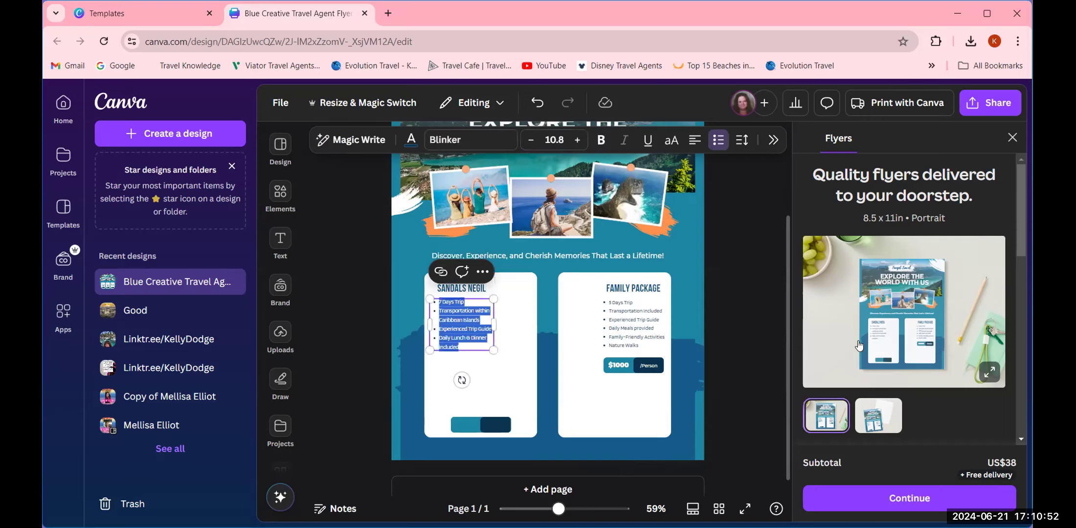
- Replace the "FAMILY PACKAGE" heading with "ROYALTON"
{"action": "left_click", "coordinate": [640, 284]}
{"action": "left_click", "coordinate": [641, 285]}
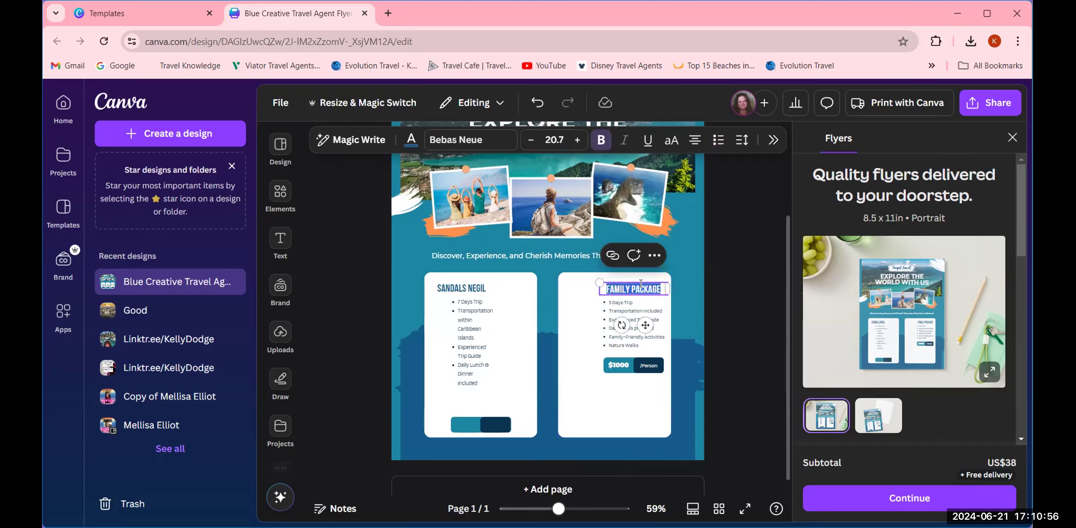
{"action": "type", "text": "ROYALTON"}
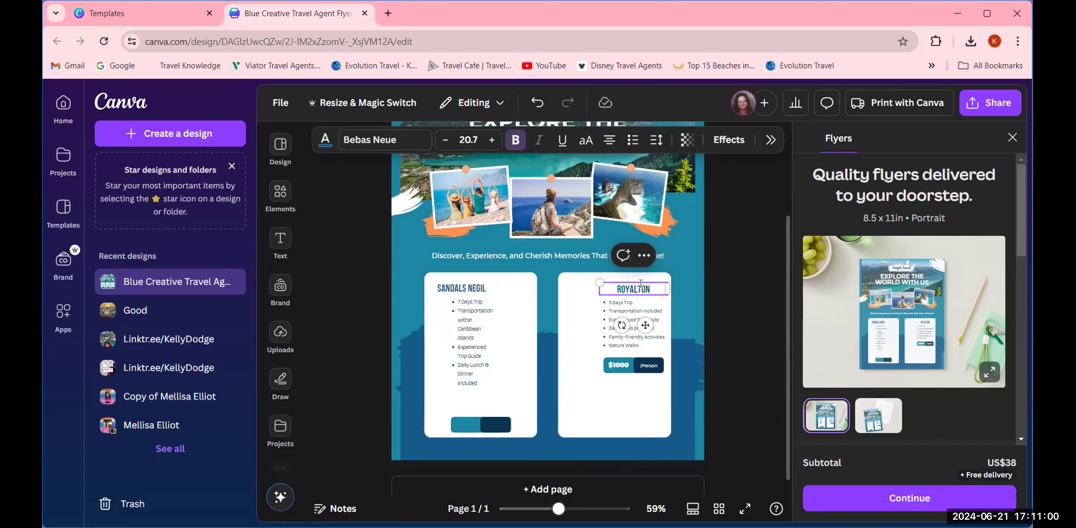
- Delete the bullet lists from the Sandals Negil and Royalton cards
{"action": "left_click", "coordinate": [462, 328]}
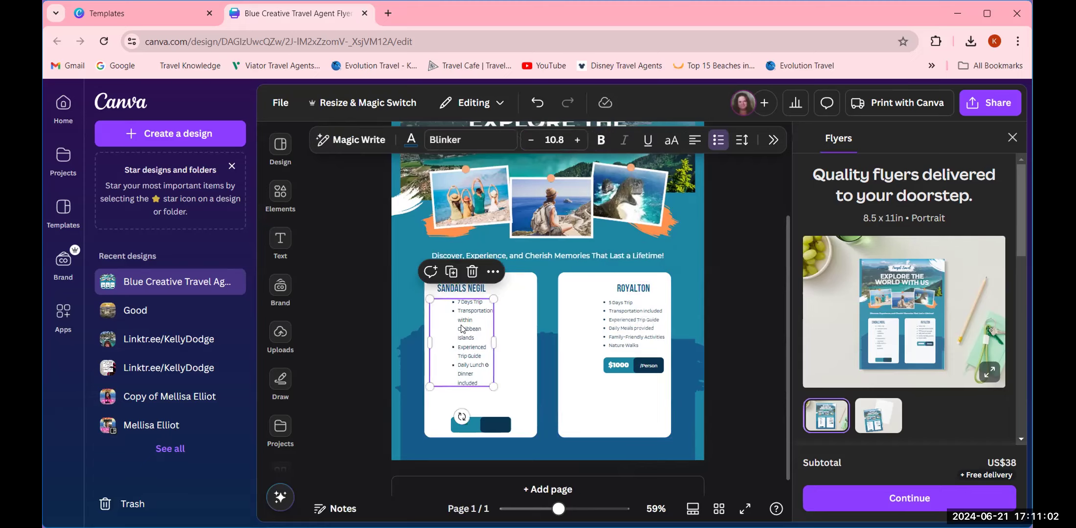
{"action": "left_click", "coordinate": [471, 271]}
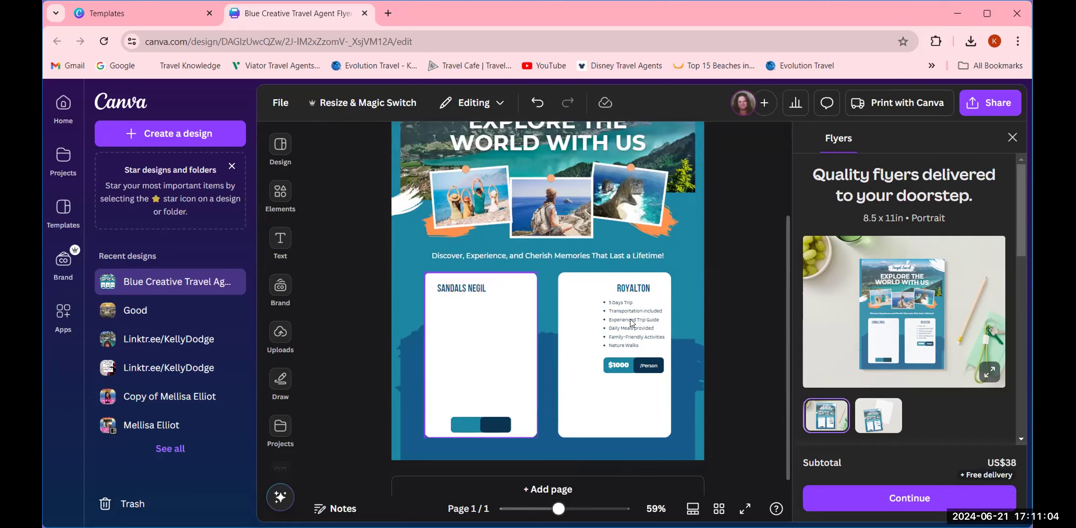
{"action": "left_click", "coordinate": [637, 306]}
{"action": "left_click", "coordinate": [643, 272]}
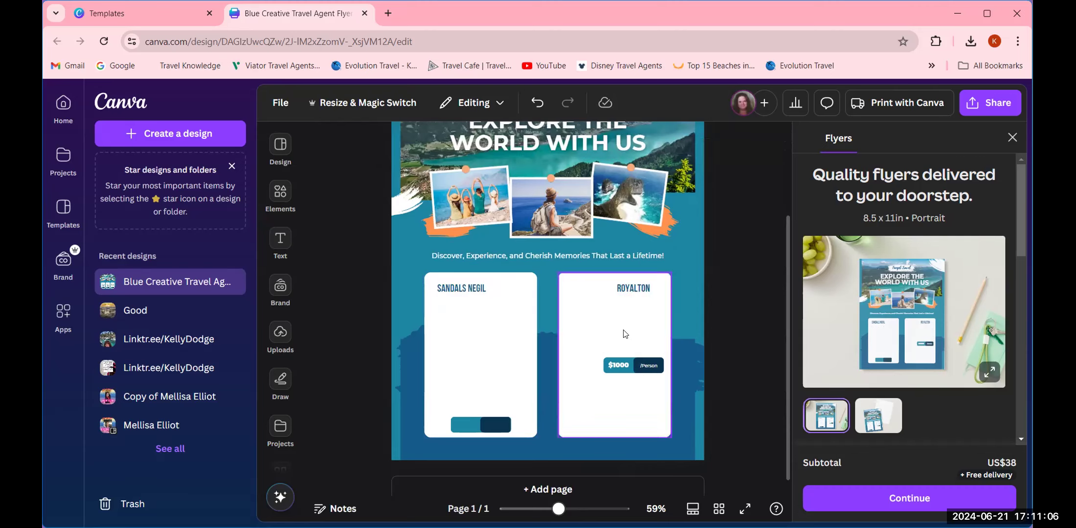
{"action": "mouse_move", "coordinate": [618, 365]}
{"action": "left_mouse_down"}
{"action": "mouse_move", "coordinate": [618, 380]}
{"action": "mouse_move", "coordinate": [618, 366]}
{"action": "left_mouse_up"}
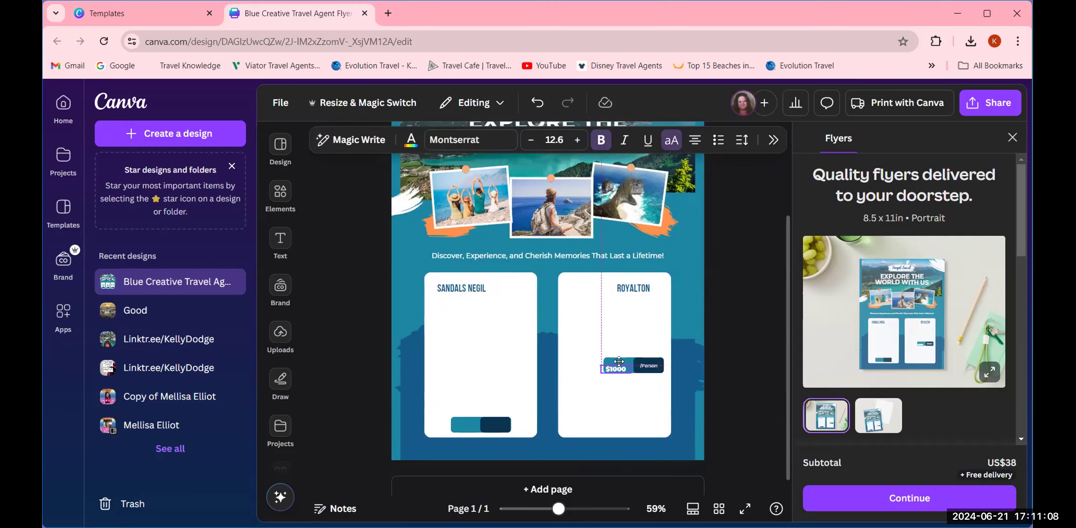
- Delete the mountain lake photo from the flyer's header frame
{"action": "scroll", "coordinate": [468, 327], "scroll_direction": "up", "scroll_amount": 3}
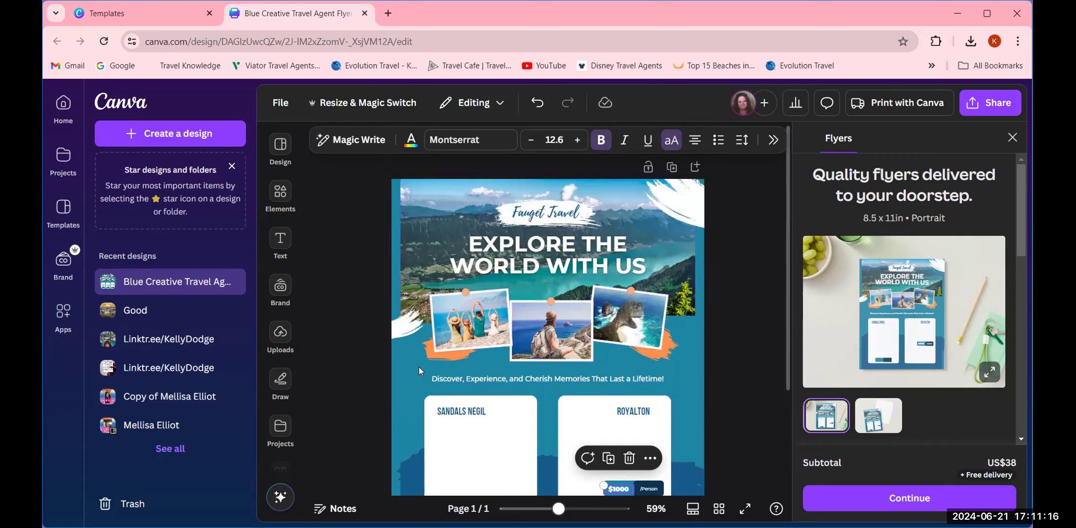
{"action": "left_click", "coordinate": [638, 212]}
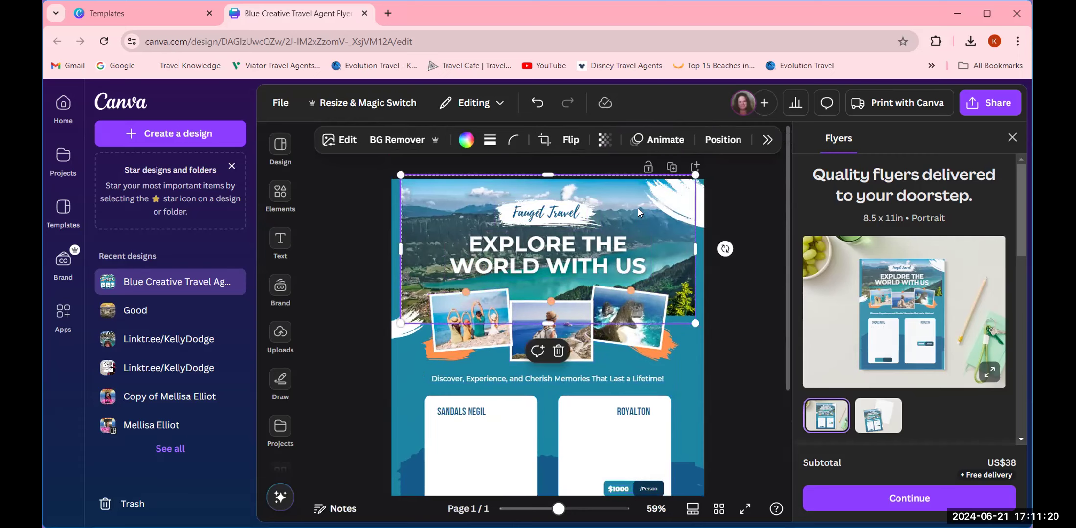
{"action": "right_click", "coordinate": [638, 209]}
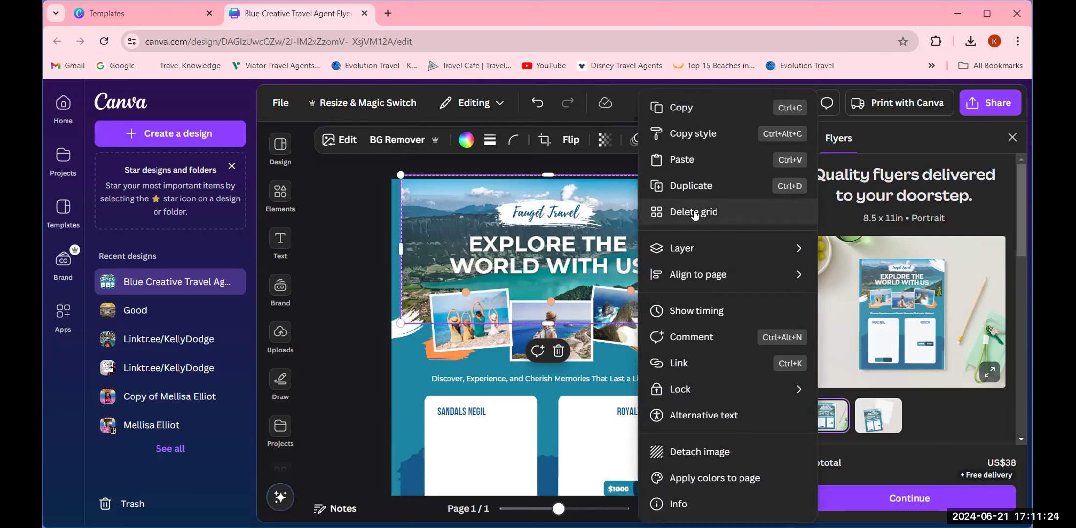
{"action": "left_click", "coordinate": [599, 196]}
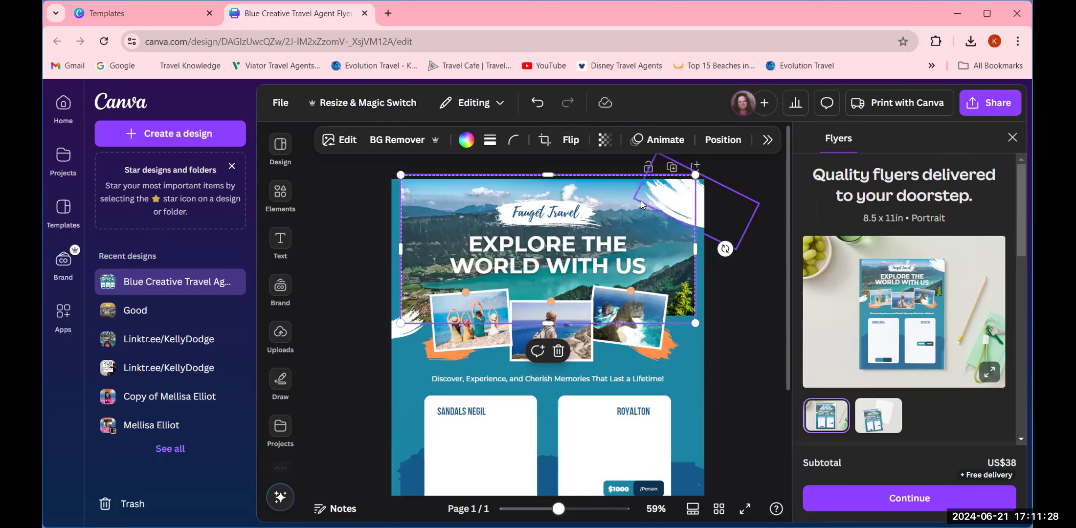
{"action": "key", "text": "Delete"}
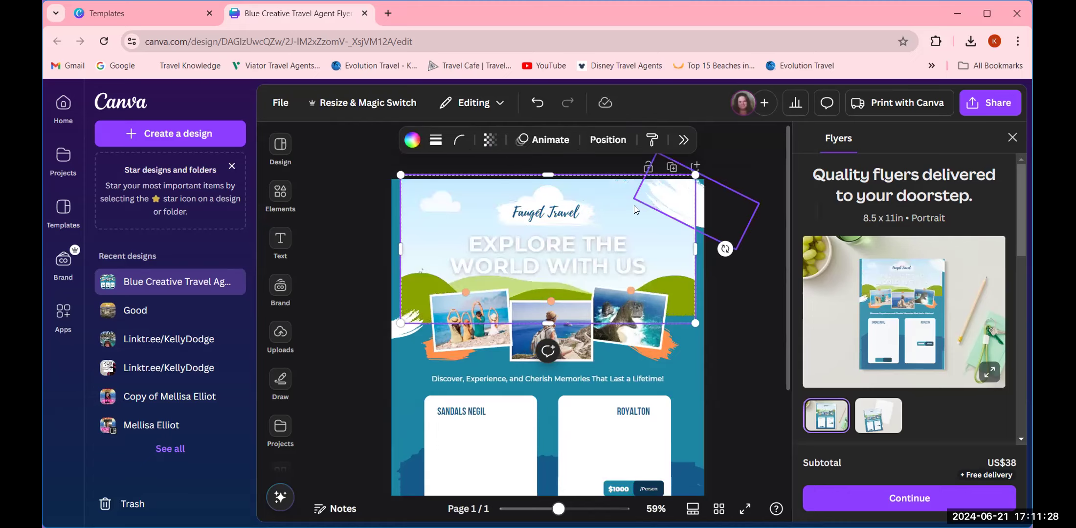
- Replace the agency name "Fauget Travel" with "Jamaica" and delete the "EXPLORE THE WORLD WITH US" heading
{"action": "left_click", "coordinate": [551, 217]}
{"action": "left_click", "coordinate": [552, 211]}
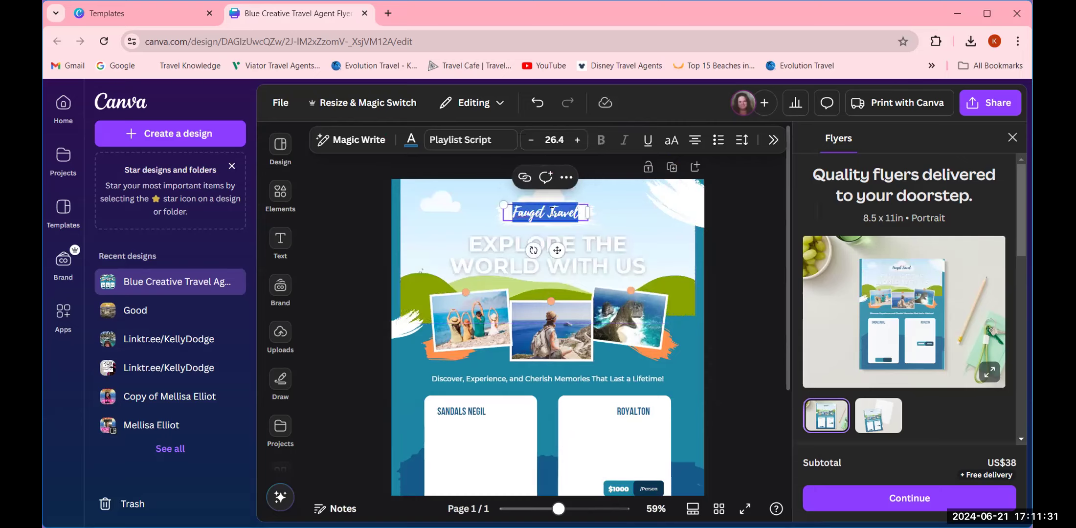
{"action": "type", "text": "Jamica"}
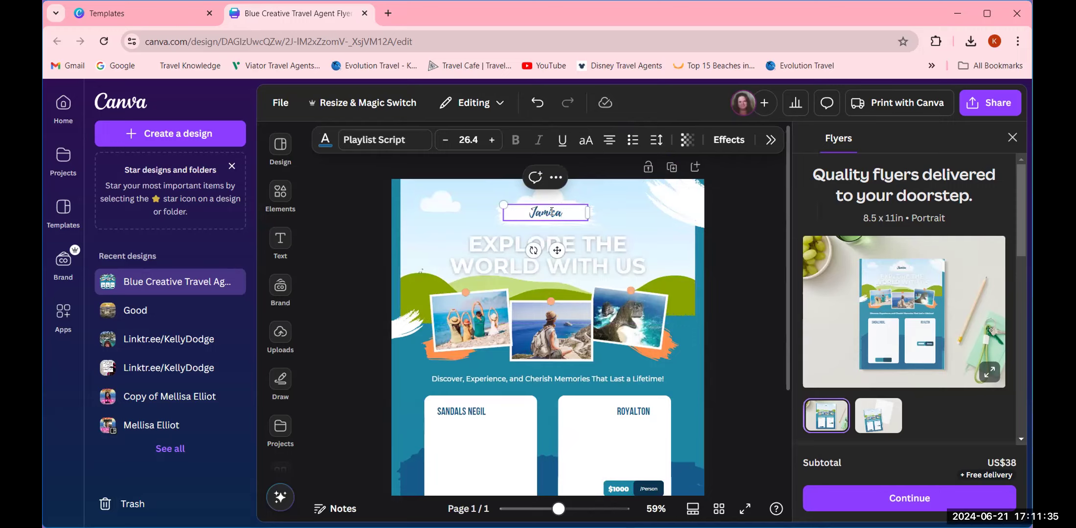
{"action": "key", "text": "BackSpace"}
{"action": "key", "text": "BackSpace"}
{"action": "key", "text": "BackSpace"}
{"action": "type", "text": "aica"}
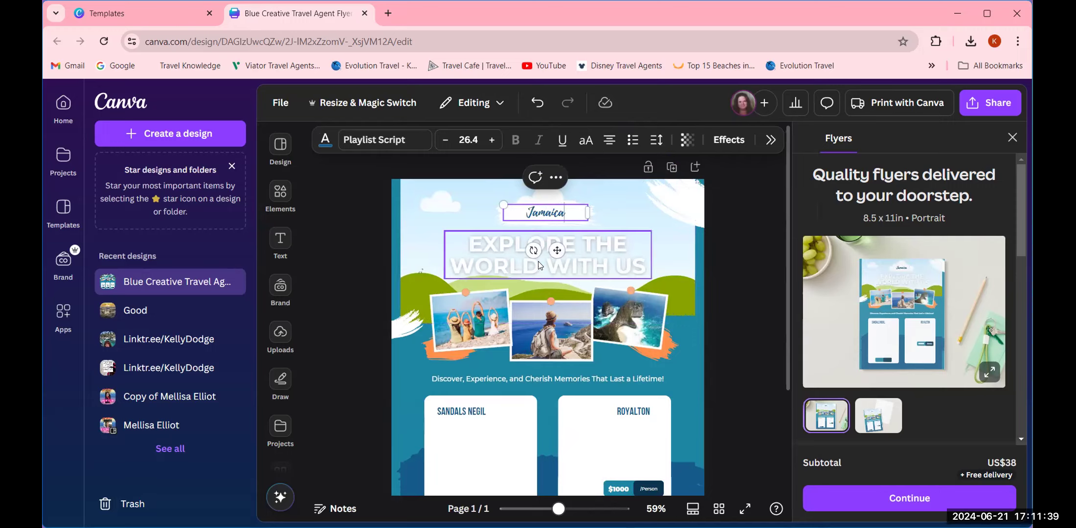
{"action": "left_click", "coordinate": [503, 253]}
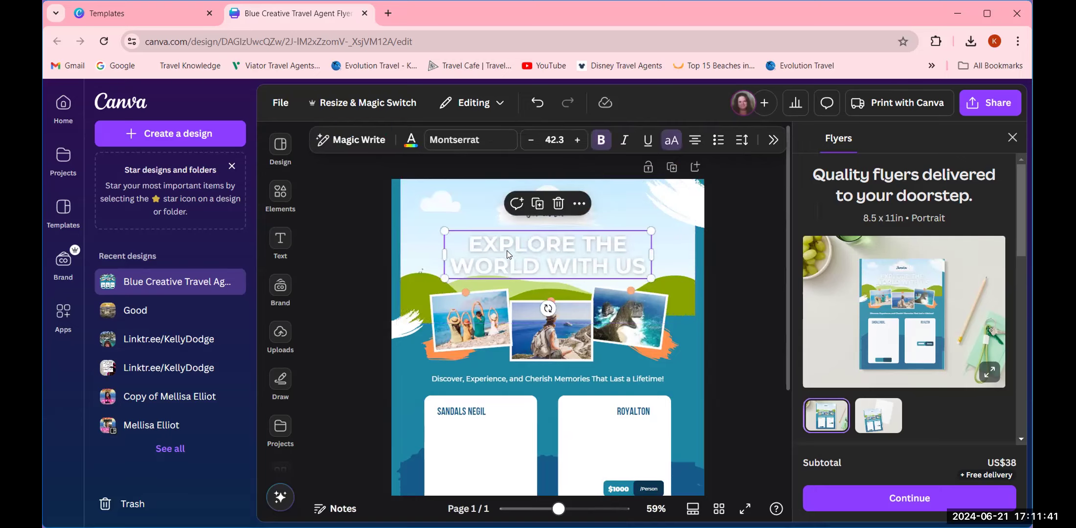
{"action": "left_click", "coordinate": [558, 203]}
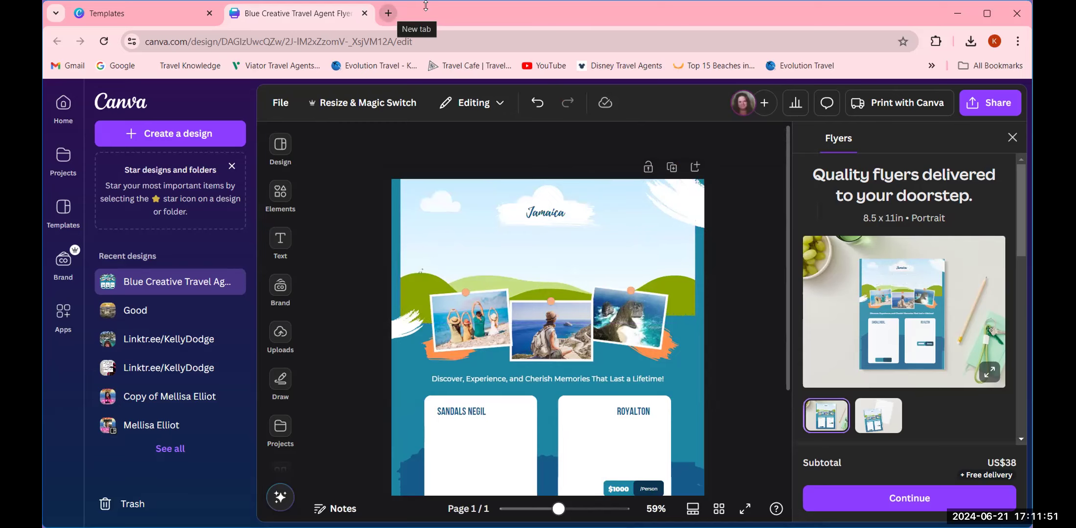
- Search the elements library for "jamaica" and limit the results to photos
{"action": "left_click", "coordinate": [288, 196]}
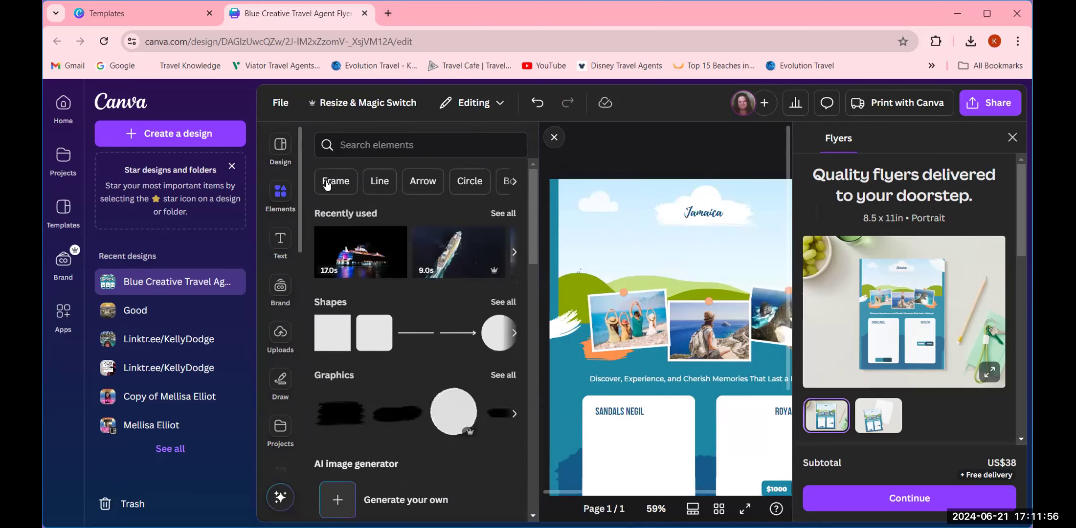
{"action": "left_click", "coordinate": [367, 141]}
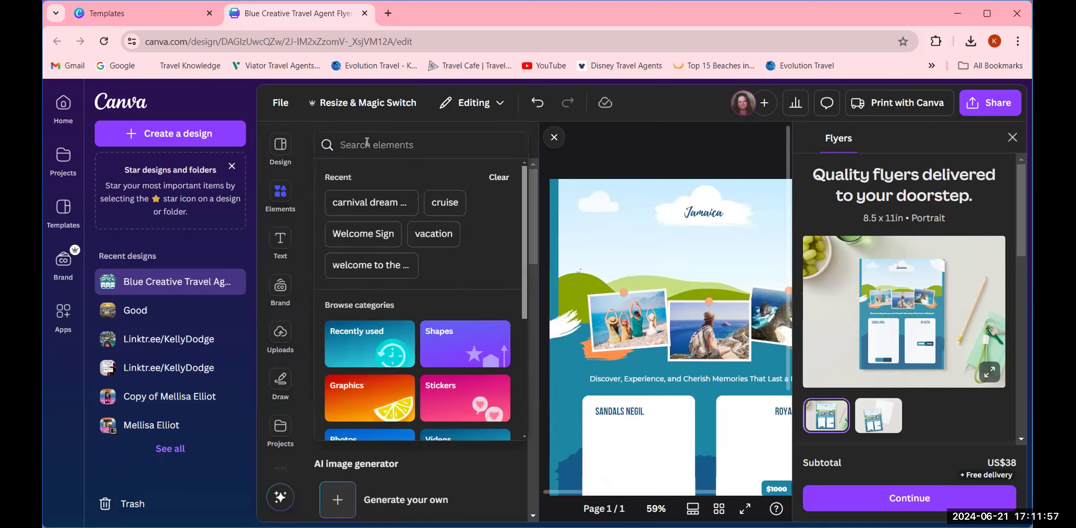
{"action": "type", "text": "jamaica"}
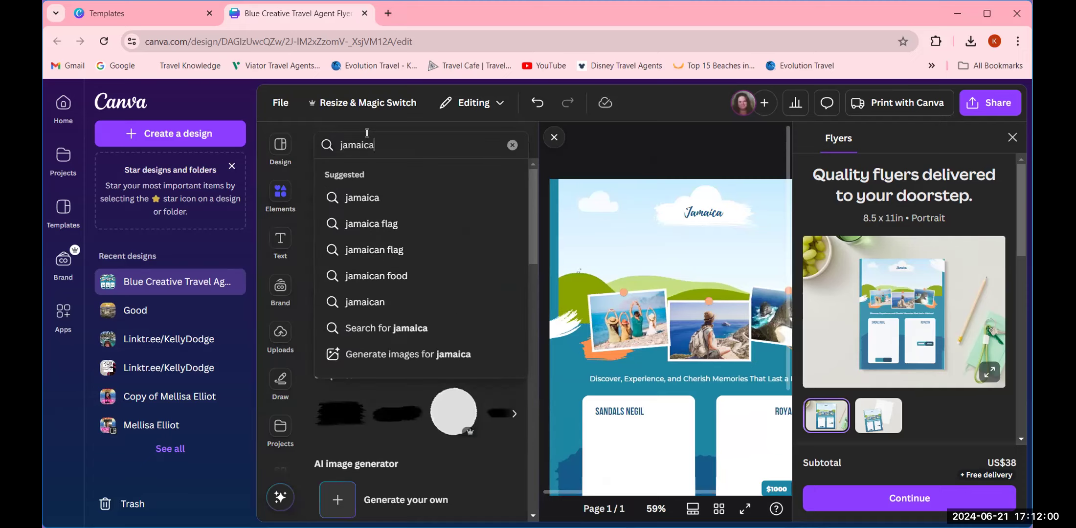
{"action": "key", "text": "Return"}
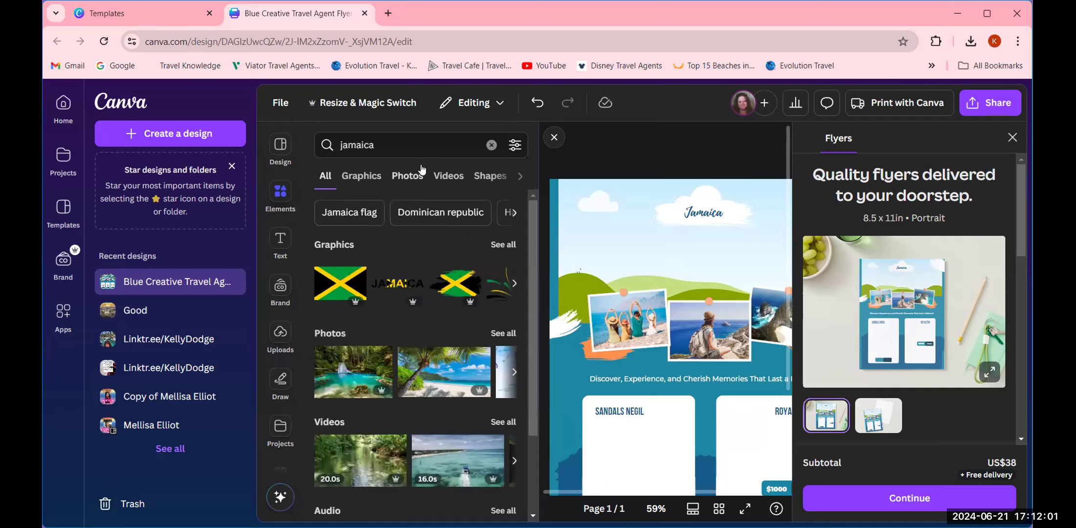
{"action": "left_click", "coordinate": [408, 178]}
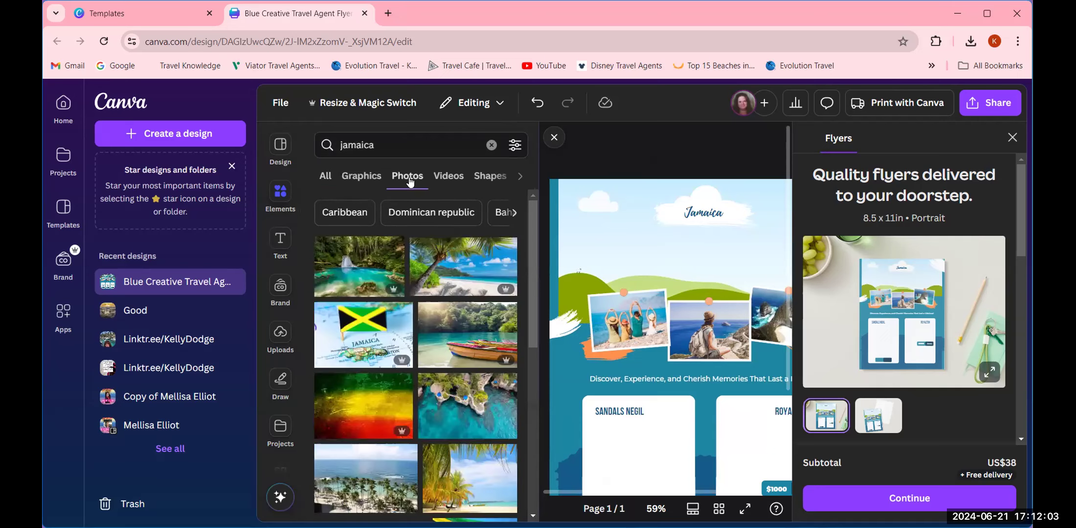
- Fill the middle small photo frame and the large header frame with the Jamaican beach photo of waves under a cloudy blue sky
{"action": "scroll", "coordinate": [446, 316], "scroll_direction": "down", "scroll_amount": 3}
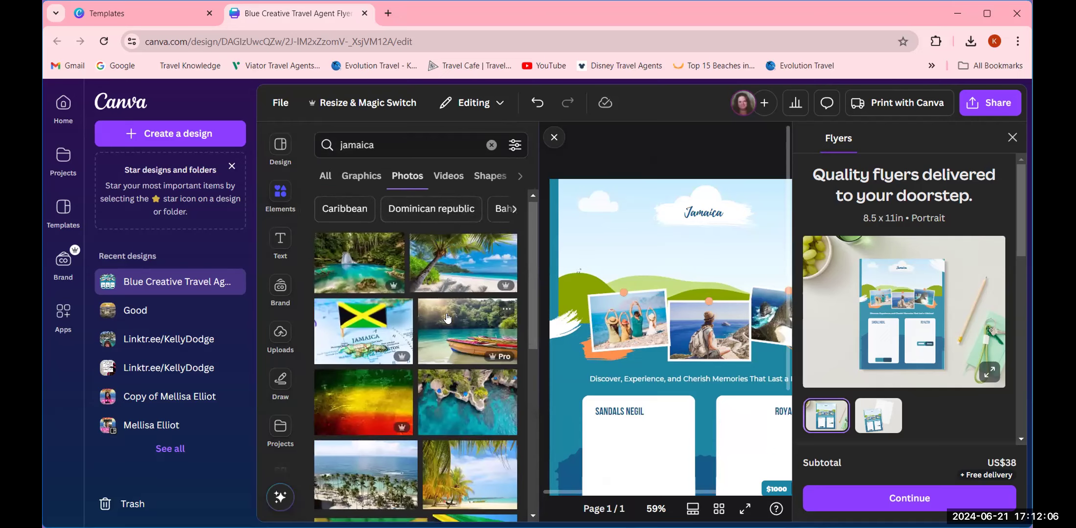
{"action": "scroll", "coordinate": [447, 318], "scroll_direction": "down", "scroll_amount": 10}
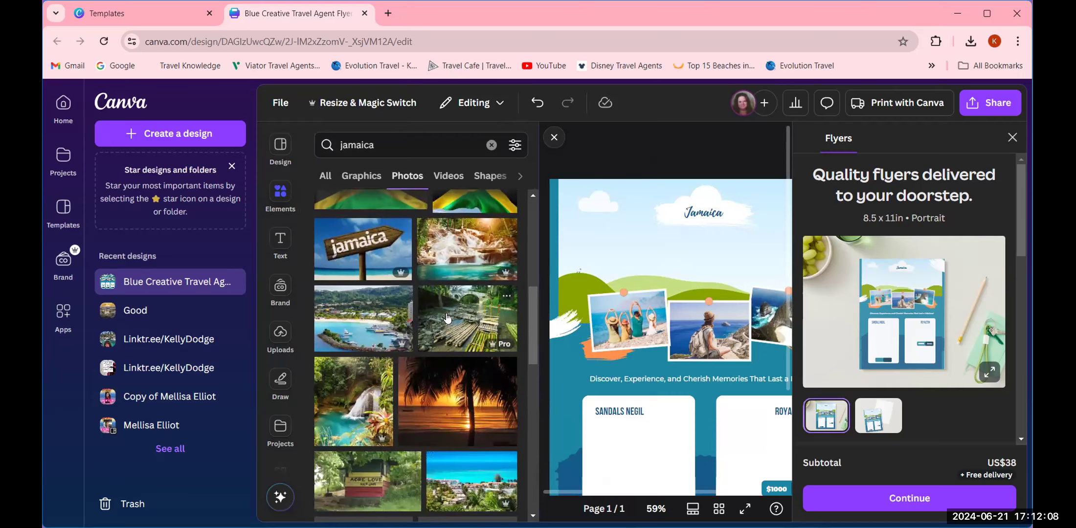
{"action": "scroll", "coordinate": [447, 317], "scroll_direction": "down", "scroll_amount": 1}
{"action": "scroll", "coordinate": [447, 318], "scroll_direction": "down", "scroll_amount": 6}
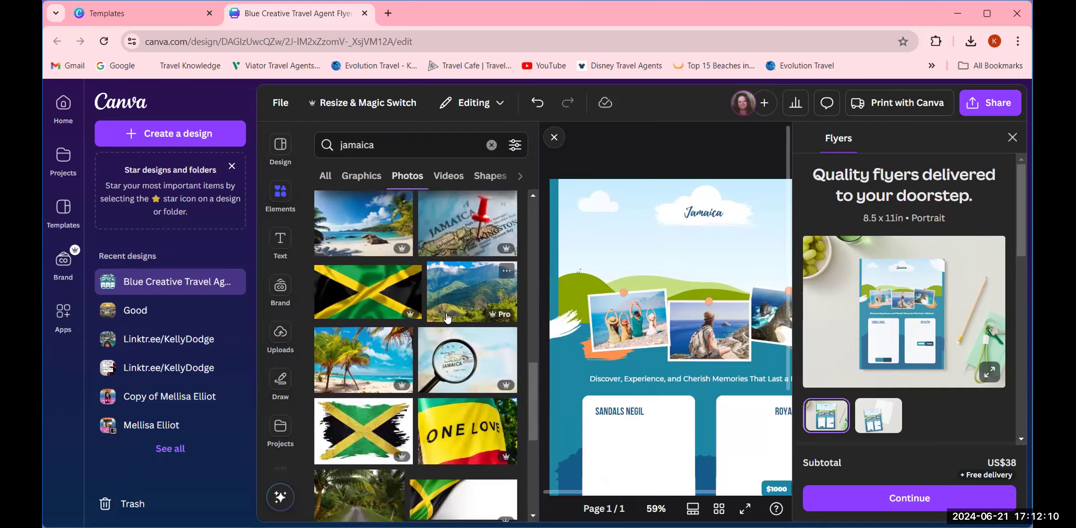
{"action": "scroll", "coordinate": [446, 318], "scroll_direction": "down", "scroll_amount": 5}
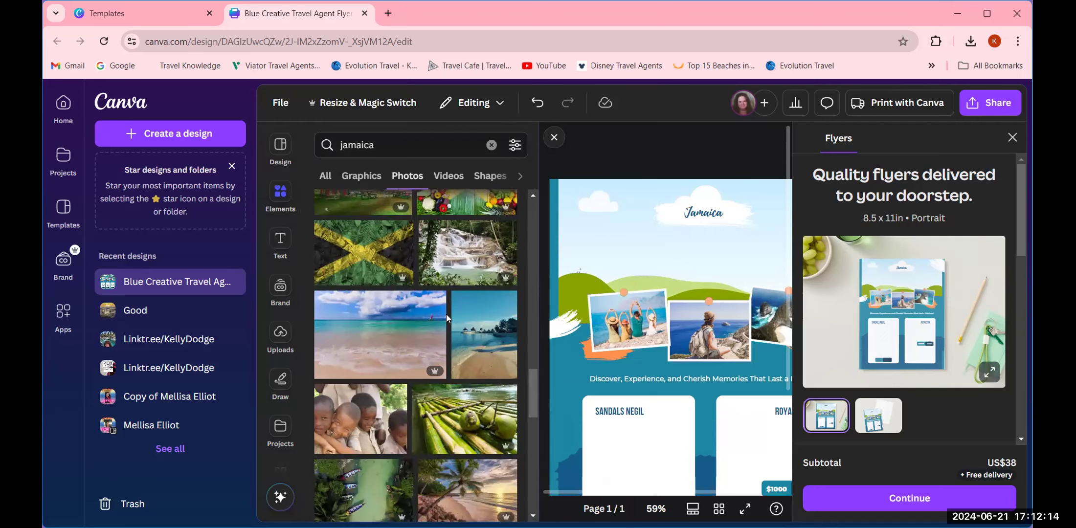
{"action": "scroll", "coordinate": [446, 315], "scroll_direction": "down", "scroll_amount": 3}
{"action": "scroll", "coordinate": [446, 314], "scroll_direction": "up", "scroll_amount": 3}
{"action": "left_click", "coordinate": [386, 340]}
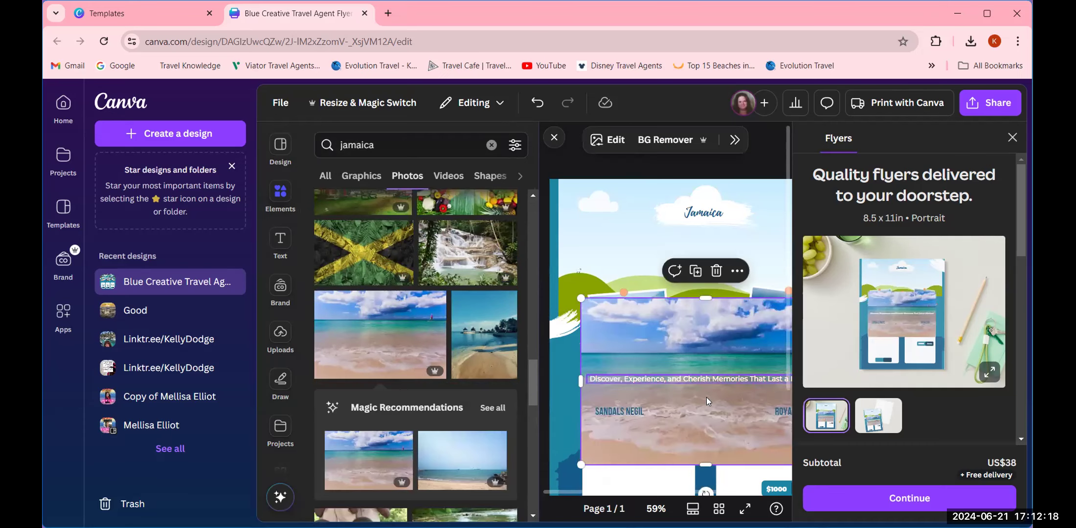
{"action": "left_click_drag", "start_coordinate": [692, 318], "coordinate": [689, 309]}
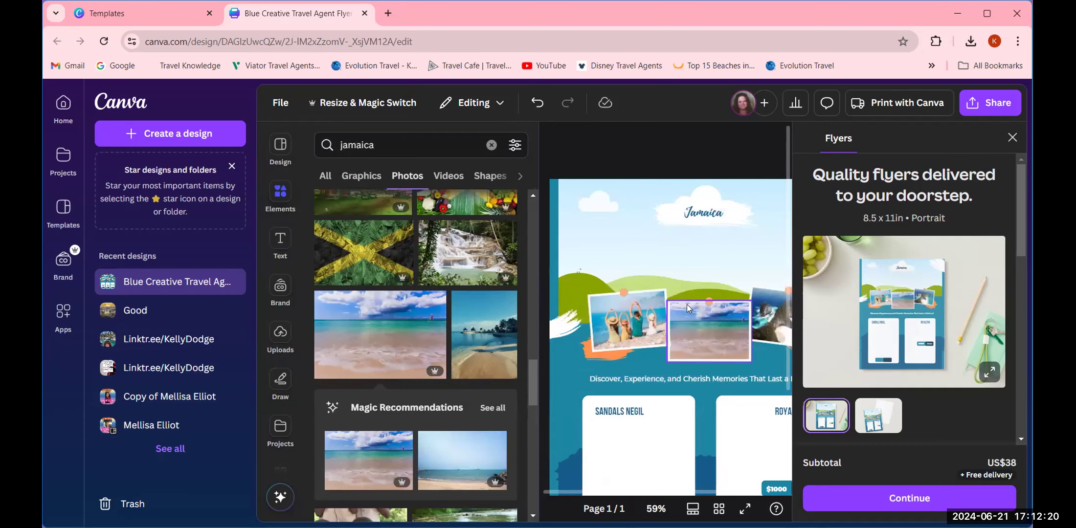
{"action": "left_click", "coordinate": [362, 322]}
{"action": "left_click_drag", "start_coordinate": [665, 354], "coordinate": [697, 347]}
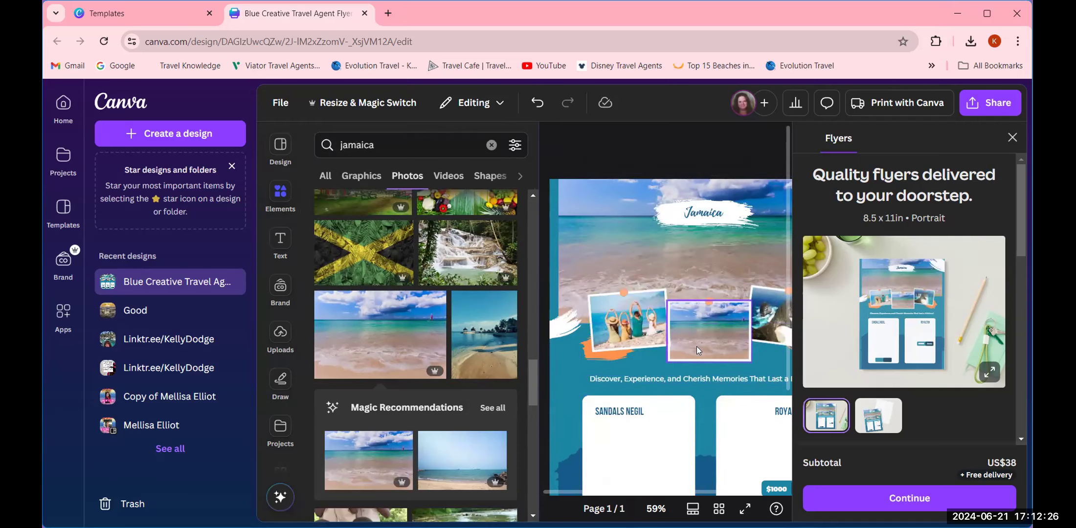
- Delete the beach image from the middle small photo frame, keeping the frame
{"action": "left_click", "coordinate": [697, 346]}
{"action": "left_click", "coordinate": [719, 272]}
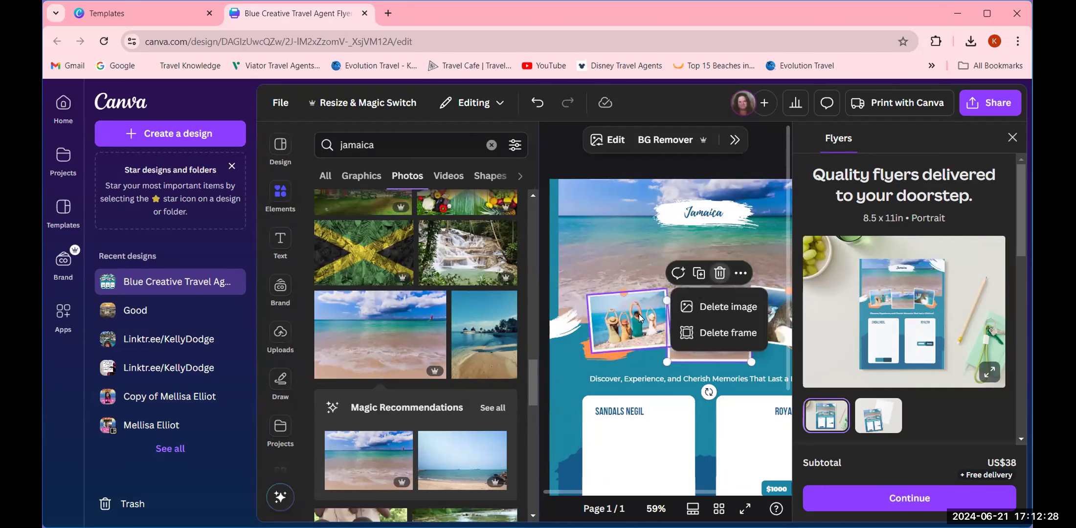
{"action": "left_click", "coordinate": [710, 307]}
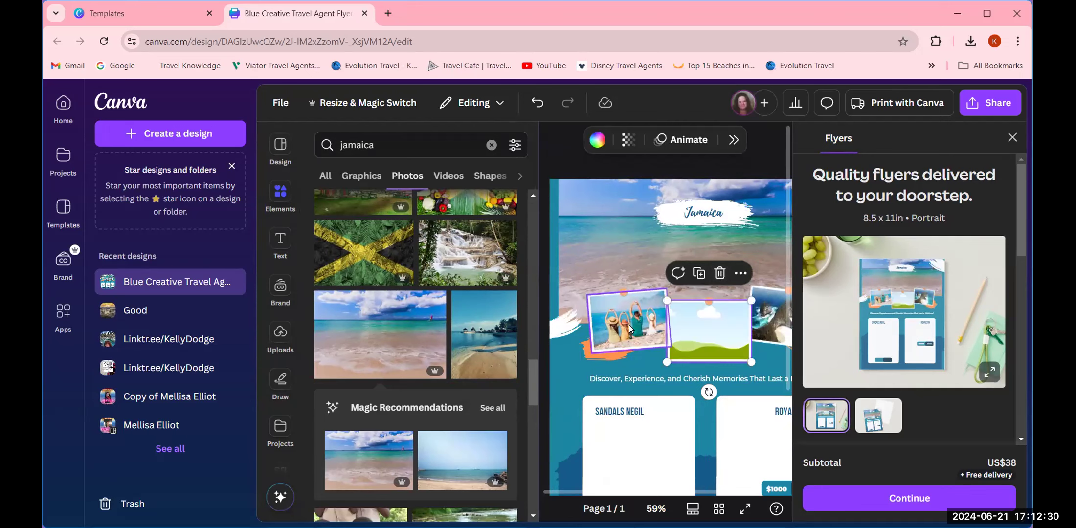
{"action": "left_click", "coordinate": [630, 329]}
{"action": "left_click", "coordinate": [639, 260]}
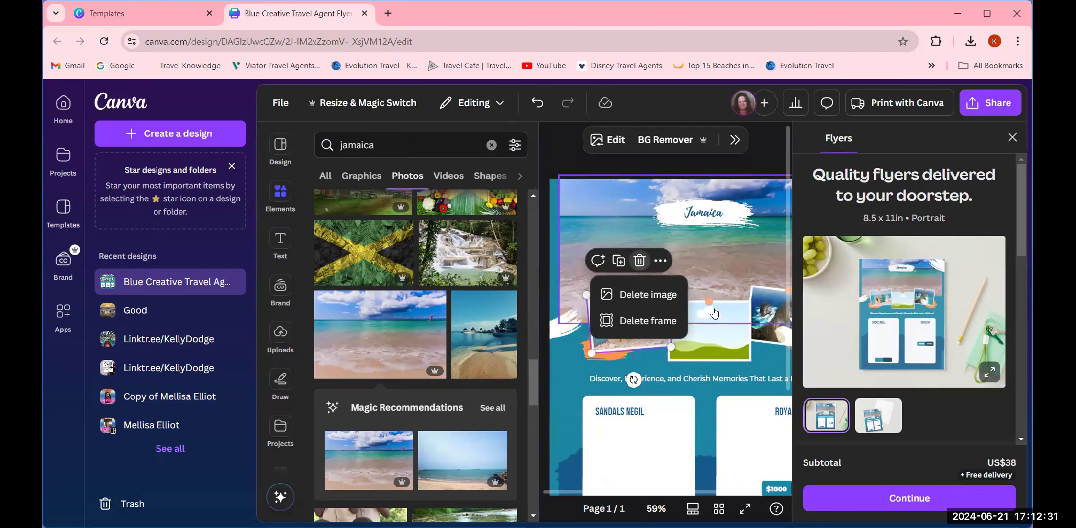
{"action": "left_click", "coordinate": [768, 313]}
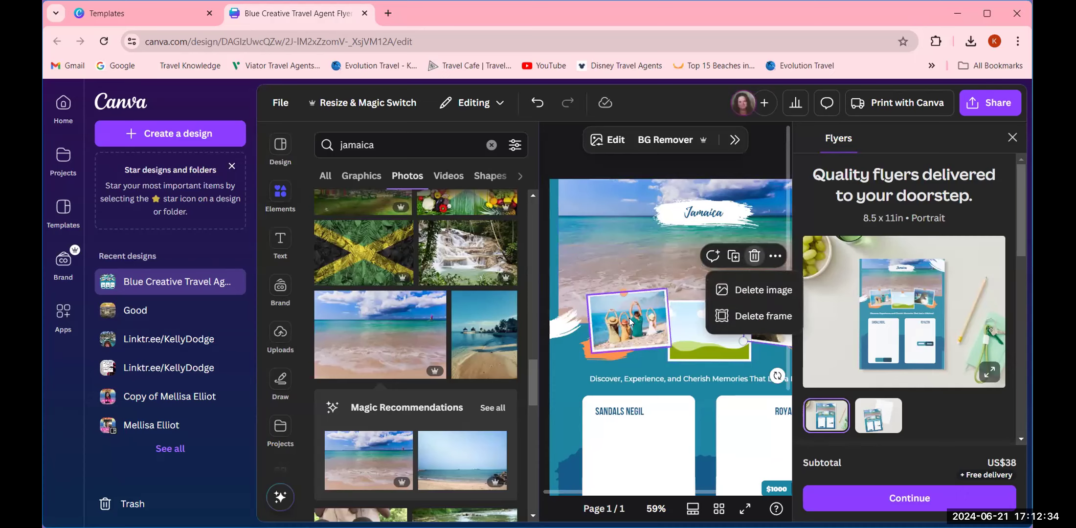
- Move the tilted group photo up onto the header image's lower left corner and delete the "Discover, Experience, and Cherish Memories That Last a Lifetime!" tagline
{"action": "left_click_drag", "start_coordinate": [629, 327], "coordinate": [599, 293]}
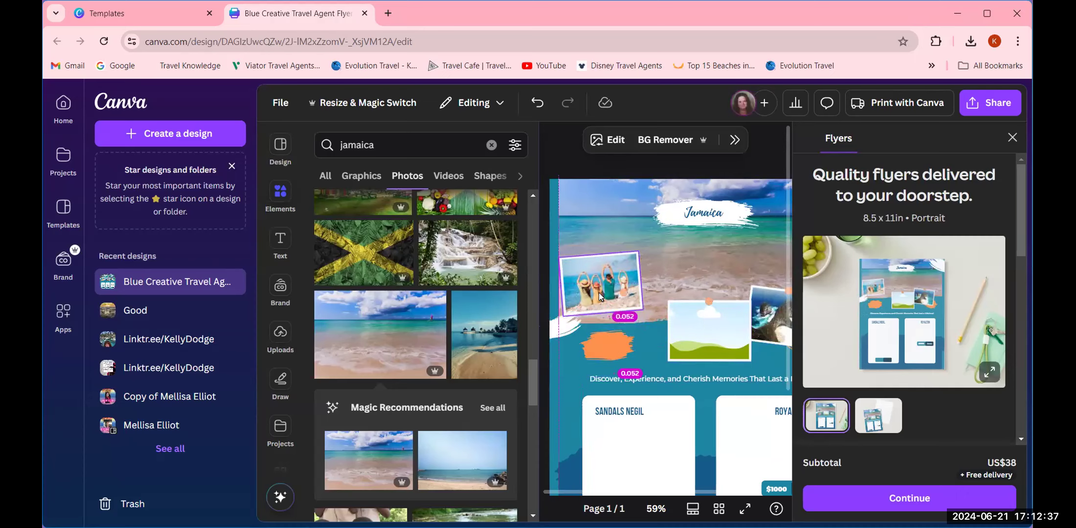
{"action": "left_click", "coordinate": [603, 358]}
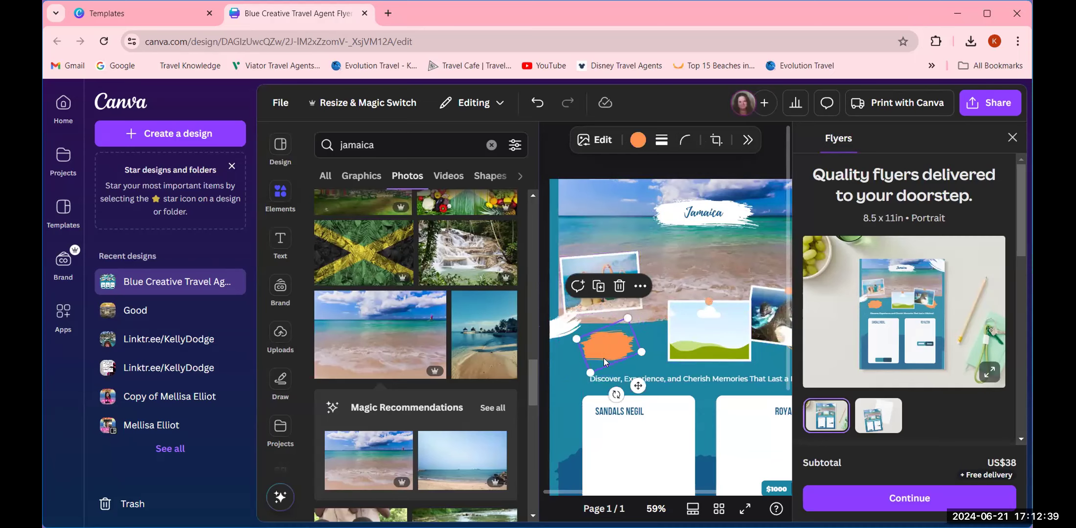
{"action": "left_click", "coordinate": [715, 379]}
{"action": "left_click", "coordinate": [717, 348]}
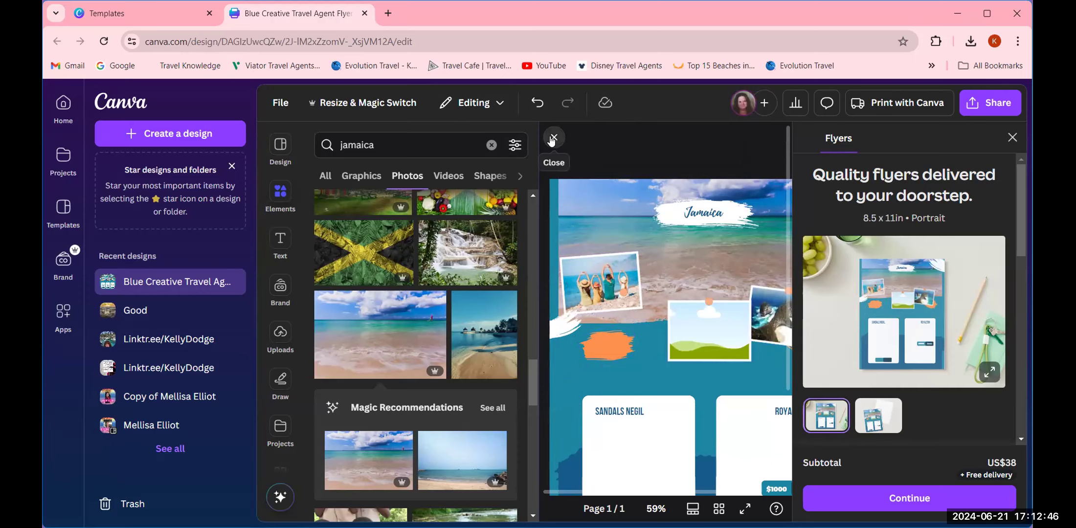
- Close the elements library, the flyer print offer and the recent designs list to free up the workspace
{"action": "left_click", "coordinate": [551, 141]}
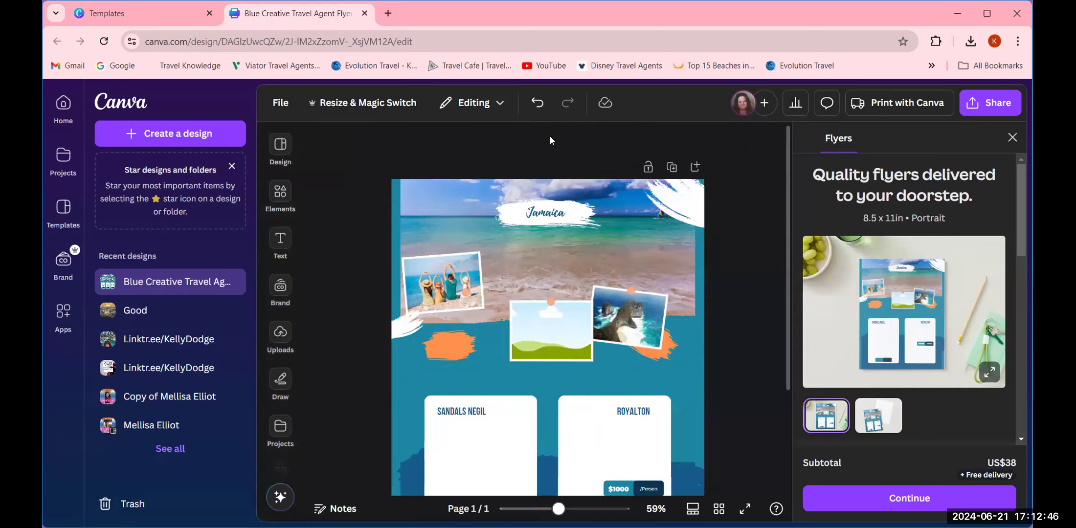
{"action": "left_click", "coordinate": [1011, 140]}
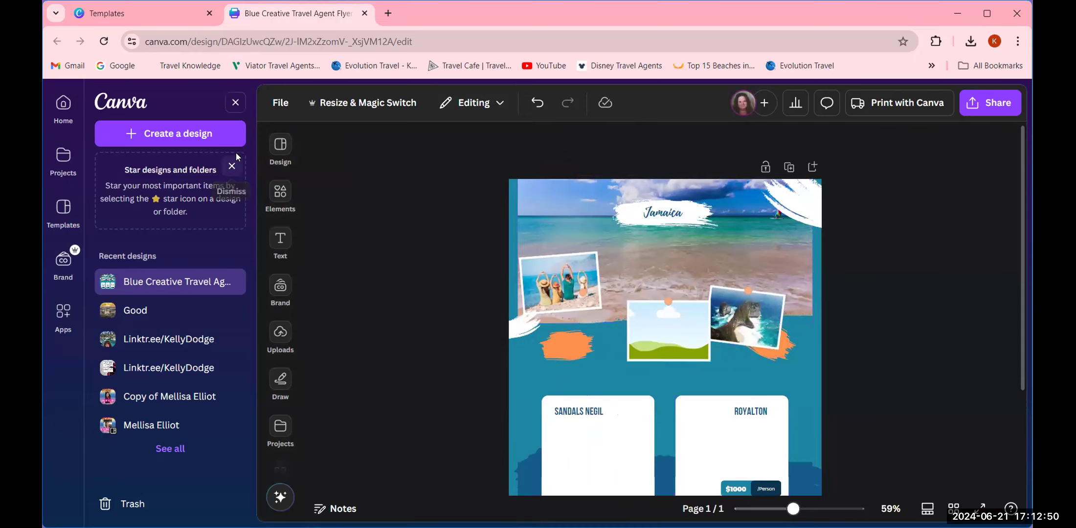
{"action": "left_click", "coordinate": [235, 102]}
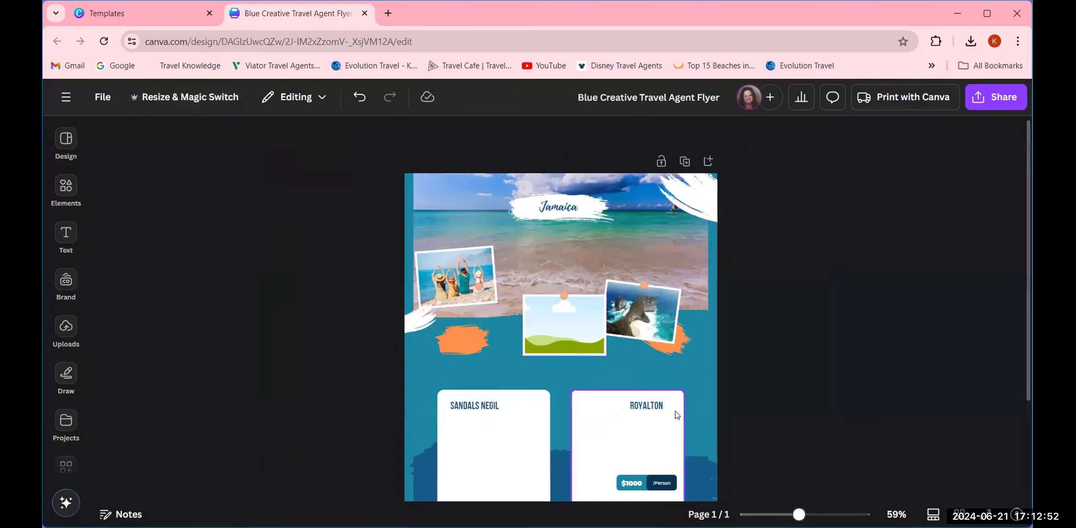
- Delete the two orange brush strokes below the small photos
{"action": "scroll", "coordinate": [610, 380], "scroll_direction": "down", "scroll_amount": 1}
{"action": "scroll", "coordinate": [610, 384], "scroll_direction": "up", "scroll_amount": 1}
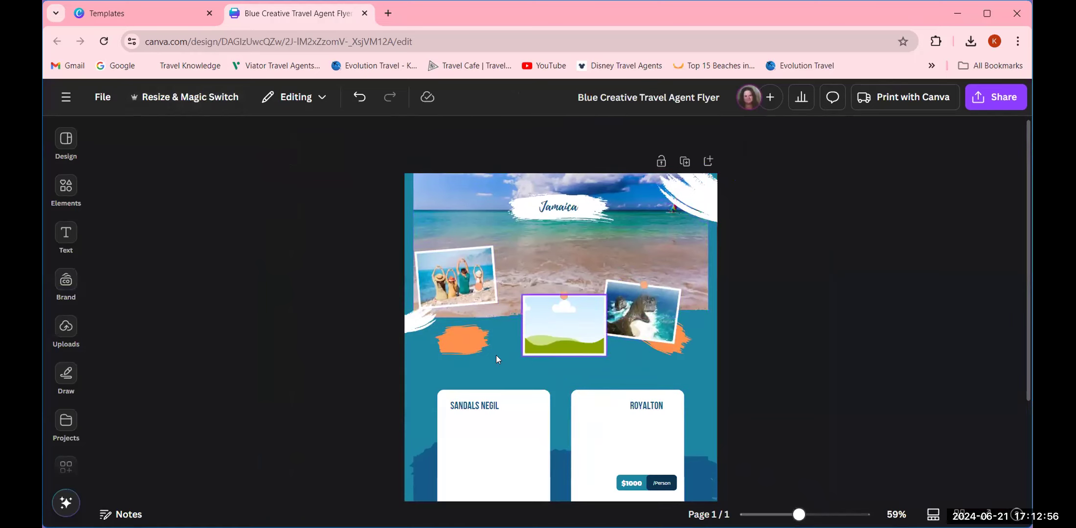
{"action": "left_click", "coordinate": [460, 351]}
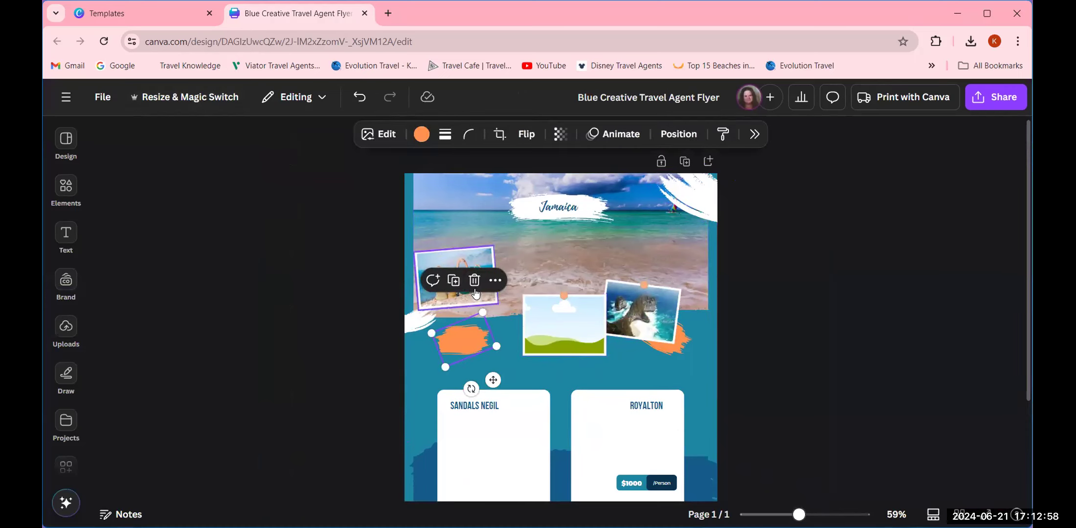
{"action": "key", "text": "Delete"}
{"action": "left_click", "coordinate": [677, 356]}
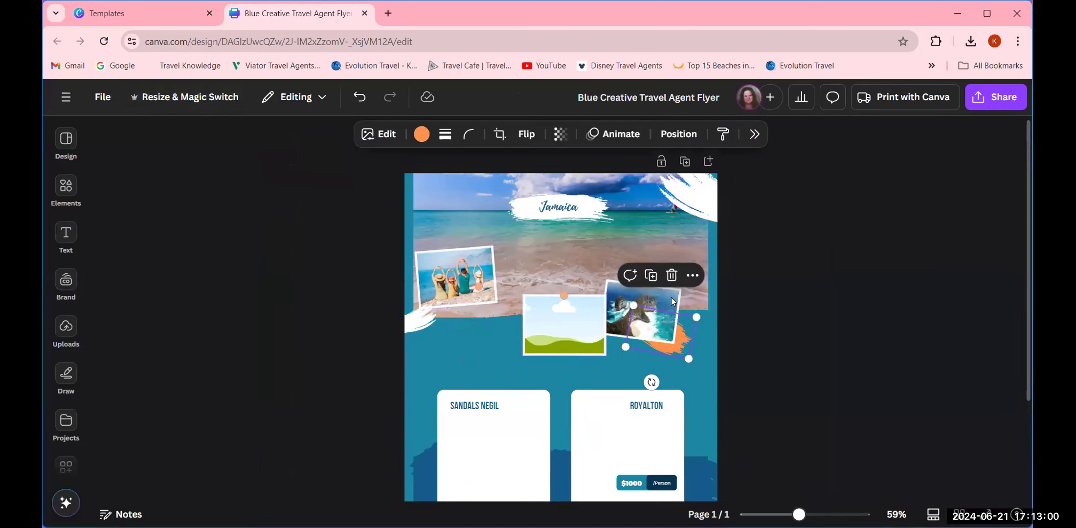
{"action": "left_click", "coordinate": [671, 278]}
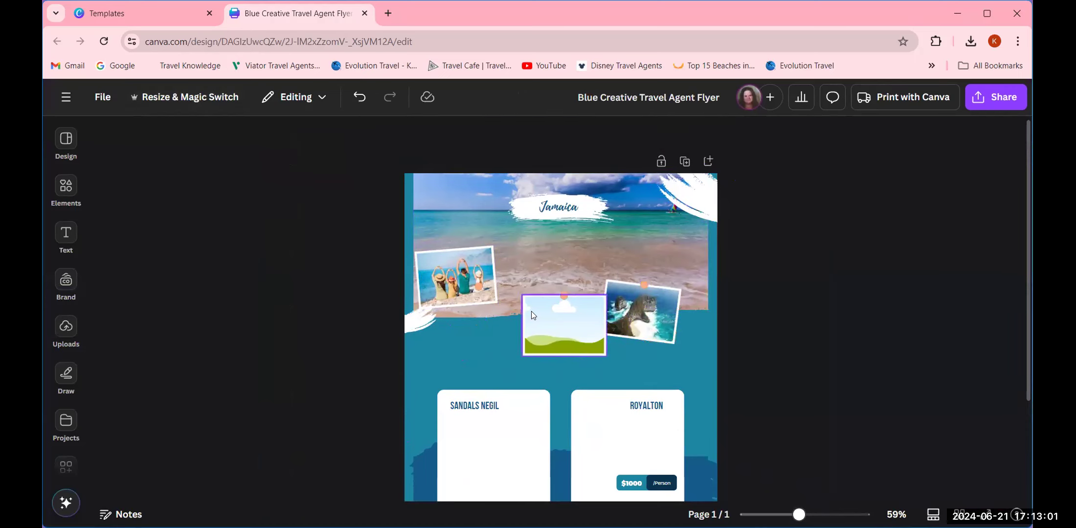
- Delete the white brush strokes at the flyer's left edge and upper right corner
{"action": "left_click", "coordinate": [432, 327]}
{"action": "left_click", "coordinate": [420, 325]}
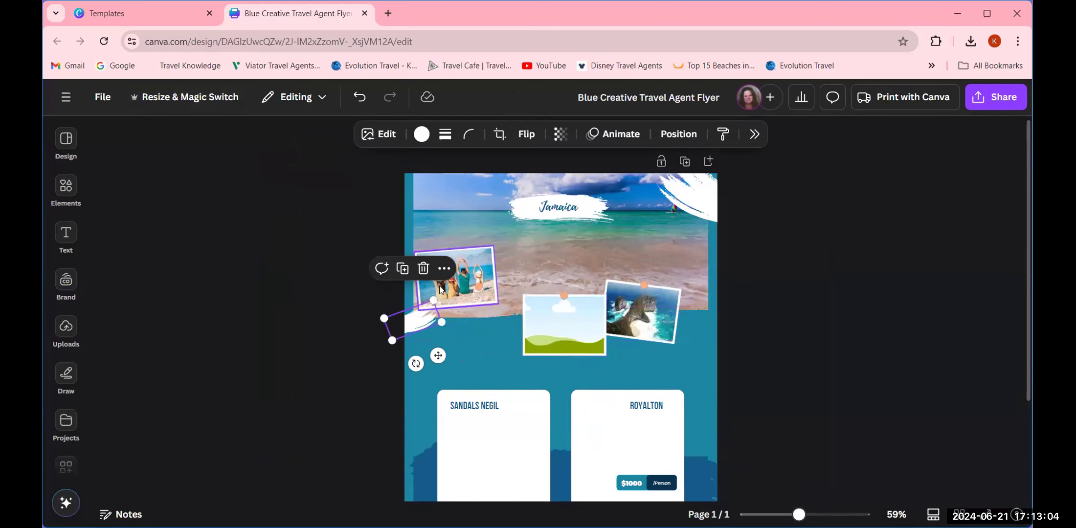
{"action": "left_click", "coordinate": [422, 267]}
{"action": "scroll", "coordinate": [698, 330], "scroll_direction": "down", "scroll_amount": 3}
{"action": "scroll", "coordinate": [723, 341], "scroll_direction": "up", "scroll_amount": 3}
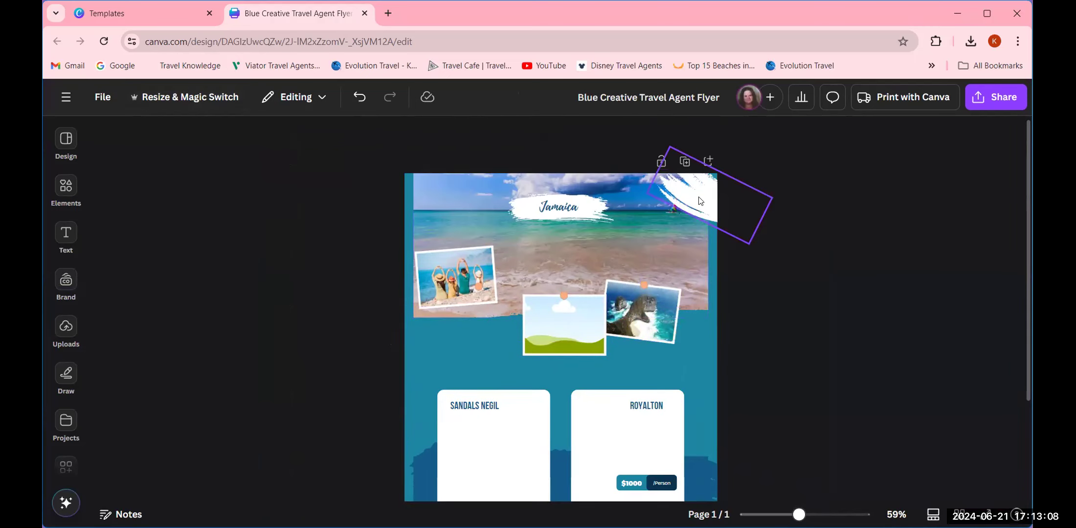
{"action": "left_click", "coordinate": [698, 201]}
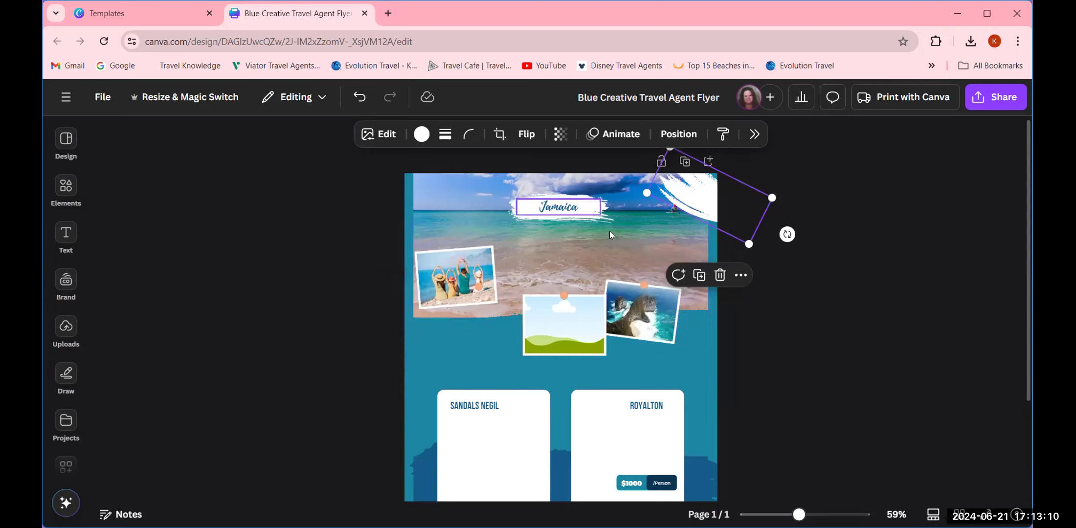
{"action": "left_click", "coordinate": [720, 274]}
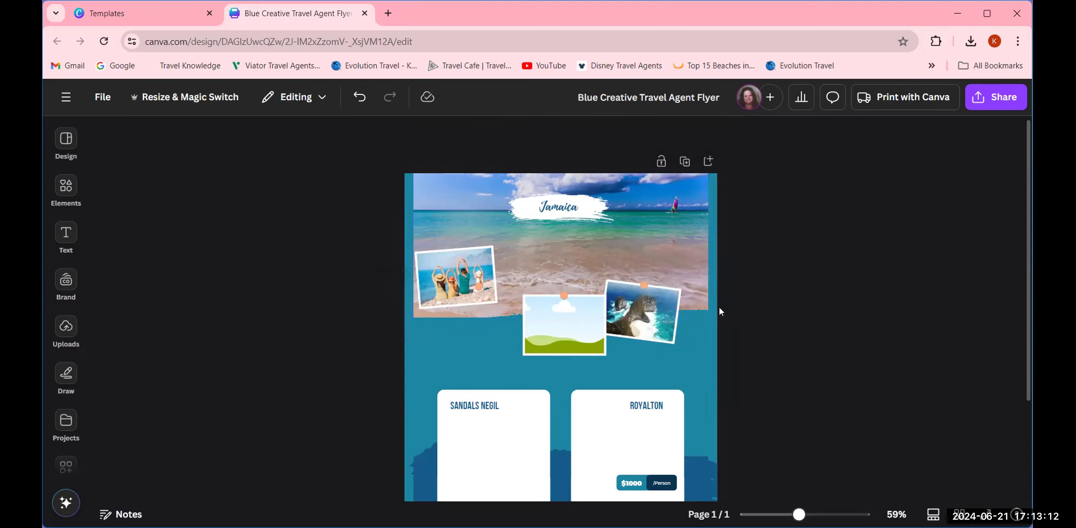
- Move the small photos and the empty landscape frame down to just above the two cards, and duplicate the rocky coast photo
{"action": "scroll", "coordinate": [538, 389], "scroll_direction": "down", "scroll_amount": 2}
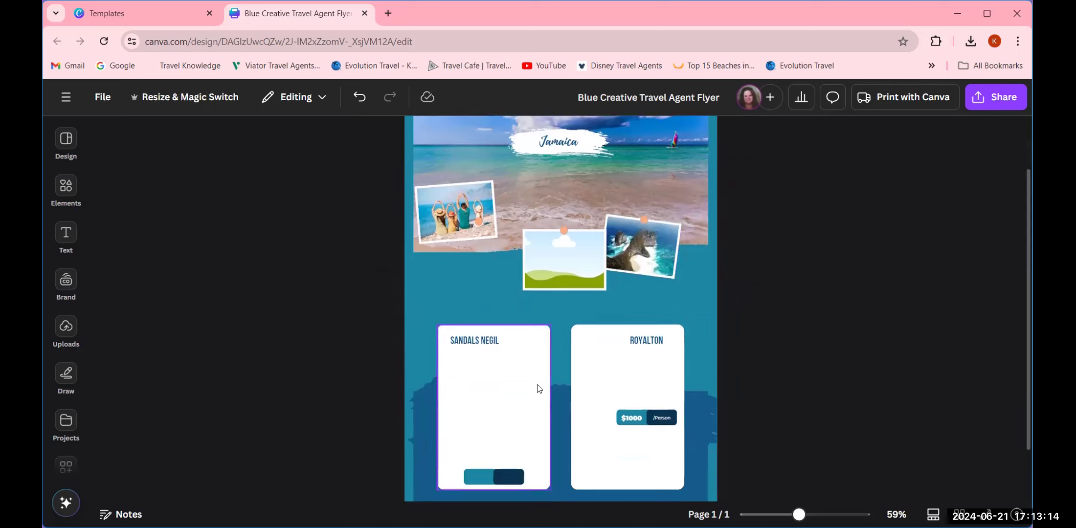
{"action": "left_click_drag", "start_coordinate": [469, 225], "coordinate": [456, 275]}
{"action": "left_click_drag", "start_coordinate": [577, 280], "coordinate": [511, 302]}
{"action": "left_click_drag", "start_coordinate": [620, 243], "coordinate": [661, 275]}
{"action": "left_click", "coordinate": [596, 238]}
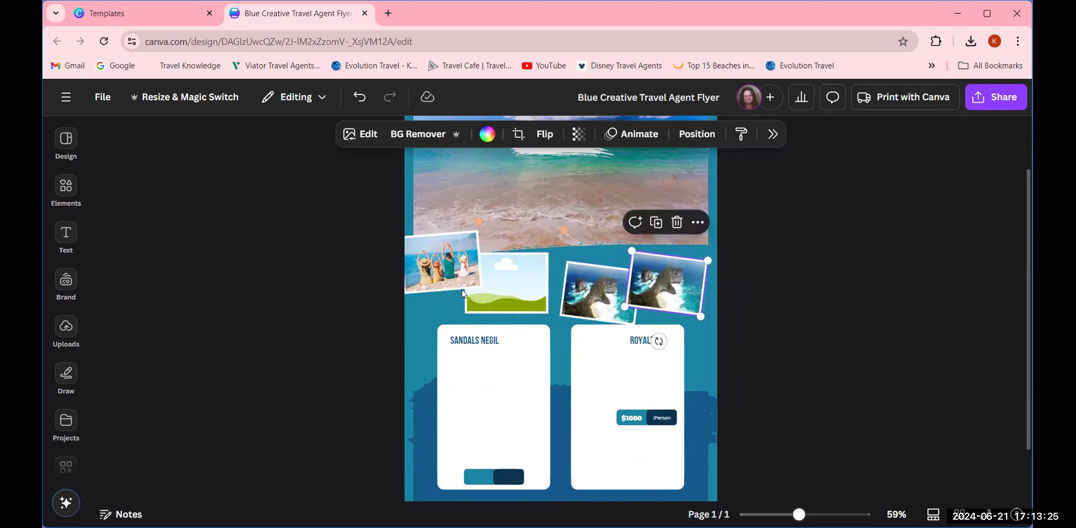
- Search the web for "sandals negril jamaica" in a new browser tab and show the image results
{"action": "left_click", "coordinate": [426, 269]}
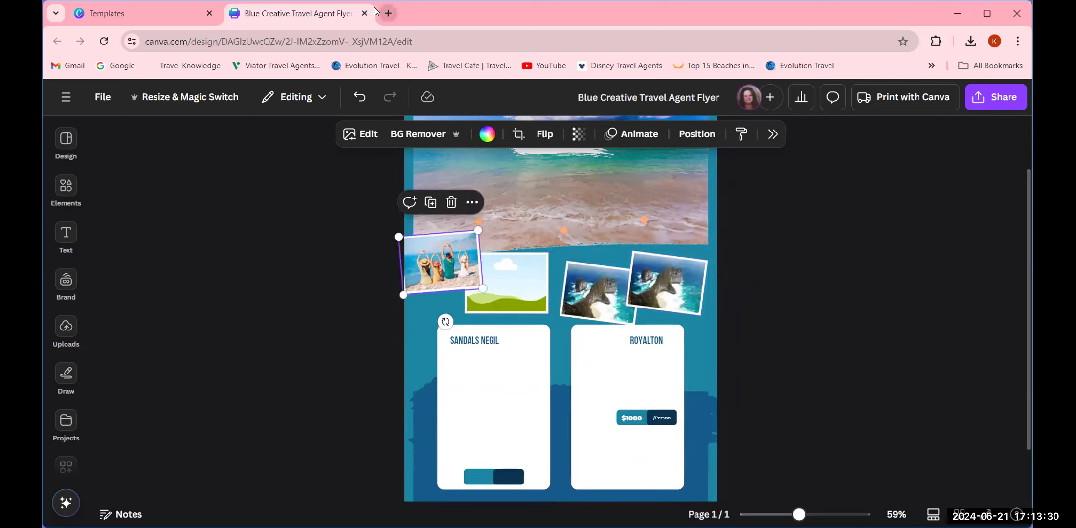
{"action": "key", "text": "ctrl+t"}
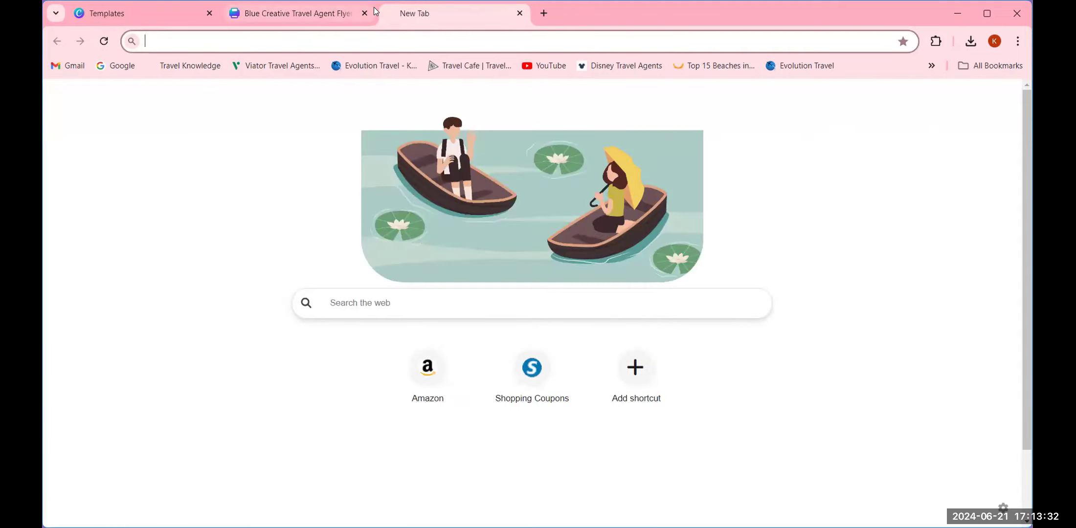
{"action": "type", "text": "negri"}
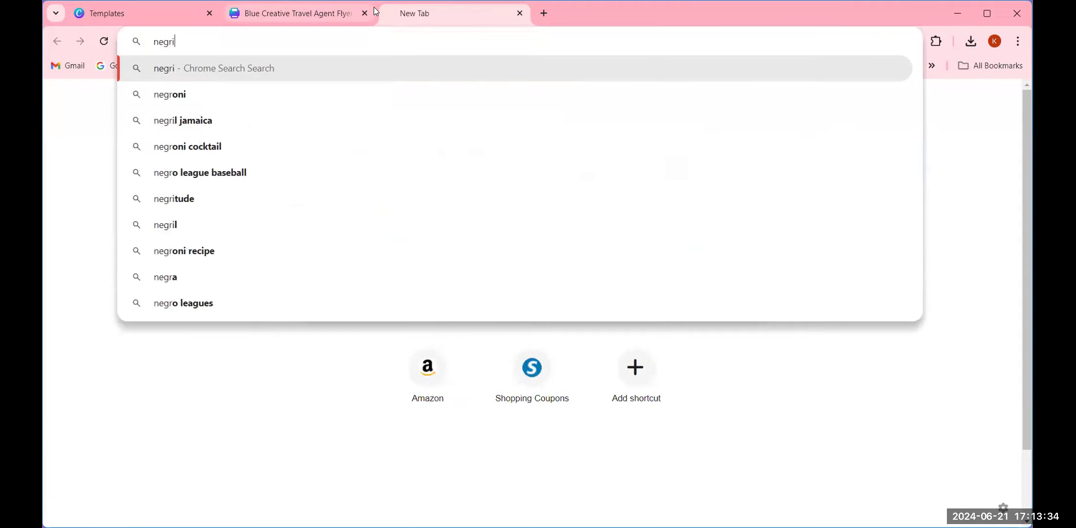
{"action": "type", "text": "l"}
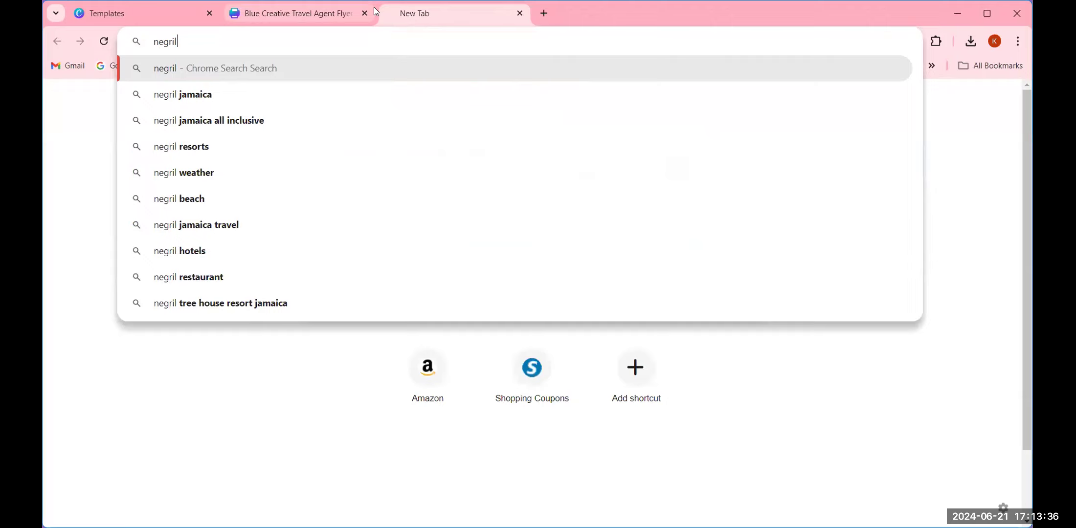
{"action": "key", "text": "BackSpace"}
{"action": "key", "text": "BackSpace"}
{"action": "key", "text": "BackSpace"}
{"action": "key", "text": "BackSpace"}
{"action": "key", "text": "BackSpace"}
{"action": "key", "text": "BackSpace"}
{"action": "type", "text": "sandals"}
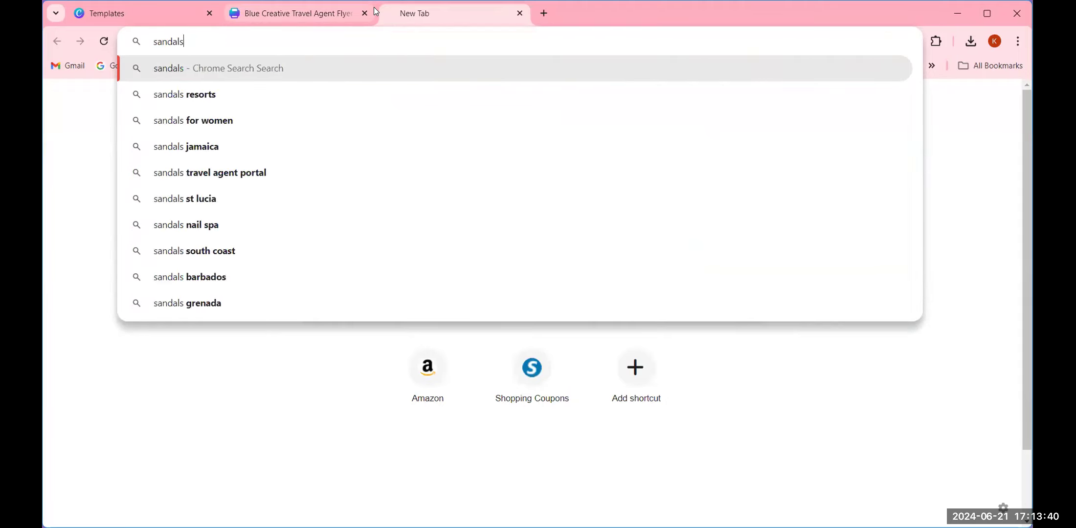
{"action": "type", "text": " negril"}
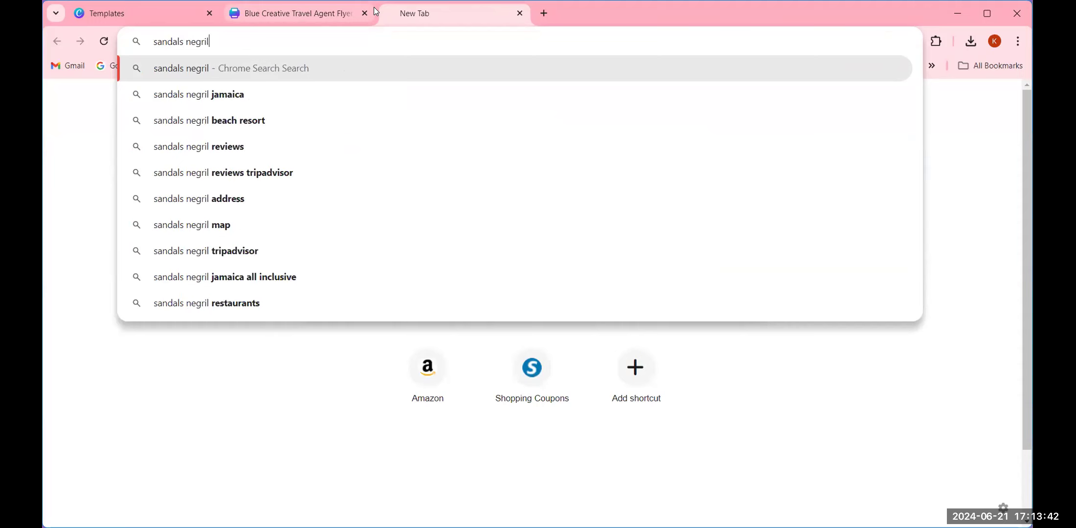
{"action": "left_click", "coordinate": [296, 94]}
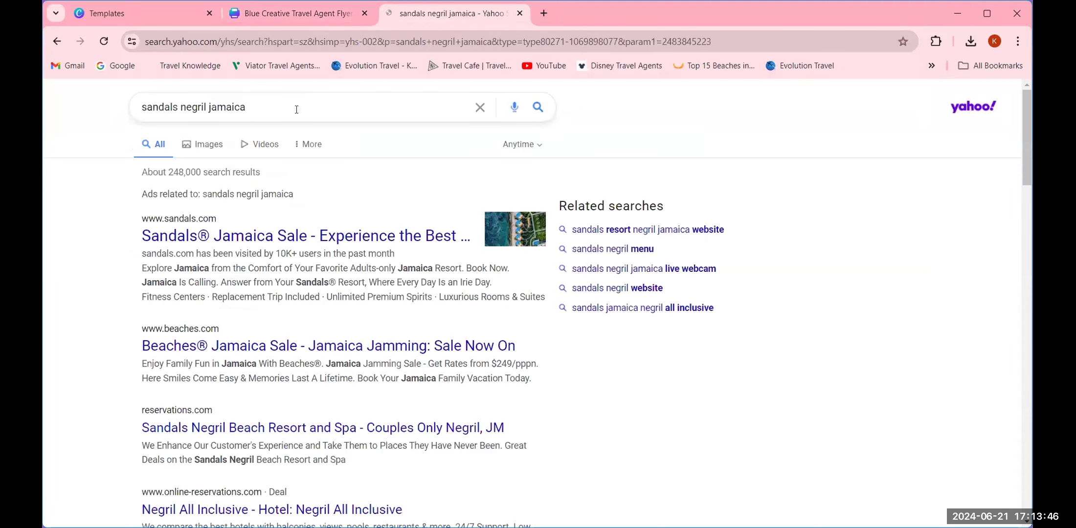
{"action": "left_click", "coordinate": [201, 153]}
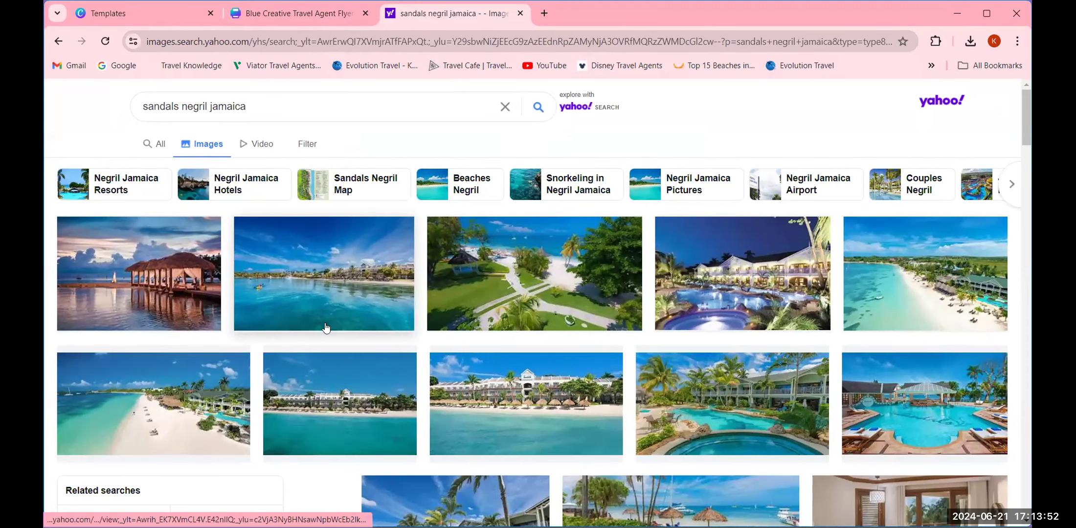
- Enlarge the night-time resort pool photo from the image results and copy the image
{"action": "scroll", "coordinate": [326, 328], "scroll_direction": "down", "scroll_amount": 1}
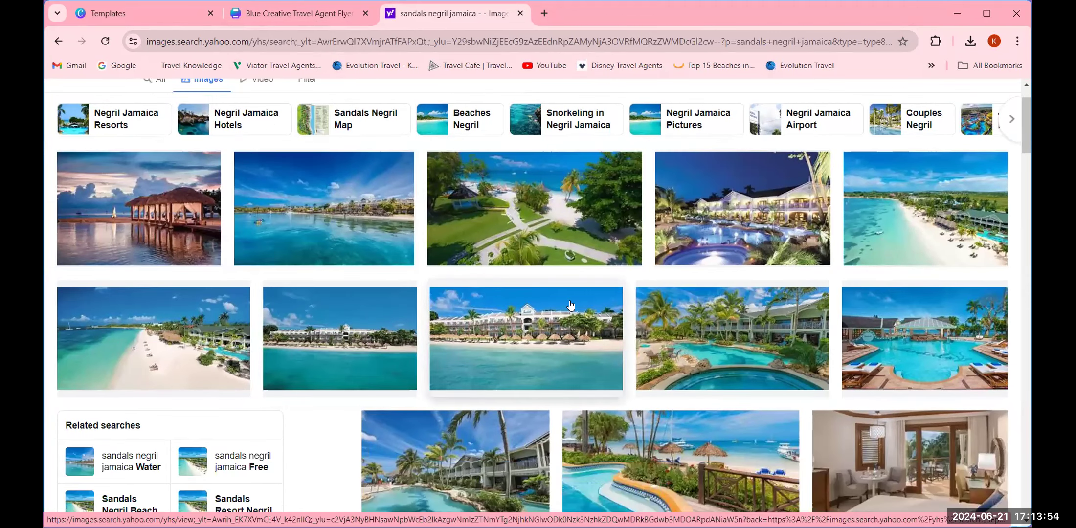
{"action": "left_click", "coordinate": [712, 209]}
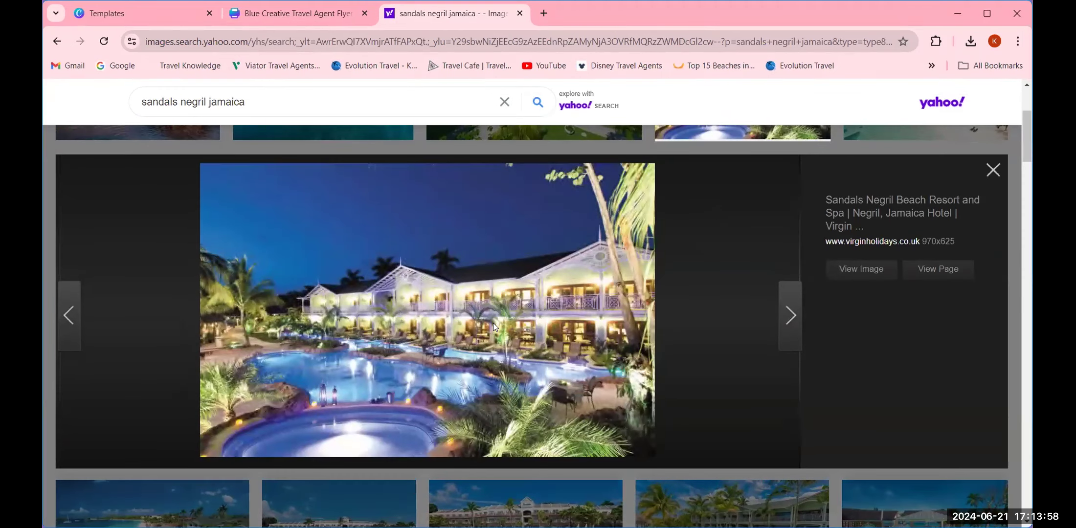
{"action": "right_click", "coordinate": [452, 331]}
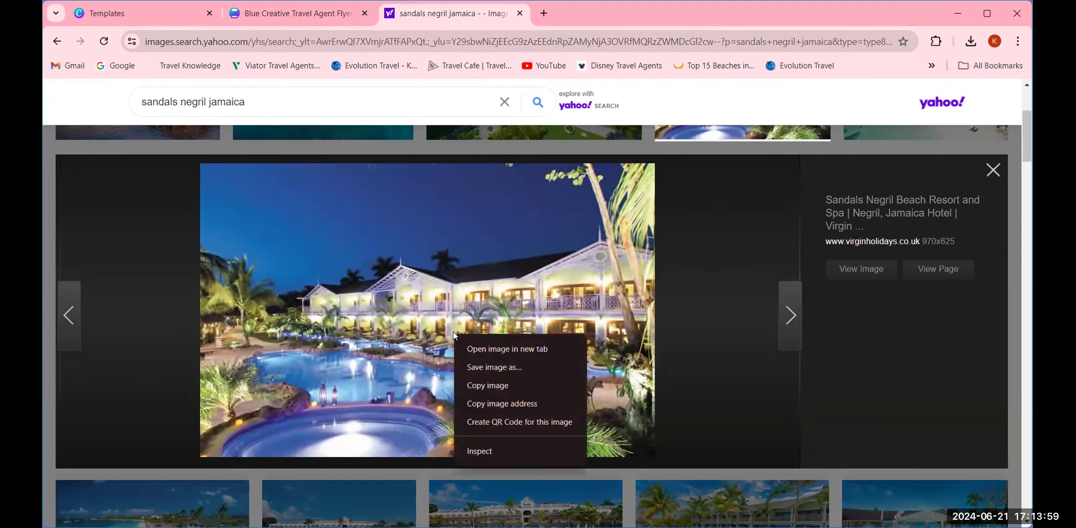
{"action": "left_click", "coordinate": [489, 383]}
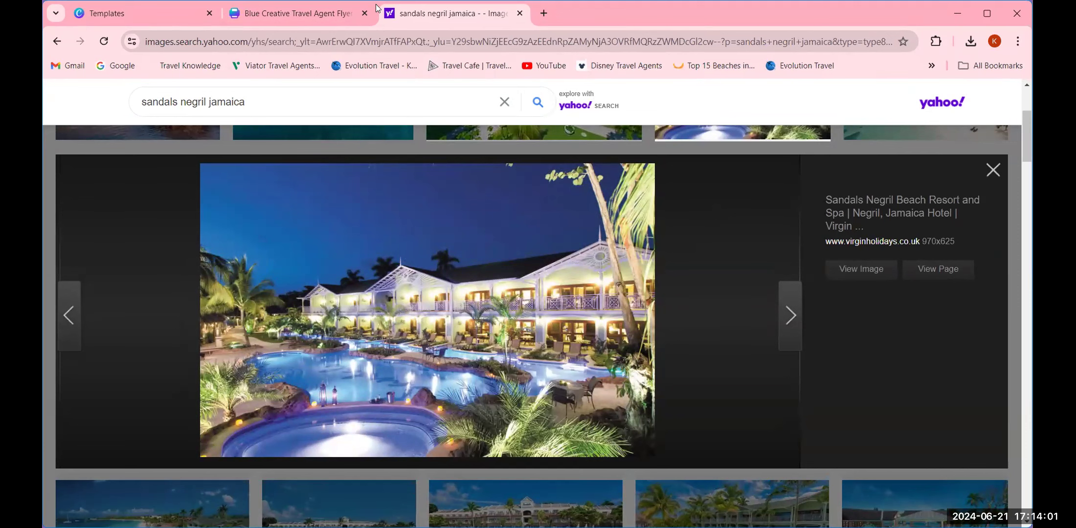
- Switch back to the Canva flyer and replace the tilted group photo with the copied night-time pool image
{"action": "left_click", "coordinate": [345, 13]}
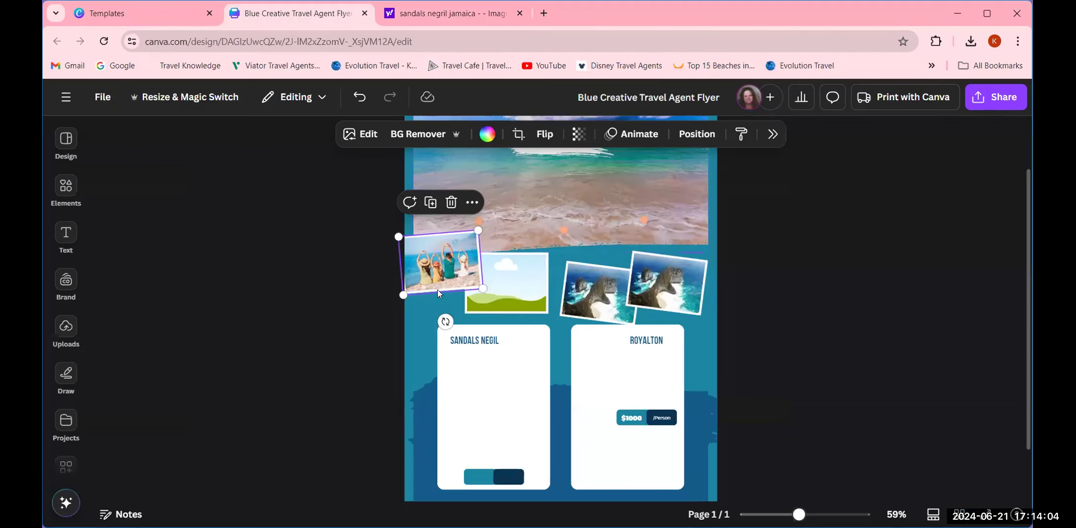
{"action": "right_click", "coordinate": [410, 258]}
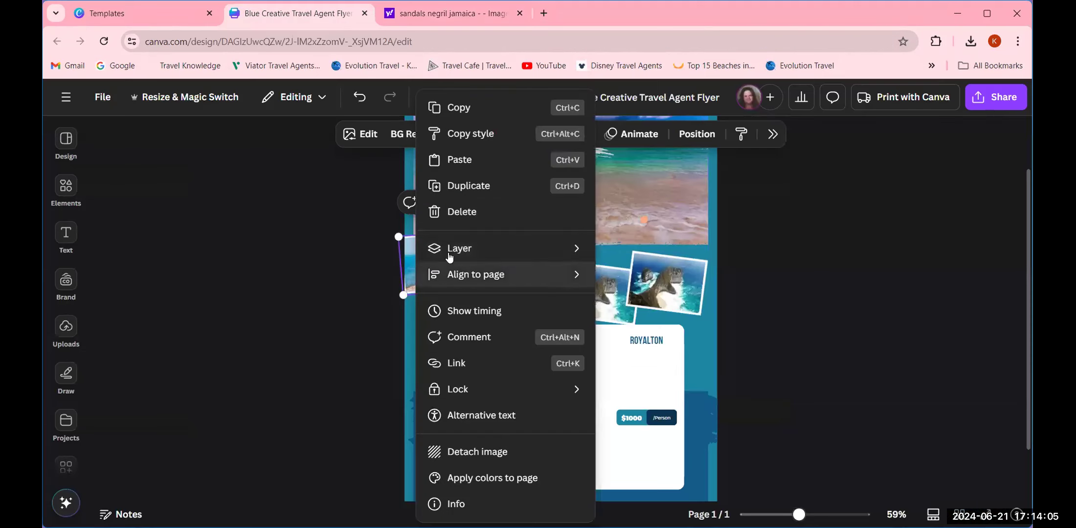
{"action": "left_click", "coordinate": [456, 158]}
{"action": "left_click_drag", "start_coordinate": [576, 339], "coordinate": [445, 272]}
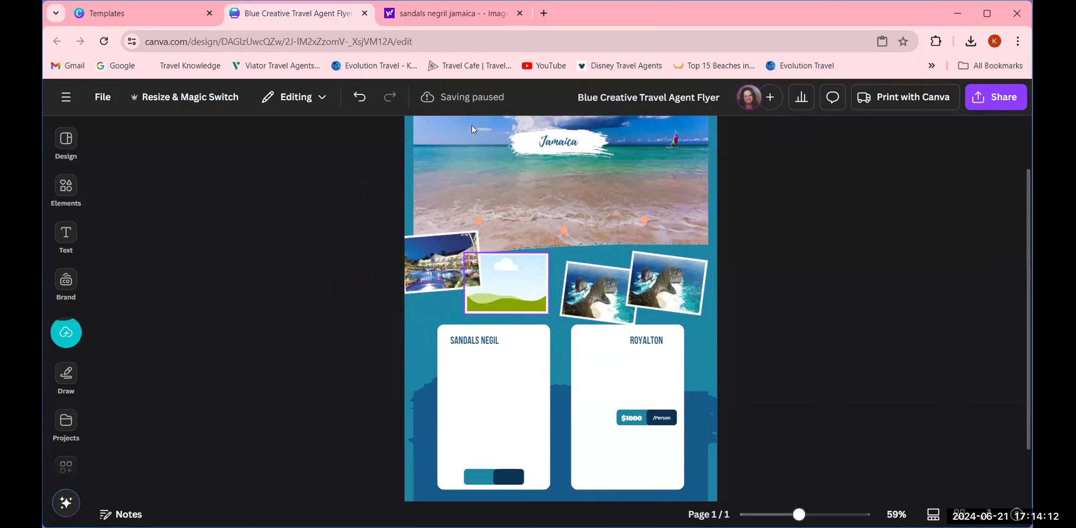
- Return to the Yahoo image results, find the beach photo bearing the "SANDALS NEGRIL" title, and copy the image
{"action": "left_click", "coordinate": [428, 5]}
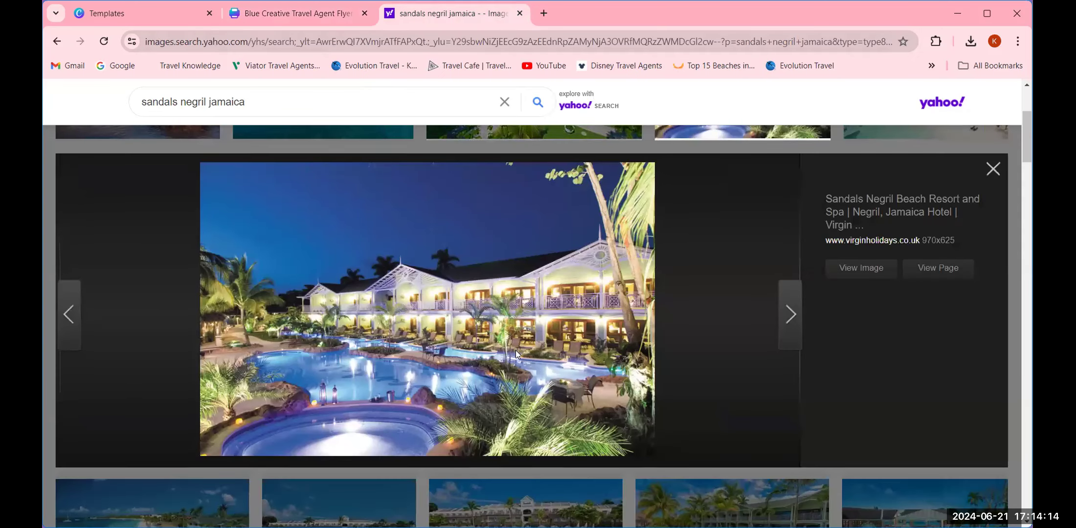
{"action": "scroll", "coordinate": [517, 355], "scroll_direction": "down", "scroll_amount": 5}
{"action": "scroll", "coordinate": [517, 356], "scroll_direction": "down", "scroll_amount": 3}
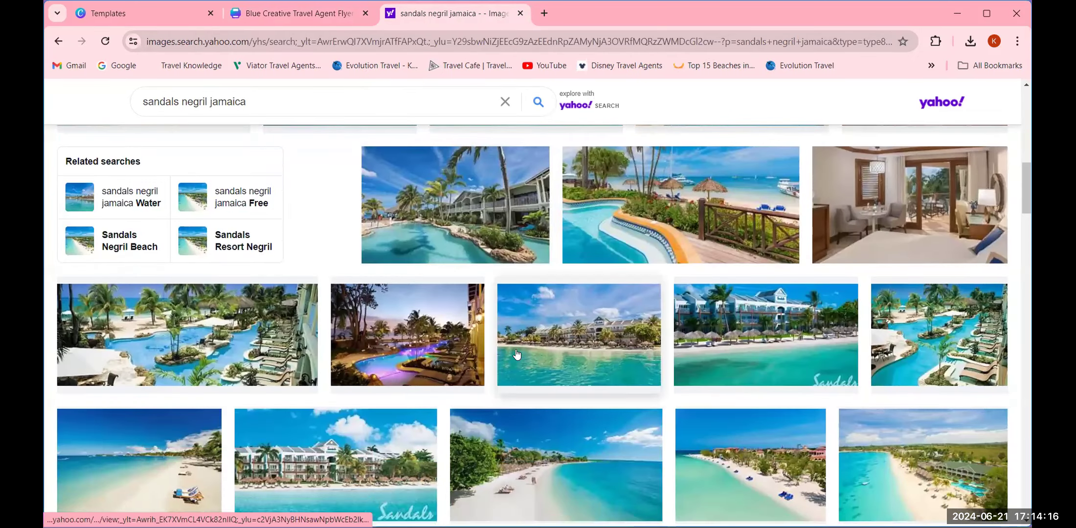
{"action": "scroll", "coordinate": [517, 354], "scroll_direction": "down", "scroll_amount": 4}
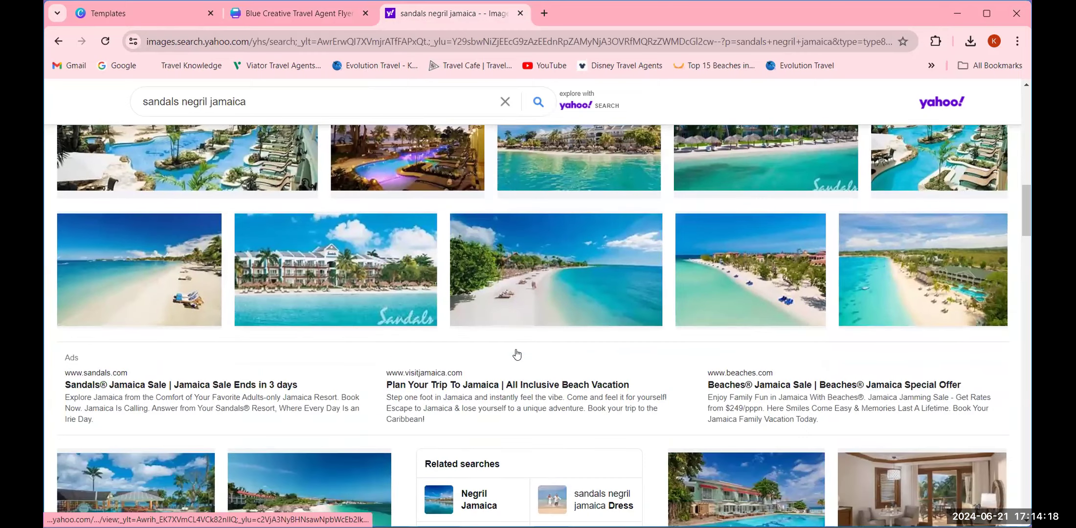
{"action": "scroll", "coordinate": [517, 354], "scroll_direction": "down", "scroll_amount": 6}
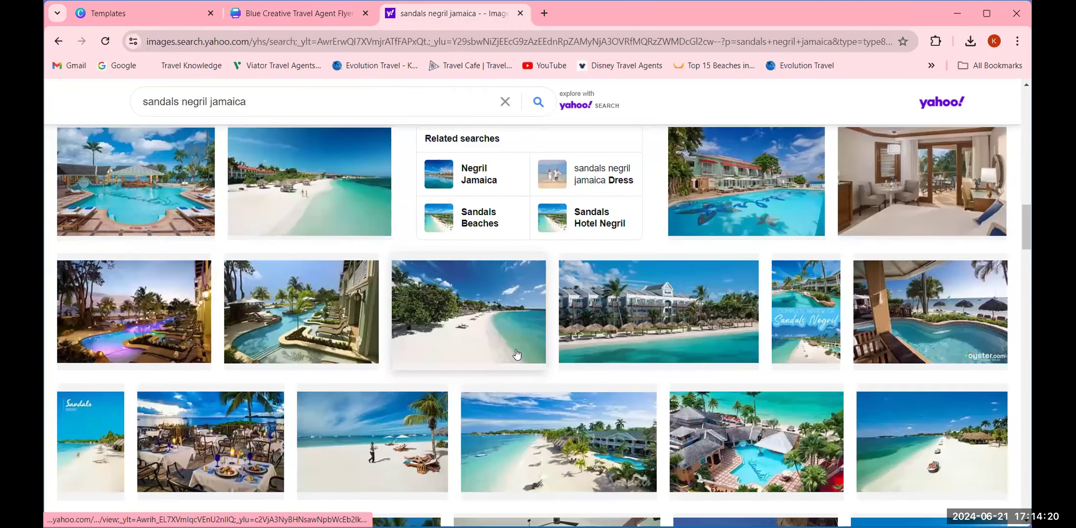
{"action": "scroll", "coordinate": [517, 354], "scroll_direction": "down", "scroll_amount": 6}
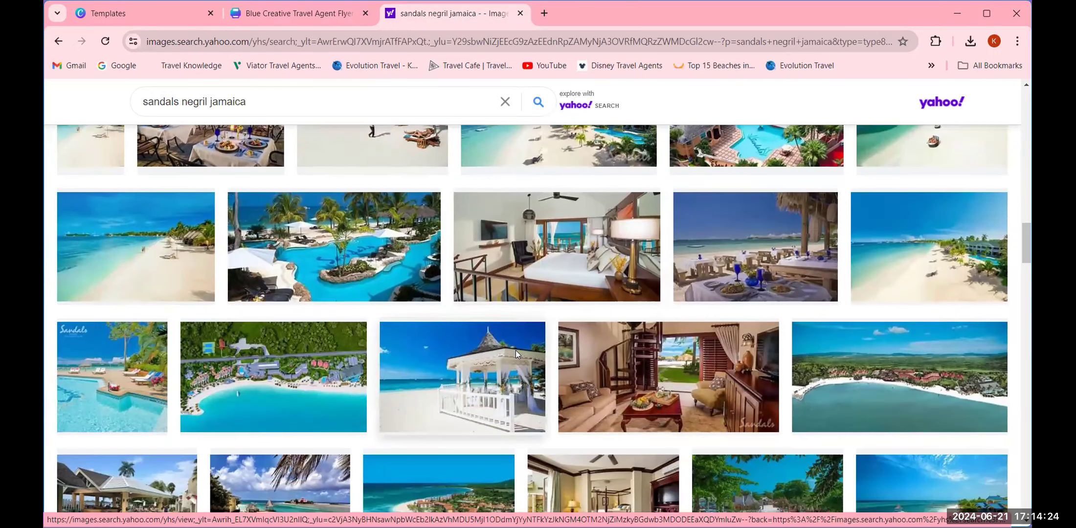
{"action": "scroll", "coordinate": [517, 353], "scroll_direction": "down", "scroll_amount": 2}
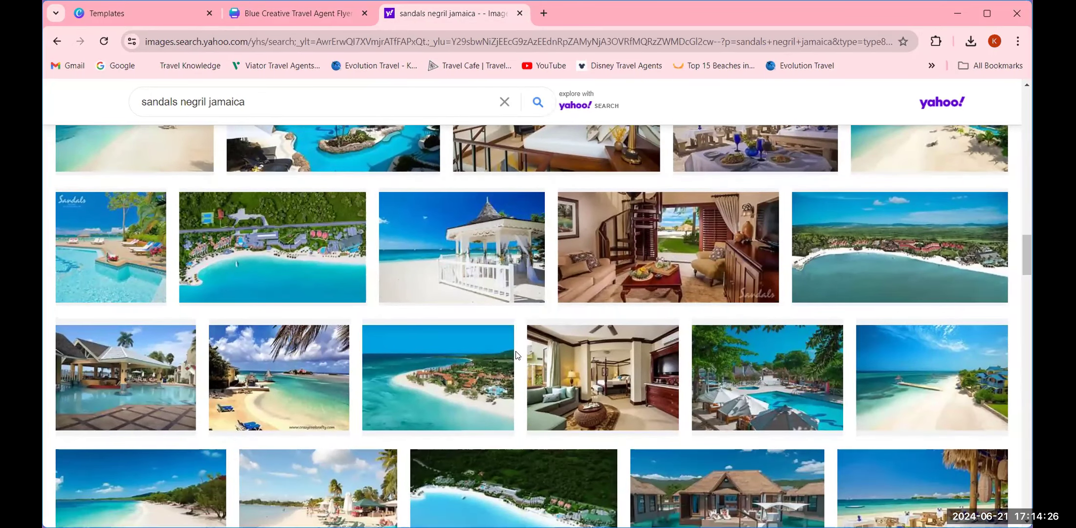
{"action": "scroll", "coordinate": [517, 355], "scroll_direction": "down", "scroll_amount": 3}
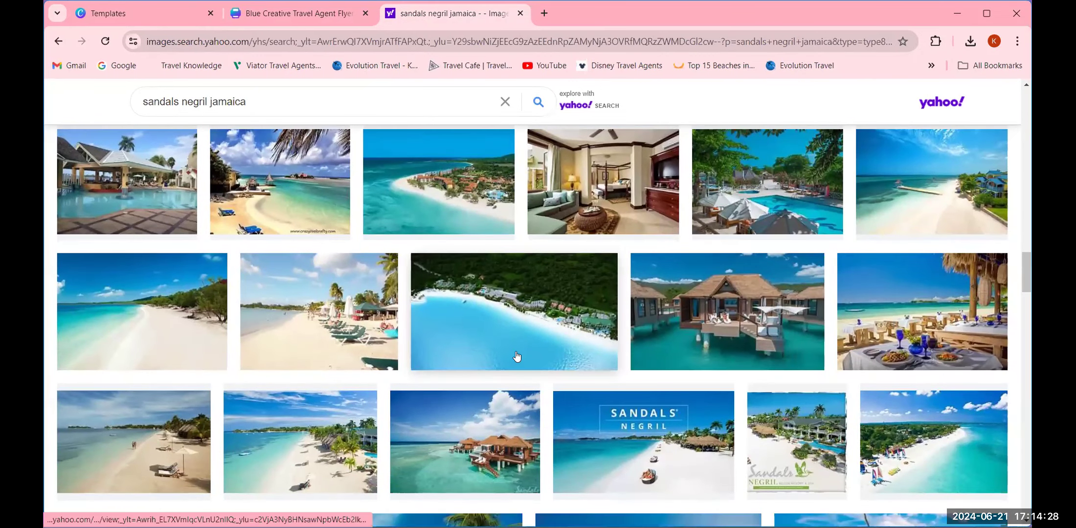
{"action": "scroll", "coordinate": [517, 357], "scroll_direction": "down", "scroll_amount": 1}
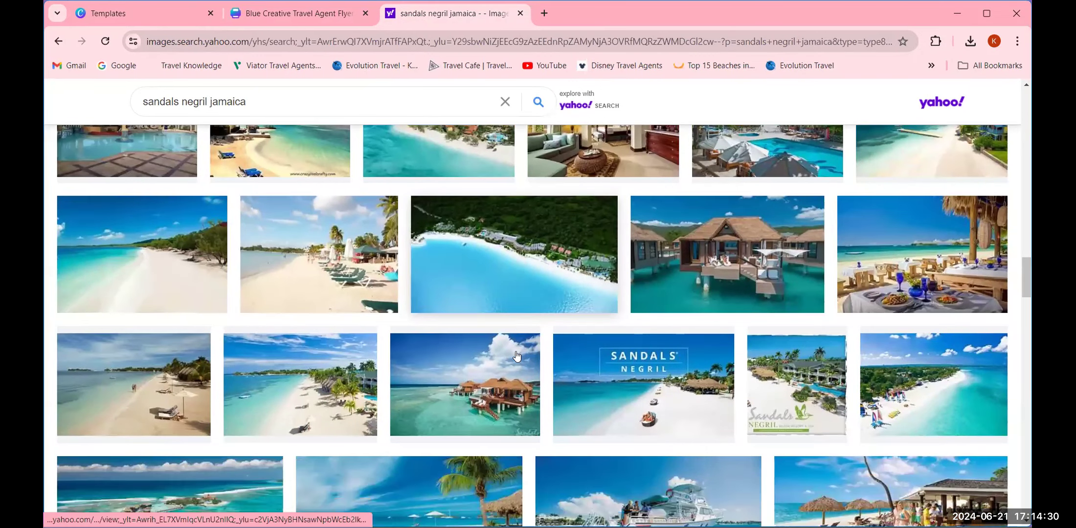
{"action": "scroll", "coordinate": [516, 356], "scroll_direction": "down", "scroll_amount": 2}
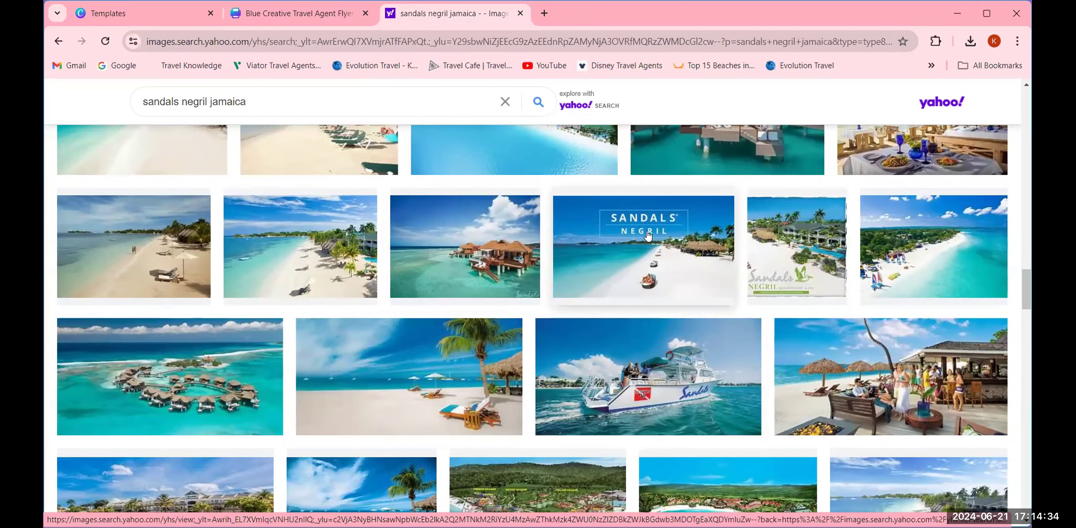
{"action": "right_click", "coordinate": [656, 256]}
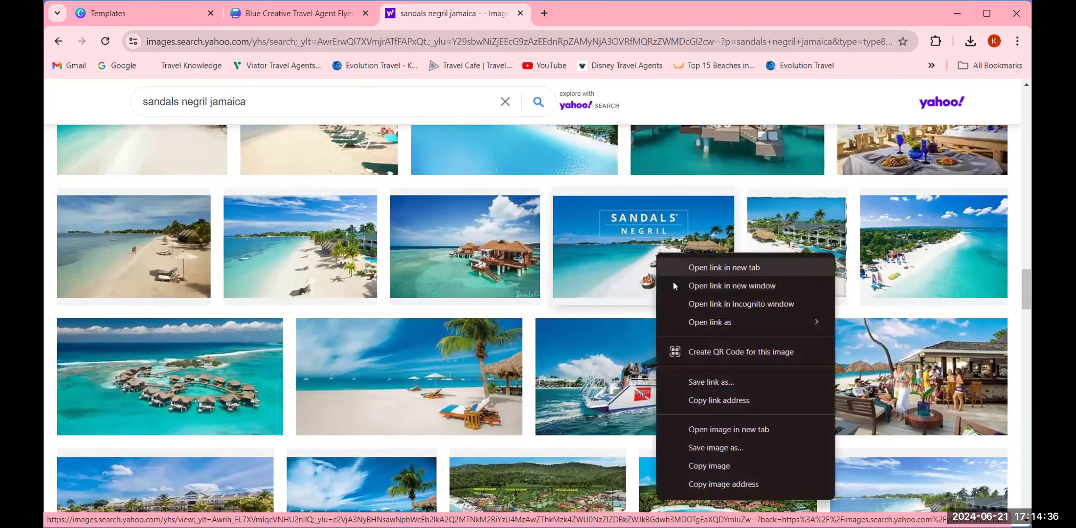
{"action": "left_click", "coordinate": [712, 465]}
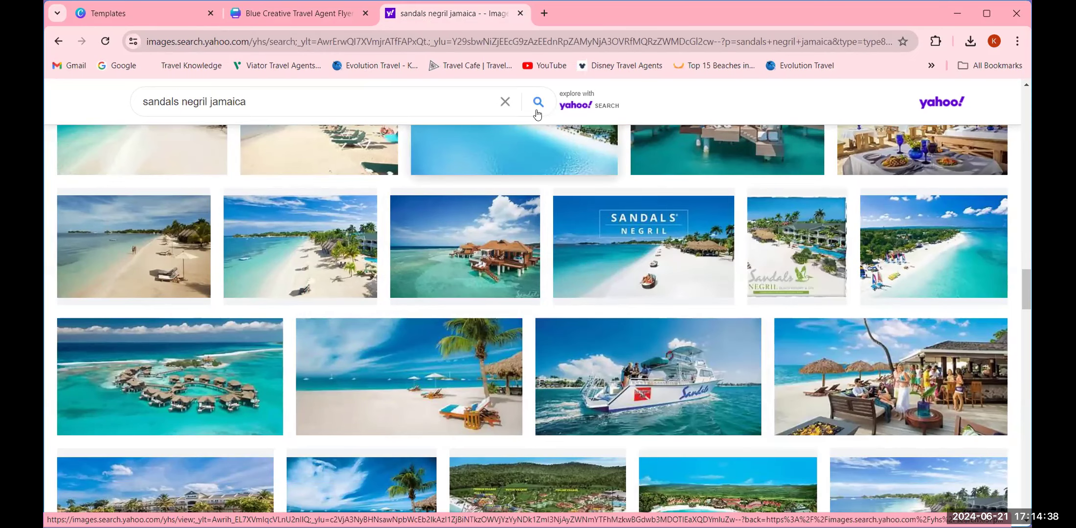
- Switch to the Canva flyer and paste the Sandals Negril beach image into the tilted frame above the Sandals card
{"action": "left_click", "coordinate": [282, 12]}
{"action": "key", "text": "ctrl+v"}
{"action": "right_click", "coordinate": [441, 273]}
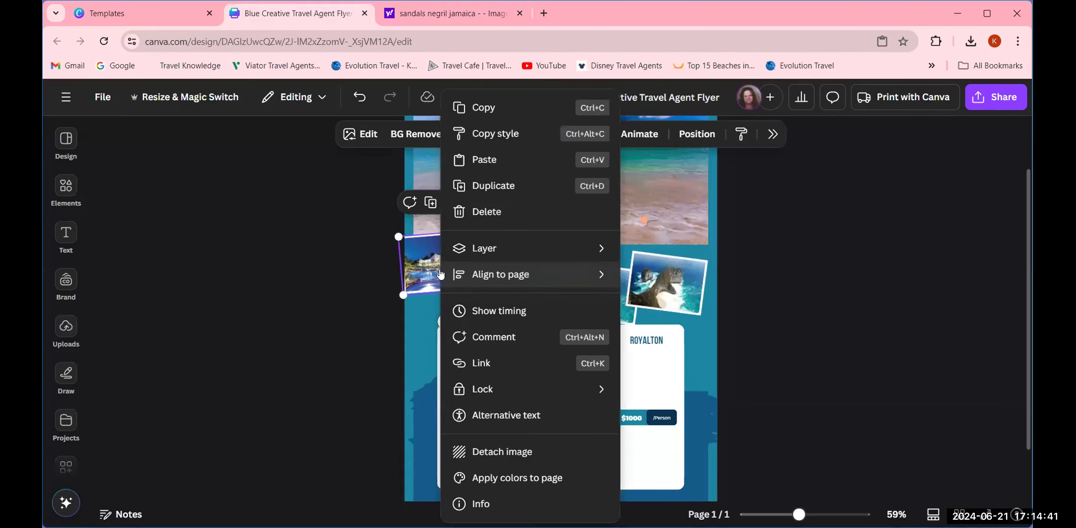
{"action": "left_click", "coordinate": [486, 160]}
{"action": "left_click_drag", "start_coordinate": [500, 308], "coordinate": [452, 269]}
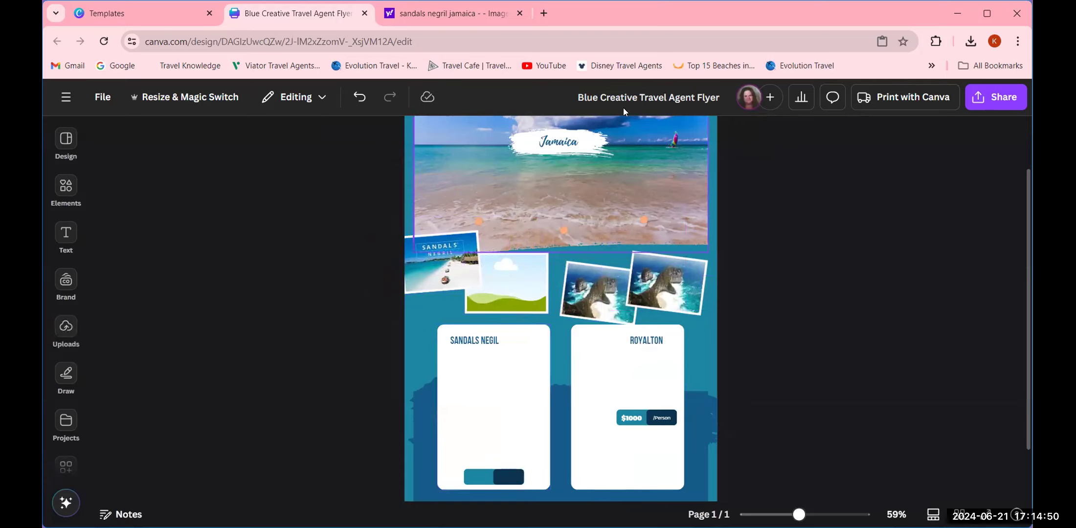
- Go back to the Yahoo image results, enlarge the aerial photo of the overwater bungalows, and copy the image
{"action": "left_click", "coordinate": [528, 5]}
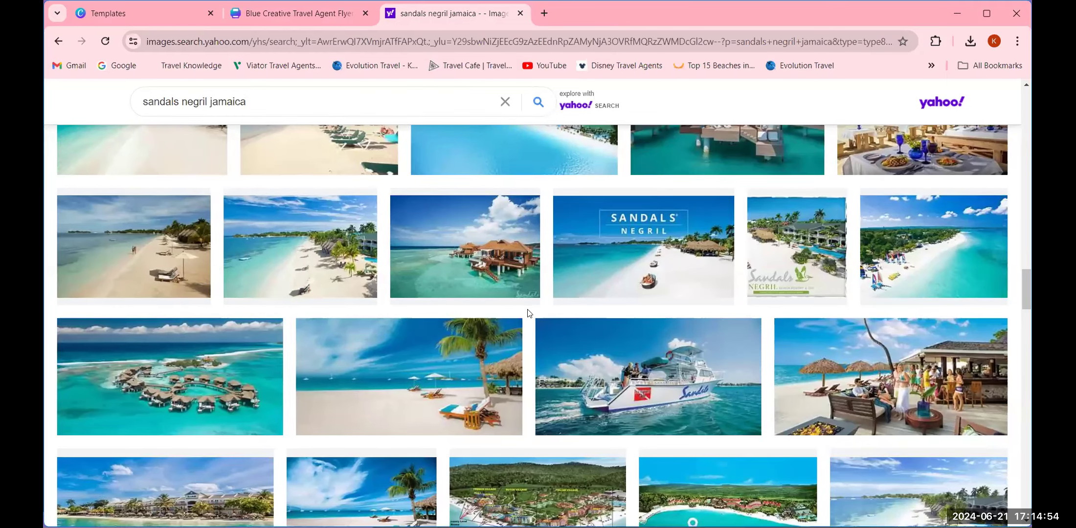
{"action": "left_click", "coordinate": [485, 320]}
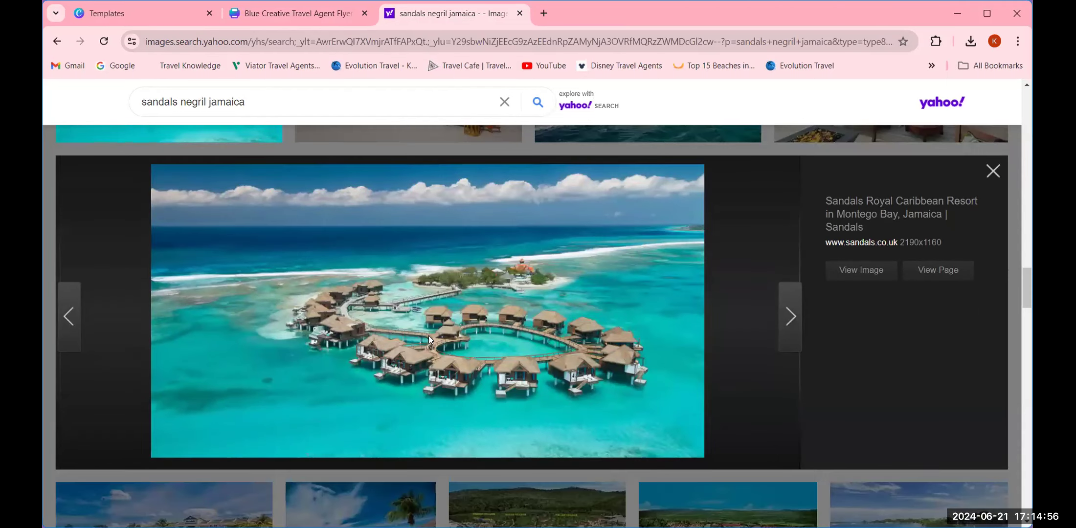
{"action": "right_click", "coordinate": [429, 335]}
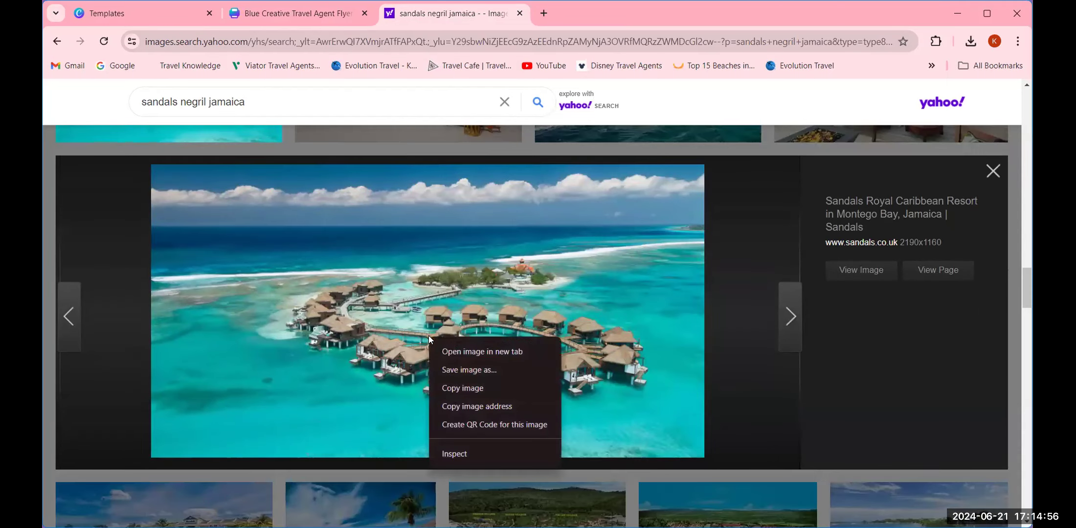
{"action": "left_click", "coordinate": [450, 388]}
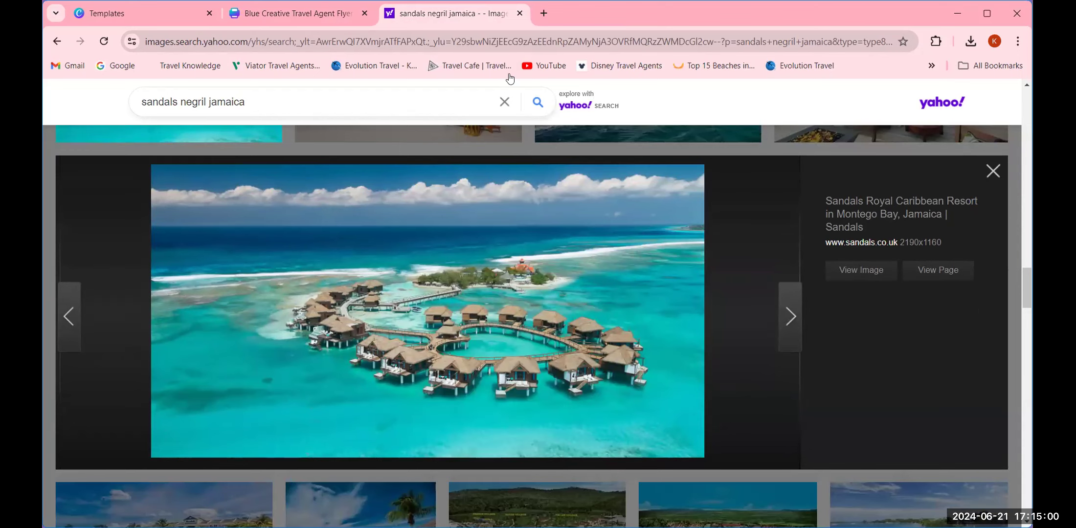
- Switch to the Canva flyer and paste the copied overwater bungalows photo into the empty straight frame above the Sandals card
{"action": "key", "text": "ctrl+shift+Tab"}
{"action": "right_click", "coordinate": [500, 293]}
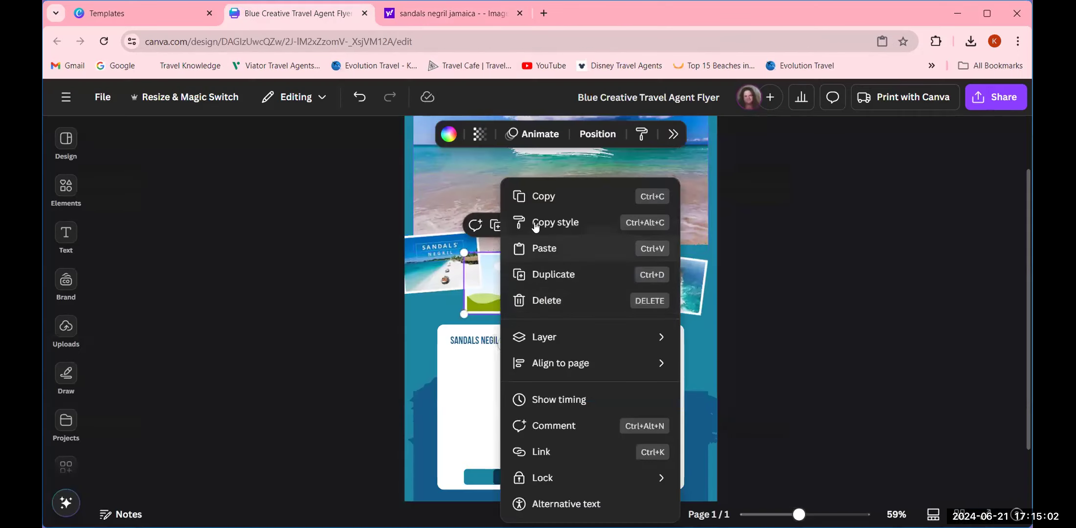
{"action": "left_click", "coordinate": [513, 247]}
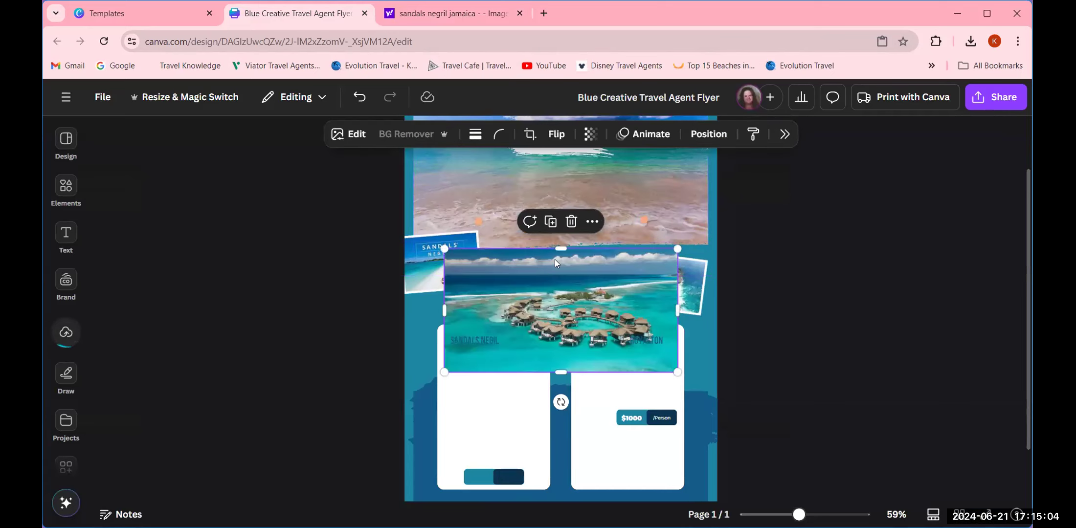
{"action": "double_click", "coordinate": [501, 297]}
{"action": "key", "text": "Escape"}
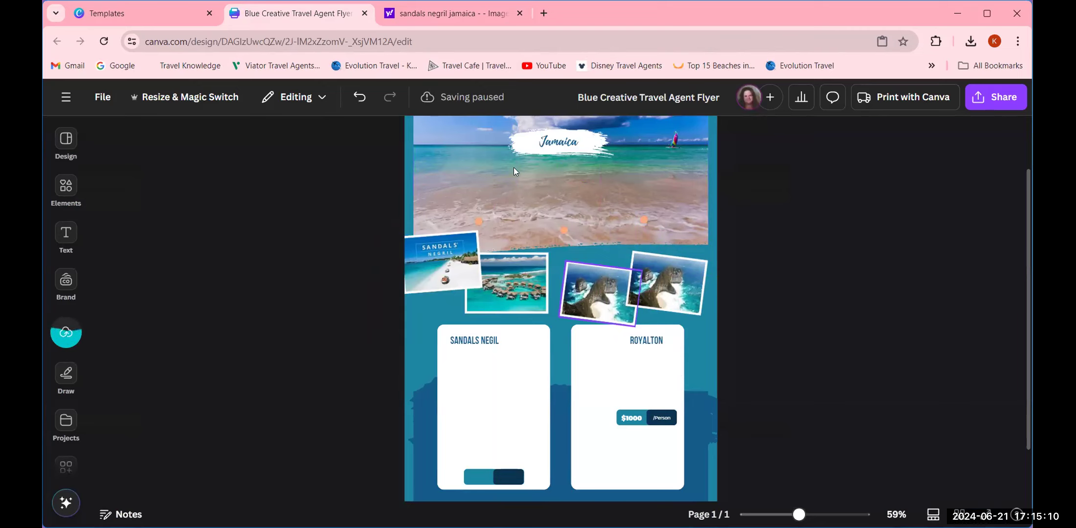
- Return to the Yahoo image results, close the enlarged bungalows preview, and look through the remaining Sandals Negril photos
{"action": "left_click", "coordinate": [468, 13]}
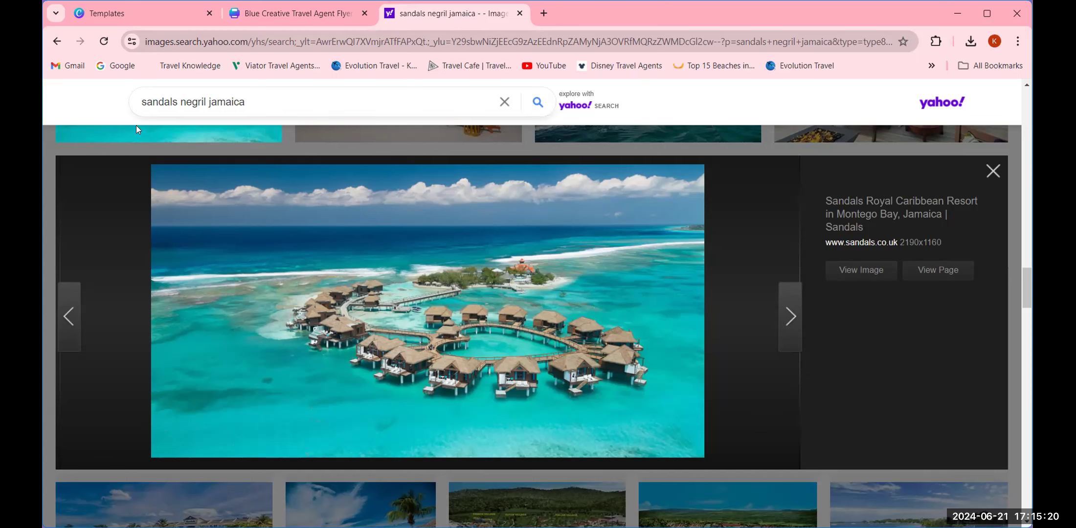
{"action": "scroll", "coordinate": [308, 394], "scroll_direction": "down", "scroll_amount": 2}
{"action": "scroll", "coordinate": [308, 394], "scroll_direction": "down", "scroll_amount": 6}
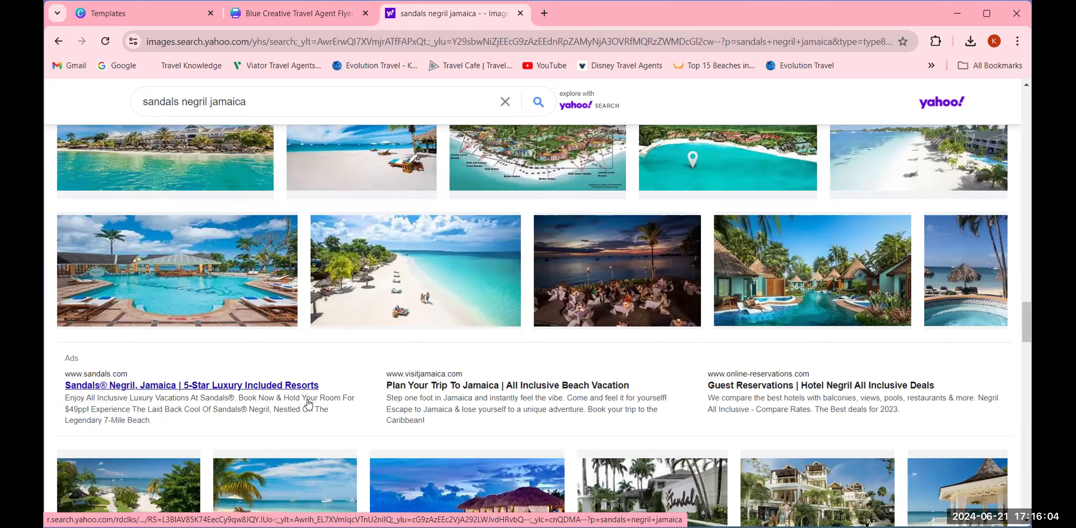
{"action": "scroll", "coordinate": [308, 403], "scroll_direction": "down", "scroll_amount": 4}
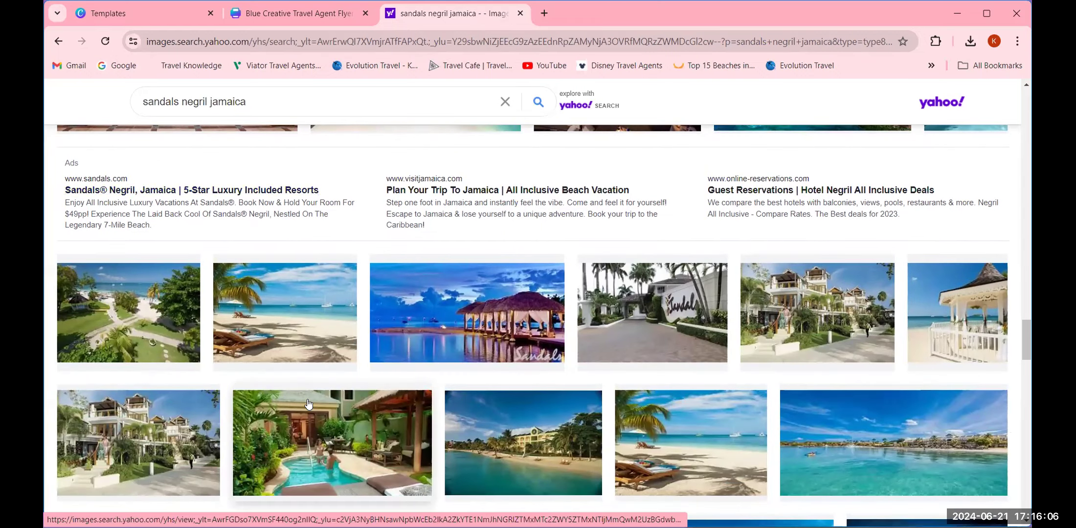
{"action": "scroll", "coordinate": [308, 404], "scroll_direction": "down", "scroll_amount": 7}
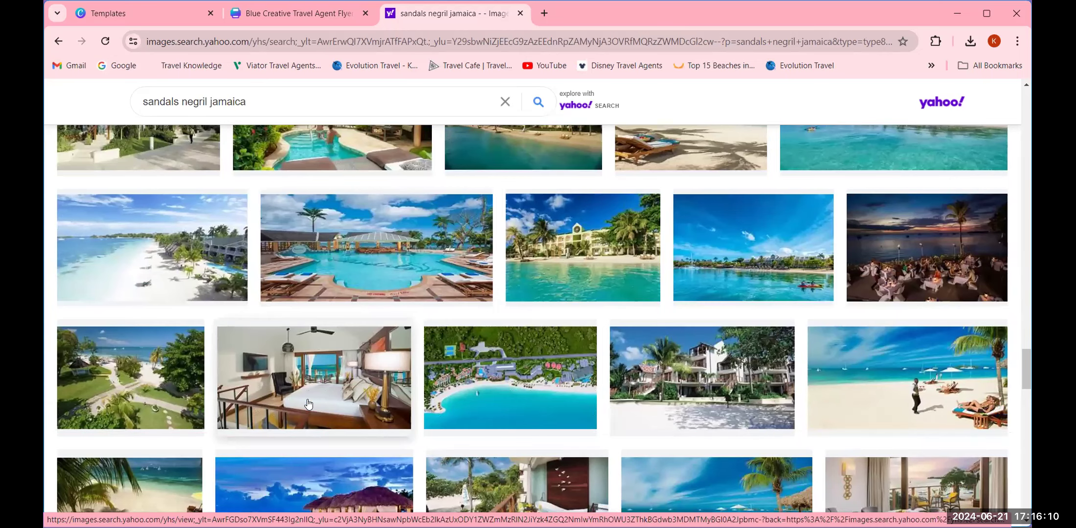
{"action": "scroll", "coordinate": [357, 417], "scroll_direction": "down", "scroll_amount": 3}
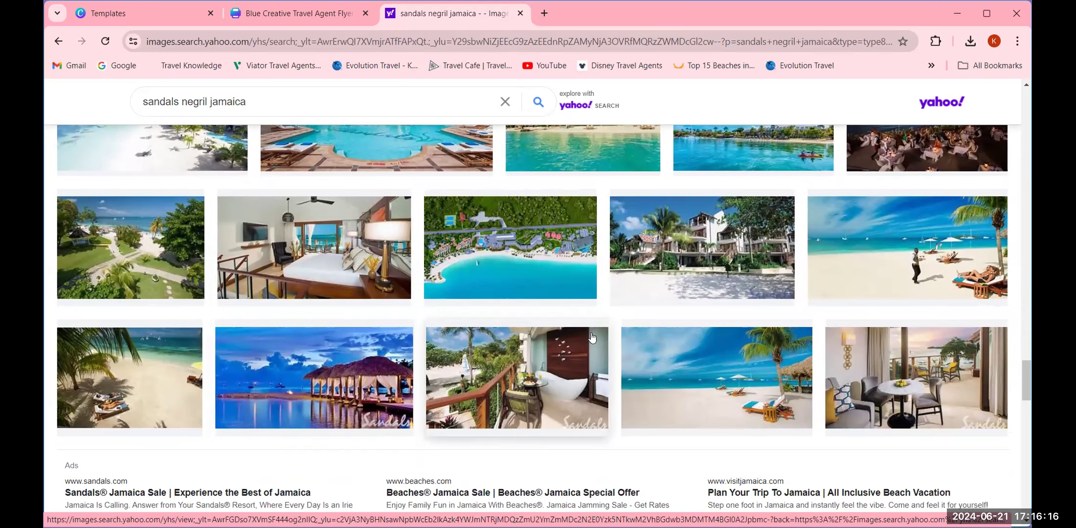
{"action": "scroll", "coordinate": [622, 325], "scroll_direction": "up", "scroll_amount": 5}
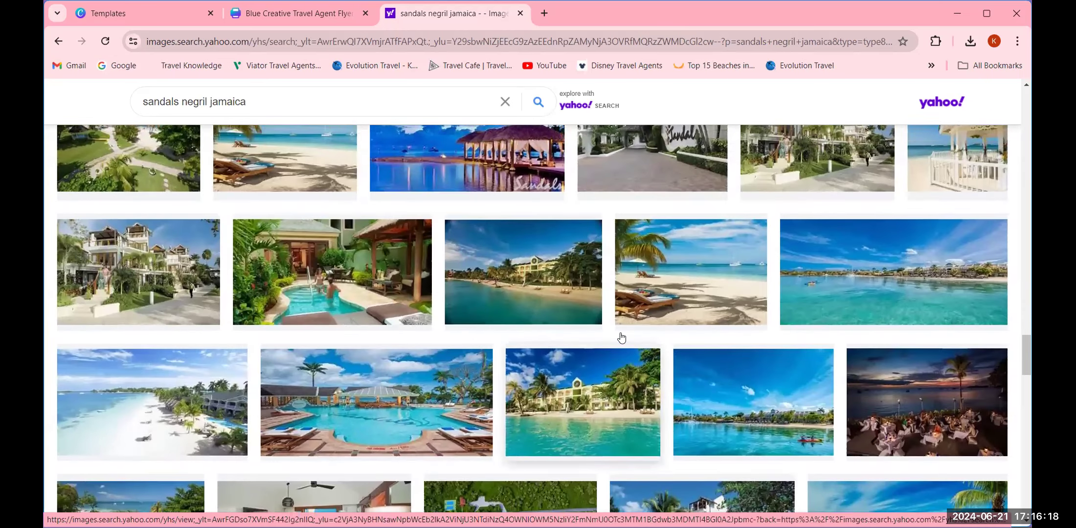
{"action": "scroll", "coordinate": [621, 338], "scroll_direction": "up", "scroll_amount": 5}
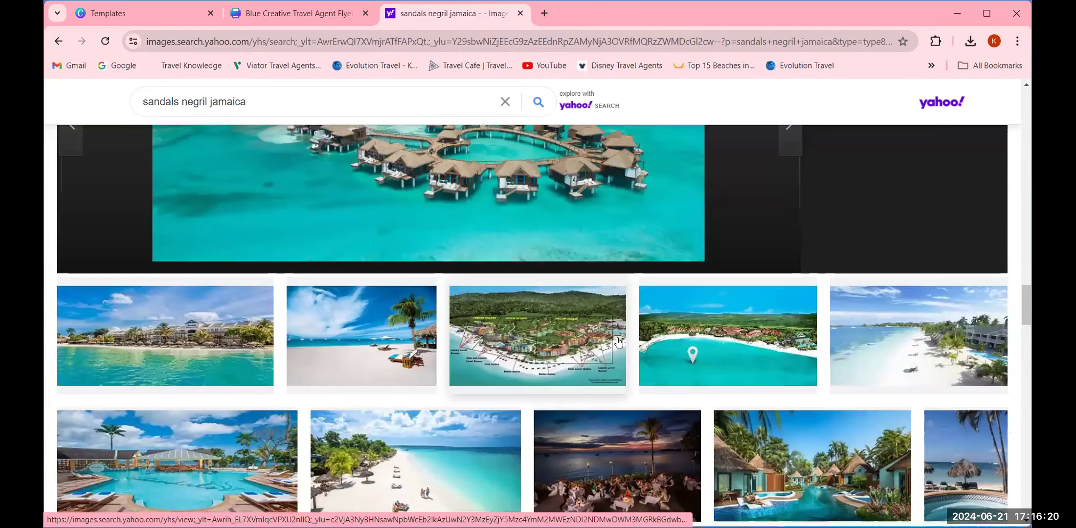
{"action": "scroll", "coordinate": [611, 351], "scroll_direction": "up", "scroll_amount": 4}
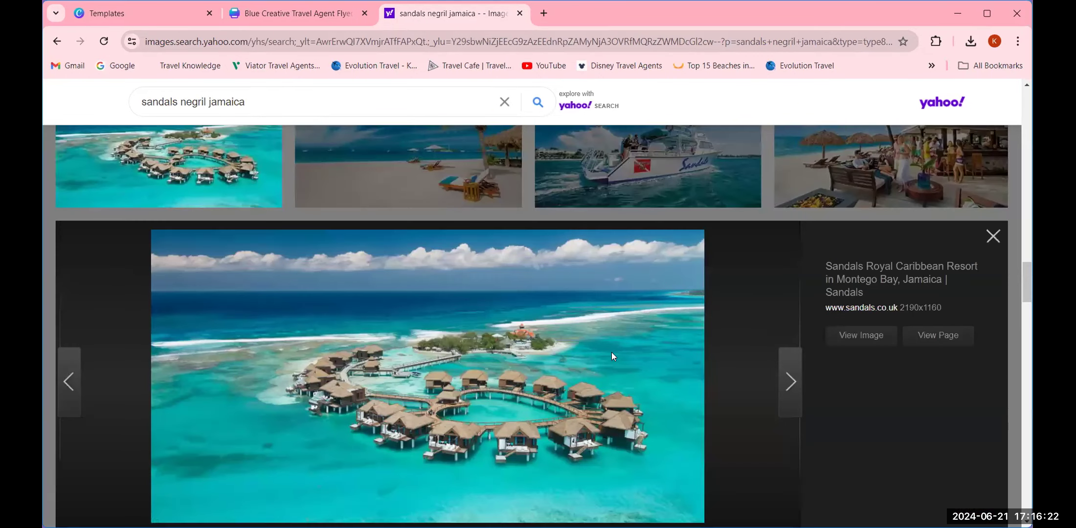
{"action": "left_click", "coordinate": [993, 236]}
{"action": "scroll", "coordinate": [768, 309], "scroll_direction": "down", "scroll_amount": 3}
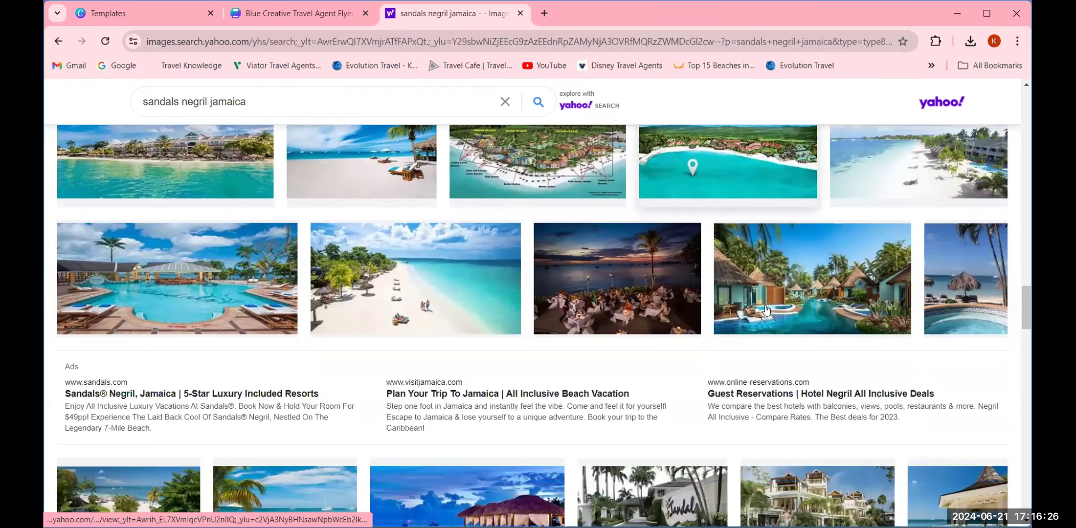
{"action": "scroll", "coordinate": [766, 310], "scroll_direction": "down", "scroll_amount": 4}
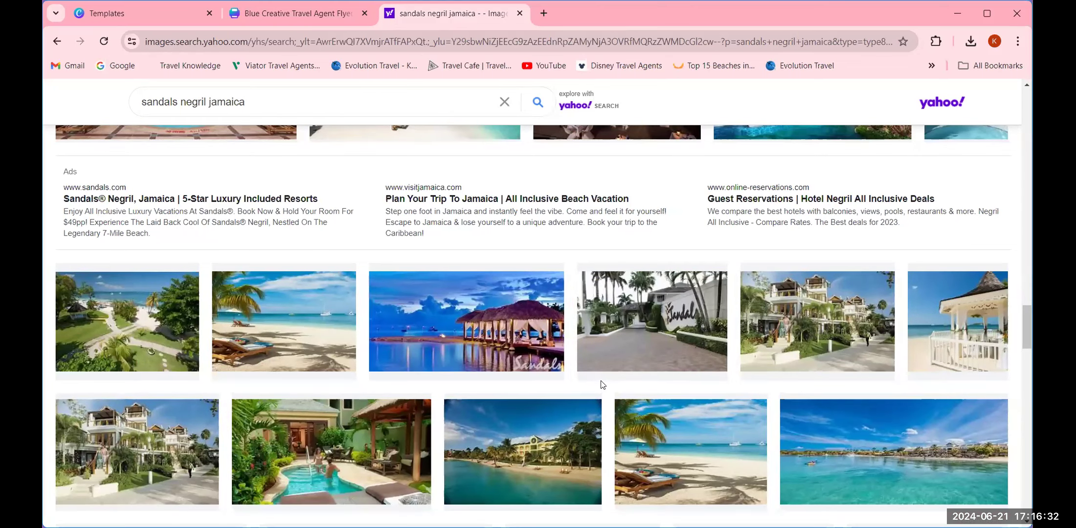
{"action": "scroll", "coordinate": [508, 391], "scroll_direction": "down", "scroll_amount": 1}
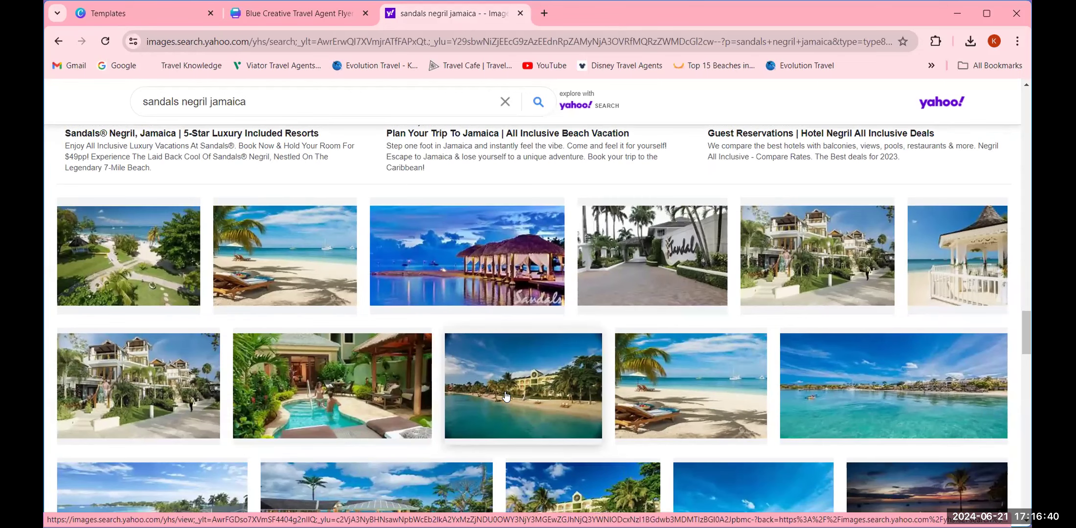
{"action": "scroll", "coordinate": [505, 396], "scroll_direction": "down", "scroll_amount": 1}
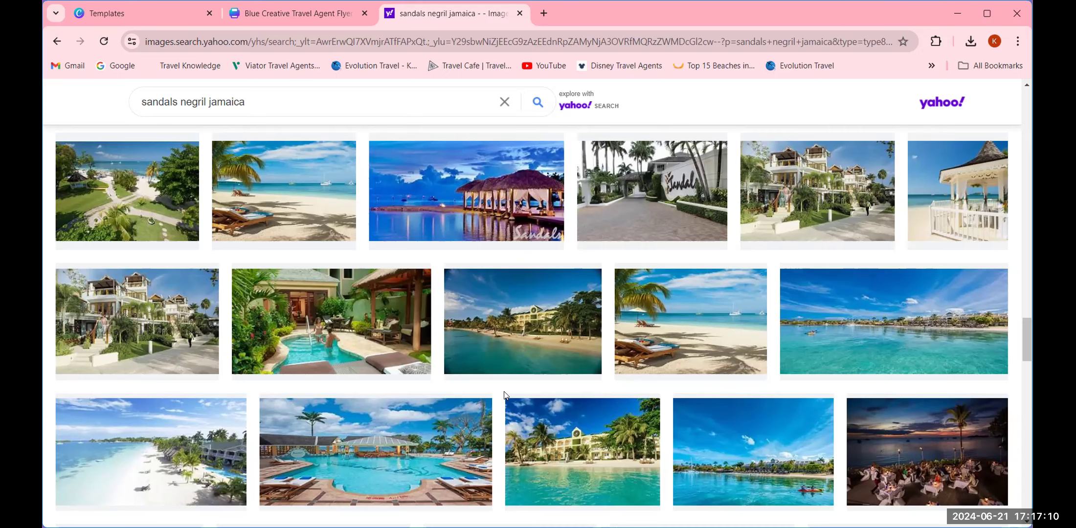
{"action": "scroll", "coordinate": [497, 364], "scroll_direction": "down", "scroll_amount": 3}
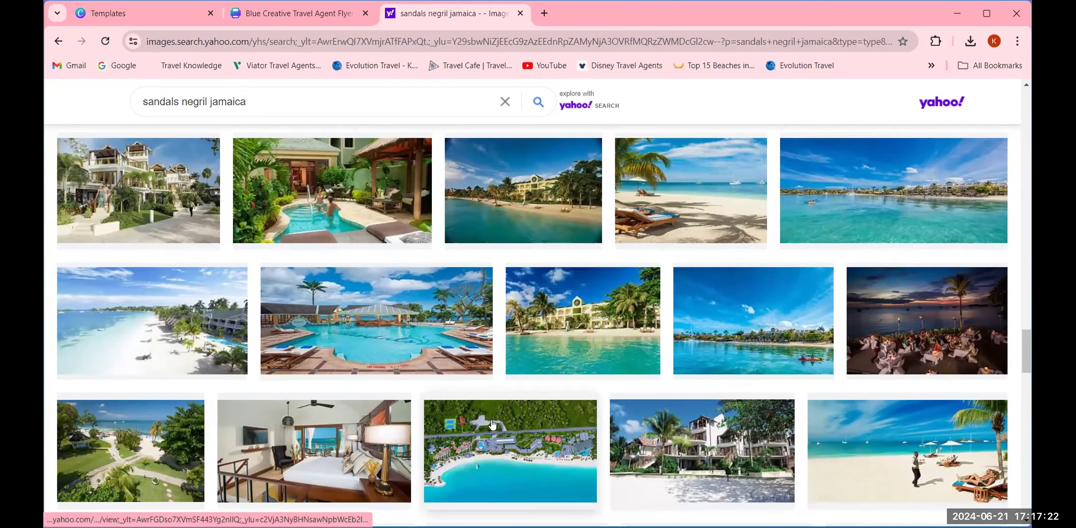
{"action": "scroll", "coordinate": [537, 383], "scroll_direction": "down", "scroll_amount": 5}
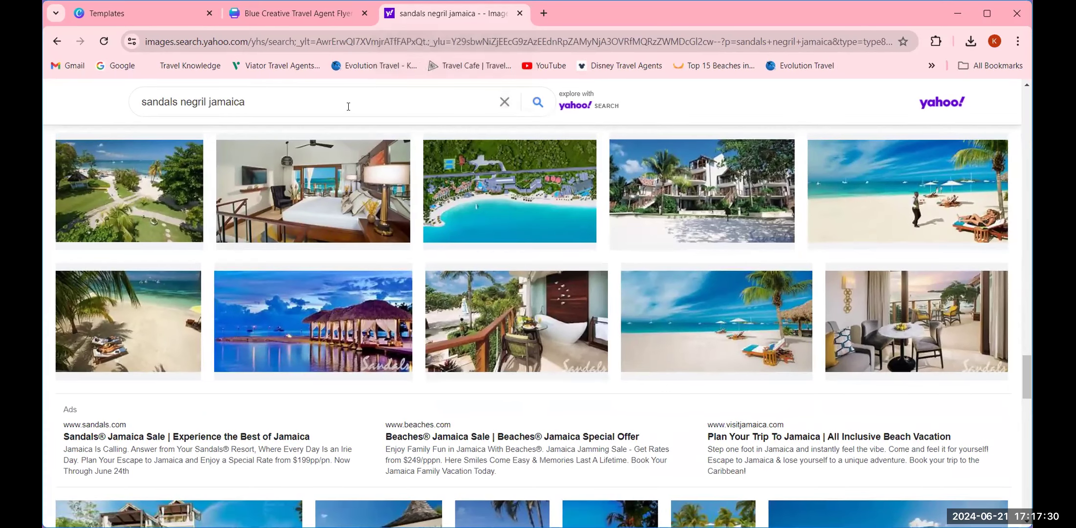
- Search Yahoo images for "royalton negril" and copy the second result, the coastal resort photo with turquoise water
{"action": "left_click", "coordinate": [502, 105]}
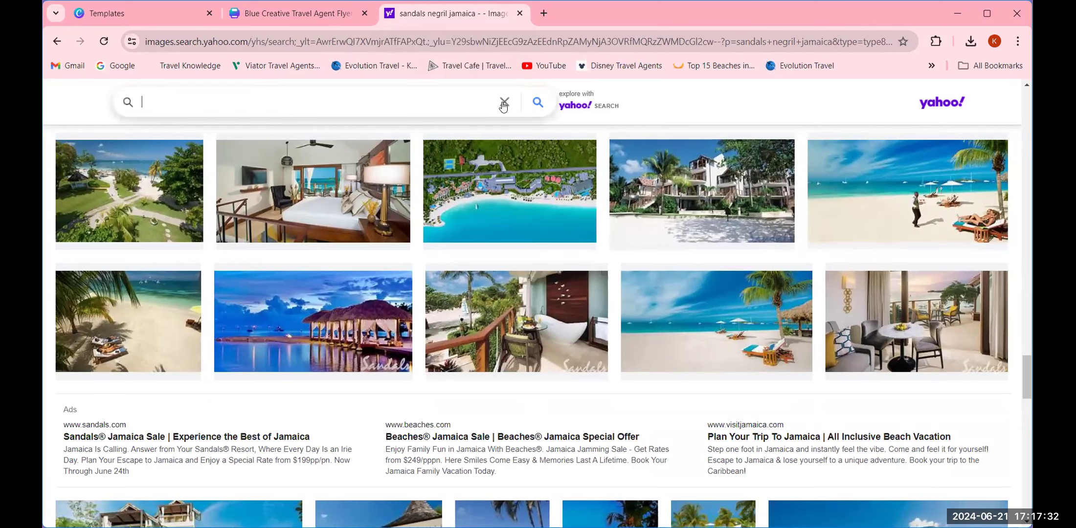
{"action": "type", "text": "royal"}
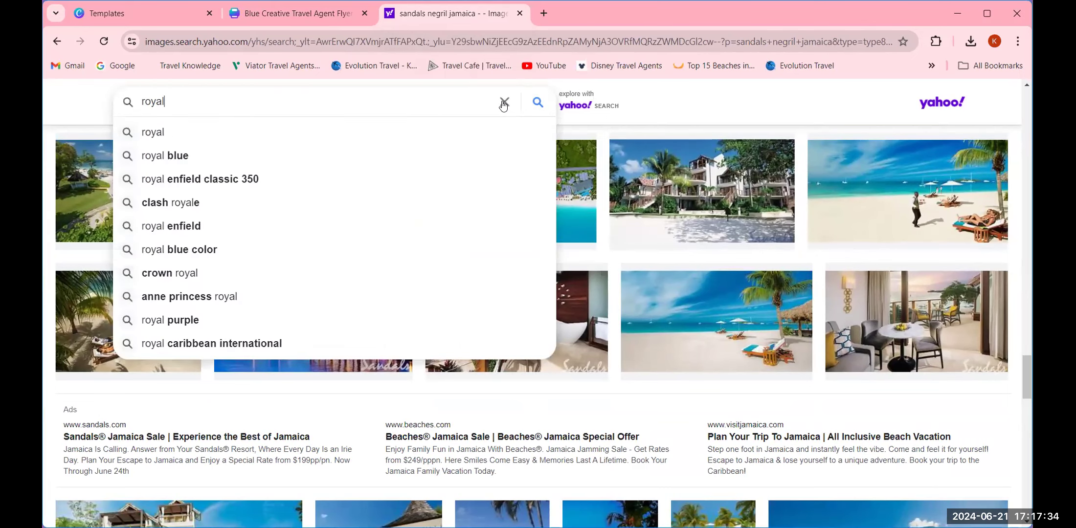
{"action": "type", "text": "ton"}
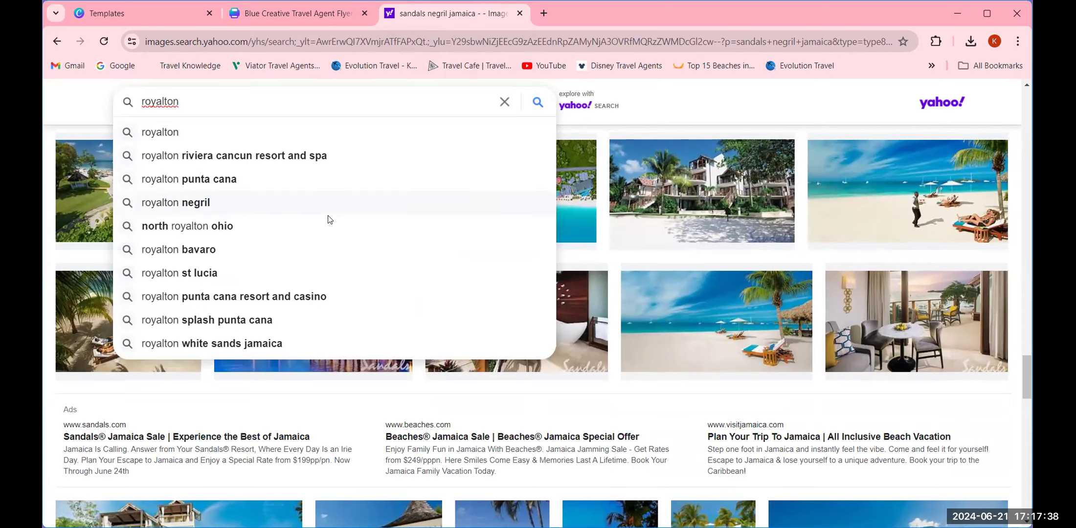
{"action": "left_click", "coordinate": [214, 203]}
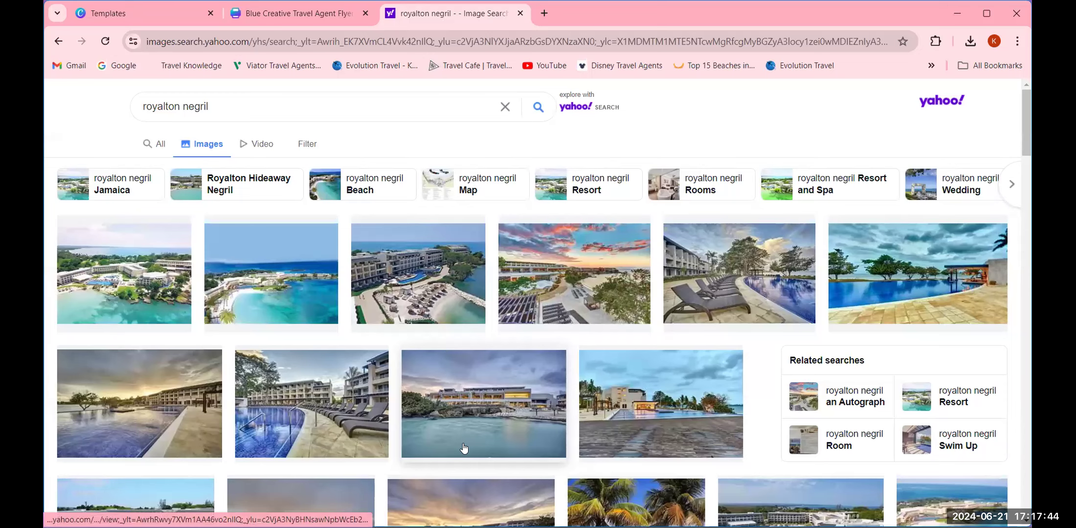
{"action": "scroll", "coordinate": [464, 448], "scroll_direction": "down", "scroll_amount": 1}
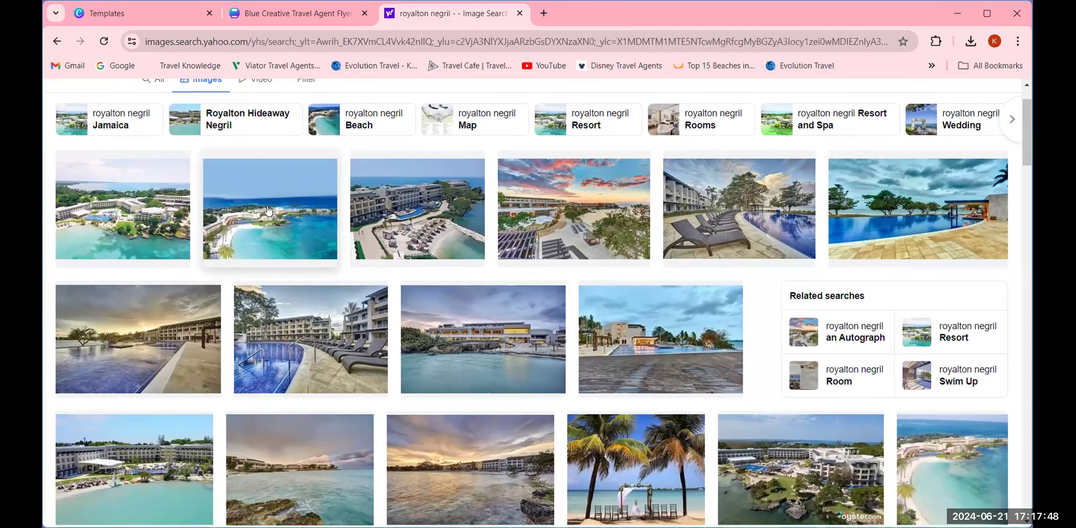
{"action": "right_click", "coordinate": [273, 208]}
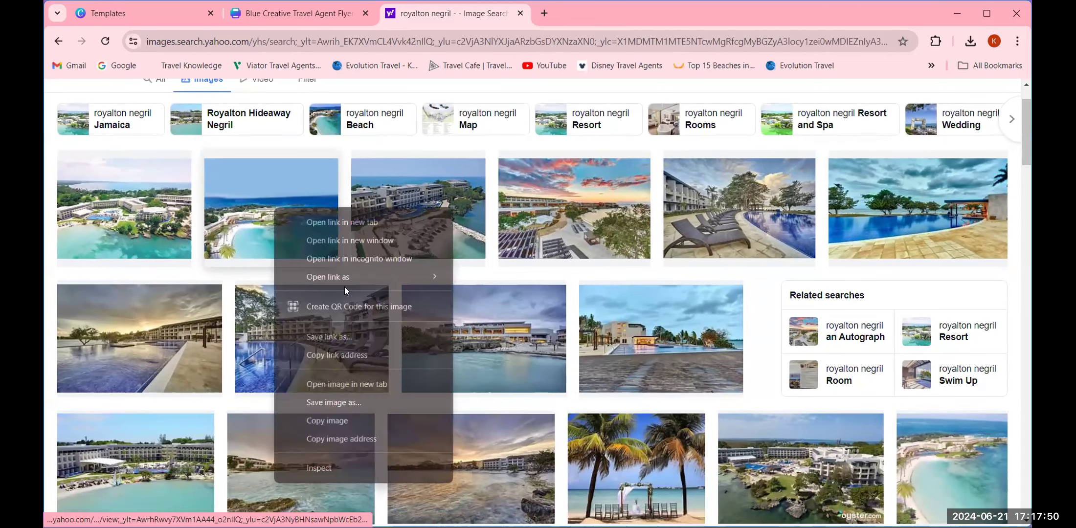
{"action": "left_click", "coordinate": [356, 424]}
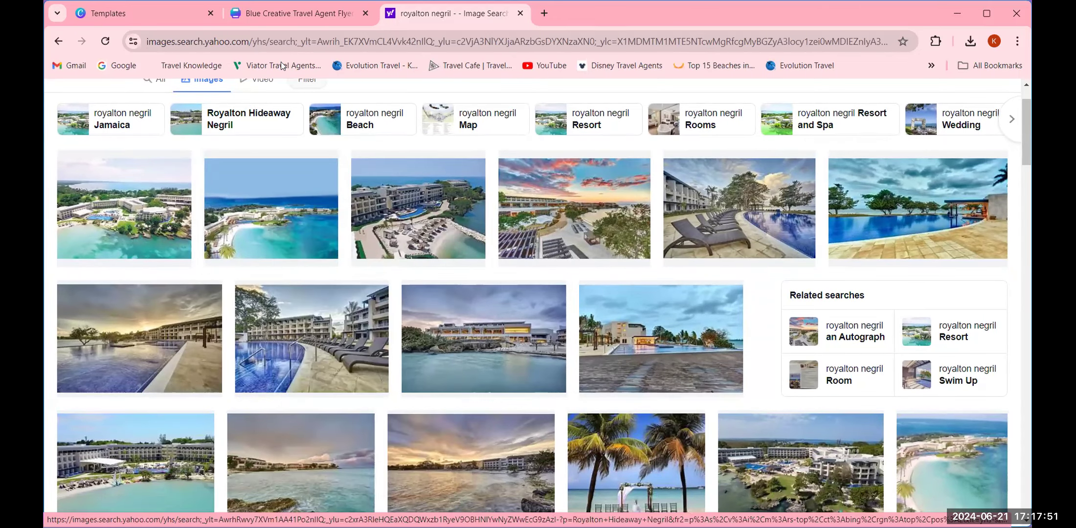
- Switch to the Canva flyer and replace the rocky cliff photo in the first tilted frame above the Royalton card with the copied resort image
{"action": "left_click", "coordinate": [286, 11]}
{"action": "right_click", "coordinate": [596, 306]}
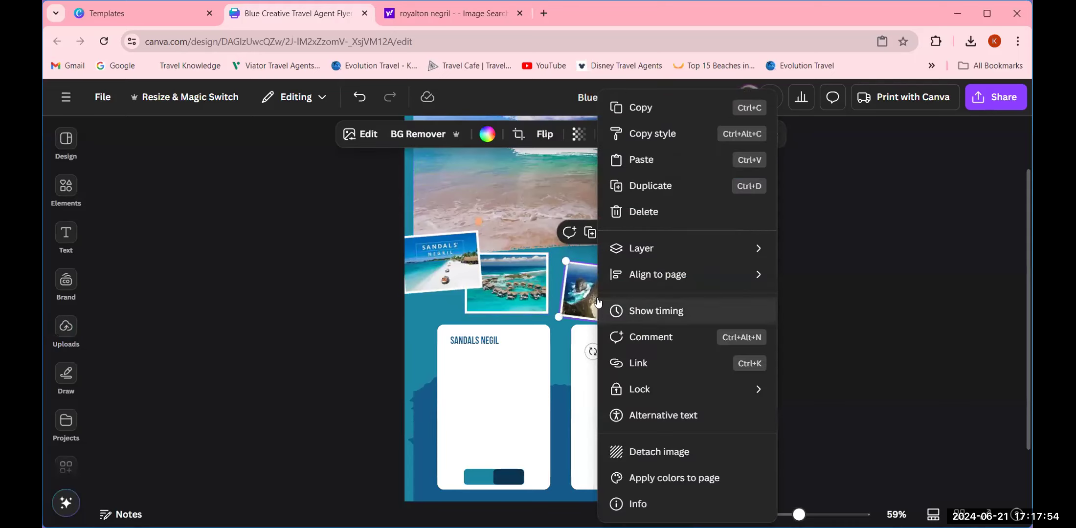
{"action": "left_click", "coordinate": [633, 168]}
{"action": "left_click_drag", "start_coordinate": [586, 320], "coordinate": [619, 301]}
{"action": "key", "text": "Escape"}
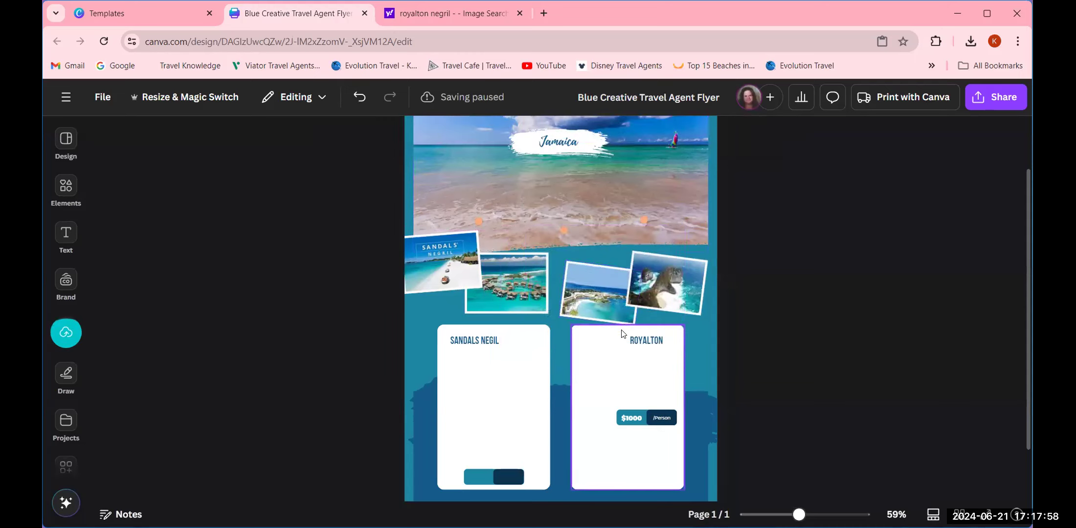
{"action": "left_click", "coordinate": [425, 288]}
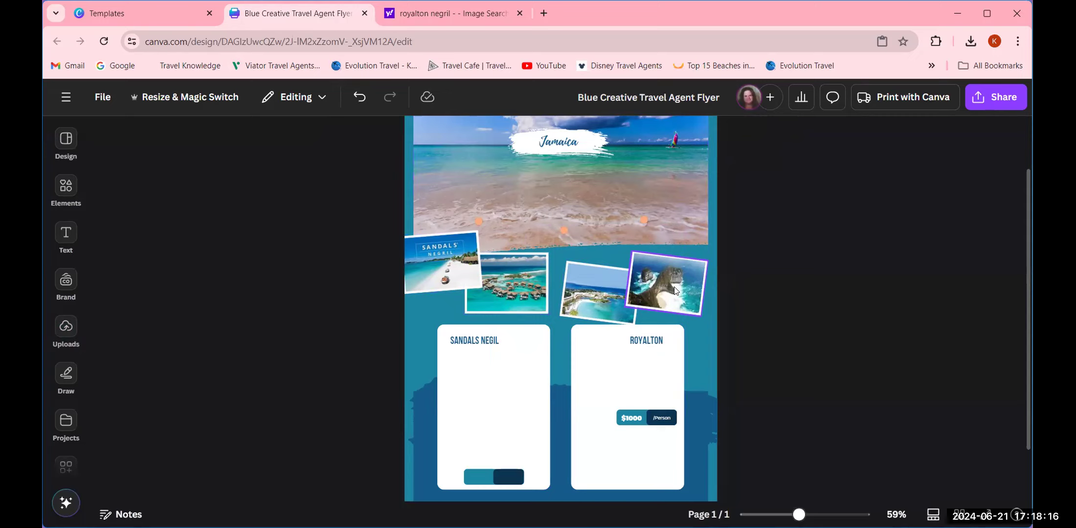
- Return to the Yahoo image results and search images for "jamaica snorkeling"
{"action": "left_click", "coordinate": [441, 5]}
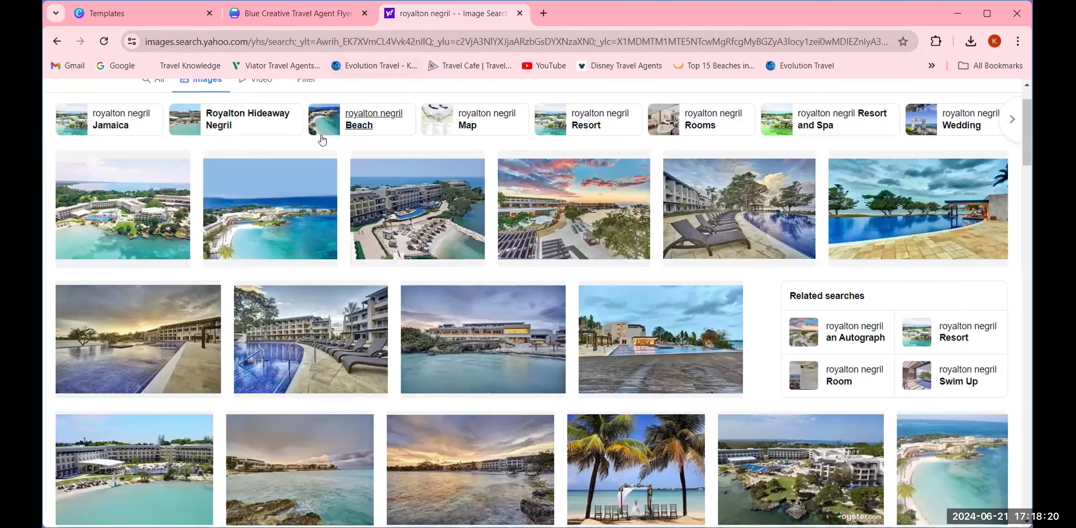
{"action": "scroll", "coordinate": [320, 147], "scroll_direction": "up", "scroll_amount": 1}
{"action": "left_click_drag", "start_coordinate": [247, 112], "coordinate": [114, 105]}
{"action": "type", "text": "jamai"}
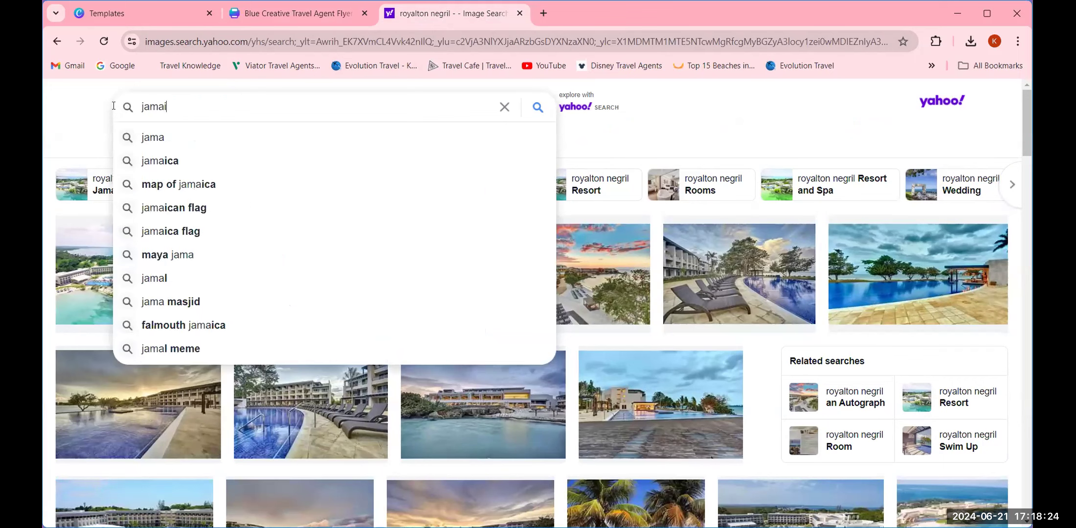
{"action": "type", "text": "ca "}
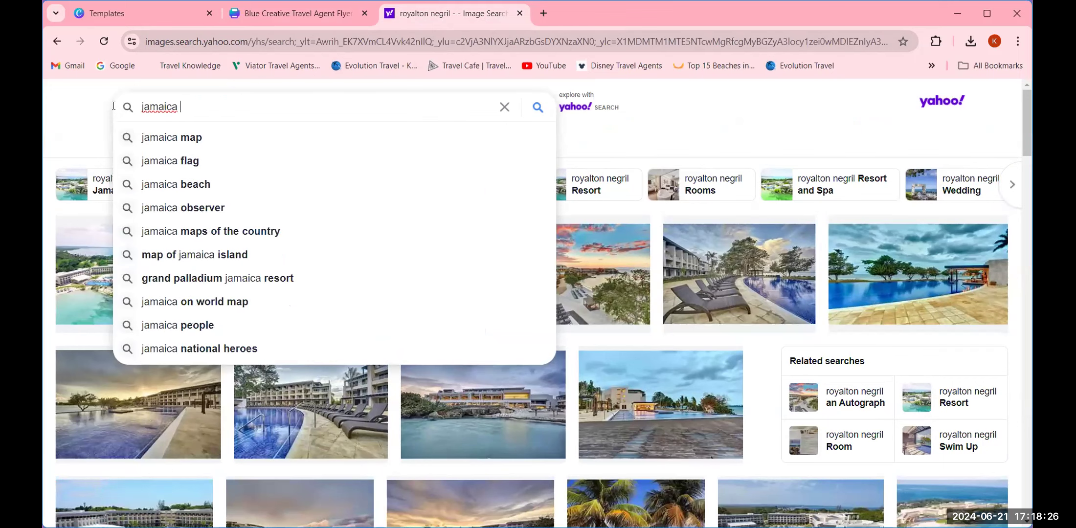
{"action": "type", "text": "snorkeling"}
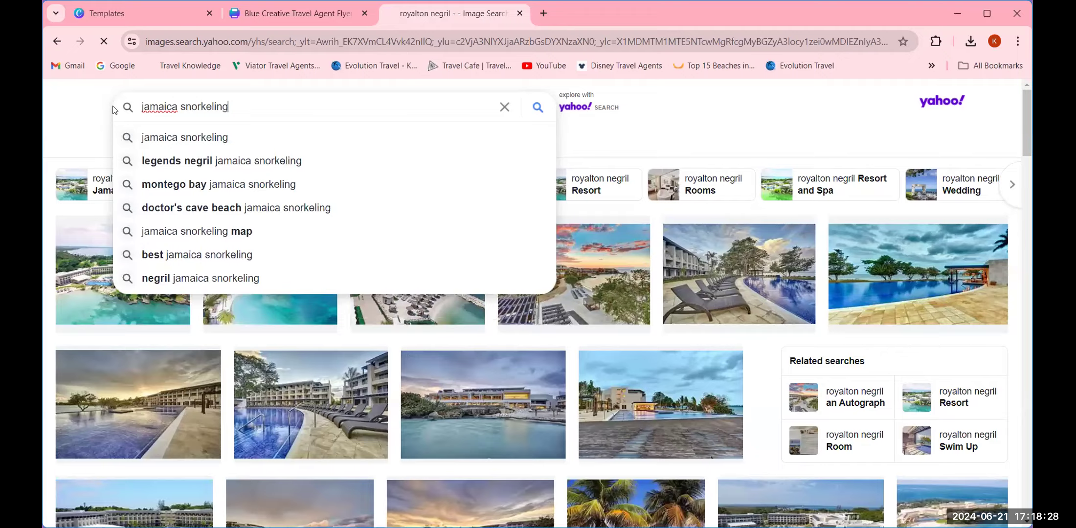
{"action": "key", "text": "Return"}
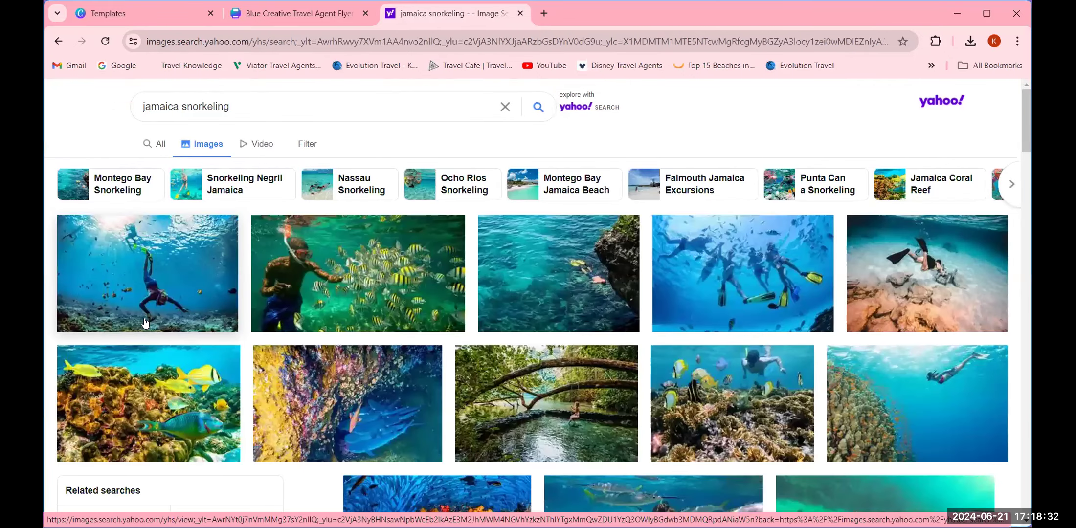
- Look through the snorkeling results and copy the underwater photo of snorkelers in orange and yellow vests
{"action": "scroll", "coordinate": [276, 384], "scroll_direction": "down", "scroll_amount": 2}
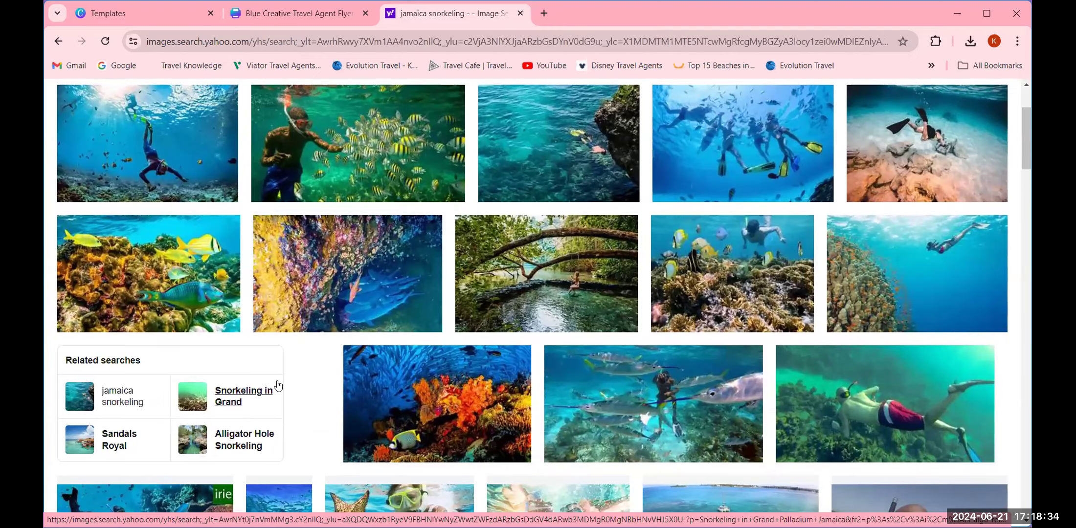
{"action": "scroll", "coordinate": [277, 385], "scroll_direction": "down", "scroll_amount": 2}
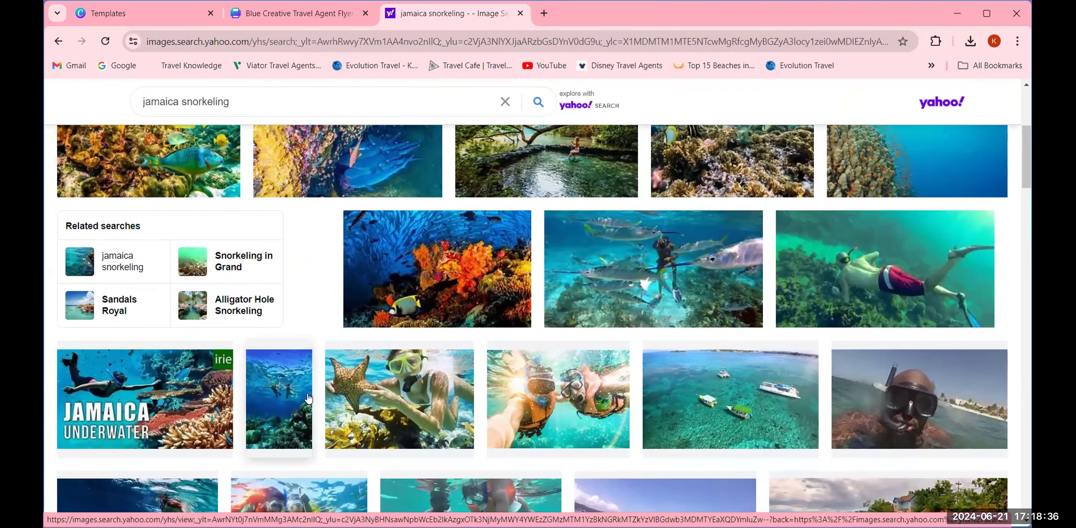
{"action": "scroll", "coordinate": [471, 389], "scroll_direction": "down", "scroll_amount": 3}
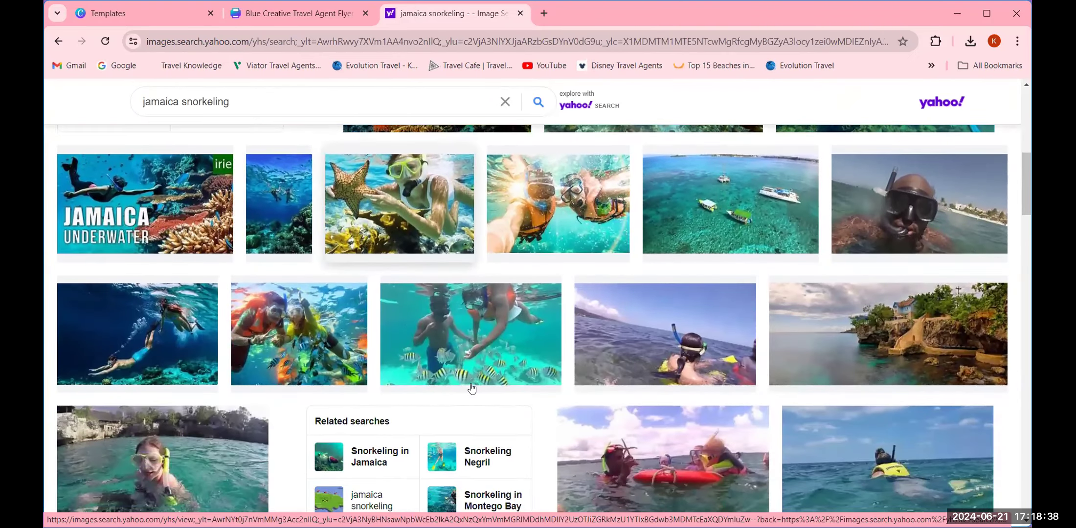
{"action": "right_click", "coordinate": [313, 336]}
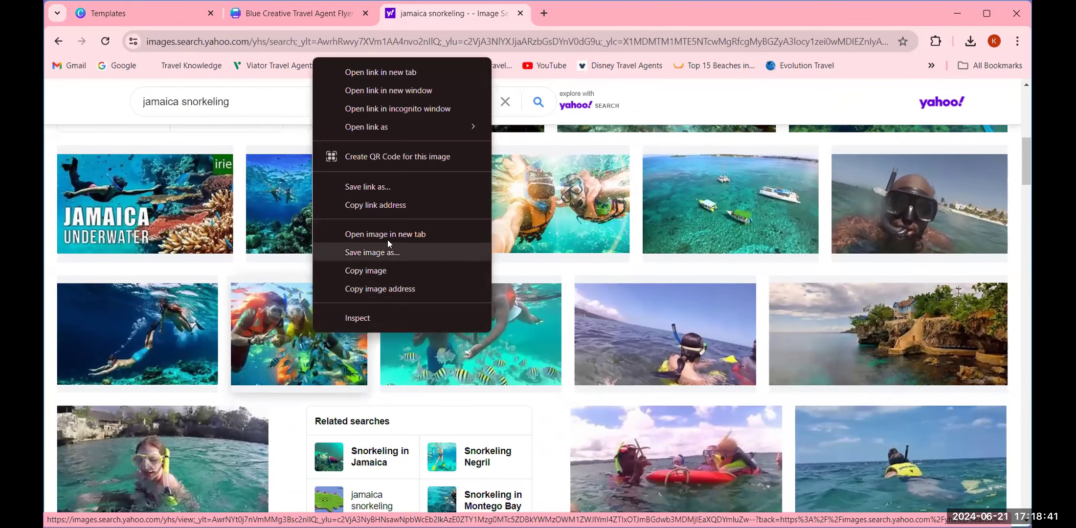
{"action": "left_click", "coordinate": [399, 270]}
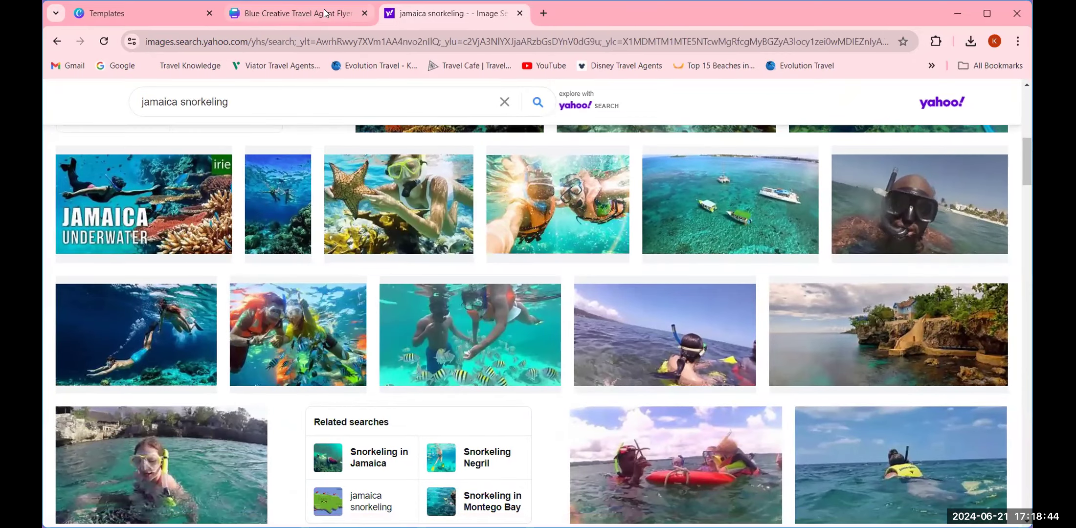
- Switch to the Canva flyer and replace the rocky cliff photo in the second tilted frame above the Royalton card with the copied snorkeling image
{"action": "left_click", "coordinate": [325, 13]}
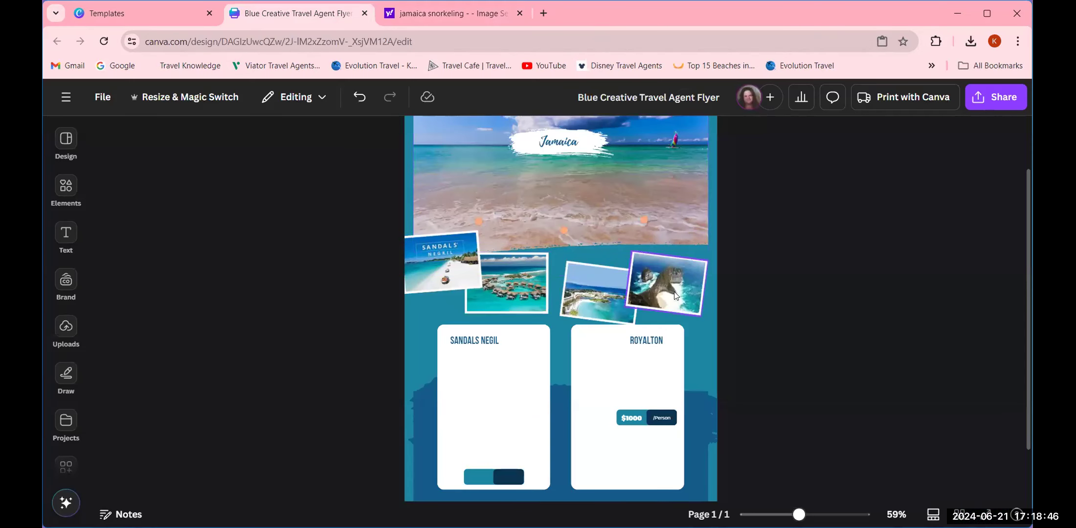
{"action": "right_click", "coordinate": [683, 306]}
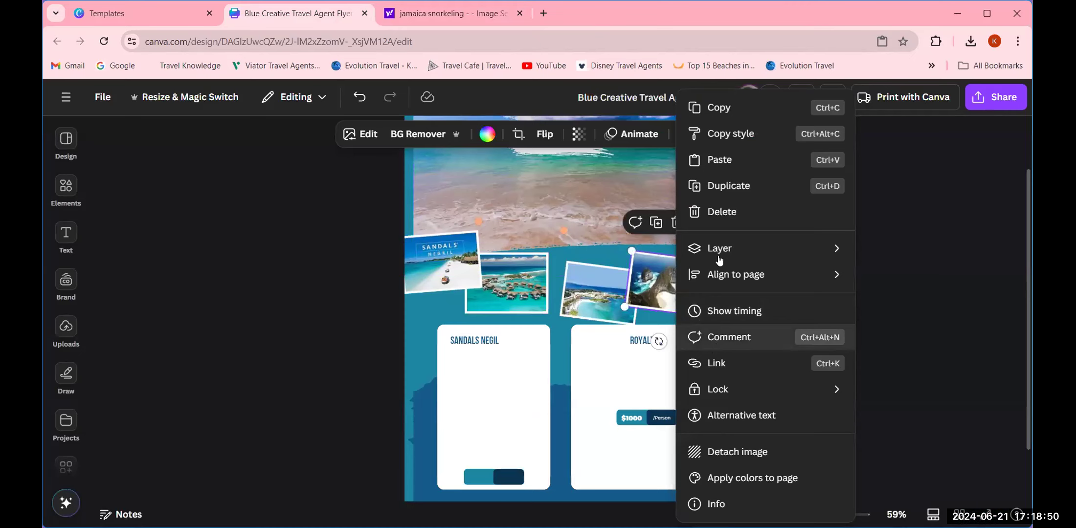
{"action": "left_click", "coordinate": [717, 160]}
{"action": "left_click_drag", "start_coordinate": [553, 325], "coordinate": [673, 290]}
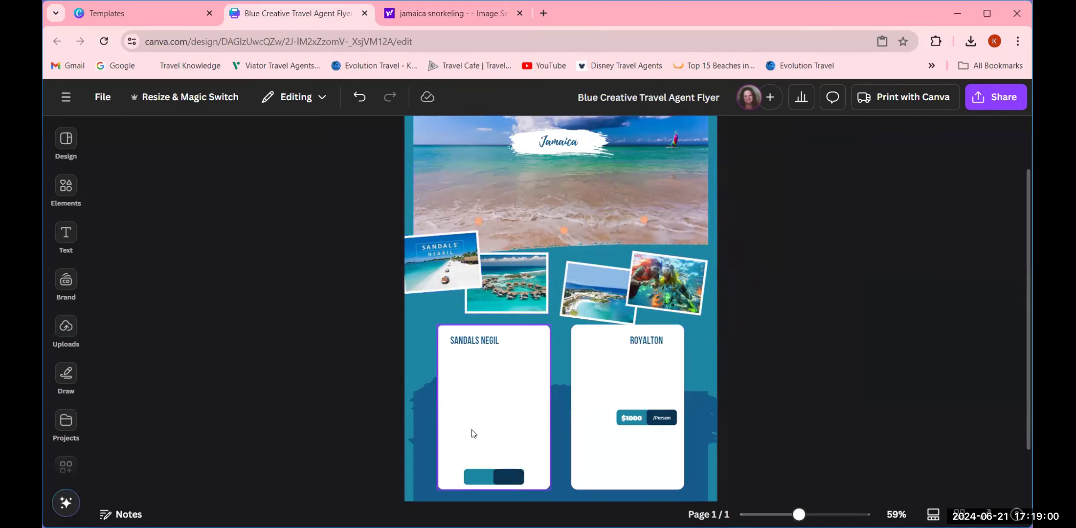
- Add a body text box, move it onto the Sandals card below the heading, and set its font size to 15
{"action": "left_click", "coordinate": [65, 236]}
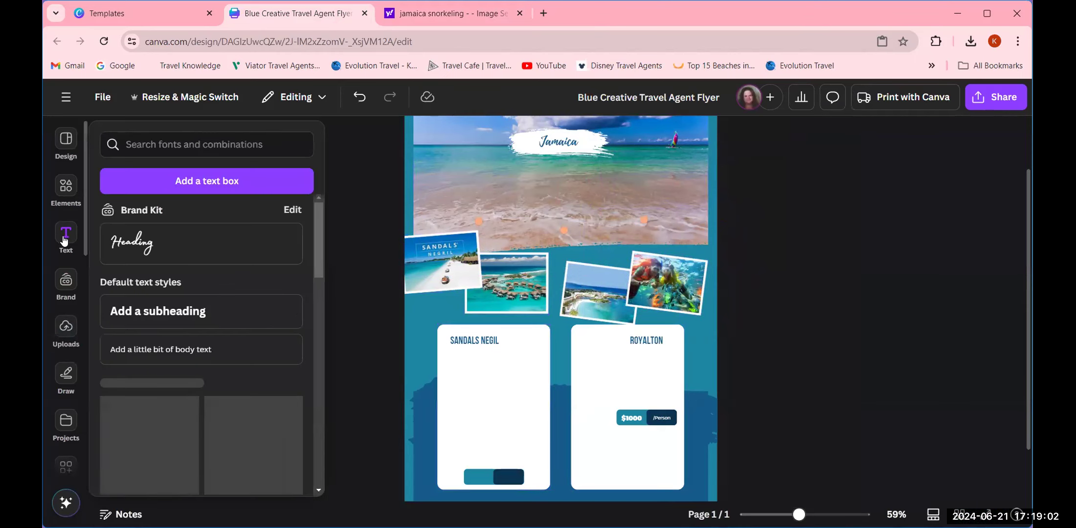
{"action": "left_click", "coordinate": [235, 344]}
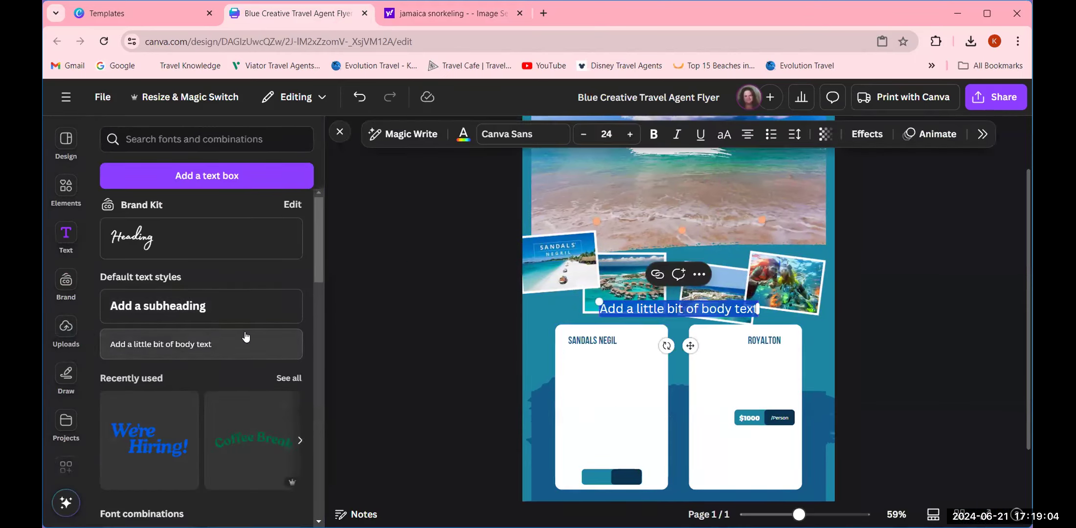
{"action": "left_click_drag", "start_coordinate": [652, 311], "coordinate": [590, 377]}
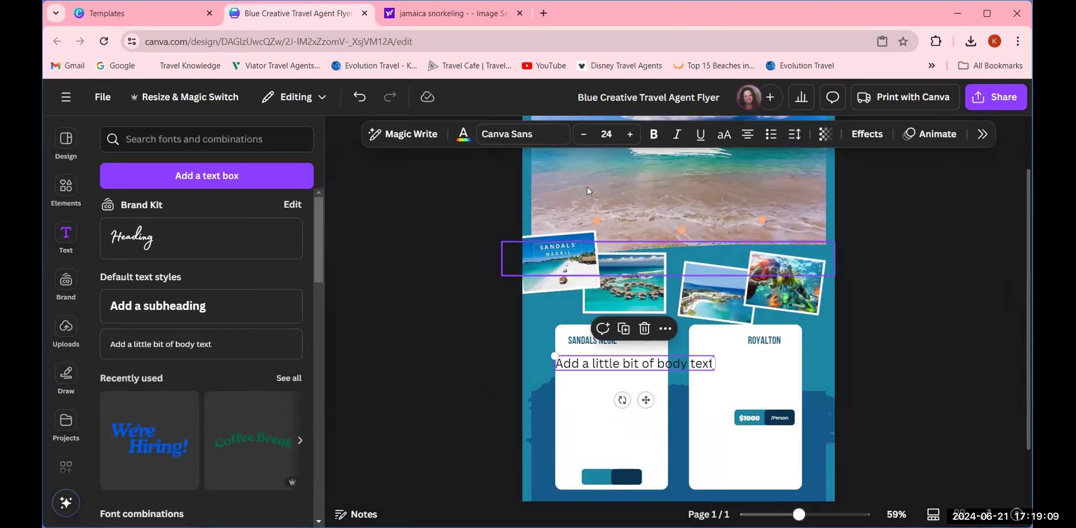
{"action": "left_click", "coordinate": [583, 134]}
{"action": "left_click", "coordinate": [583, 133]}
{"action": "left_click", "coordinate": [583, 134]}
{"action": "left_click", "coordinate": [584, 134]}
{"action": "left_click", "coordinate": [583, 134]}
{"action": "left_click", "coordinate": [583, 134]}
{"action": "left_click", "coordinate": [583, 134]}
{"action": "left_click", "coordinate": [584, 134]}
{"action": "left_click", "coordinate": [583, 134]}
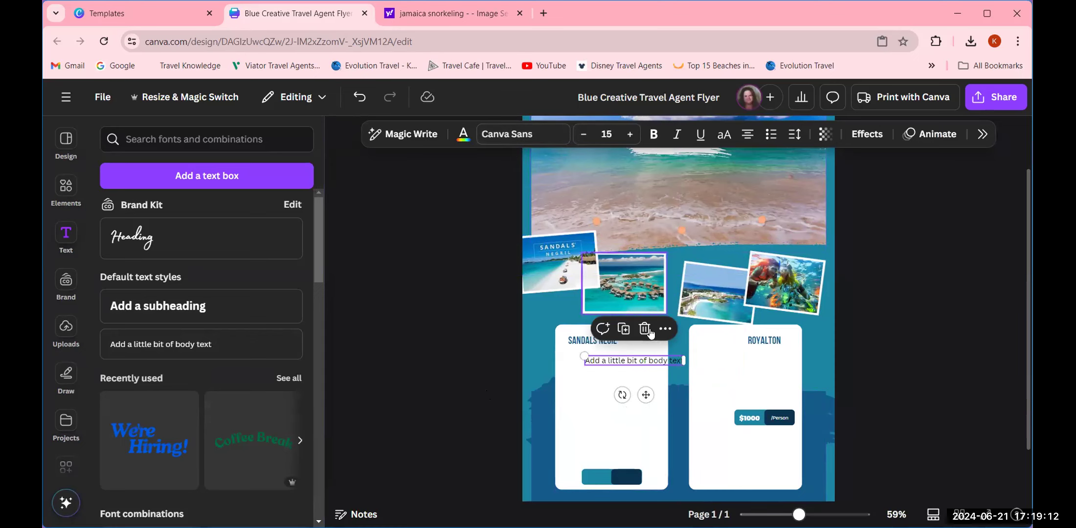
- Reposition the body text within the Sandals card beneath the heading and format it as a bulleted list
{"action": "left_click", "coordinate": [468, 387]}
{"action": "left_click_drag", "start_coordinate": [617, 369], "coordinate": [597, 356]}
{"action": "double_click", "coordinate": [592, 361]}
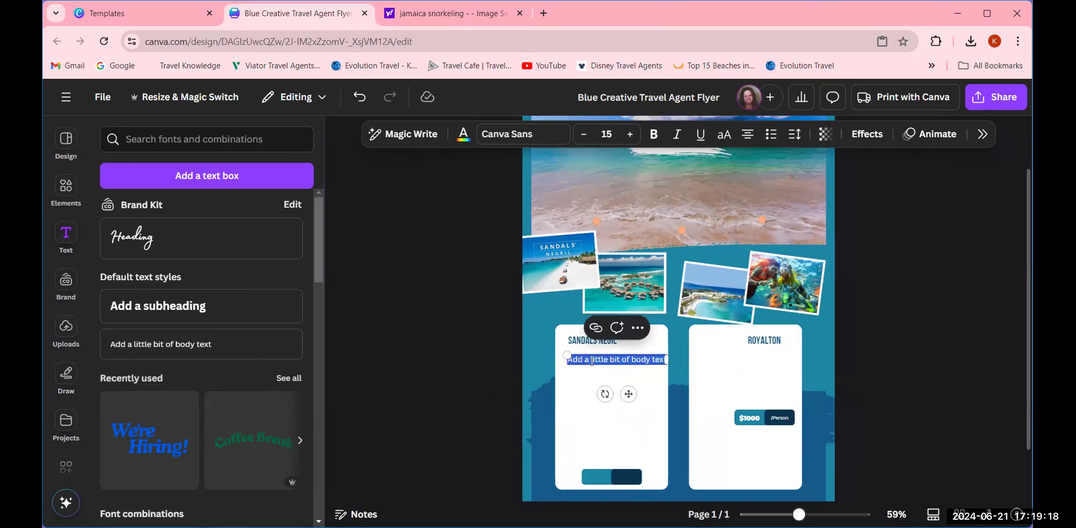
{"action": "left_click", "coordinate": [769, 134]}
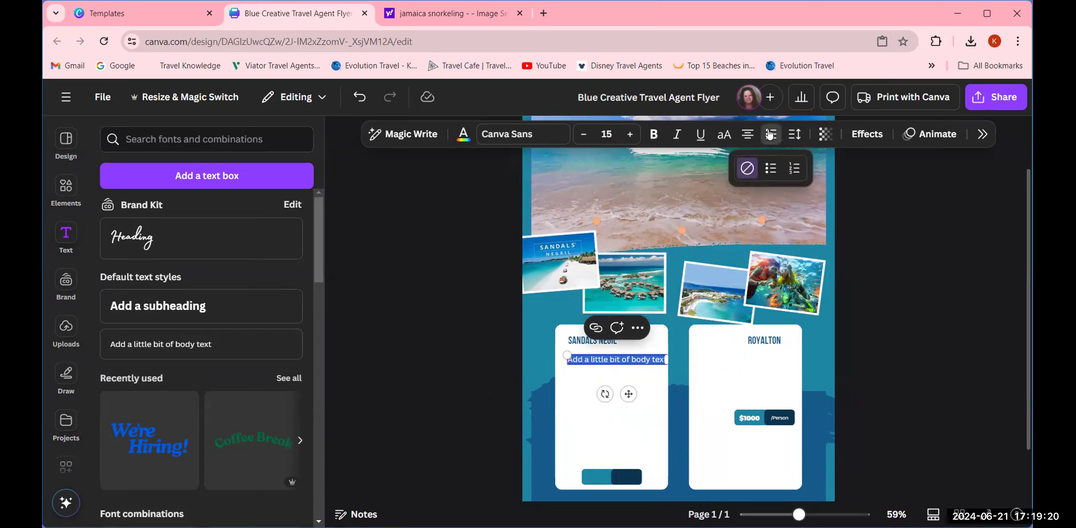
{"action": "left_click", "coordinate": [770, 170]}
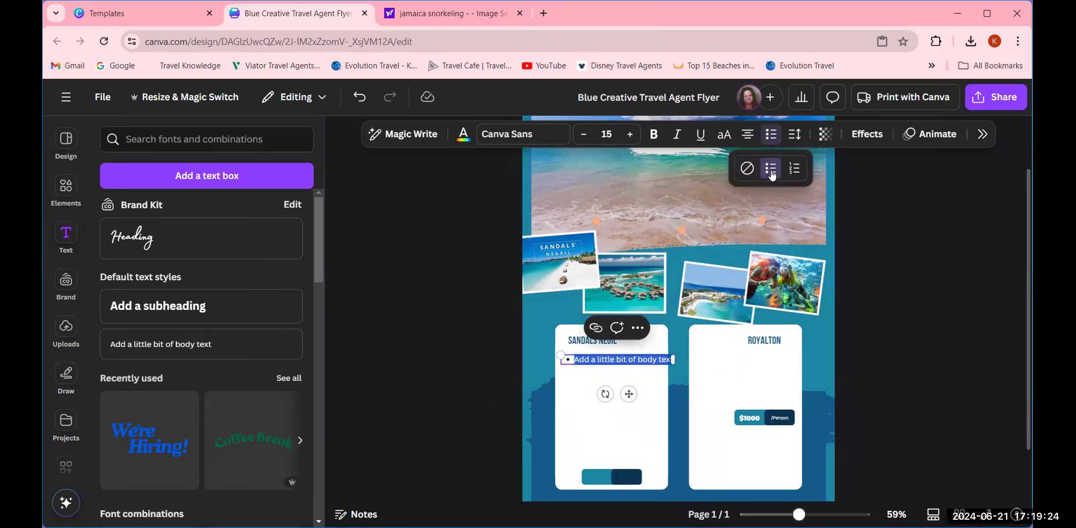
- Replace the placeholder text with the bullets "koin", "linoi", "lin'oh" and "ilino", and start a fifth, empty bullet
{"action": "type", "text": "koin"}
{"action": "key", "text": "Return"}
{"action": "type", "text": "linoi"}
{"action": "key", "text": "Return"}
{"action": "type", "text": "lin'oi"}
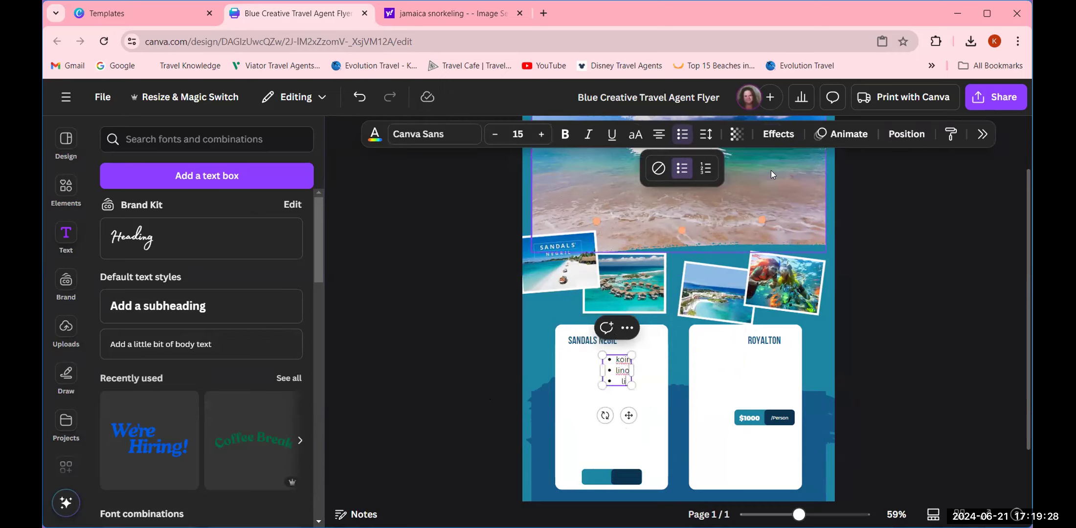
{"action": "key", "text": "Return"}
{"action": "type", "text": "ilino"}
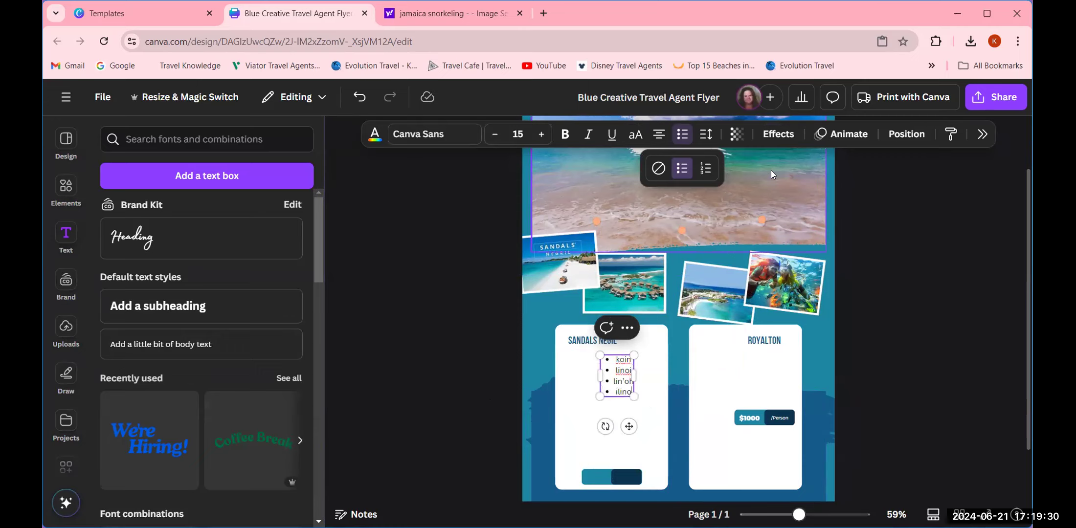
{"action": "key", "text": "Return"}
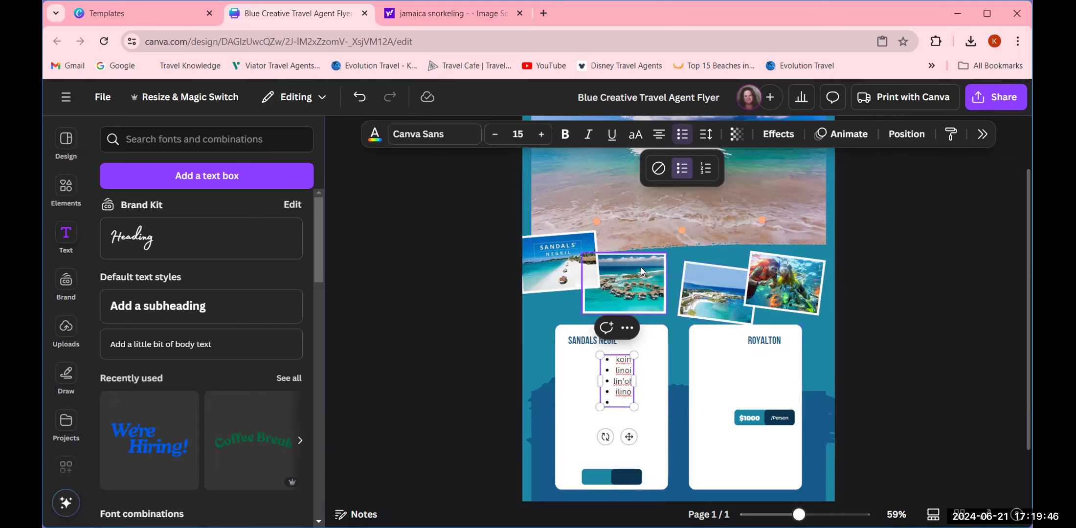
- Replace the Sandals card's heading with "ACCOMODATIONS"
{"action": "scroll", "coordinate": [739, 320], "scroll_direction": "up", "scroll_amount": 2}
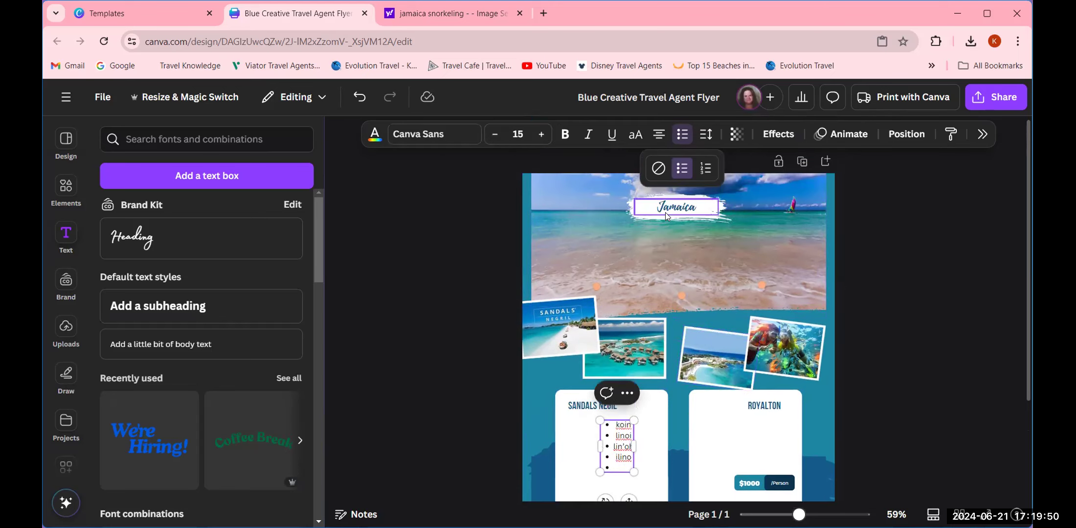
{"action": "scroll", "coordinate": [641, 484], "scroll_direction": "down", "scroll_amount": 4}
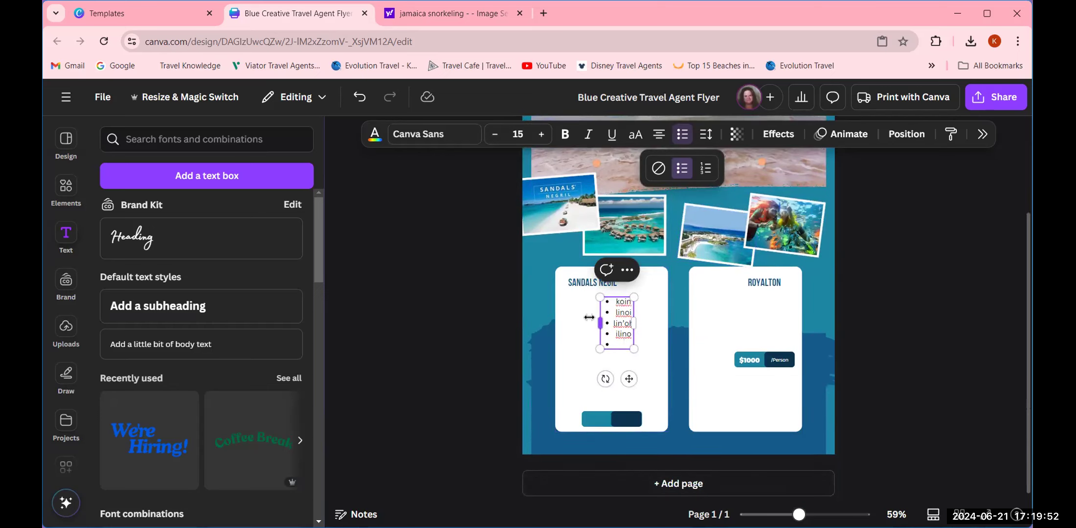
{"action": "left_click", "coordinate": [573, 284]}
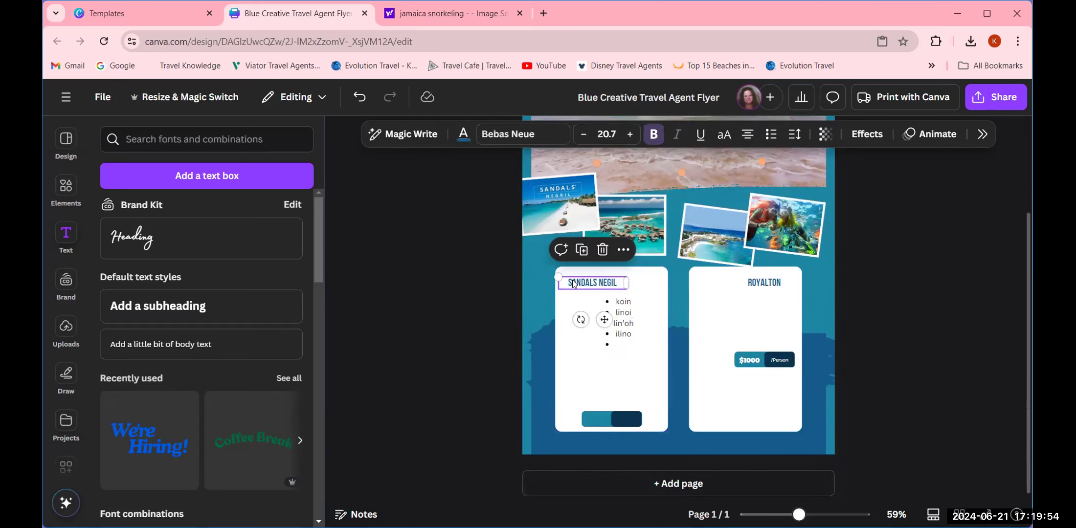
{"action": "scroll", "coordinate": [573, 284], "scroll_direction": "up", "scroll_amount": 4}
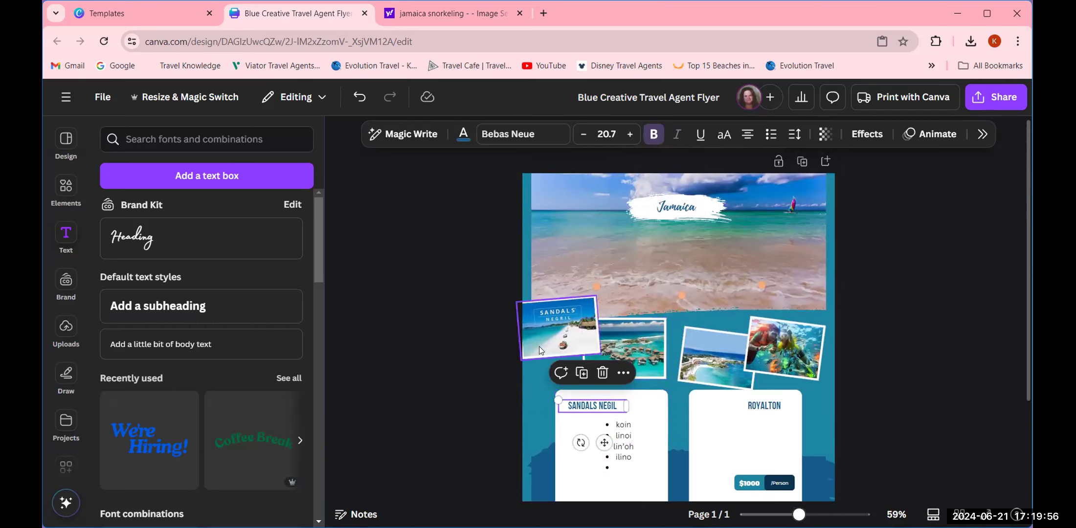
{"action": "scroll", "coordinate": [652, 402], "scroll_direction": "down", "scroll_amount": 2}
{"action": "left_click", "coordinate": [596, 342]}
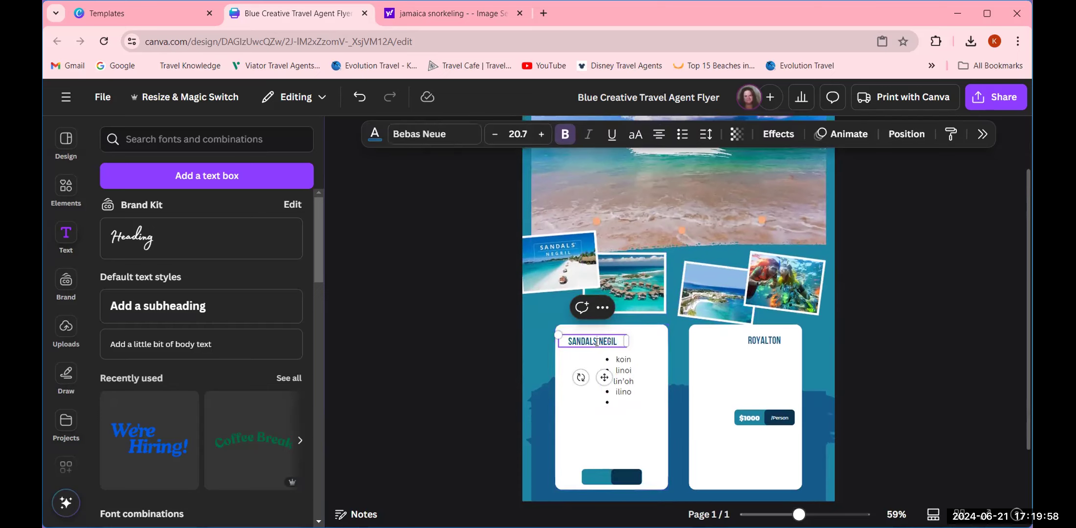
{"action": "left_click_drag", "start_coordinate": [623, 342], "coordinate": [555, 344]}
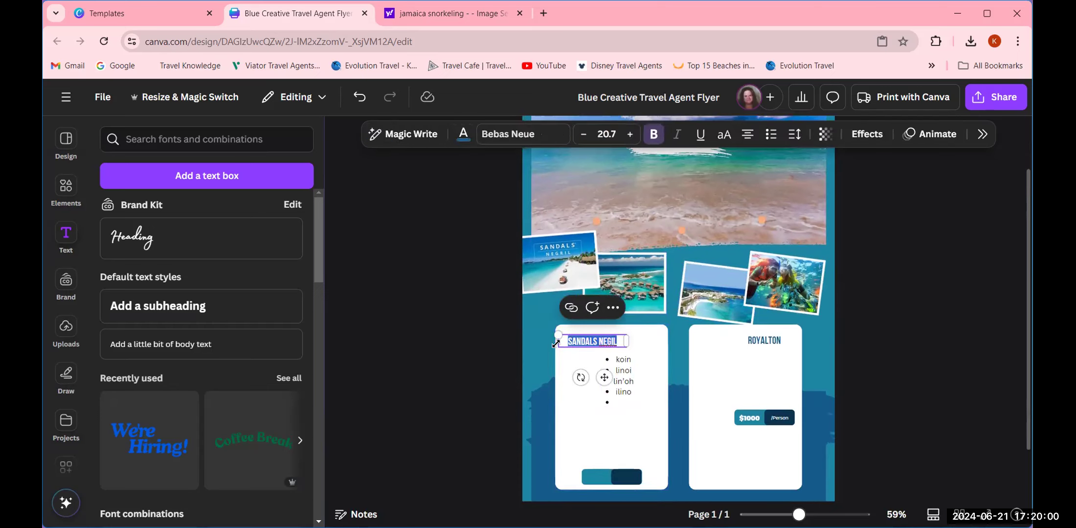
{"action": "type", "text": "ACCOMO"}
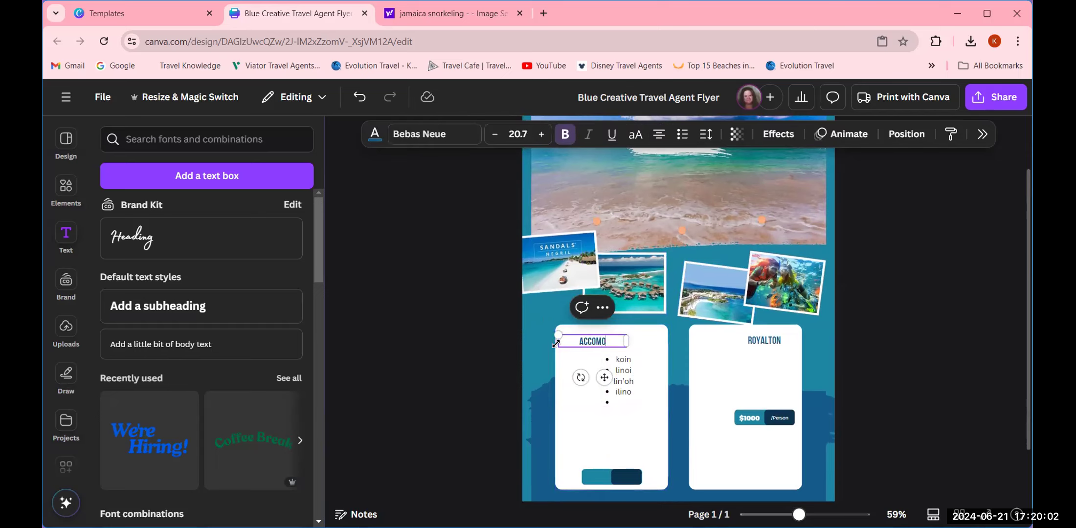
{"action": "type", "text": "DATIONS"}
- Replace the Royalton card's heading with "ACTIVITIES" and center it horizontally near the top of its card
{"action": "key", "text": "Tab"}
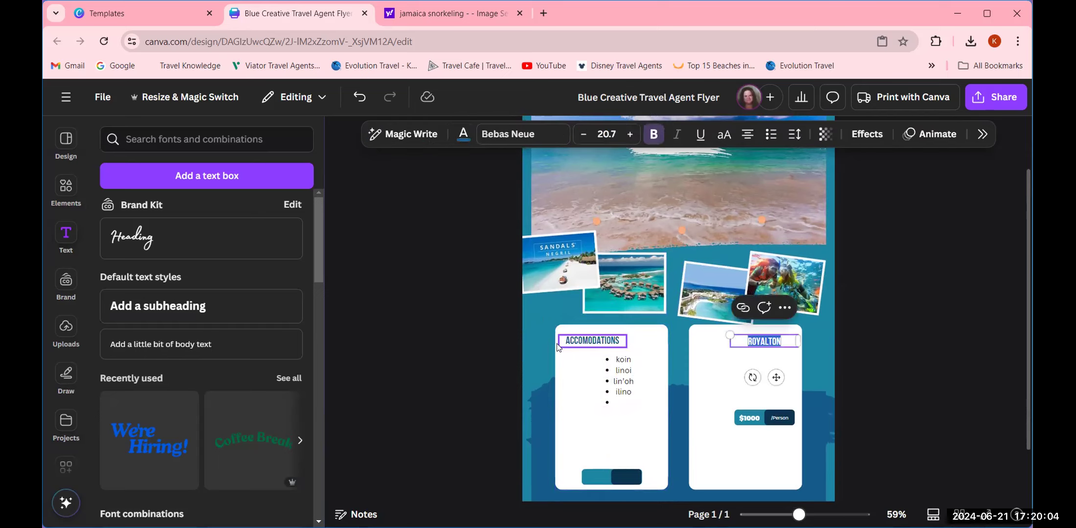
{"action": "type", "text": "A"}
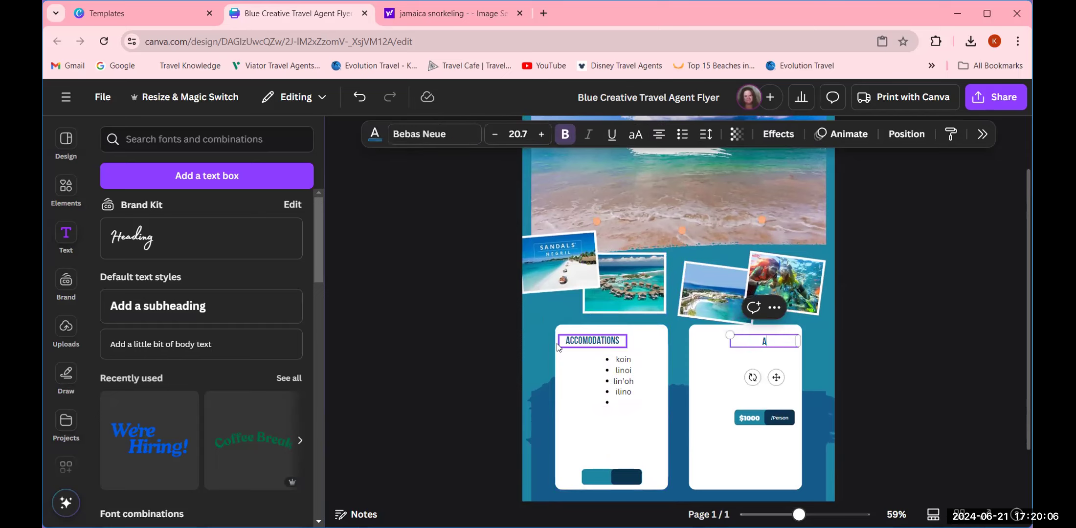
{"action": "type", "text": "CTIVITIES"}
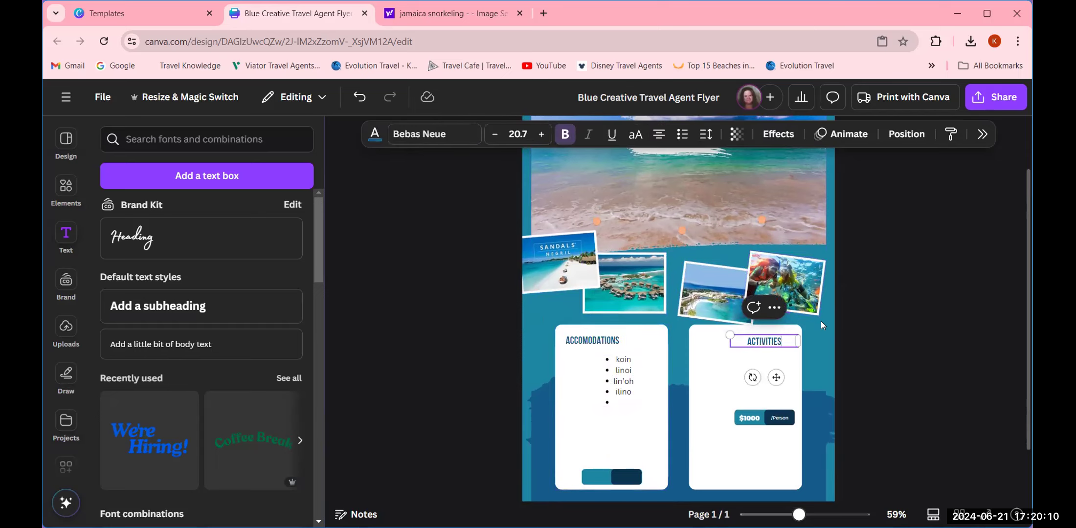
{"action": "left_click", "coordinate": [892, 321]}
{"action": "left_click_drag", "start_coordinate": [766, 340], "coordinate": [747, 338]}
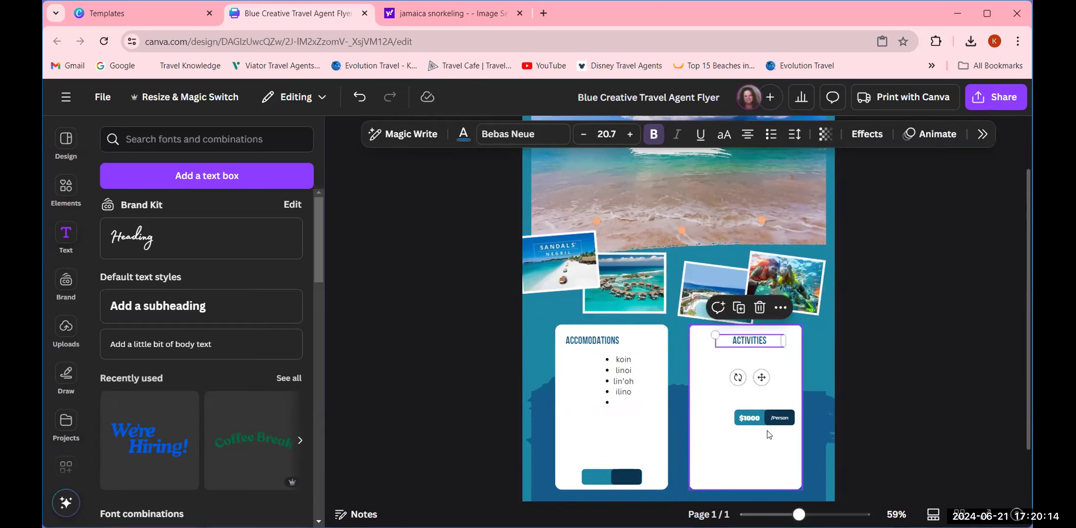
- Delete the "$1000" and "/Person" texts and the two-tone price badge from the Activities card
{"action": "left_click", "coordinate": [756, 419]}
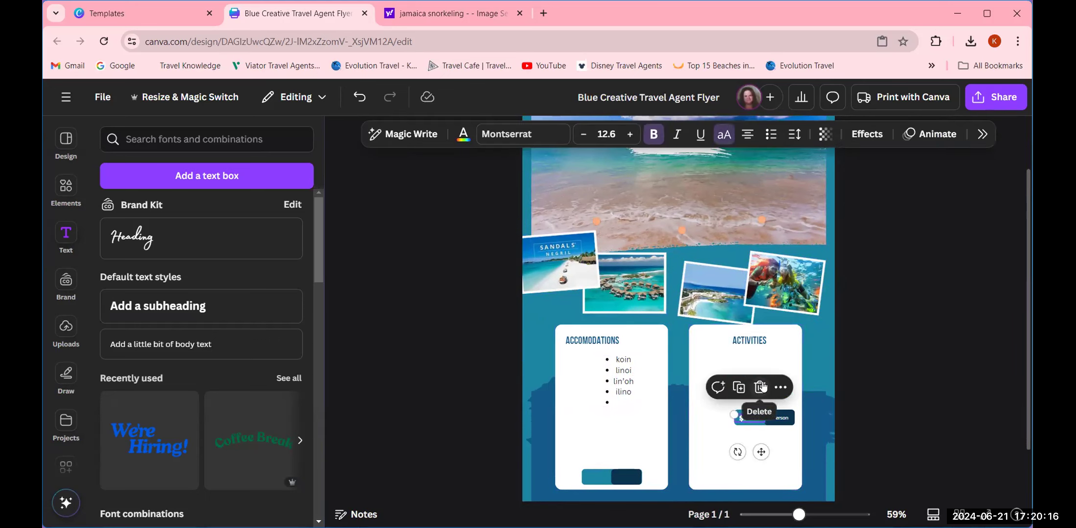
{"action": "left_click", "coordinate": [759, 387]}
{"action": "left_click", "coordinate": [774, 421]}
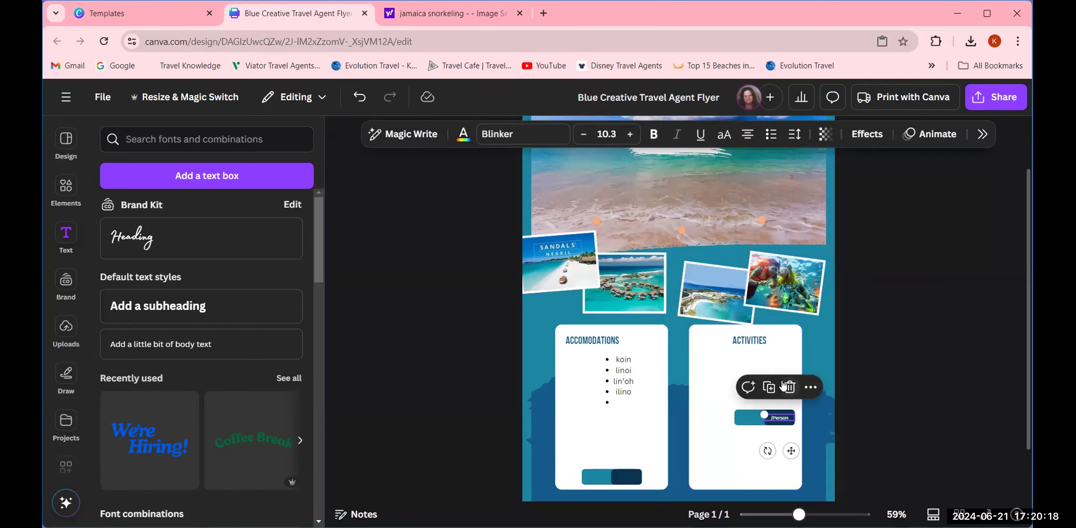
{"action": "left_click", "coordinate": [789, 386]}
{"action": "left_click", "coordinate": [766, 416]}
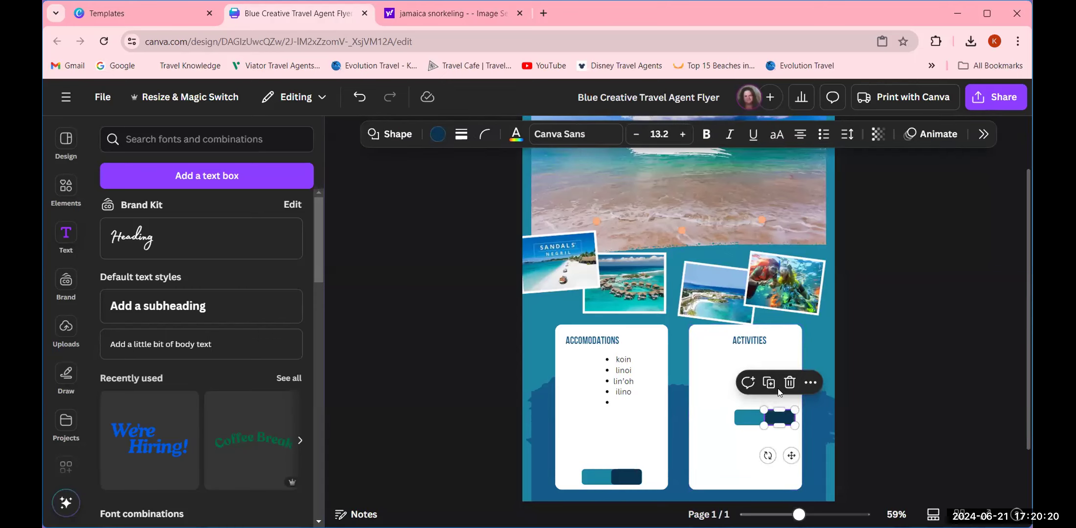
{"action": "left_click", "coordinate": [789, 382]}
{"action": "left_click", "coordinate": [767, 416]}
{"action": "left_click", "coordinate": [773, 389]}
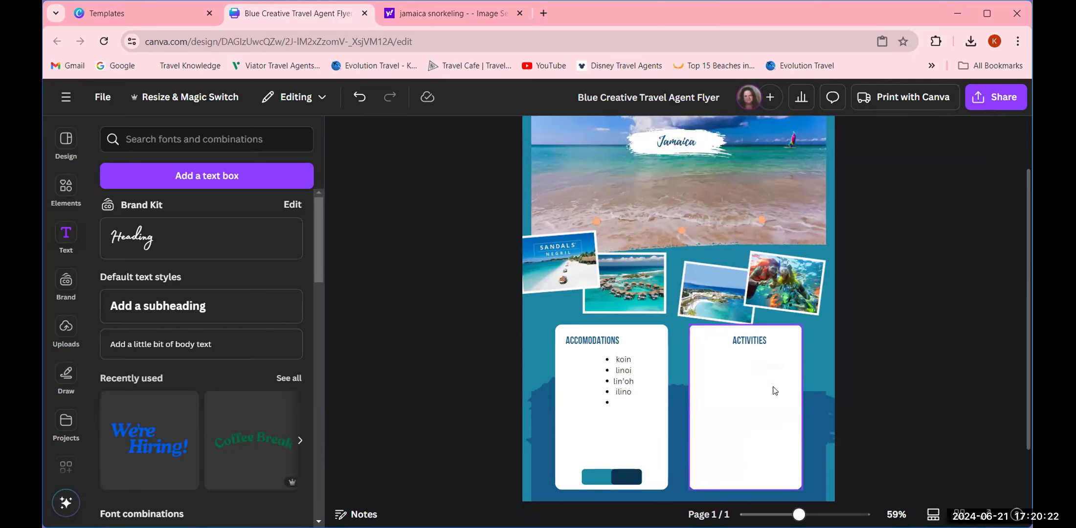
- Delete both coloured shapes of the empty price badge at the foot of the Accomodations card
{"action": "left_click", "coordinate": [617, 475]}
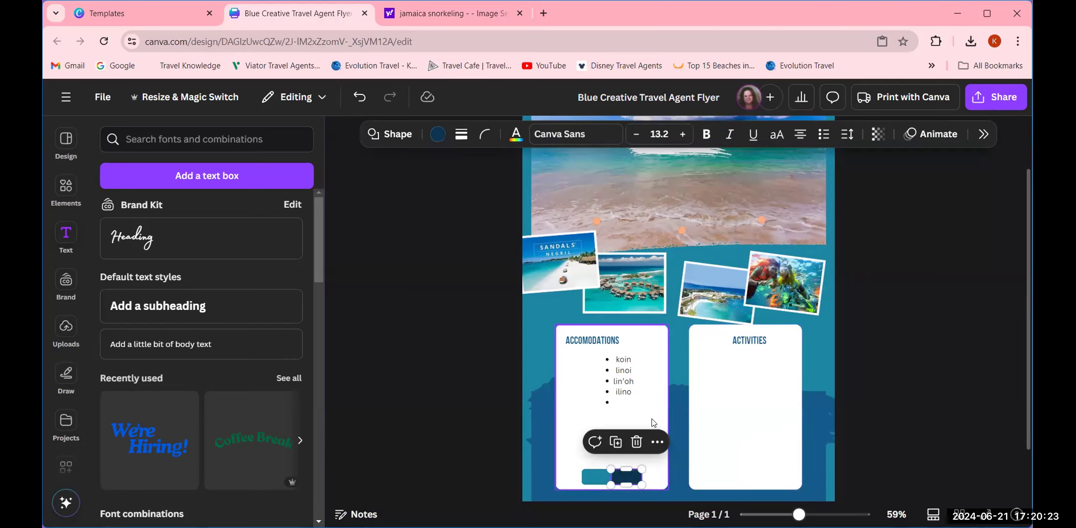
{"action": "left_click", "coordinate": [637, 442]}
{"action": "left_click", "coordinate": [600, 477]}
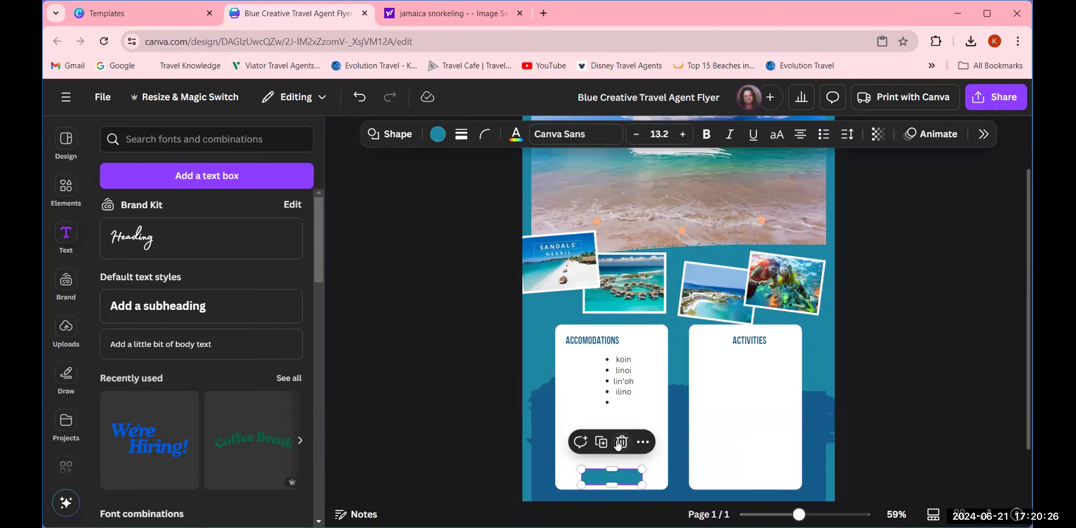
{"action": "left_click", "coordinate": [621, 442]}
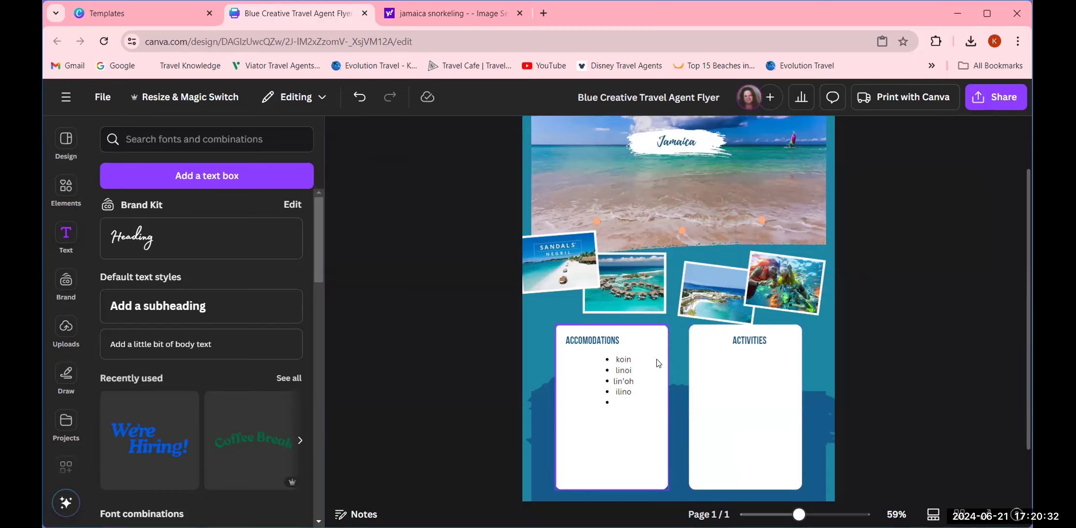
- Delete the bulleted placeholder list from the Accomodations card
{"action": "scroll", "coordinate": [660, 386], "scroll_direction": "up", "scroll_amount": 2}
{"action": "scroll", "coordinate": [664, 394], "scroll_direction": "down", "scroll_amount": 2}
{"action": "scroll", "coordinate": [664, 394], "scroll_direction": "up", "scroll_amount": 2}
{"action": "scroll", "coordinate": [663, 394], "scroll_direction": "down", "scroll_amount": 2}
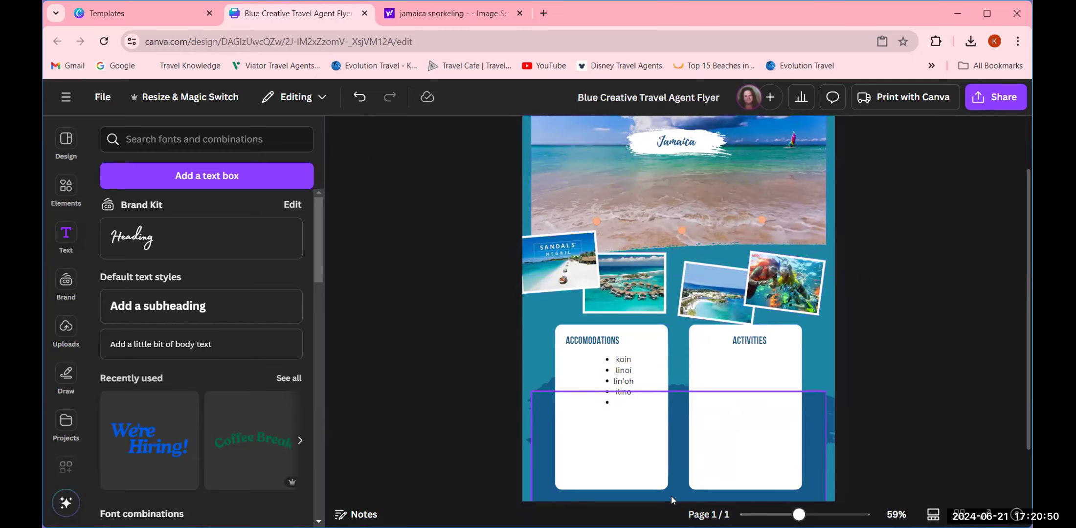
{"action": "left_click", "coordinate": [614, 362]}
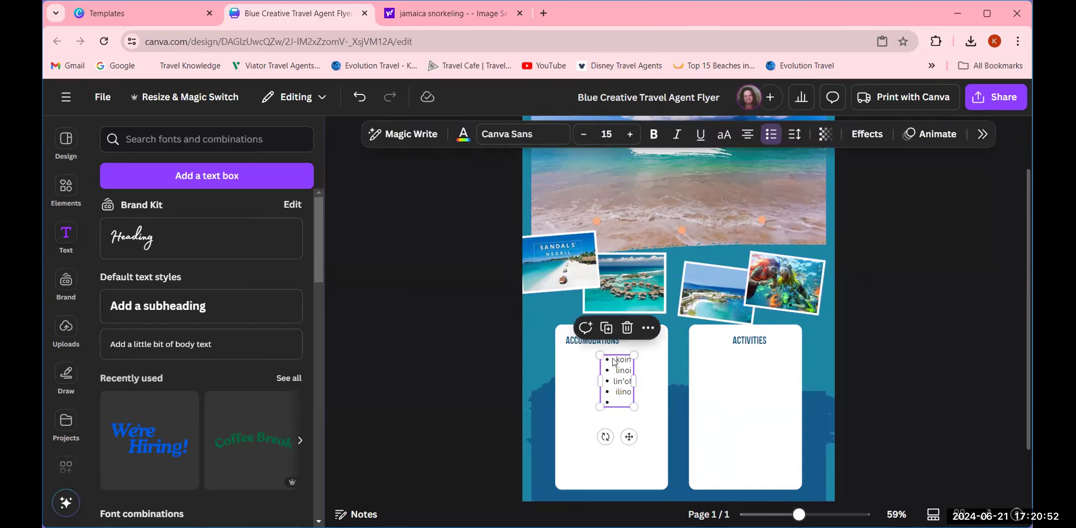
{"action": "left_click", "coordinate": [624, 327]}
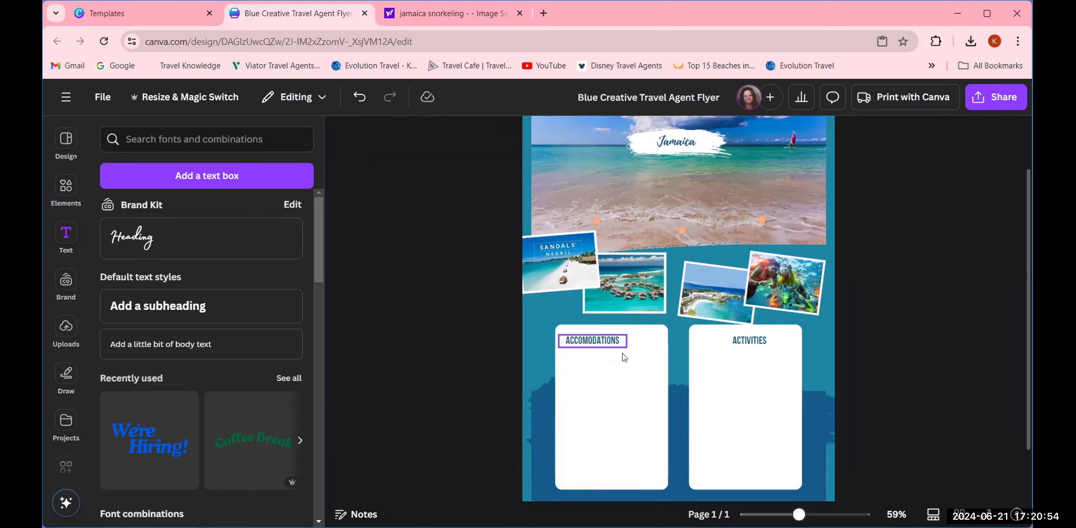
- Center the "ACTIVITIES" and "ACCOMODATIONS" headings horizontally within their cards, aligned at the same height
{"action": "left_click", "coordinate": [750, 341]}
{"action": "left_click_drag", "start_coordinate": [749, 340], "coordinate": [743, 341]}
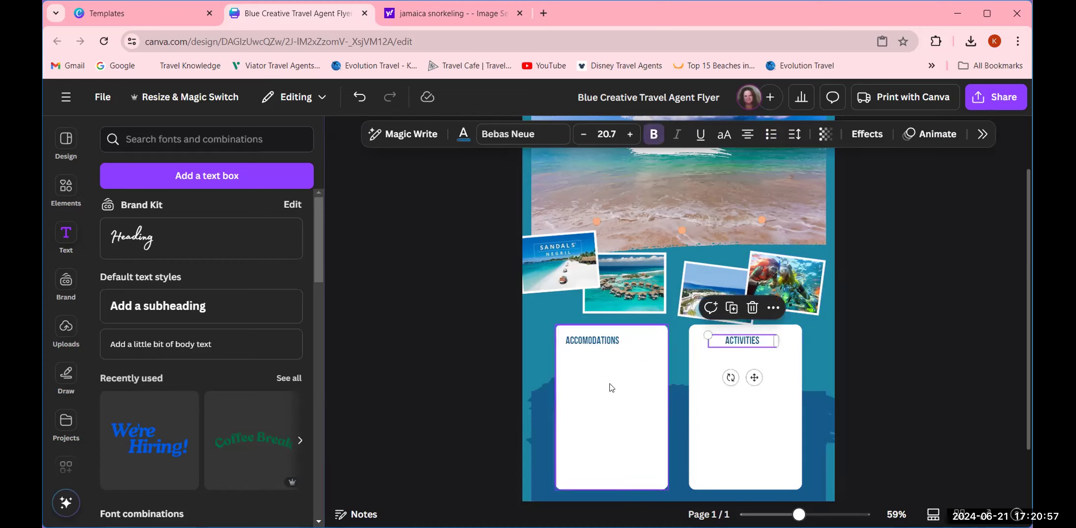
{"action": "left_click", "coordinate": [601, 342]}
{"action": "left_click_drag", "start_coordinate": [601, 342], "coordinate": [614, 344]}
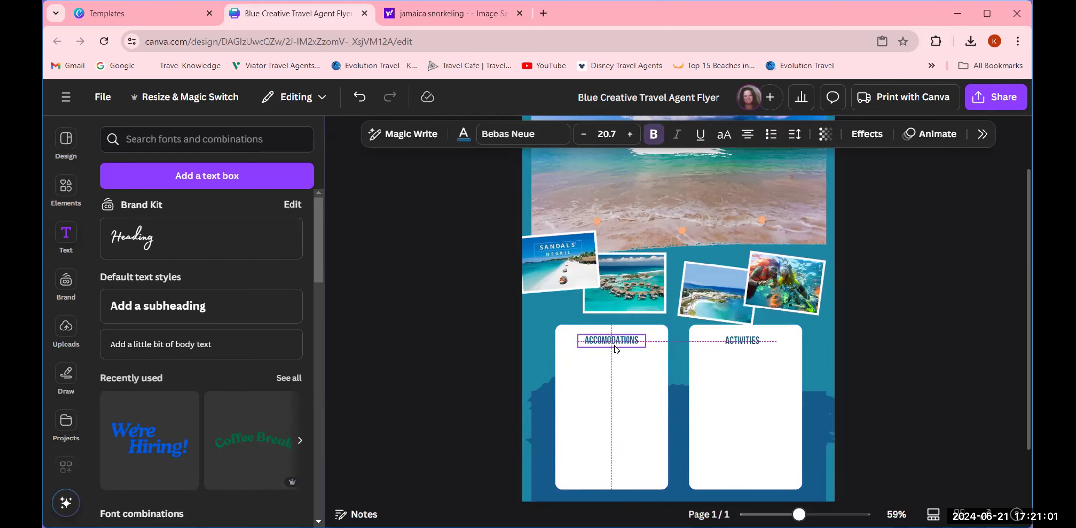
{"action": "left_click", "coordinate": [448, 371]}
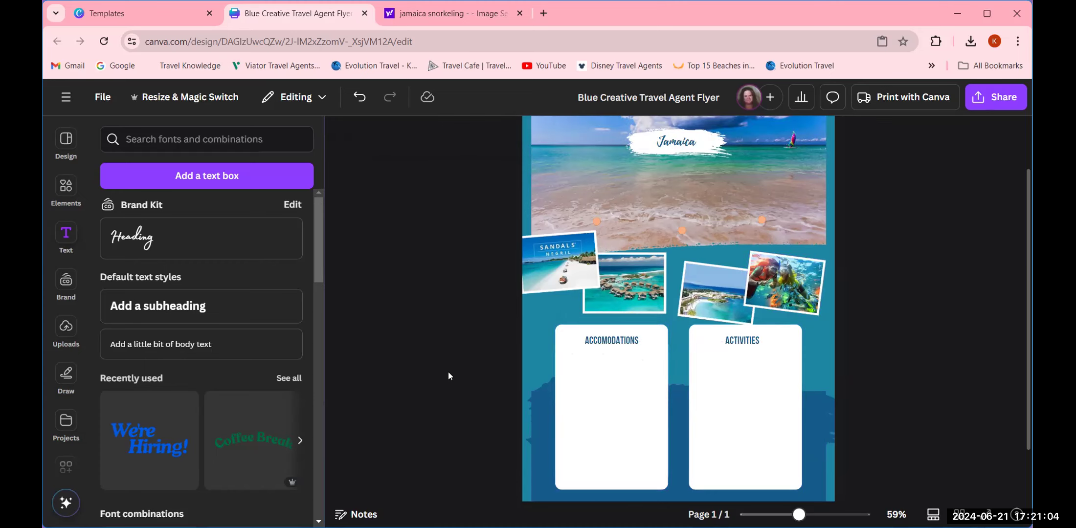
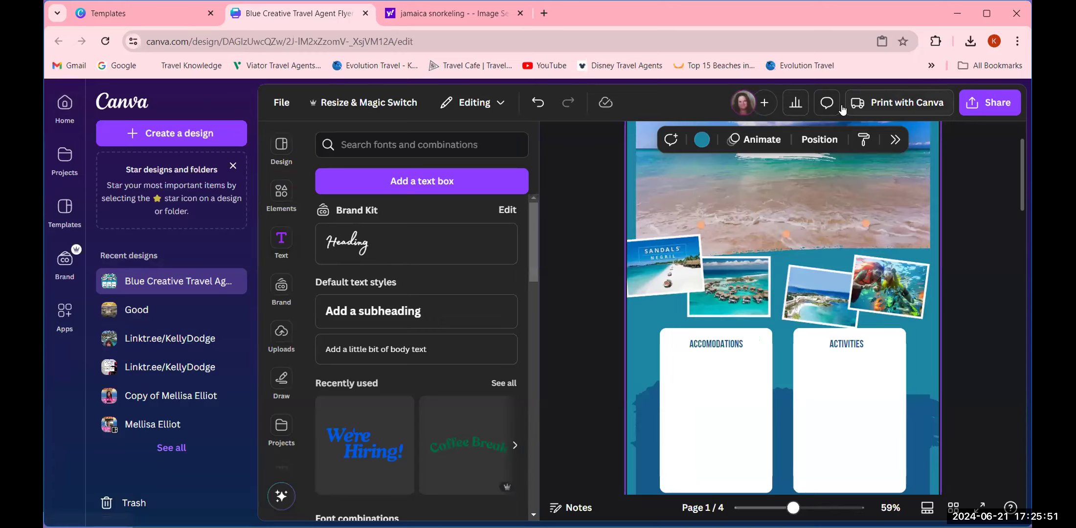
- Return to the Canva home page and search the templates again for "travel agent quote"
{"action": "left_click", "coordinate": [62, 104]}
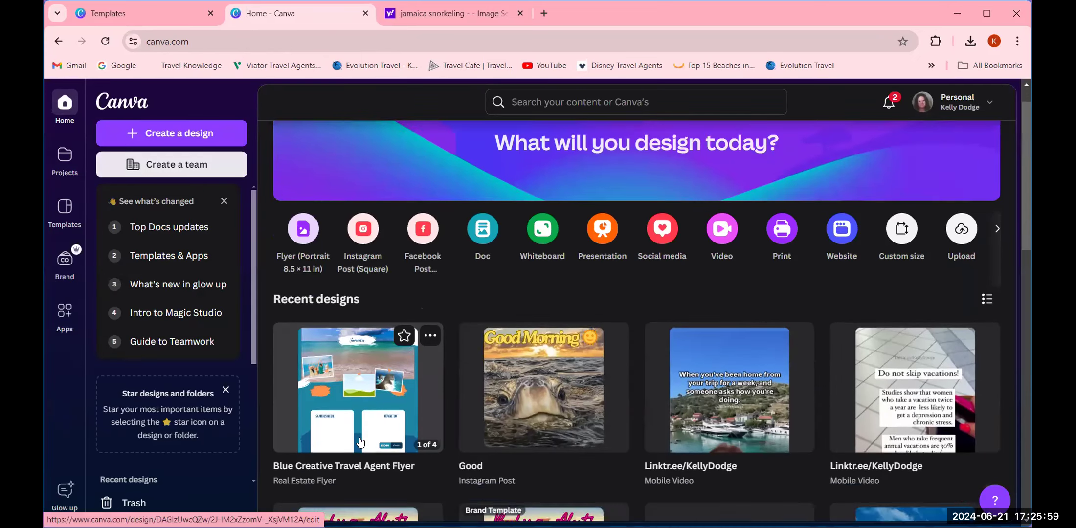
{"action": "scroll", "coordinate": [361, 441], "scroll_direction": "down", "scroll_amount": 5}
{"action": "scroll", "coordinate": [361, 435], "scroll_direction": "up", "scroll_amount": 5}
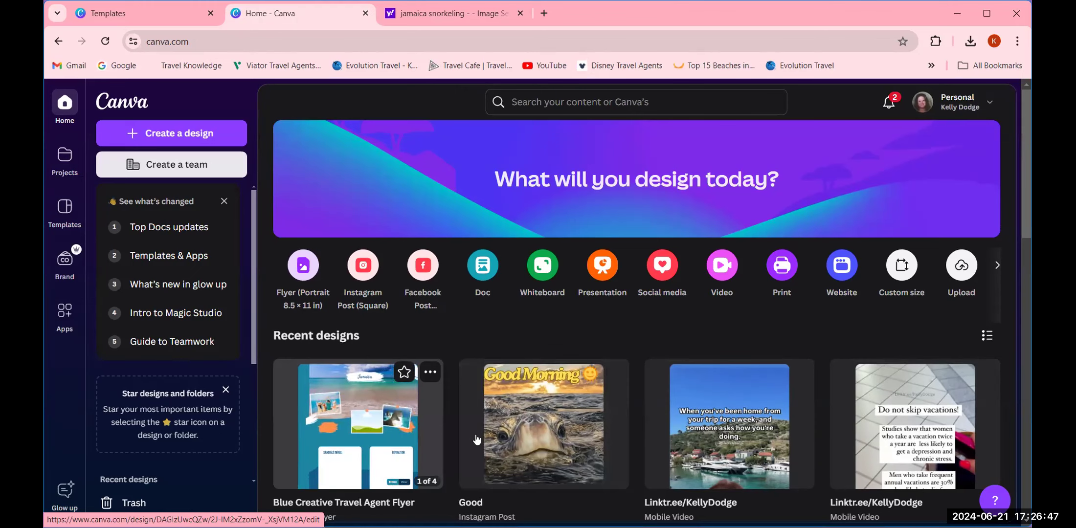
{"action": "left_click", "coordinate": [596, 102]}
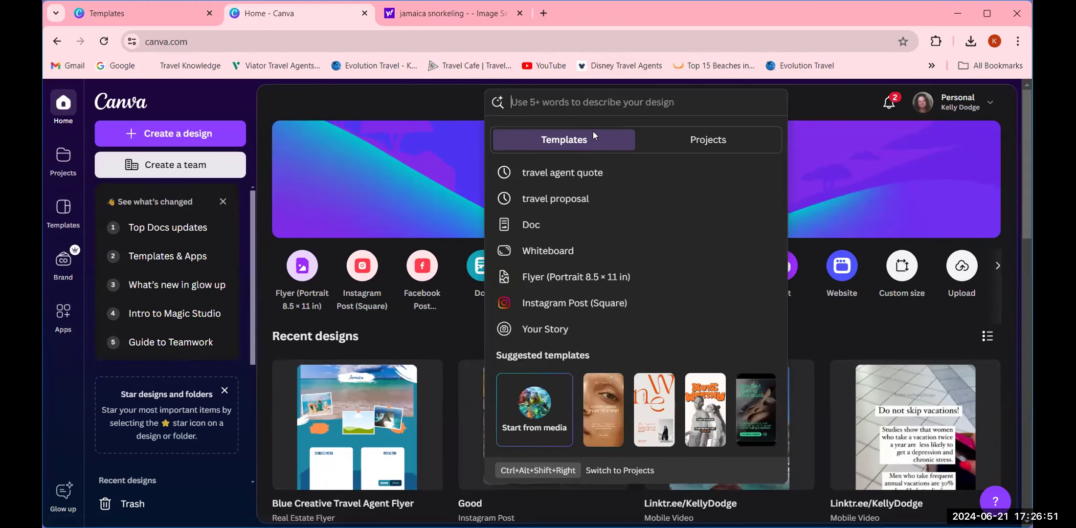
{"action": "left_click", "coordinate": [569, 172]}
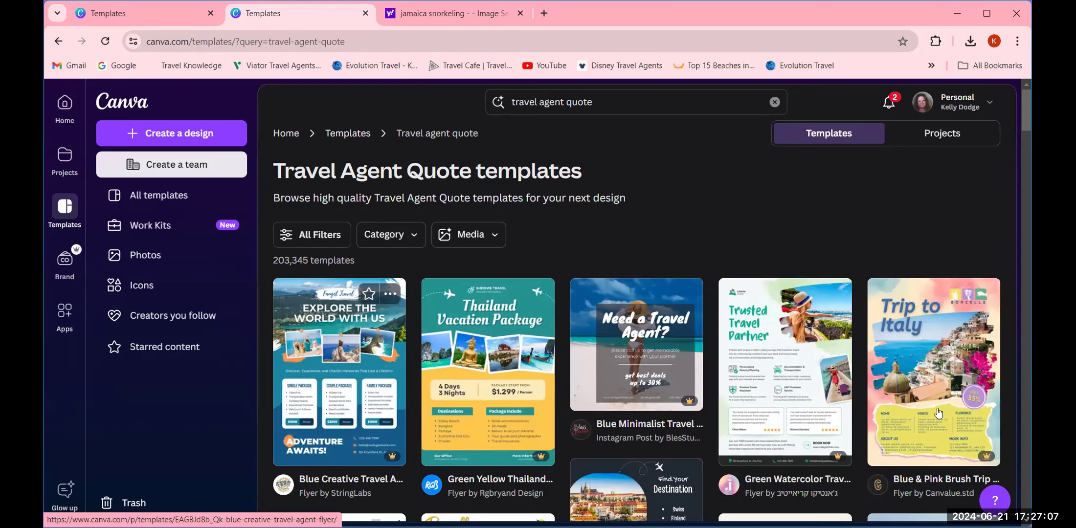
- Browse the template results and open the Green Watercolor Travel Agent Flyer for customizing
{"action": "scroll", "coordinate": [876, 412], "scroll_direction": "down", "scroll_amount": 5}
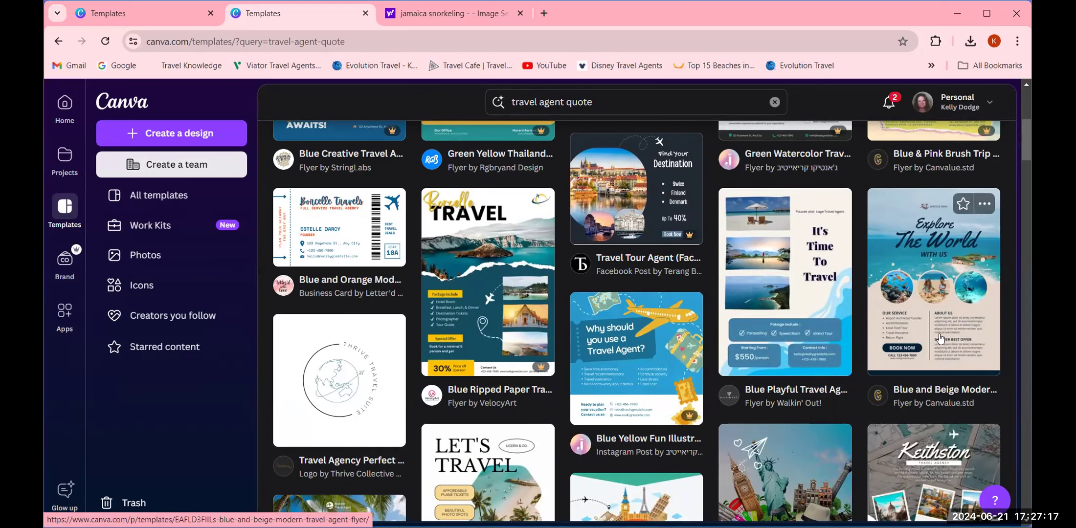
{"action": "scroll", "coordinate": [939, 338], "scroll_direction": "down", "scroll_amount": 4}
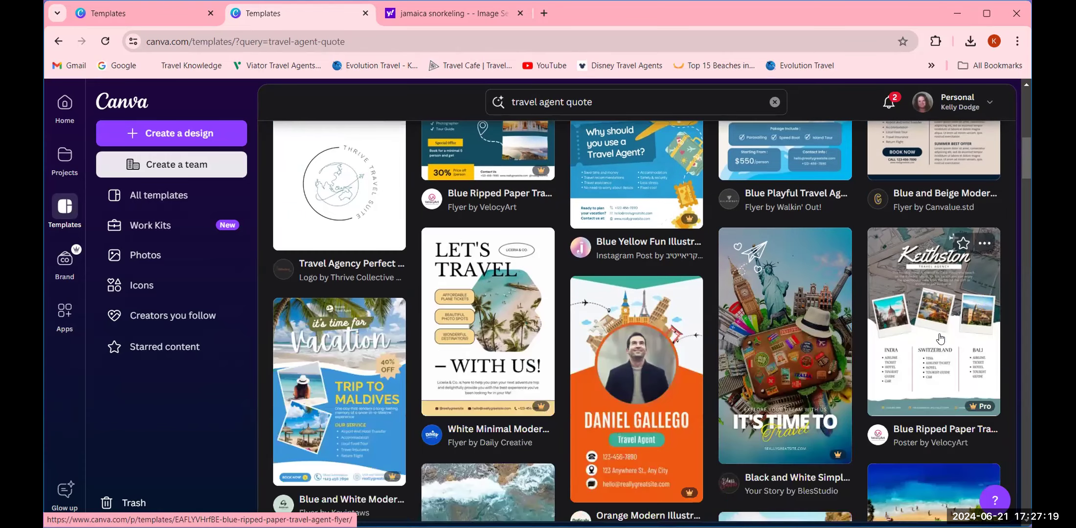
{"action": "scroll", "coordinate": [940, 338], "scroll_direction": "up", "scroll_amount": 1}
{"action": "scroll", "coordinate": [940, 337], "scroll_direction": "up", "scroll_amount": 5}
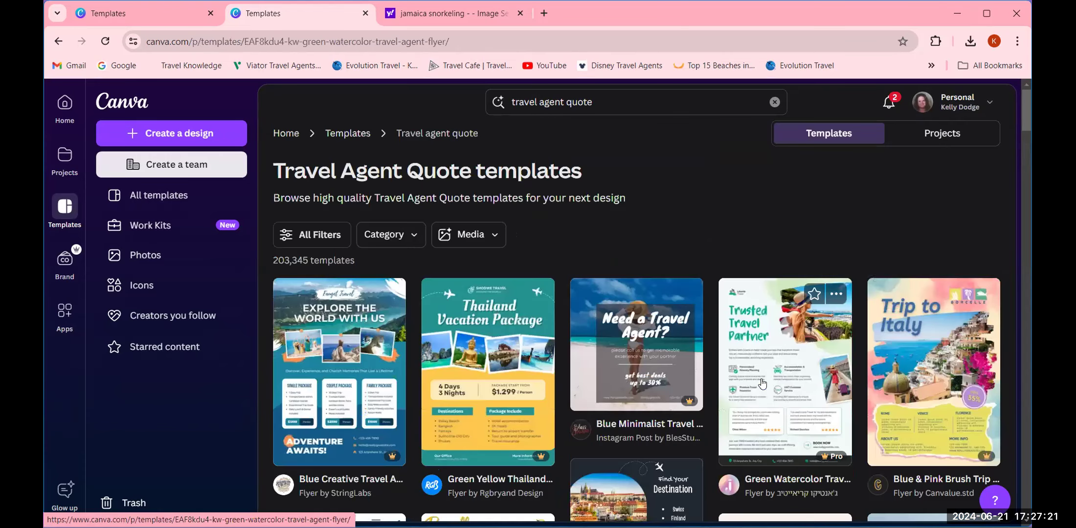
{"action": "left_click", "coordinate": [760, 378]}
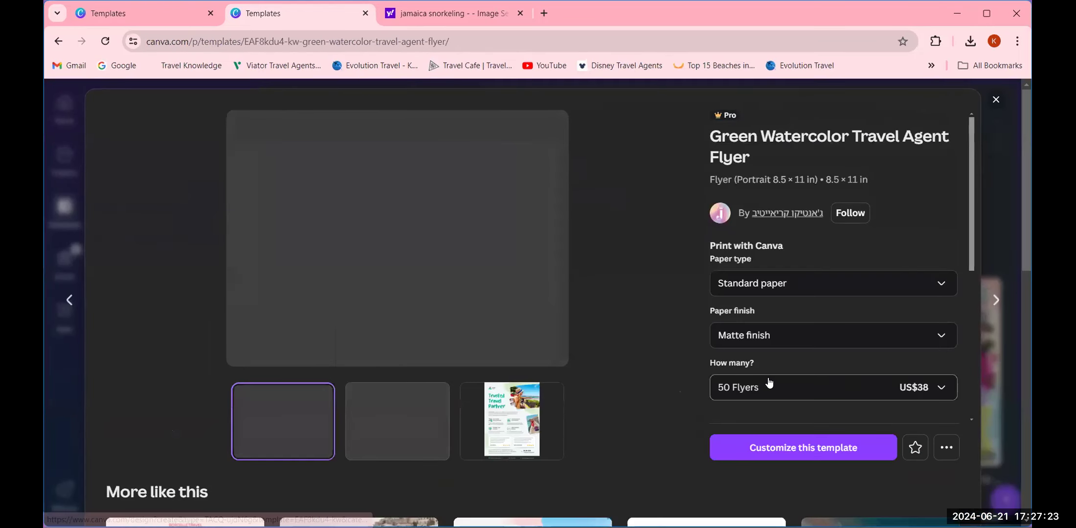
{"action": "left_click", "coordinate": [807, 453]}
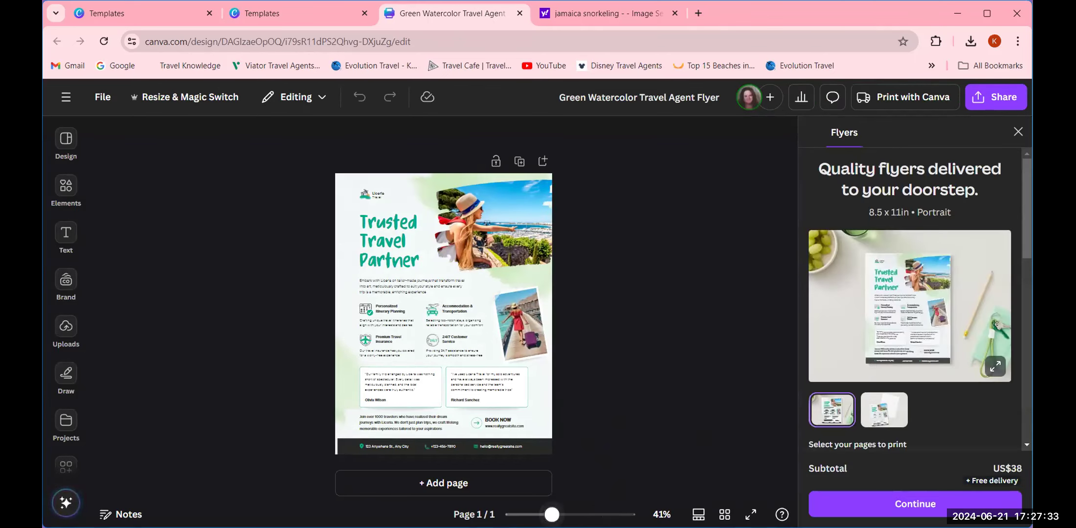
- Dismiss the flyer printing offer, enlarge the page to 110% and review the layout from logo to contact footer
{"action": "left_click", "coordinate": [1018, 132]}
{"action": "left_click_drag", "start_coordinate": [784, 514], "coordinate": [819, 514]}
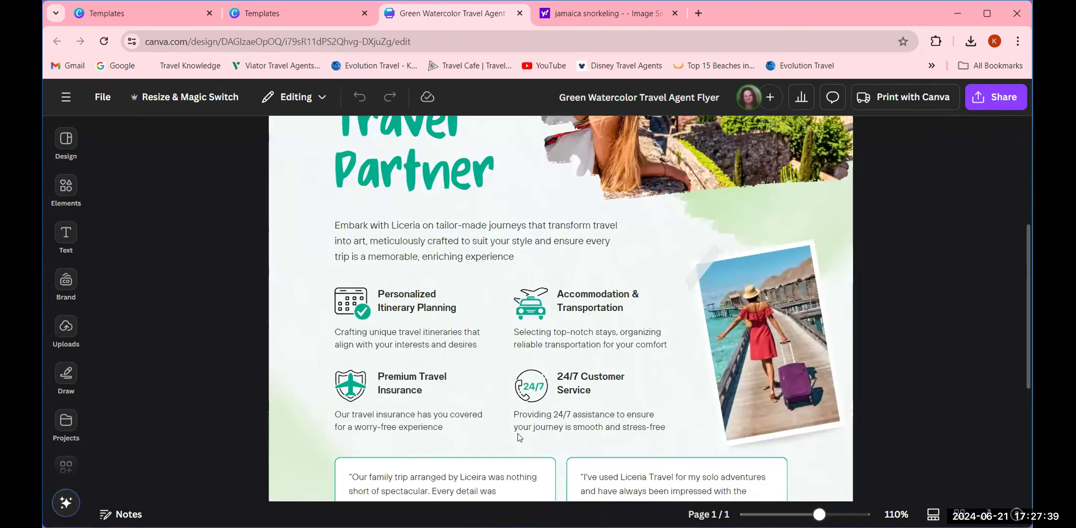
{"action": "scroll", "coordinate": [513, 437], "scroll_direction": "up", "scroll_amount": 2}
{"action": "scroll", "coordinate": [513, 436], "scroll_direction": "up", "scroll_amount": 3}
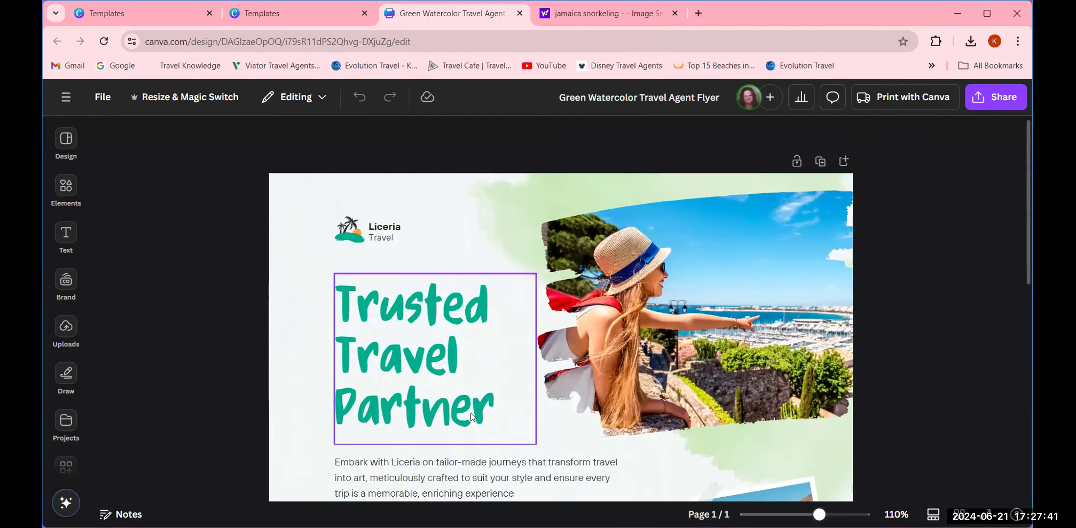
{"action": "scroll", "coordinate": [472, 416], "scroll_direction": "down", "scroll_amount": 1}
{"action": "scroll", "coordinate": [472, 417], "scroll_direction": "down", "scroll_amount": 8}
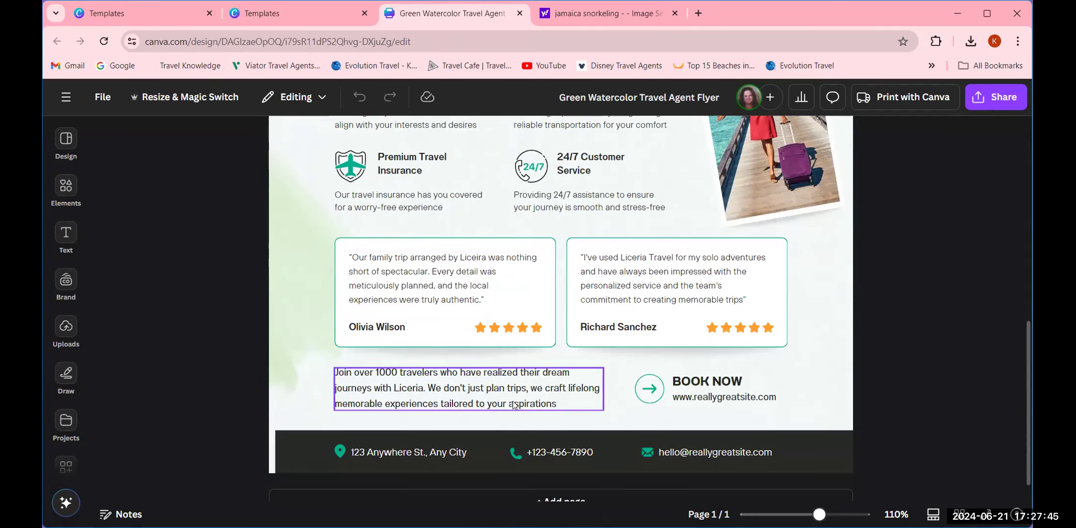
{"action": "scroll", "coordinate": [521, 413], "scroll_direction": "up", "scroll_amount": 7}
{"action": "scroll", "coordinate": [521, 413], "scroll_direction": "up", "scroll_amount": 3}
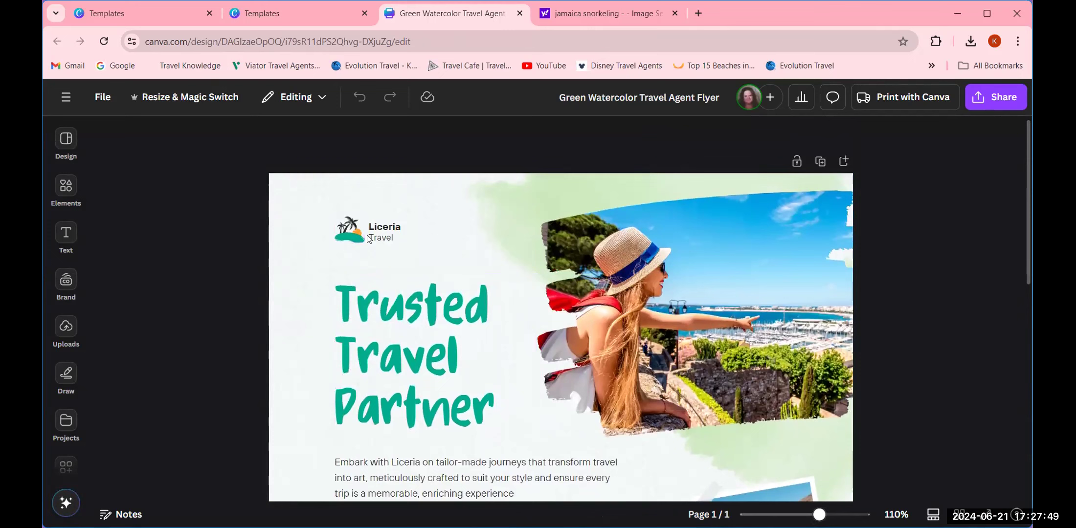
- Examine the flyer's title, service headings and first testimonial card as text areas that can be customized
{"action": "left_click", "coordinate": [412, 320]}
{"action": "scroll", "coordinate": [466, 361], "scroll_direction": "down", "scroll_amount": 3}
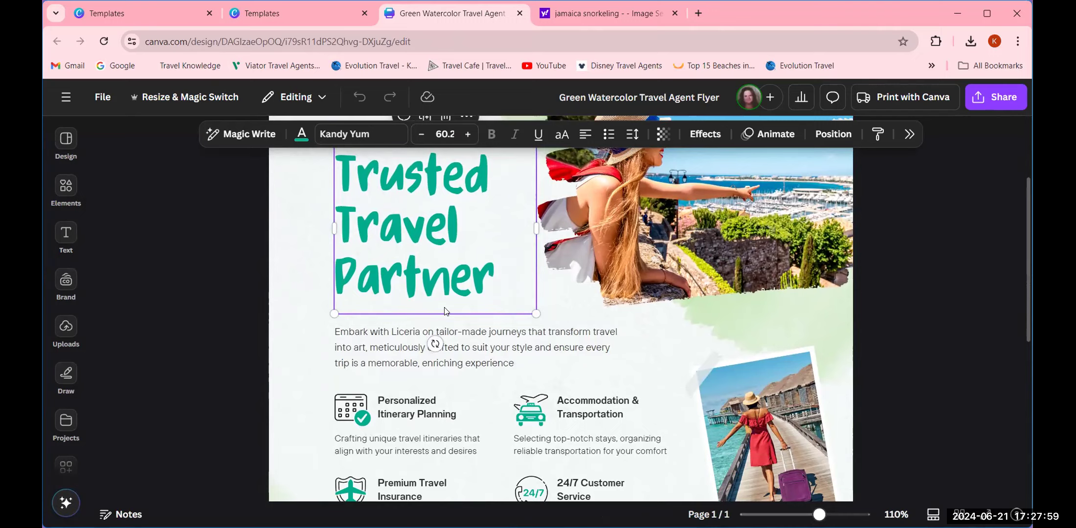
{"action": "scroll", "coordinate": [405, 328], "scroll_direction": "up", "scroll_amount": 3}
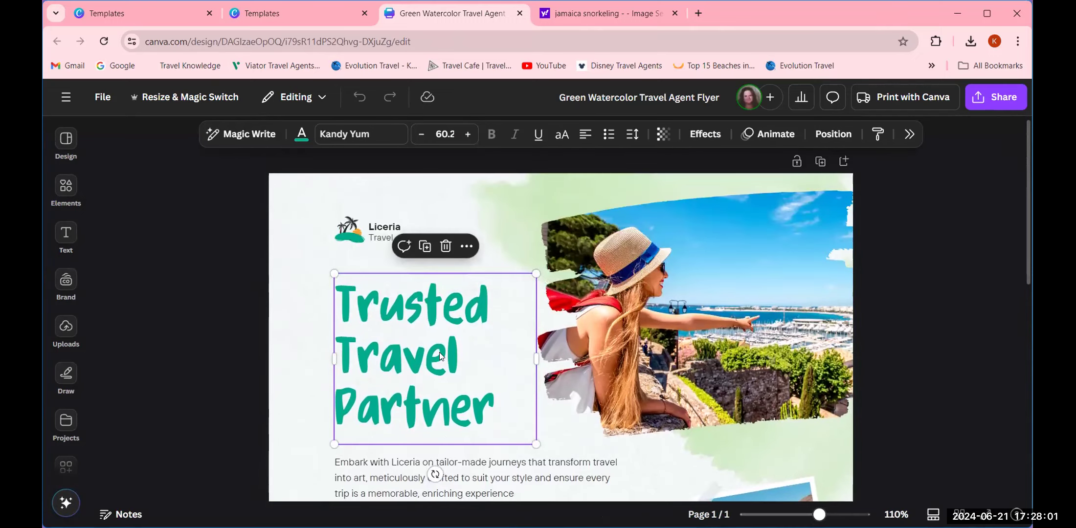
{"action": "scroll", "coordinate": [400, 309], "scroll_direction": "down", "scroll_amount": 6}
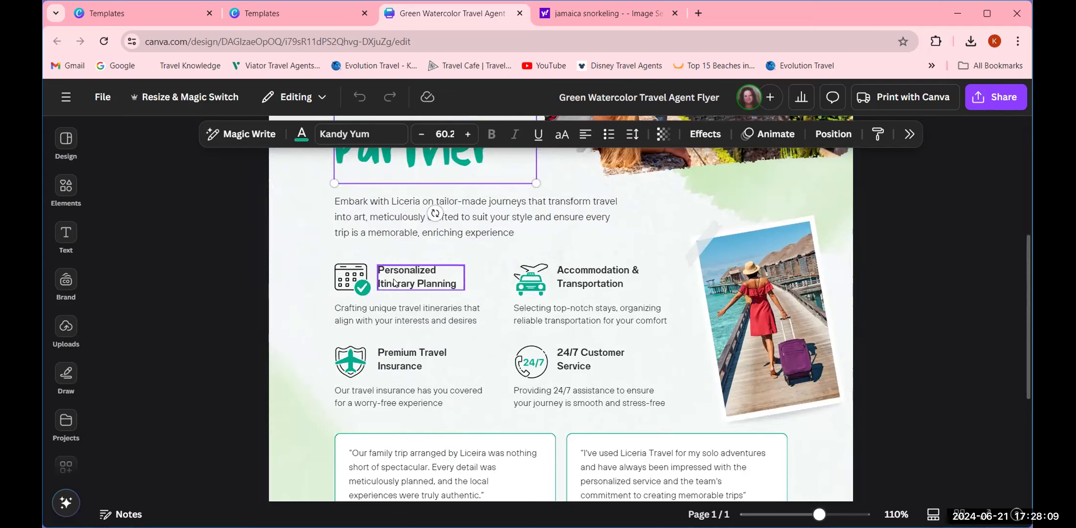
{"action": "left_click", "coordinate": [588, 285]}
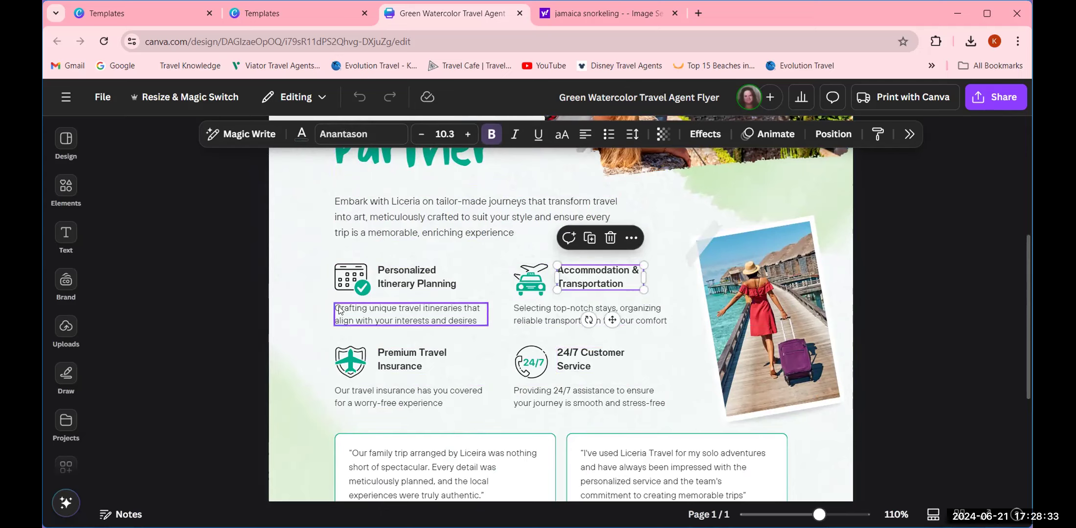
{"action": "scroll", "coordinate": [410, 337], "scroll_direction": "down", "scroll_amount": 4}
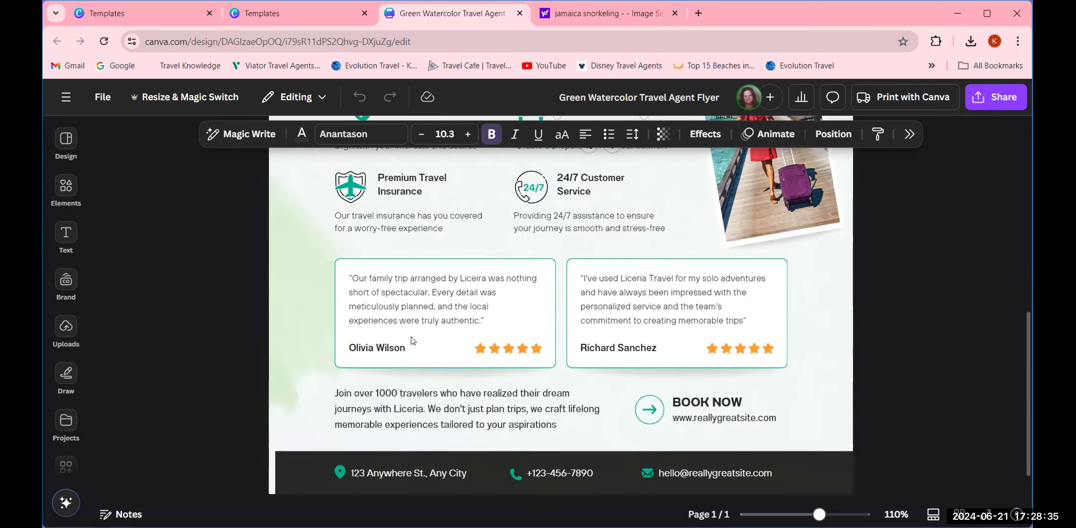
{"action": "left_click", "coordinate": [415, 292]}
{"action": "scroll", "coordinate": [415, 292], "scroll_direction": "up", "scroll_amount": 10}
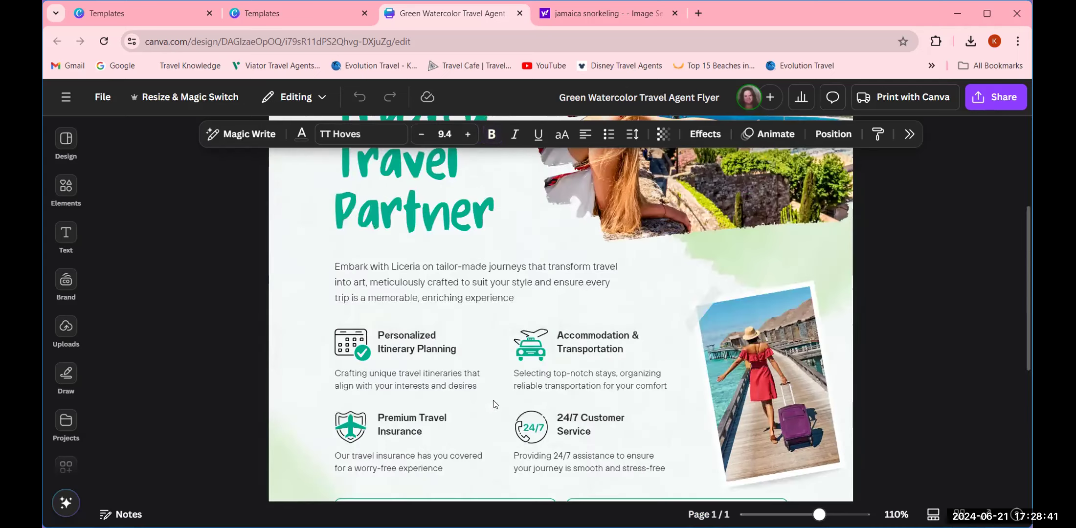
{"action": "scroll", "coordinate": [793, 344], "scroll_direction": "down", "scroll_amount": 10}
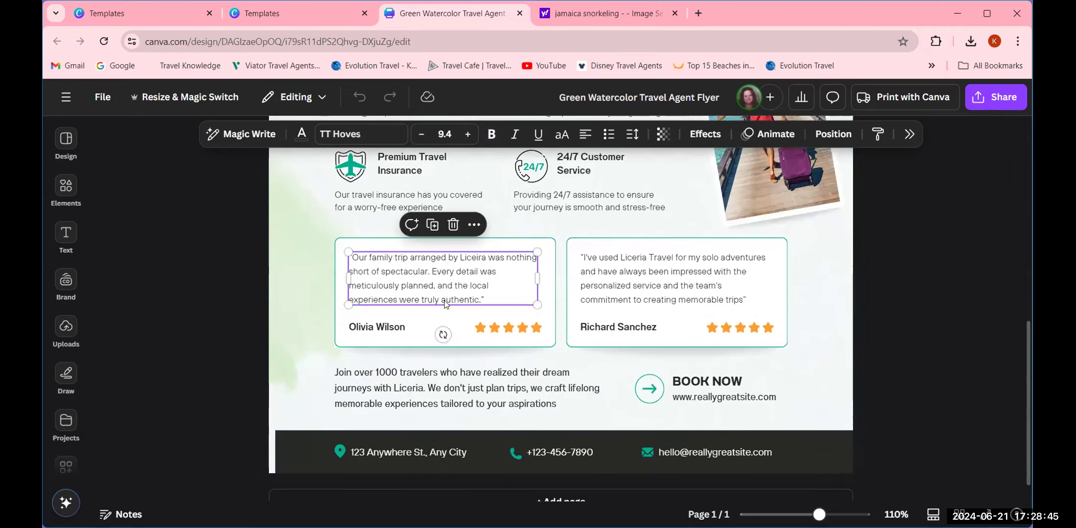
{"action": "left_click", "coordinate": [497, 327]}
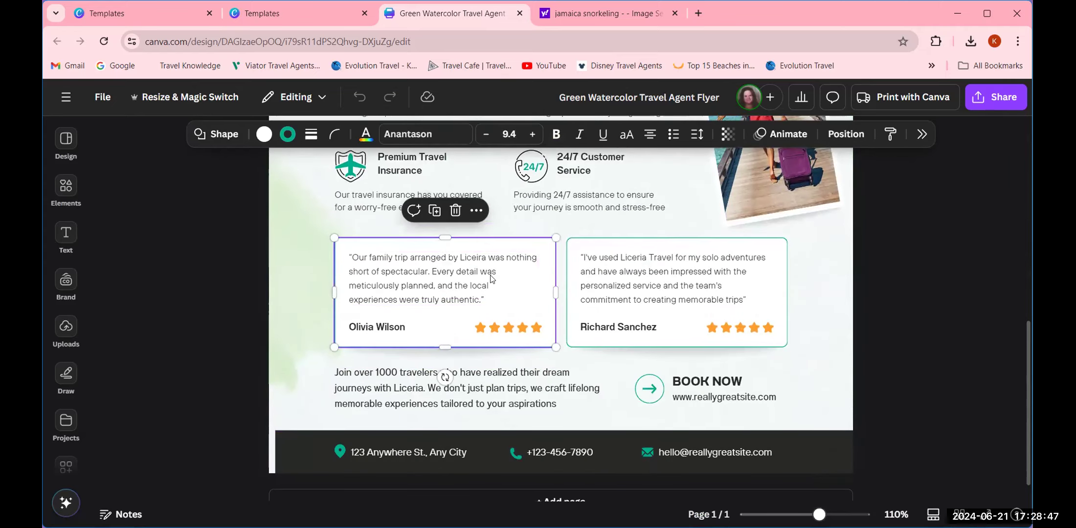
- Delete the white background box and all five rating stars from the first testimonial, keeping its quote text
{"action": "left_click", "coordinate": [456, 210]}
{"action": "left_click", "coordinate": [468, 327]}
{"action": "left_click", "coordinate": [454, 271]}
{"action": "left_click", "coordinate": [508, 328]}
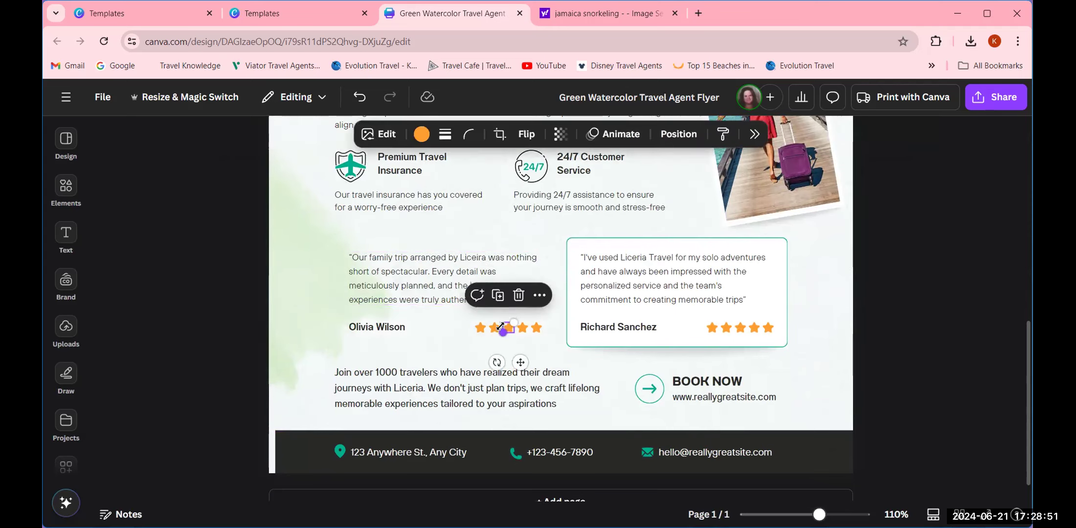
{"action": "left_click", "coordinate": [518, 296]}
{"action": "left_click", "coordinate": [521, 328]}
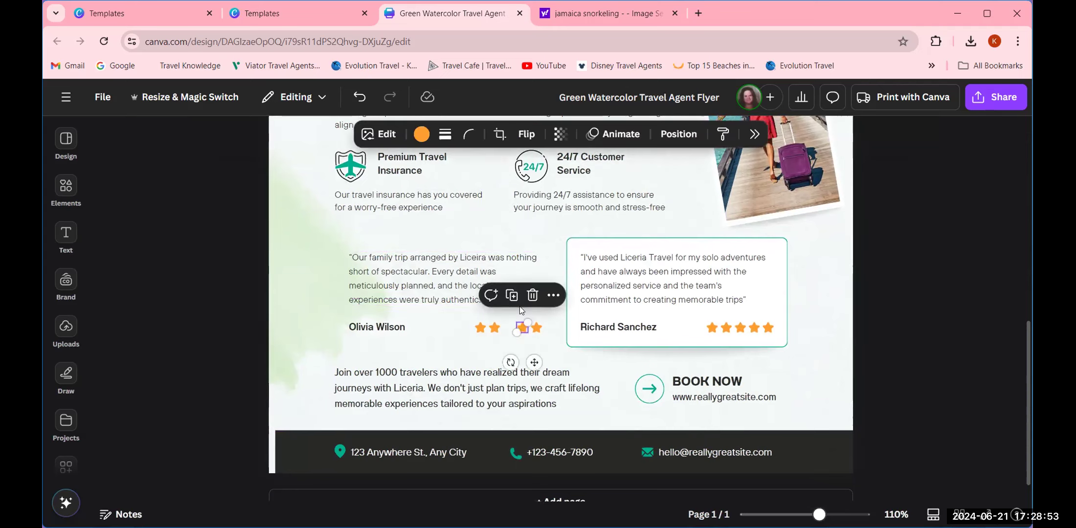
{"action": "left_click", "coordinate": [533, 295]}
{"action": "left_click", "coordinate": [534, 326]}
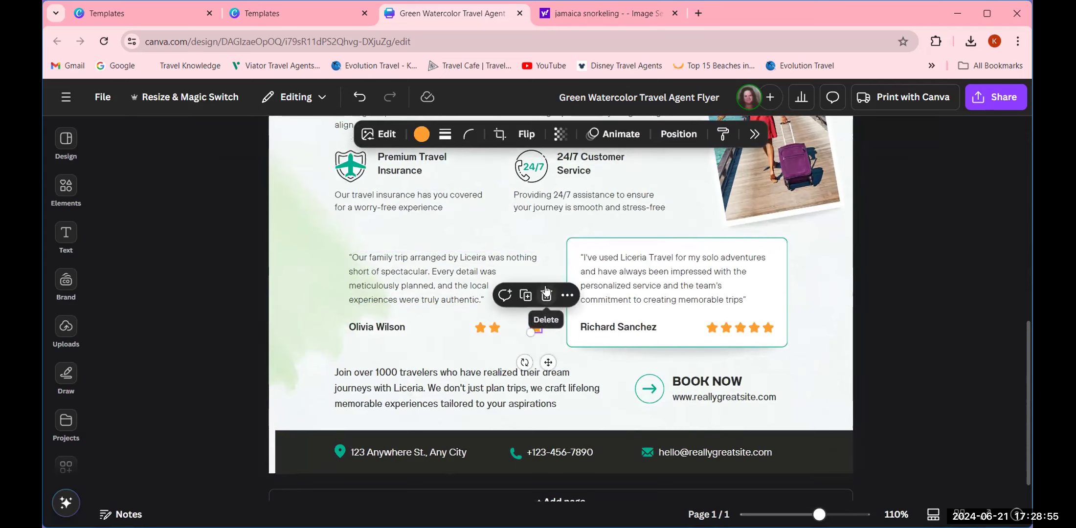
{"action": "left_click", "coordinate": [546, 296]}
{"action": "left_click", "coordinate": [494, 328]}
{"action": "left_click", "coordinate": [505, 295]}
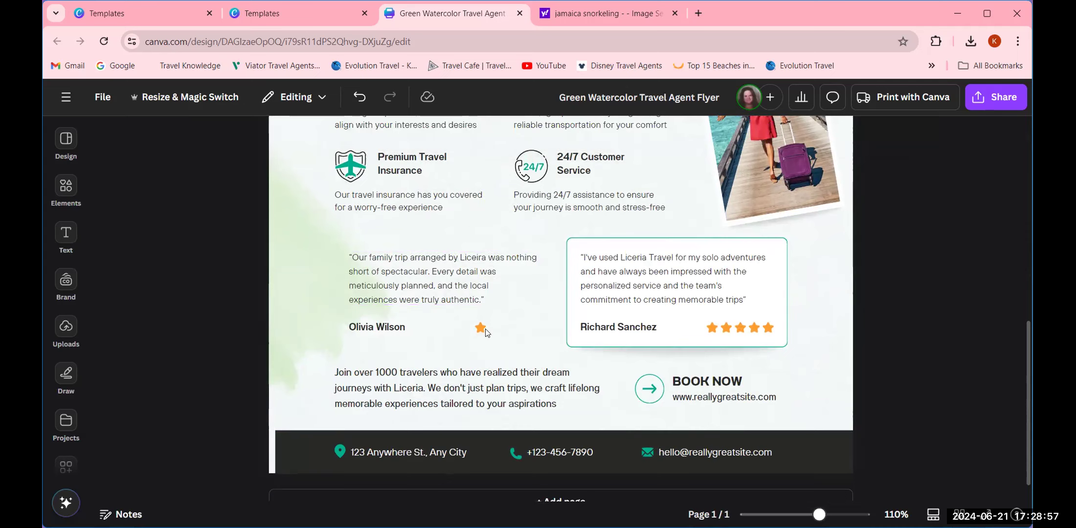
{"action": "left_click", "coordinate": [480, 328]}
{"action": "left_click", "coordinate": [491, 295]}
- Delete the reviewer's name beneath the first testimonial and select the remaining quote text
{"action": "left_click", "coordinate": [386, 329]}
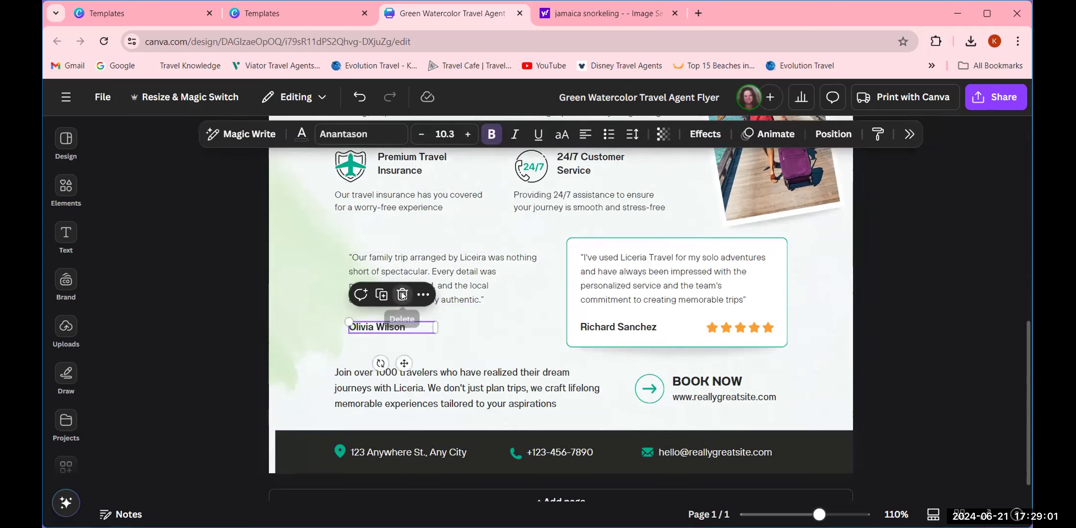
{"action": "left_click", "coordinate": [402, 294]}
{"action": "left_click", "coordinate": [402, 294]}
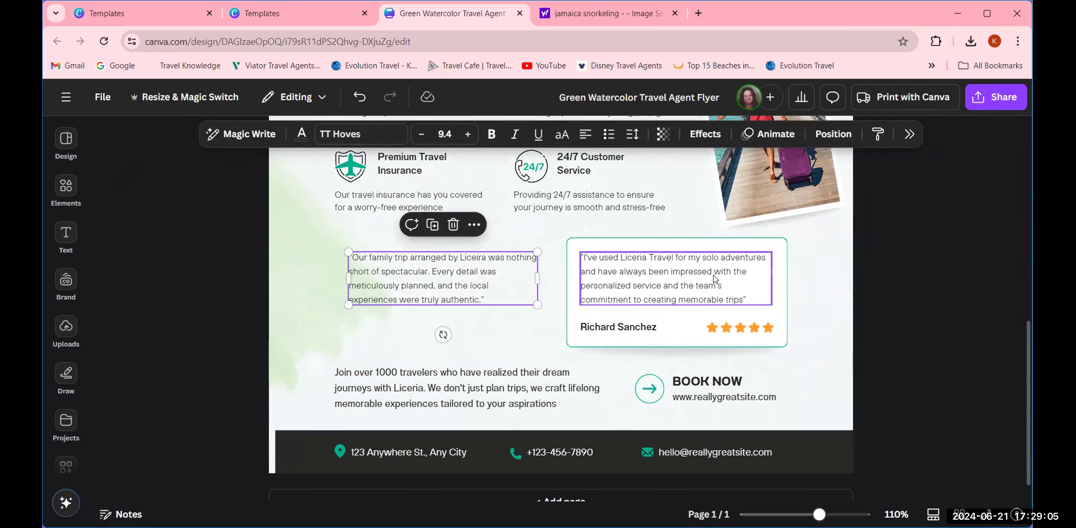
- Shift the dark contact footer bar so it lines up with both side edges of the page
{"action": "scroll", "coordinate": [501, 359], "scroll_direction": "down", "scroll_amount": 1}
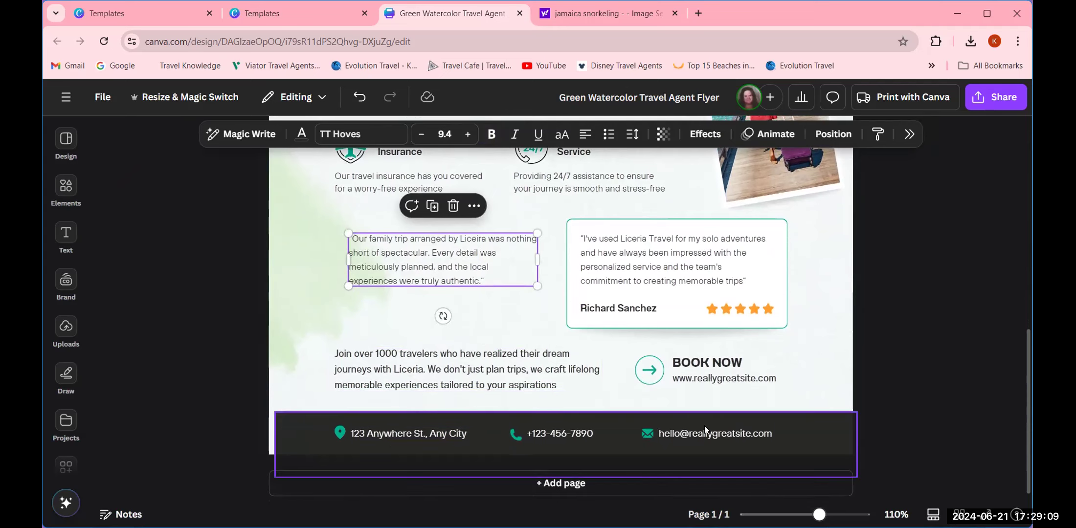
{"action": "left_click", "coordinate": [815, 430]}
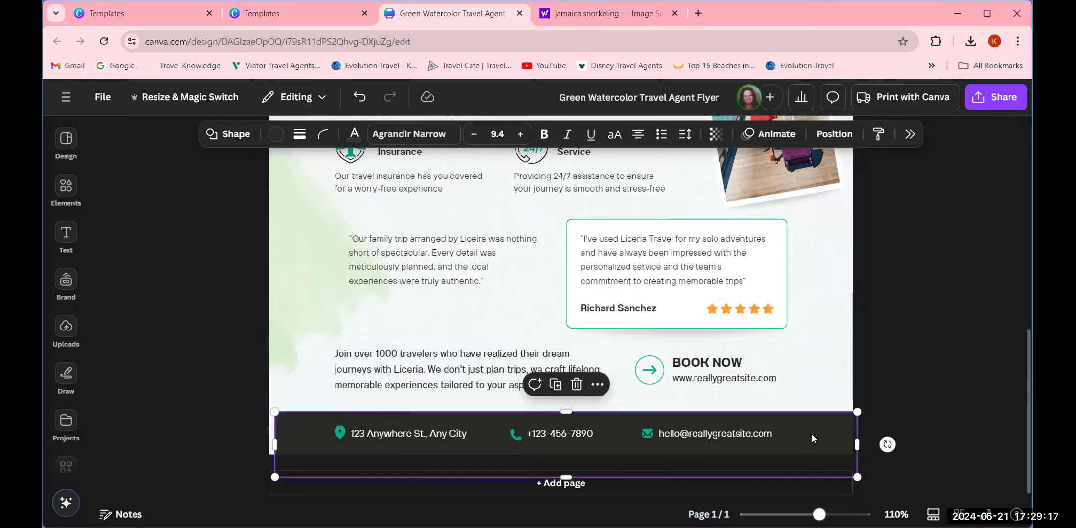
{"action": "left_click_drag", "start_coordinate": [811, 434], "coordinate": [804, 433]}
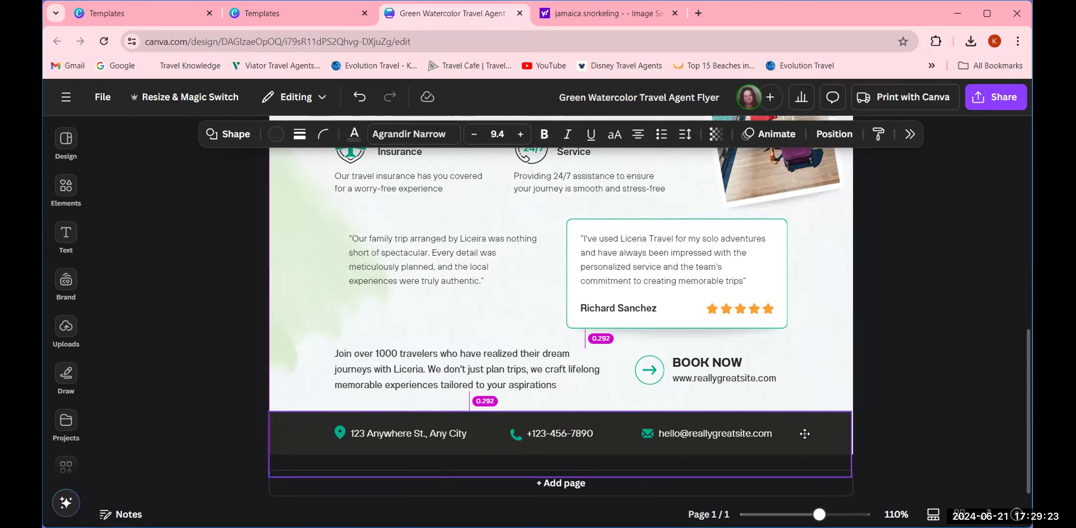
{"action": "left_click_drag", "start_coordinate": [805, 435], "coordinate": [805, 435]}
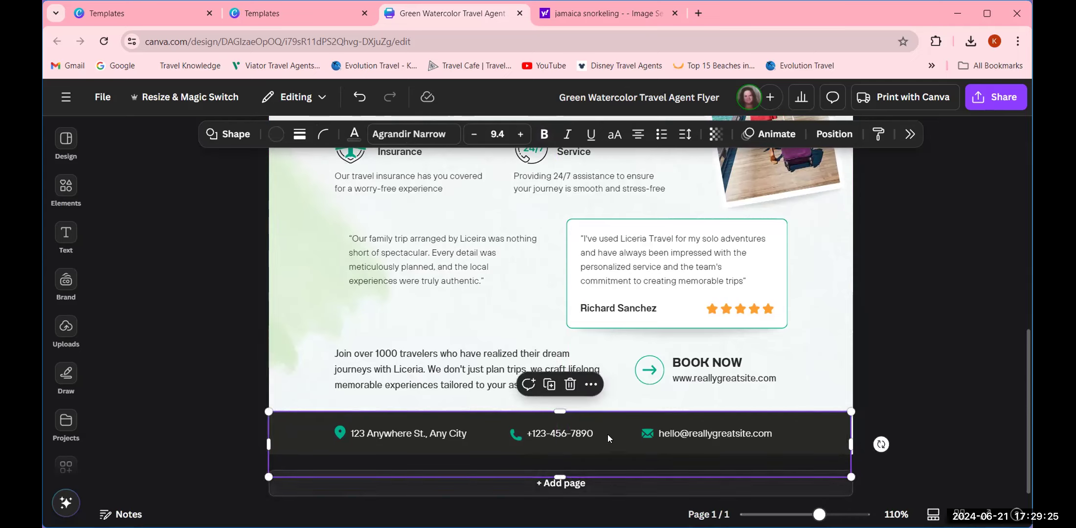
{"action": "mouse_move", "coordinate": [305, 428]}
{"action": "left_mouse_down"}
{"action": "mouse_move", "coordinate": [312, 489]}
{"action": "mouse_move", "coordinate": [329, 436]}
{"action": "mouse_move", "coordinate": [331, 474]}
{"action": "mouse_move", "coordinate": [323, 430]}
{"action": "mouse_move", "coordinate": [306, 433]}
{"action": "mouse_move", "coordinate": [307, 423]}
{"action": "left_mouse_up"}
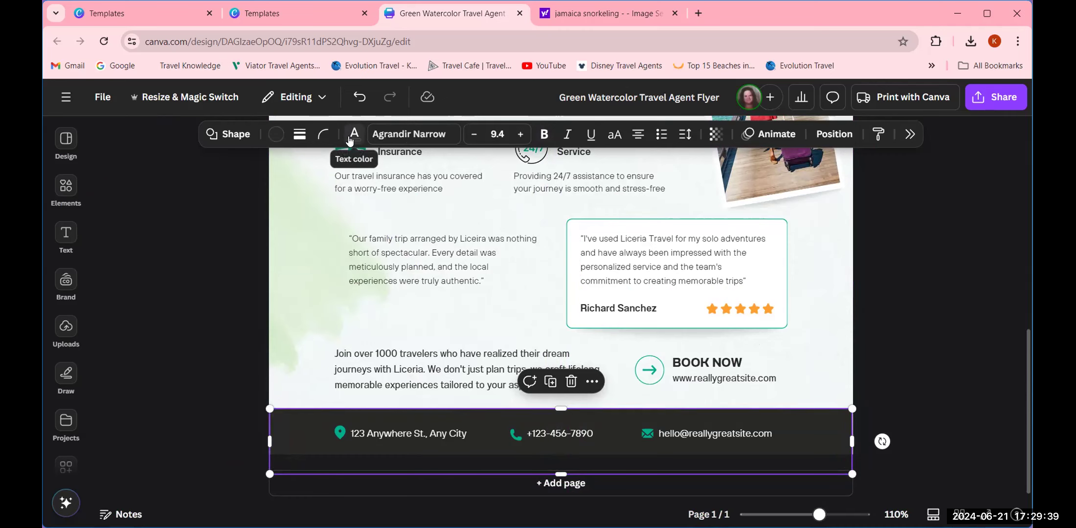
- Recolor the contact footer bar with the muted purple from the Brand Kit's Icy Gradient palette
{"action": "left_click", "coordinate": [63, 284]}
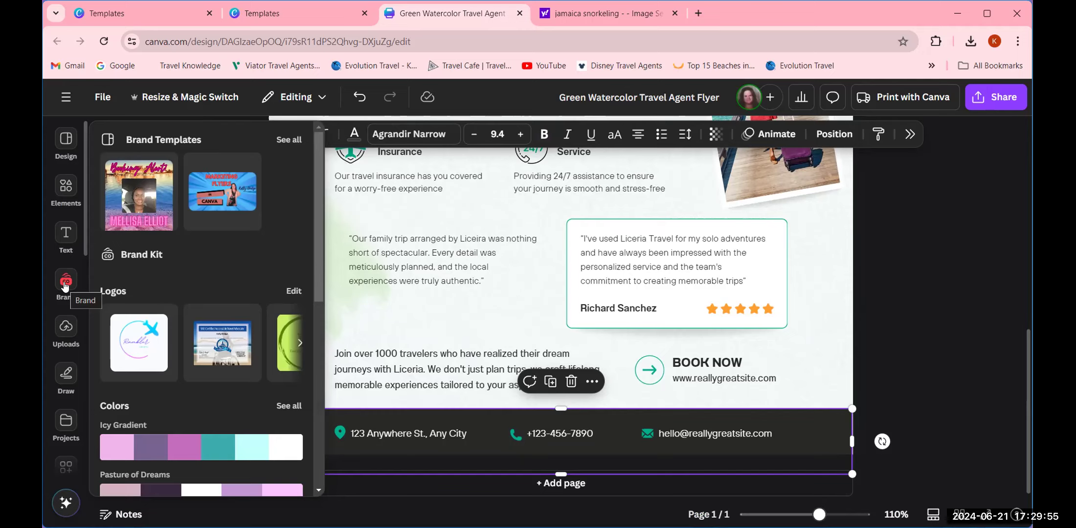
{"action": "mouse_move", "coordinate": [213, 448]}
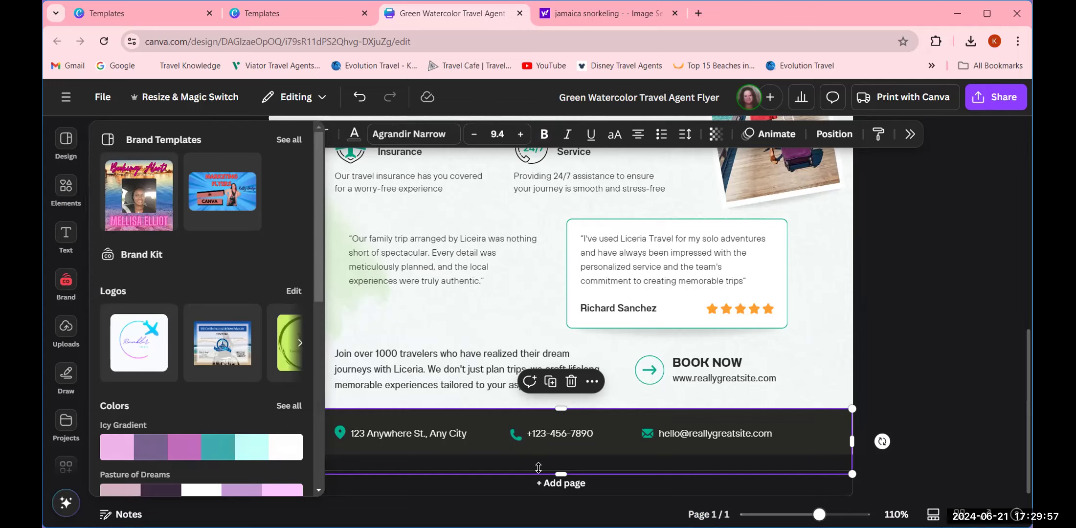
{"action": "left_click", "coordinate": [495, 419]}
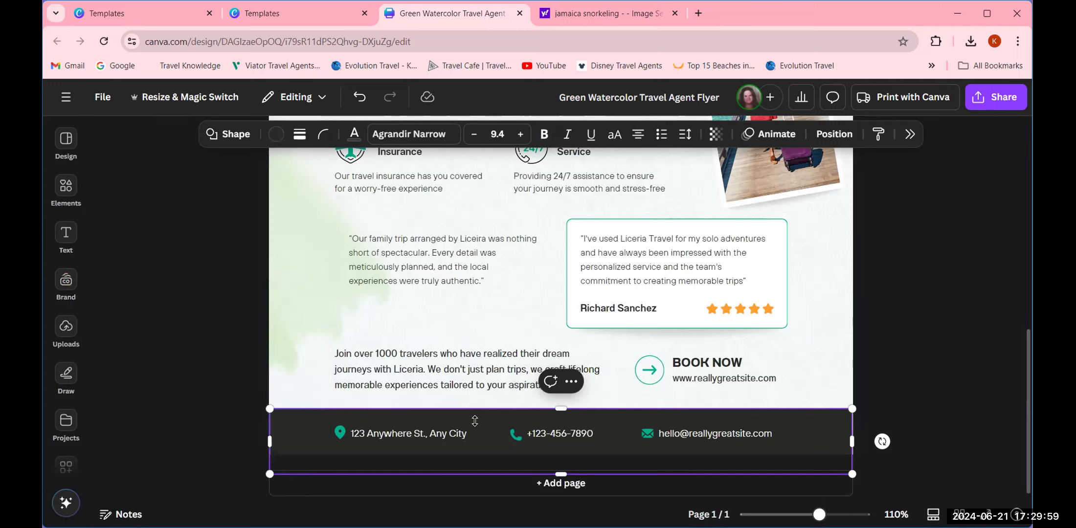
{"action": "left_click", "coordinate": [276, 134]}
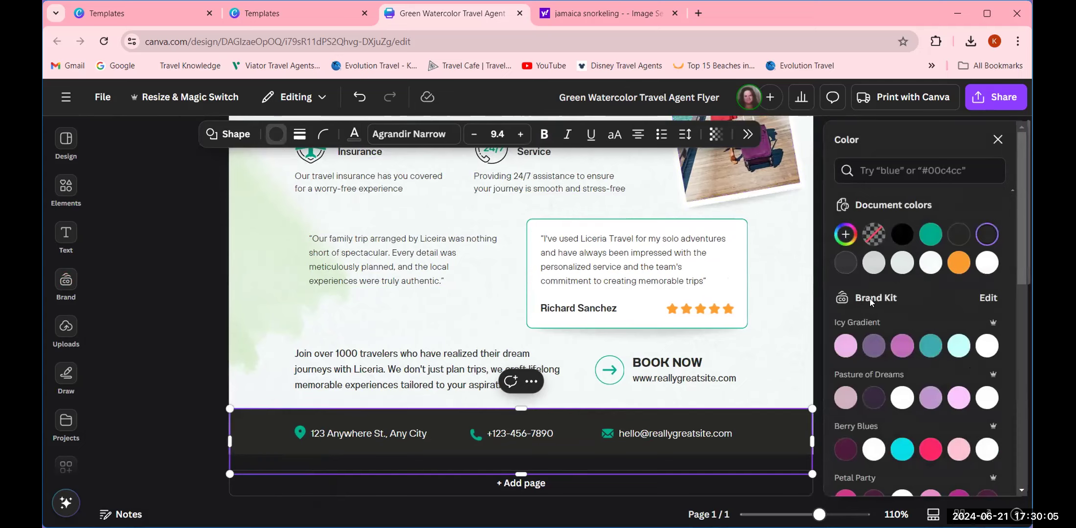
{"action": "scroll", "coordinate": [915, 330], "scroll_direction": "down", "scroll_amount": 5}
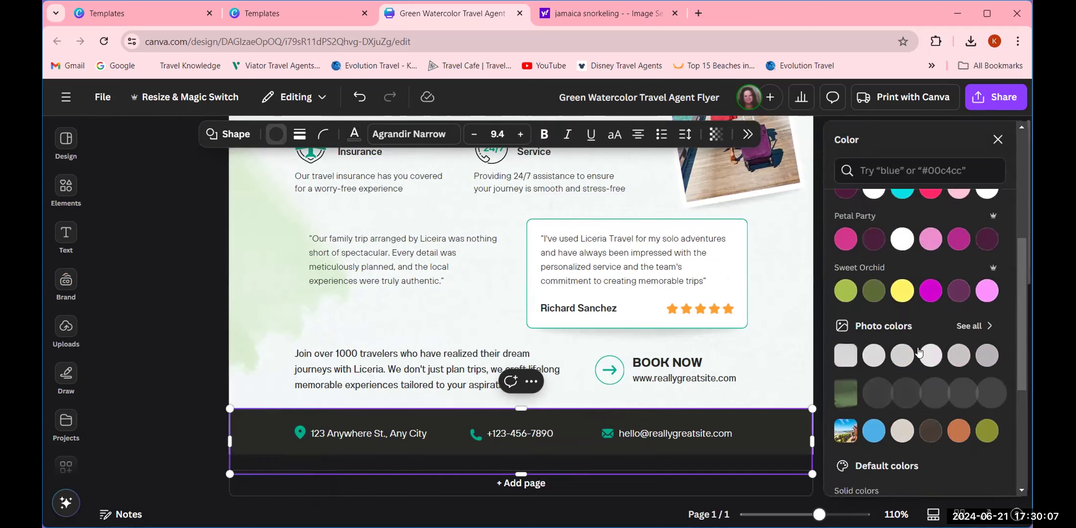
{"action": "scroll", "coordinate": [919, 352], "scroll_direction": "up", "scroll_amount": 5}
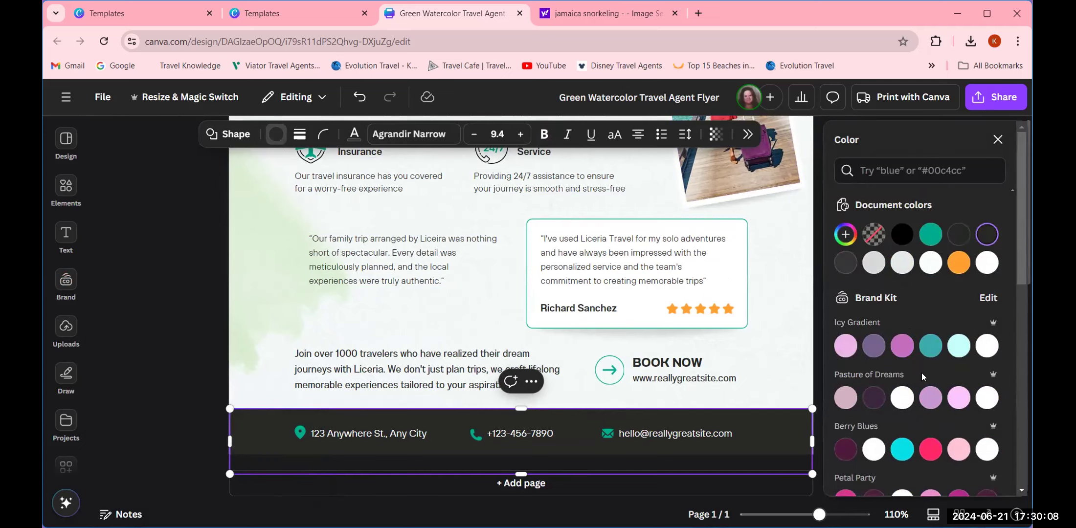
{"action": "left_click", "coordinate": [871, 347]}
{"action": "scroll", "coordinate": [537, 419], "scroll_direction": "up", "scroll_amount": 10}
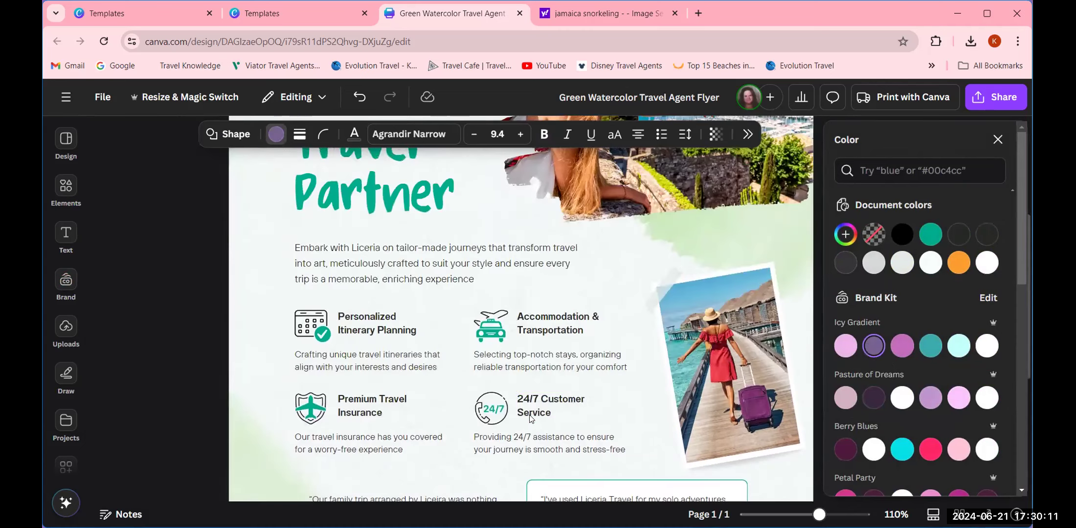
- Recolor the location pin icon in the footer to the Berry Blues bright pink and apply it to all matching green elements
{"action": "scroll", "coordinate": [528, 420], "scroll_direction": "down", "scroll_amount": 10}
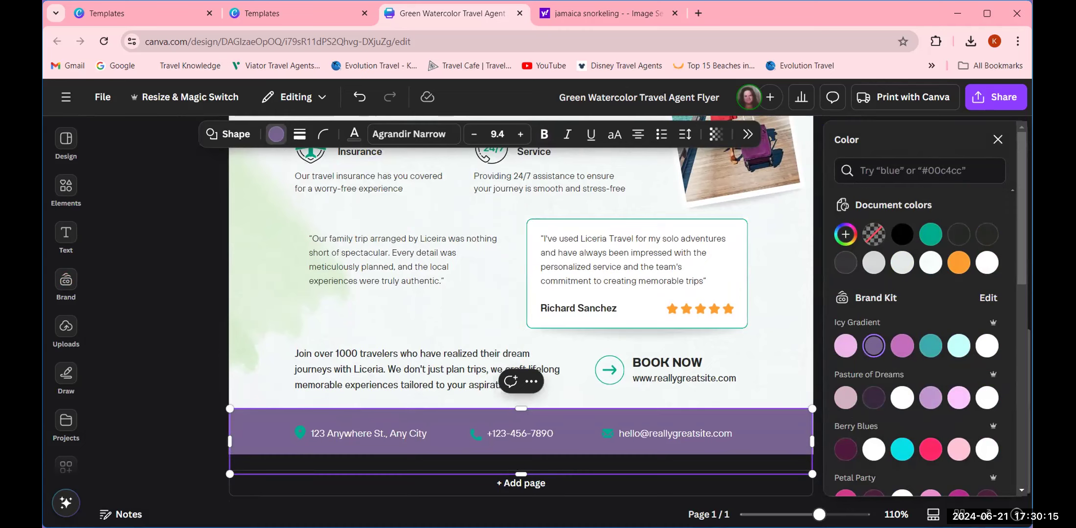
{"action": "left_click", "coordinate": [298, 433]}
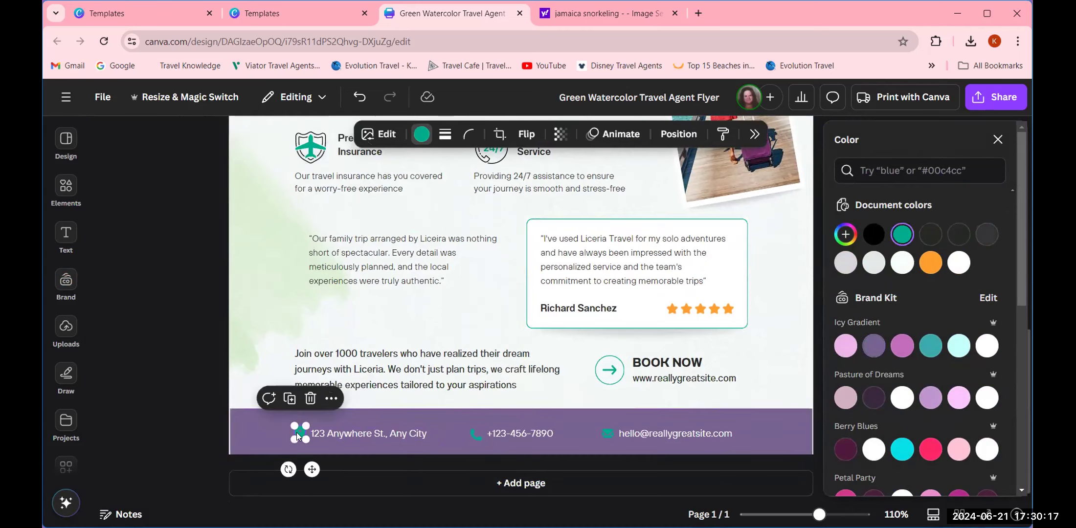
{"action": "left_click", "coordinate": [421, 134]}
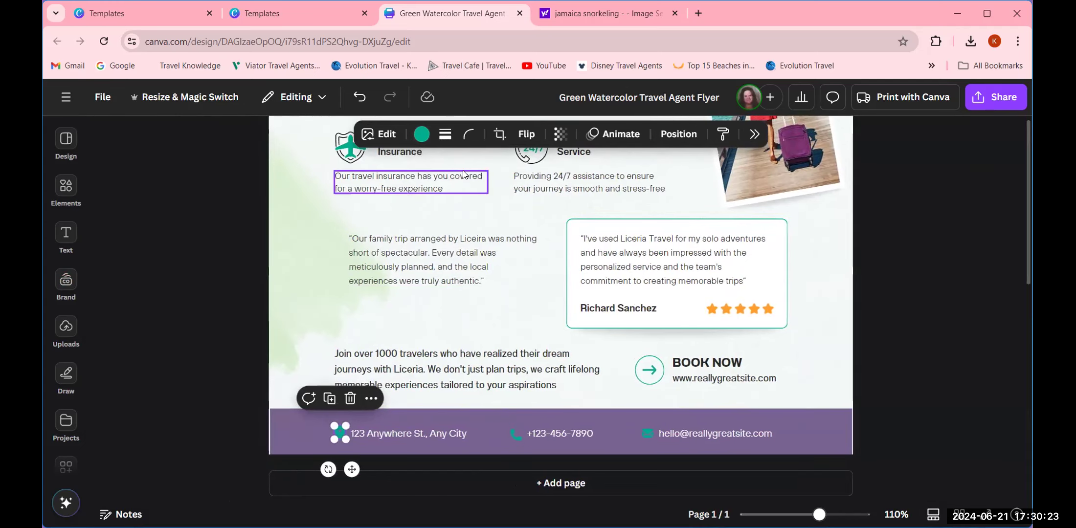
{"action": "left_click", "coordinate": [421, 134]}
{"action": "left_click", "coordinate": [930, 449]}
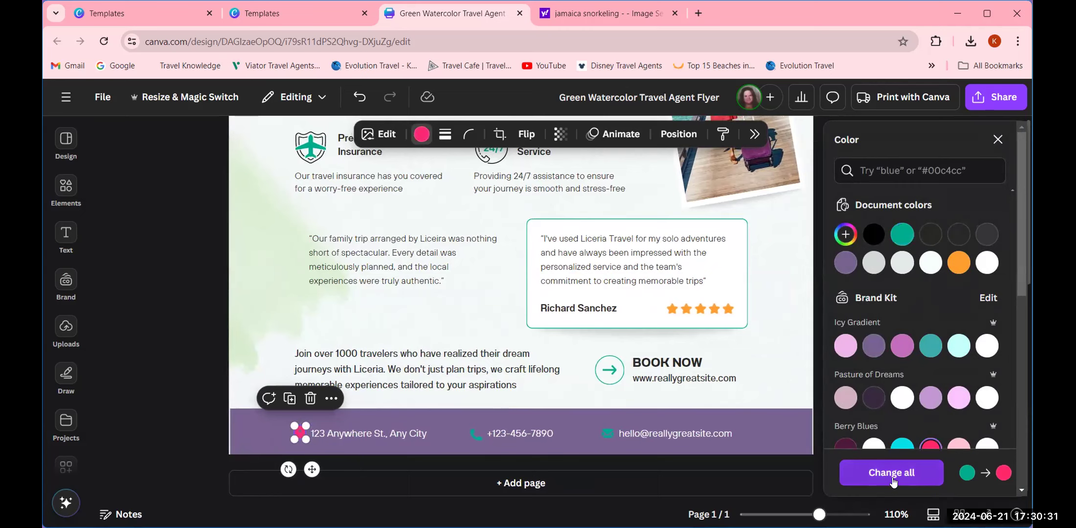
{"action": "left_click", "coordinate": [891, 473]}
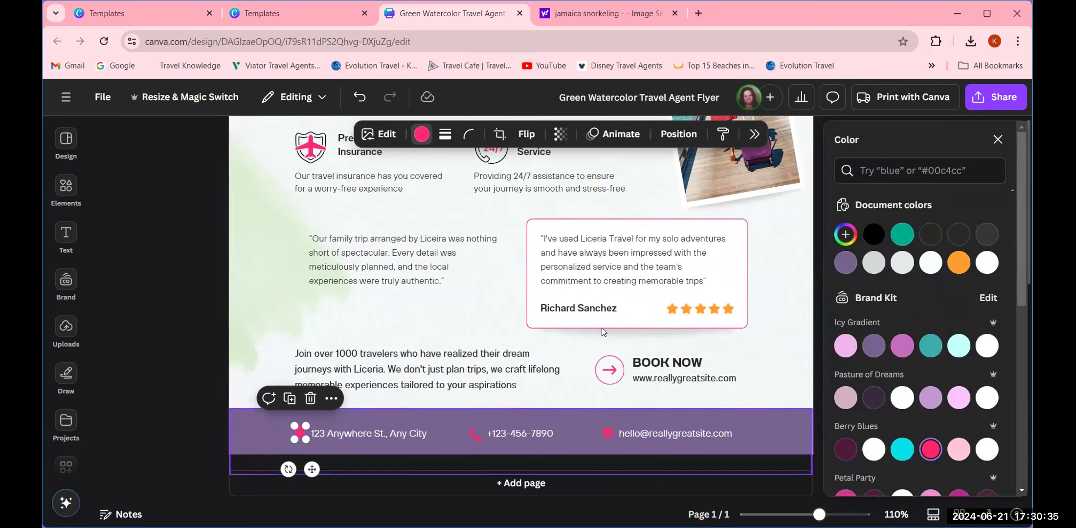
- Review the whole flyer from headline to footer to check which elements use the pink accent color
{"action": "scroll", "coordinate": [595, 348], "scroll_direction": "up", "scroll_amount": 8}
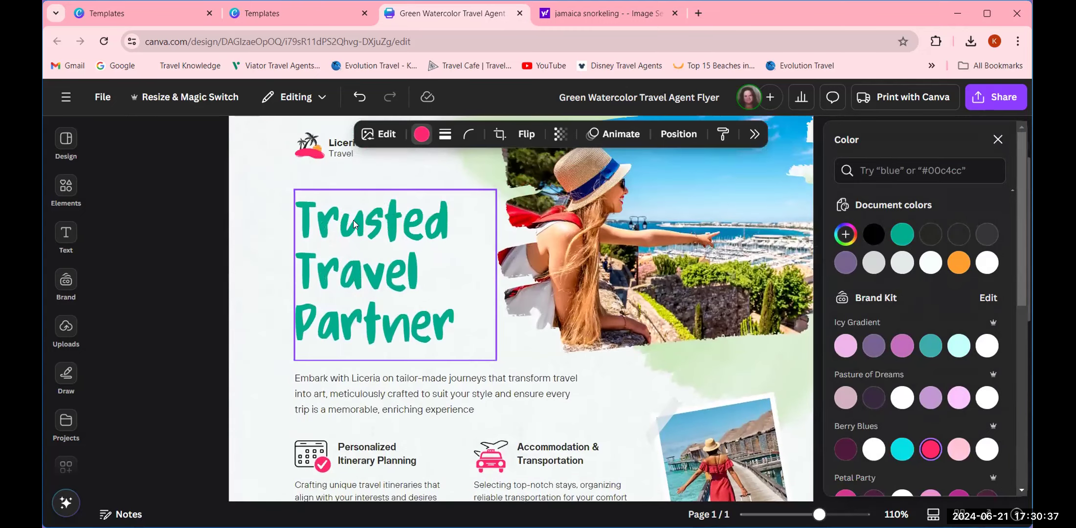
{"action": "scroll", "coordinate": [355, 224], "scroll_direction": "down", "scroll_amount": 3}
{"action": "scroll", "coordinate": [348, 217], "scroll_direction": "up", "scroll_amount": 3}
{"action": "scroll", "coordinate": [363, 285], "scroll_direction": "down", "scroll_amount": 5}
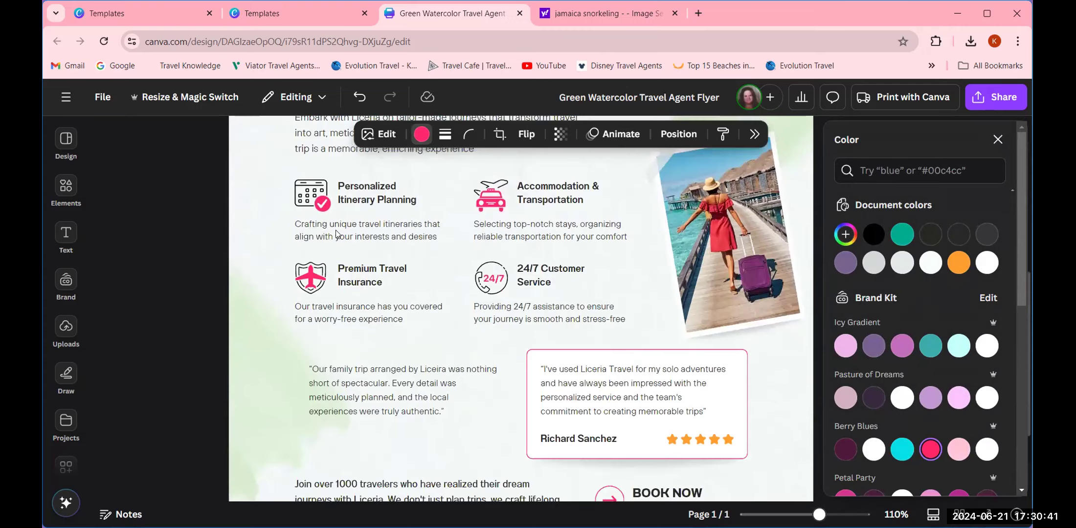
{"action": "scroll", "coordinate": [600, 402], "scroll_direction": "down", "scroll_amount": 2}
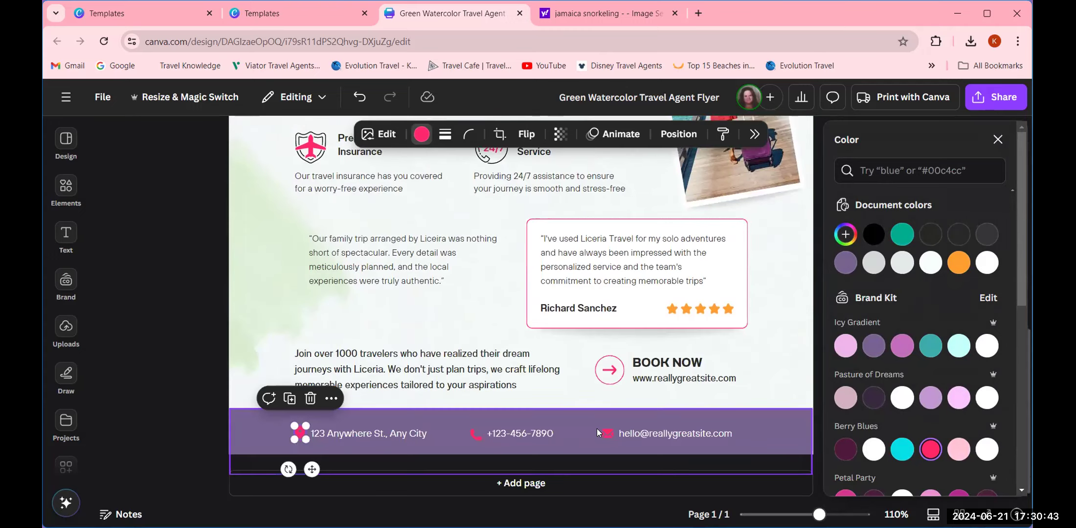
{"action": "scroll", "coordinate": [597, 429], "scroll_direction": "up", "scroll_amount": 8}
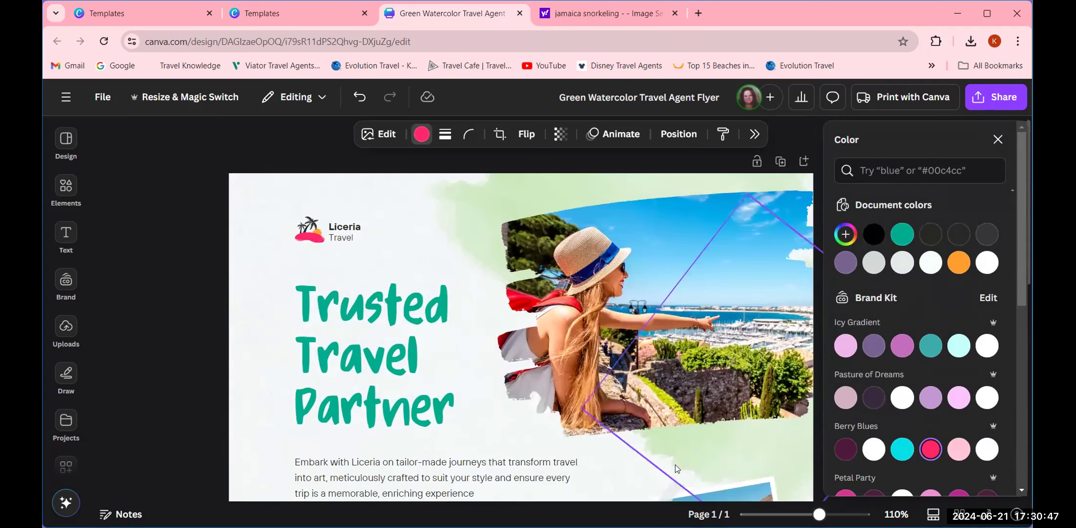
{"action": "scroll", "coordinate": [675, 464], "scroll_direction": "down", "scroll_amount": 5}
{"action": "scroll", "coordinate": [674, 464], "scroll_direction": "down", "scroll_amount": 3}
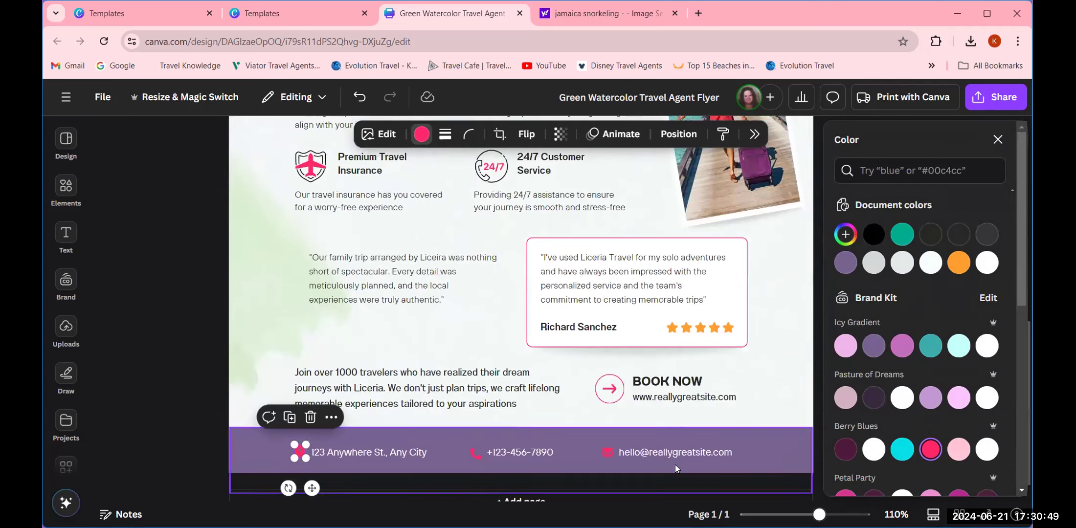
{"action": "scroll", "coordinate": [734, 462], "scroll_direction": "up", "scroll_amount": 8}
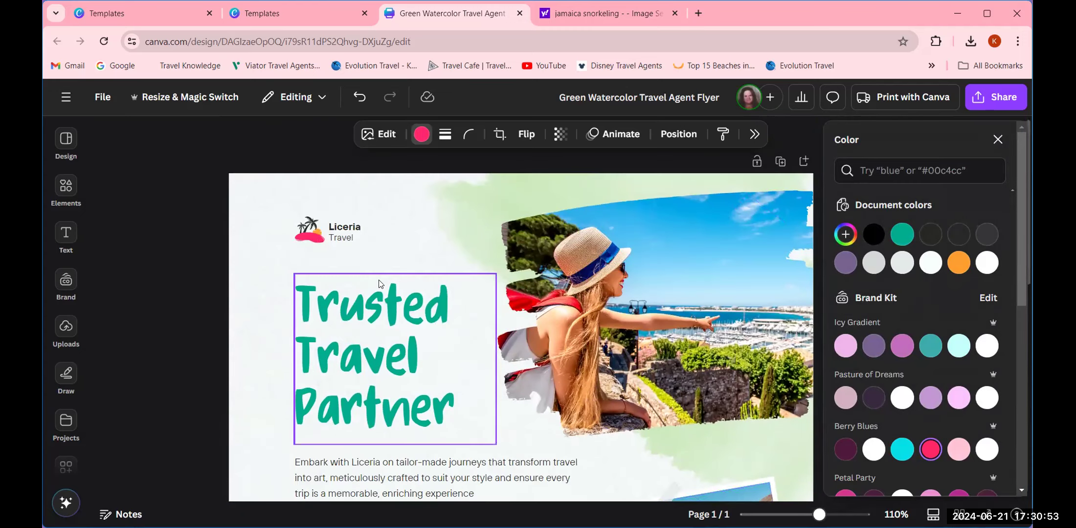
- Replace the palm-tree logo above the headline with the Rambler Travel logo from the brand kit, shrunk to a small size
{"action": "left_click", "coordinate": [312, 228]}
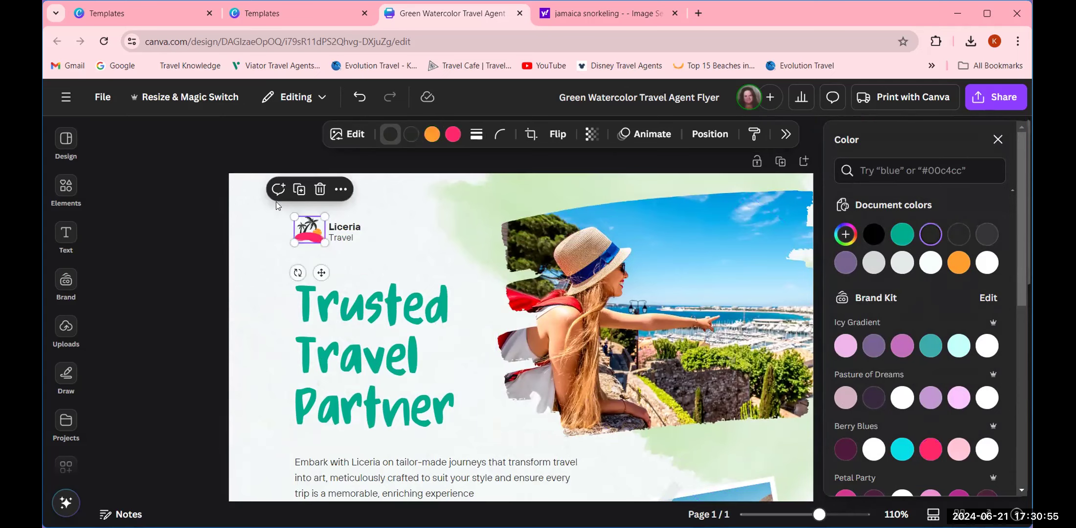
{"action": "left_click", "coordinate": [319, 190]}
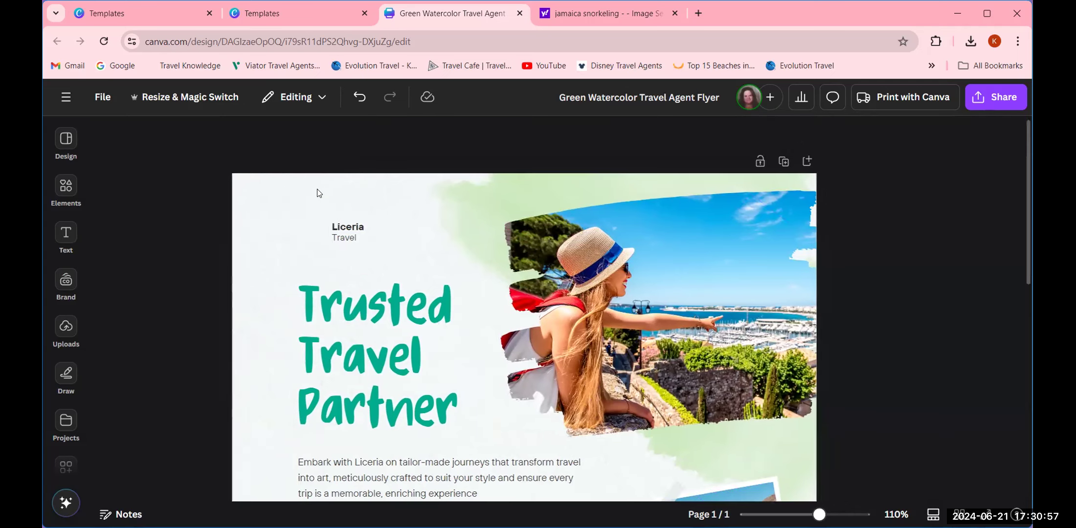
{"action": "left_click", "coordinate": [66, 235]}
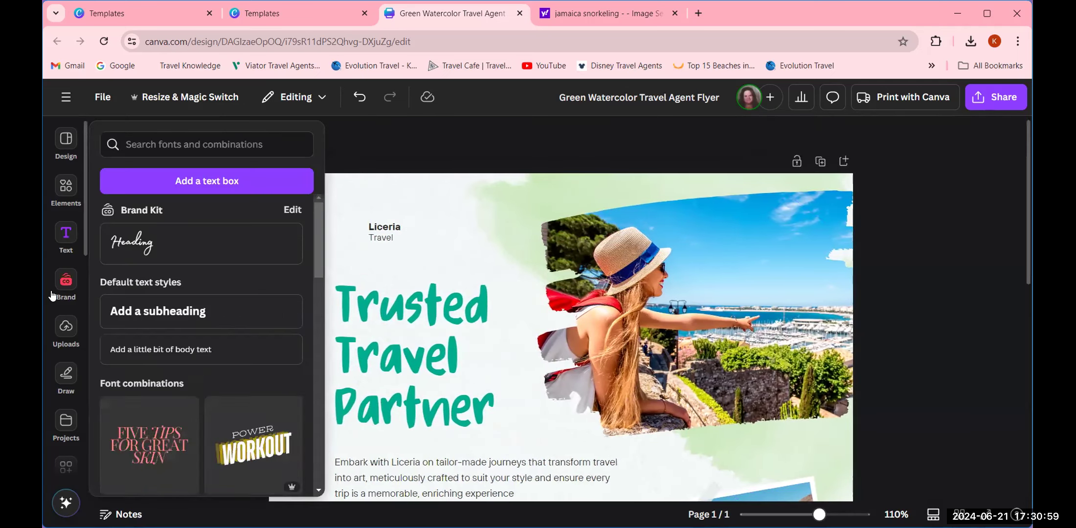
{"action": "left_click", "coordinate": [53, 294]}
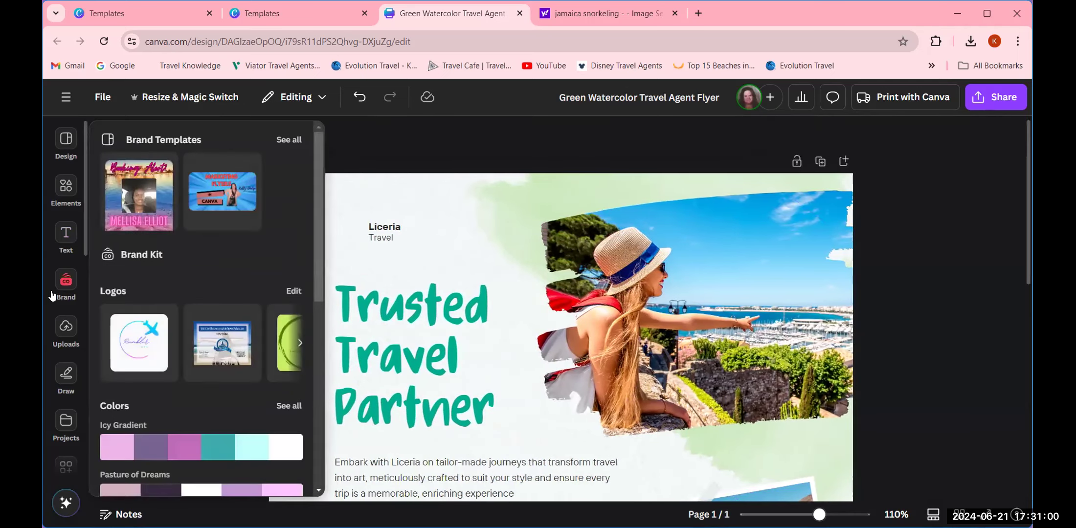
{"action": "left_click", "coordinate": [142, 352]}
{"action": "left_click", "coordinate": [572, 450]}
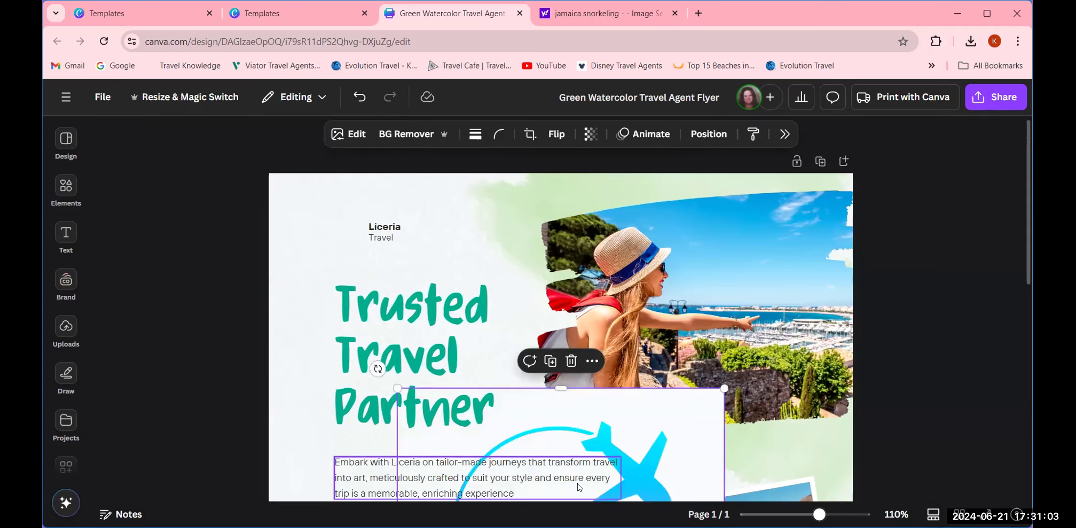
{"action": "left_click", "coordinate": [572, 462]}
{"action": "left_click_drag", "start_coordinate": [659, 421], "coordinate": [533, 227]}
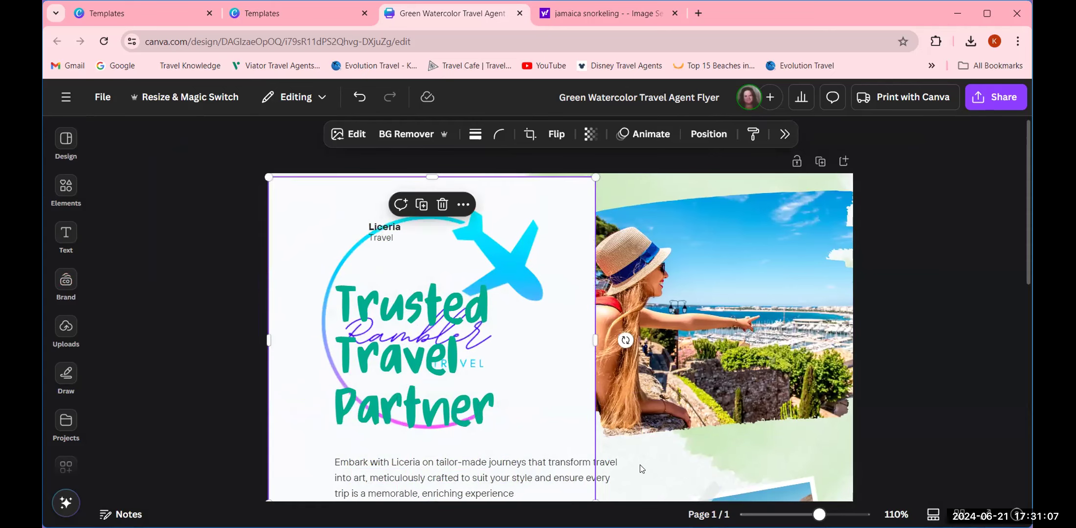
{"action": "left_click_drag", "start_coordinate": [588, 177], "coordinate": [334, 438]}
- Add a small circular frame in the flyer's upper-left corner and place the Rambler Travel logo inside it
{"action": "left_click", "coordinate": [64, 188]}
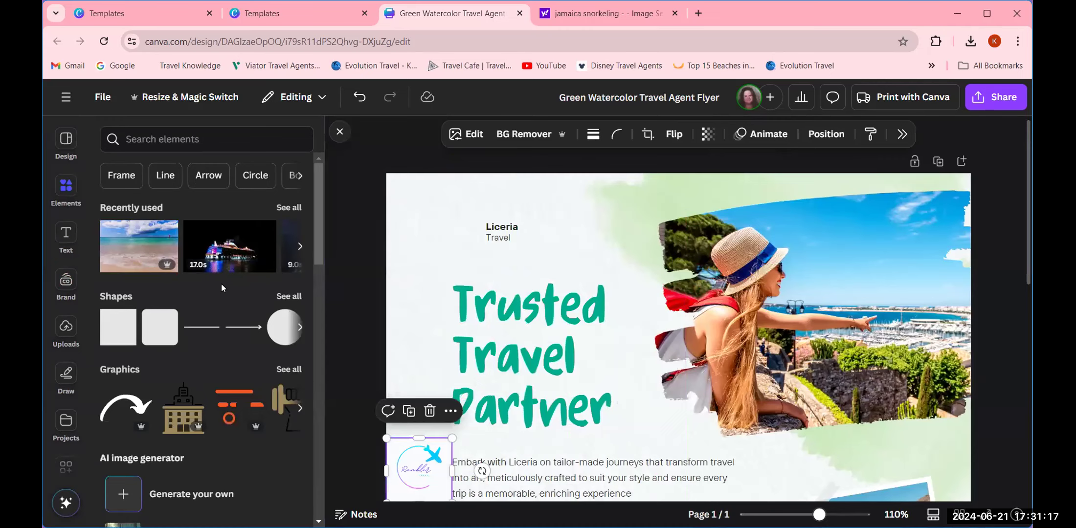
{"action": "scroll", "coordinate": [211, 354], "scroll_direction": "down", "scroll_amount": 10}
{"action": "scroll", "coordinate": [211, 364], "scroll_direction": "up", "scroll_amount": 10}
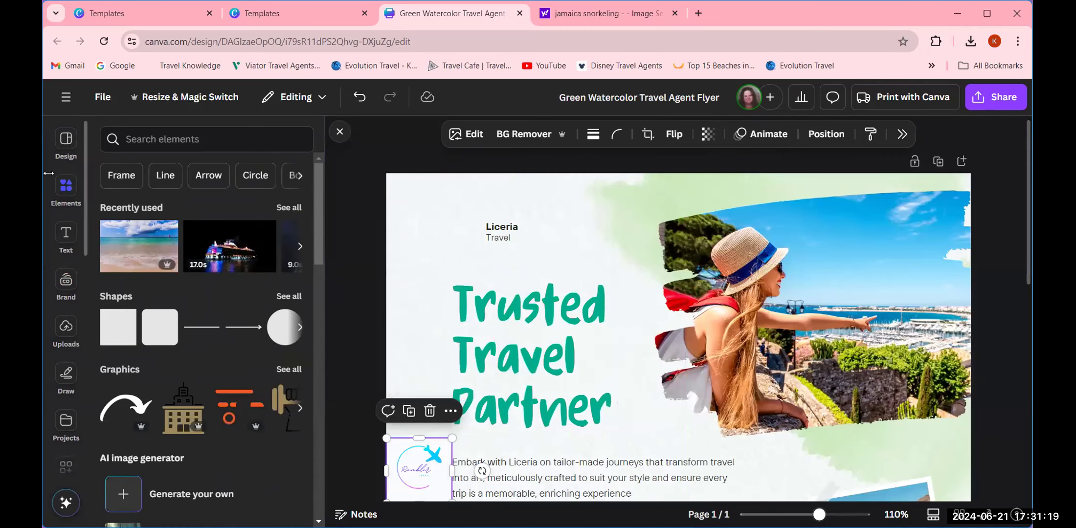
{"action": "left_click", "coordinate": [122, 175]}
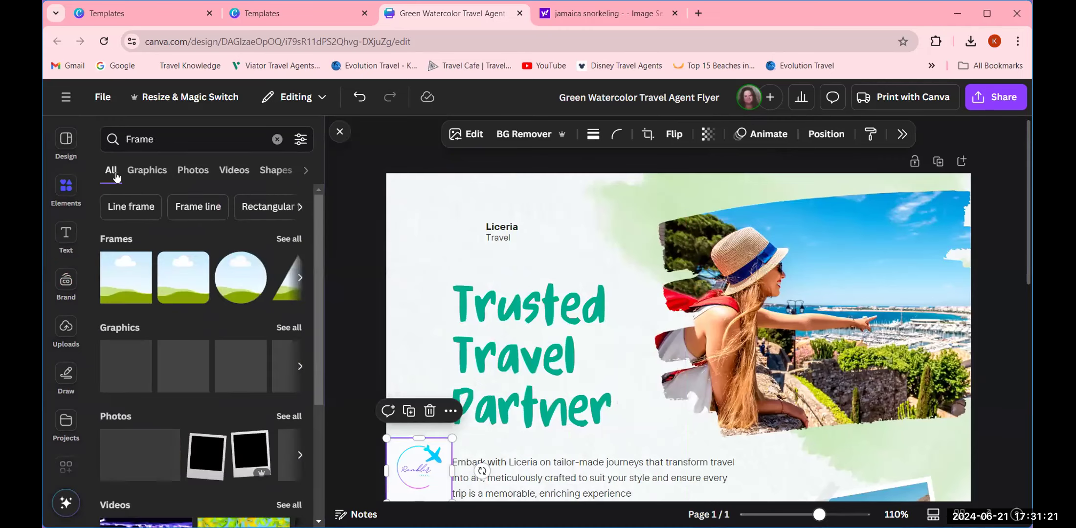
{"action": "left_click", "coordinate": [239, 265]}
{"action": "left_click_drag", "start_coordinate": [777, 470], "coordinate": [646, 262]}
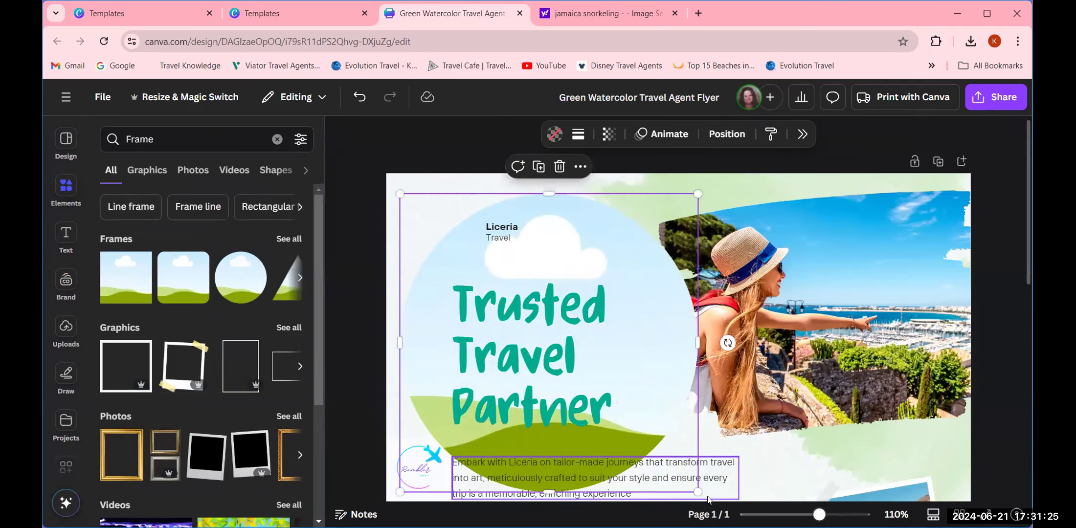
{"action": "left_click_drag", "start_coordinate": [697, 491], "coordinate": [423, 227]}
{"action": "left_click", "coordinate": [408, 479]}
{"action": "left_click_drag", "start_coordinate": [428, 335], "coordinate": [424, 213]}
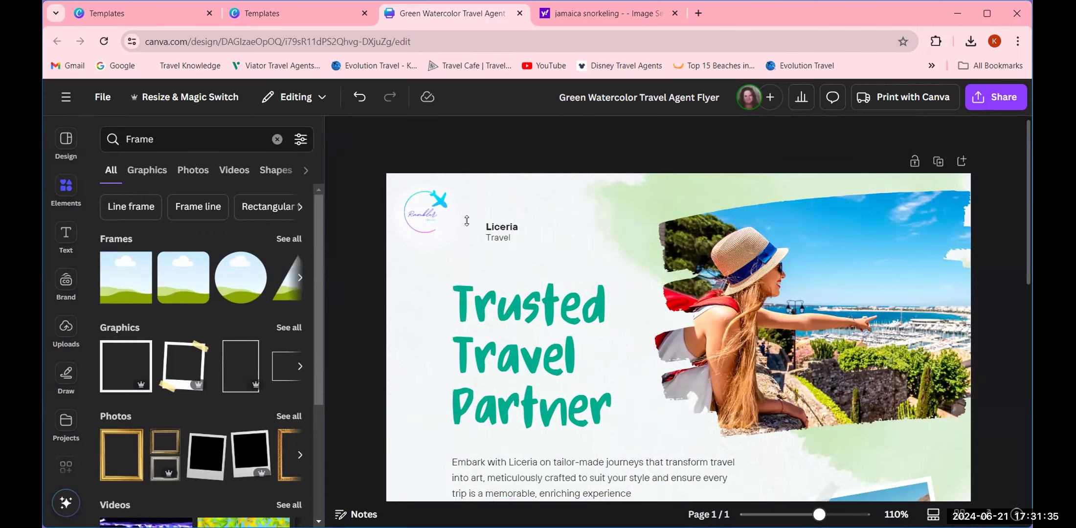
- Give the circular logo frame a solid border with a weight of 1
{"action": "left_click", "coordinate": [420, 224]}
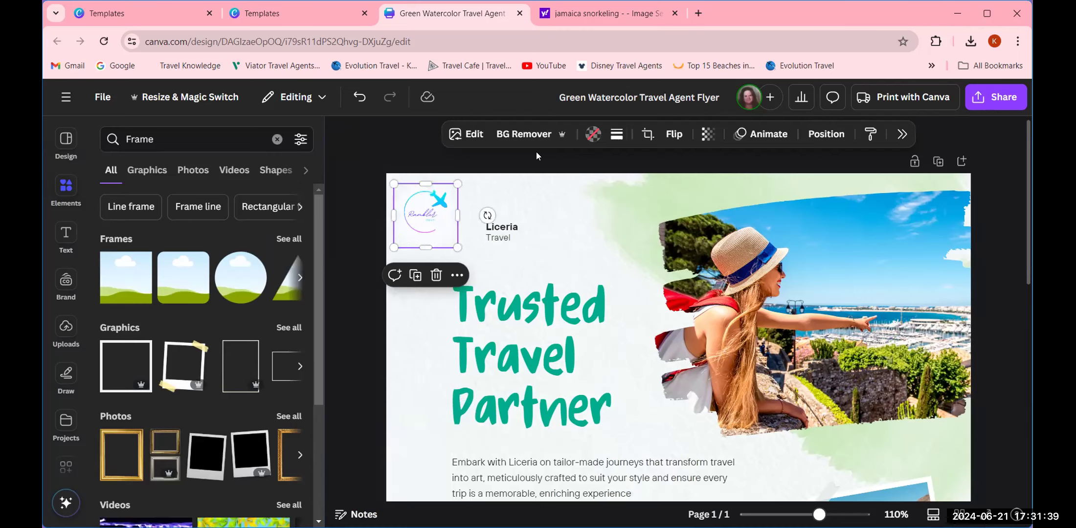
{"action": "left_click", "coordinate": [616, 137]}
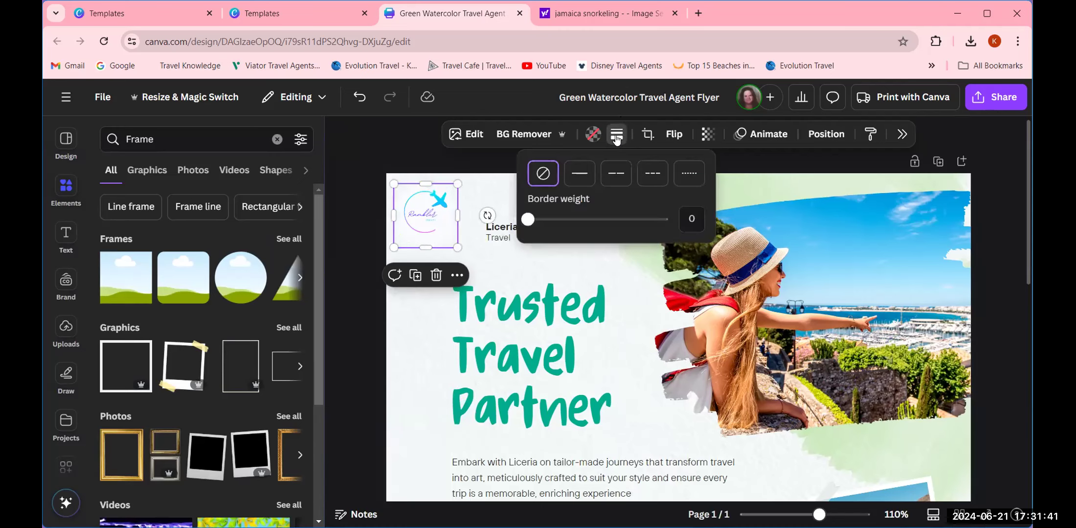
{"action": "left_click", "coordinate": [575, 177]}
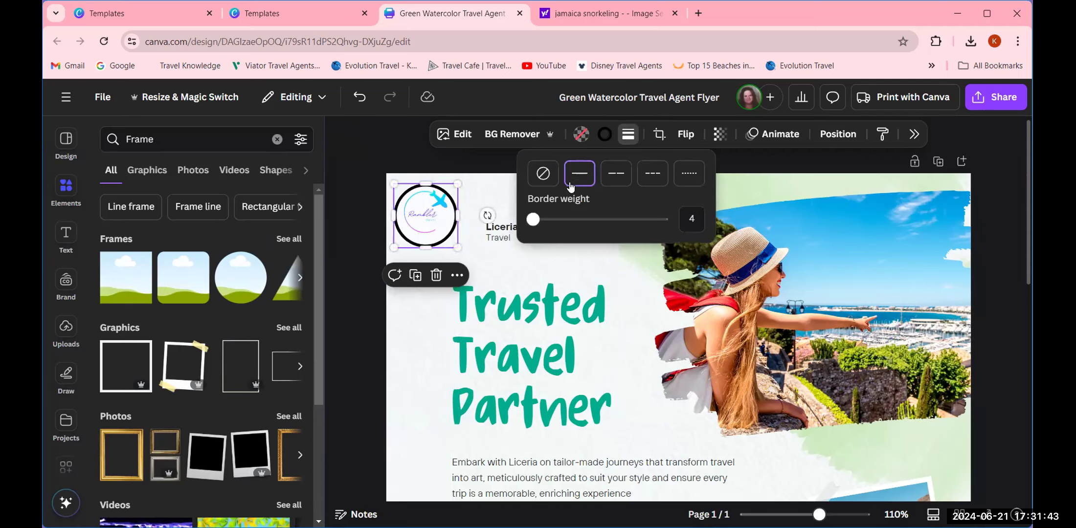
{"action": "mouse_move", "coordinate": [533, 219]}
{"action": "left_mouse_down"}
{"action": "mouse_move", "coordinate": [585, 219]}
{"action": "mouse_move", "coordinate": [540, 230]}
{"action": "mouse_move", "coordinate": [530, 221]}
{"action": "left_mouse_up"}
- Set the logo frame's border color to the dark purple from Pasture of Dreams and apply it to all matching black elements
{"action": "left_click", "coordinate": [602, 133]}
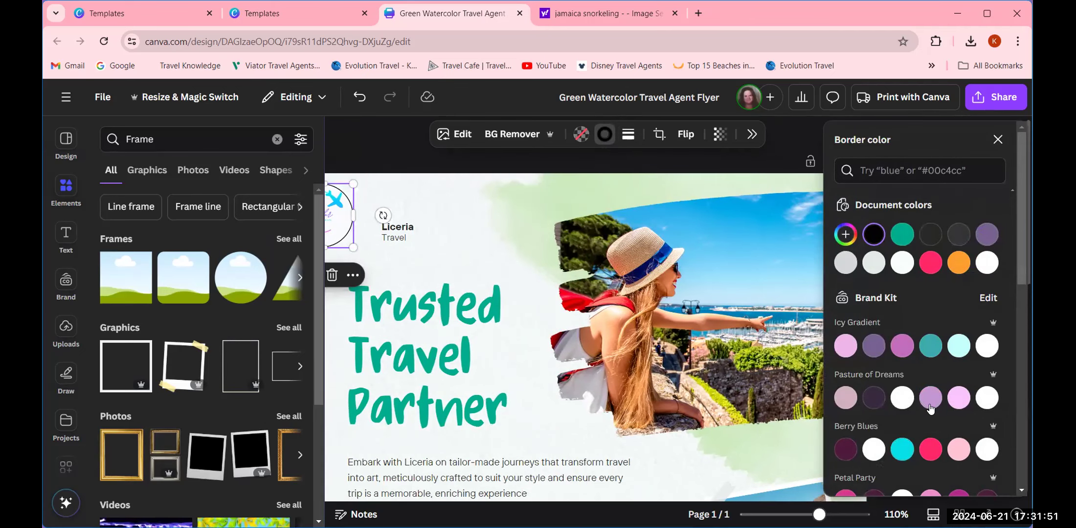
{"action": "left_click", "coordinate": [870, 399]}
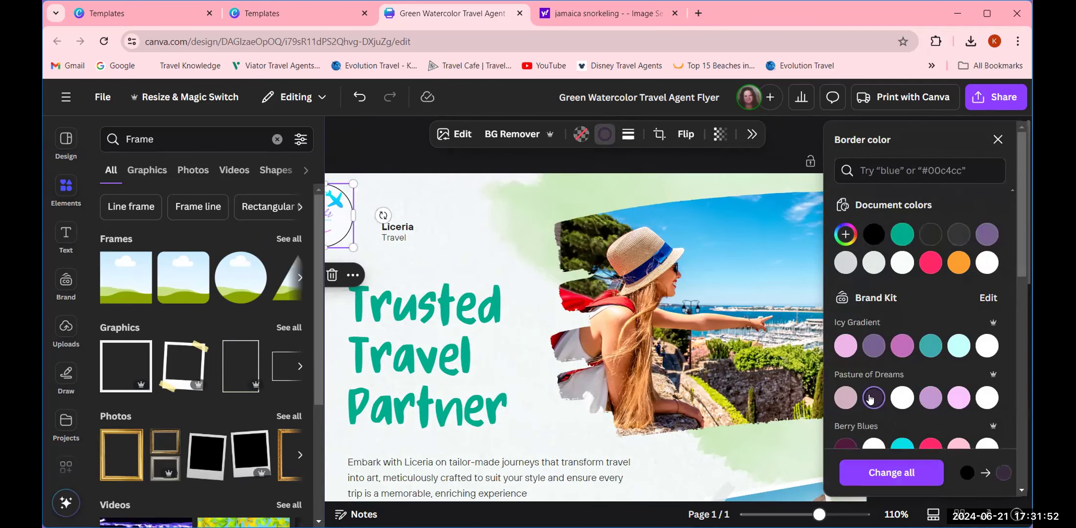
{"action": "left_click", "coordinate": [900, 481]}
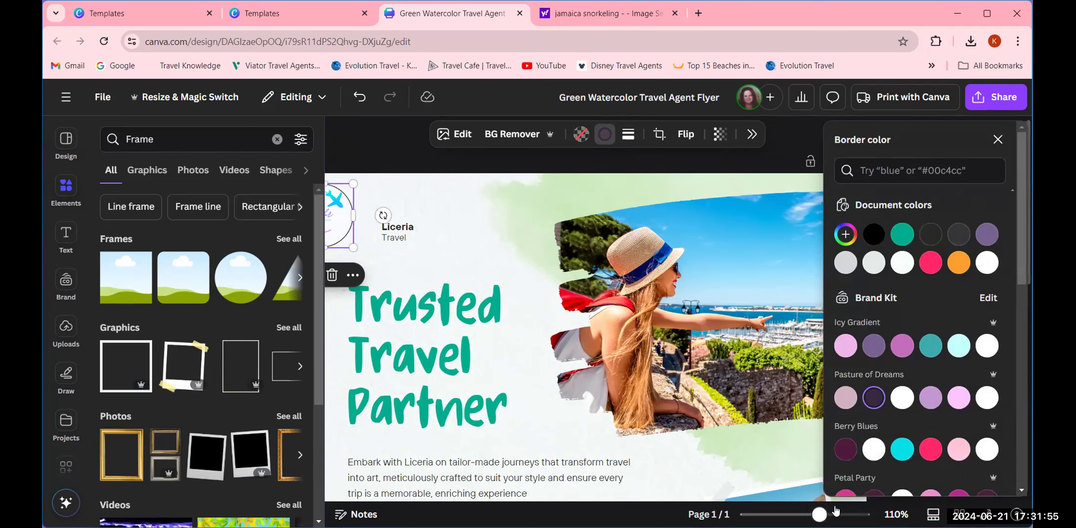
{"action": "left_click", "coordinate": [333, 135]}
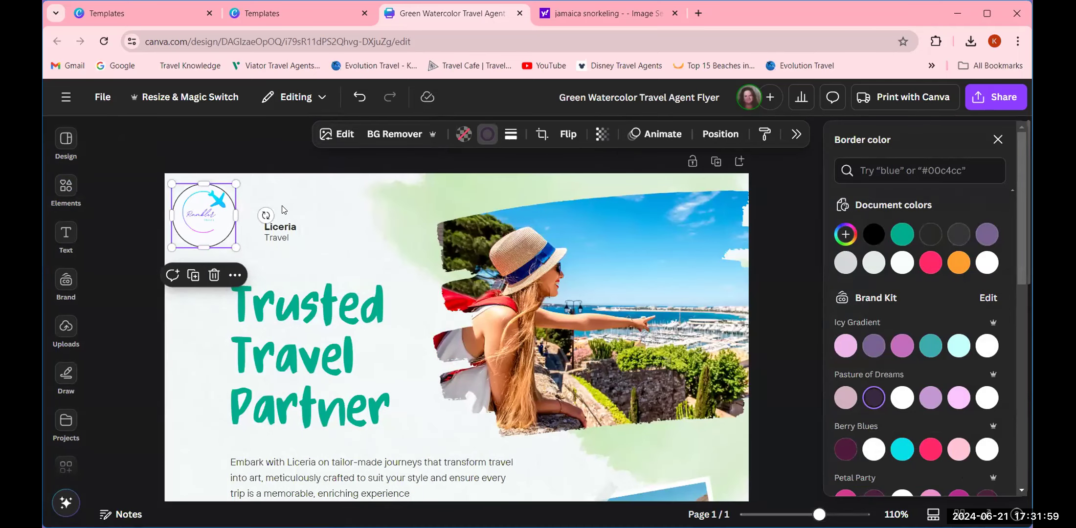
{"action": "left_click", "coordinate": [284, 210]}
{"action": "left_click", "coordinate": [308, 223]}
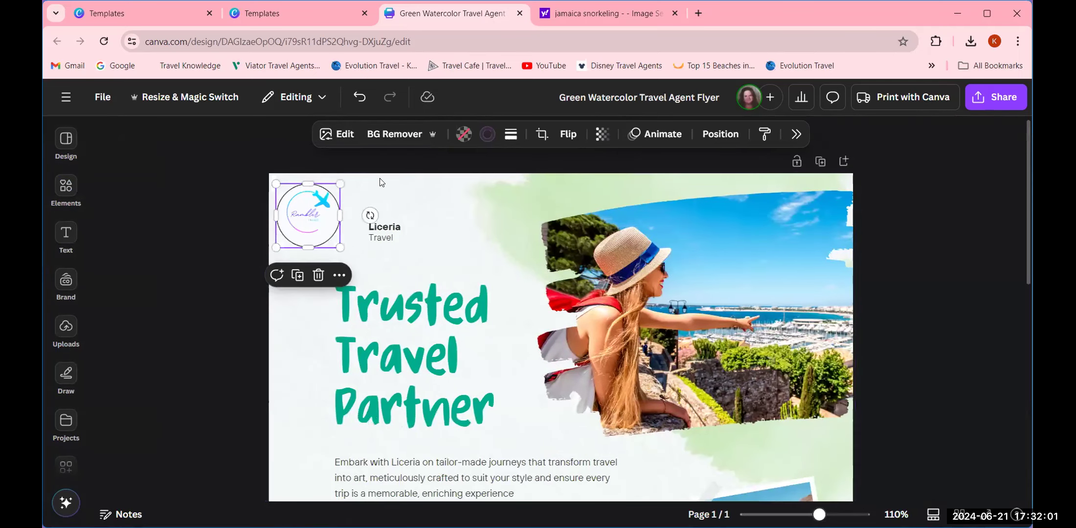
- Set the border weight of the circular logo frame to 4
{"action": "left_click", "coordinate": [487, 136]}
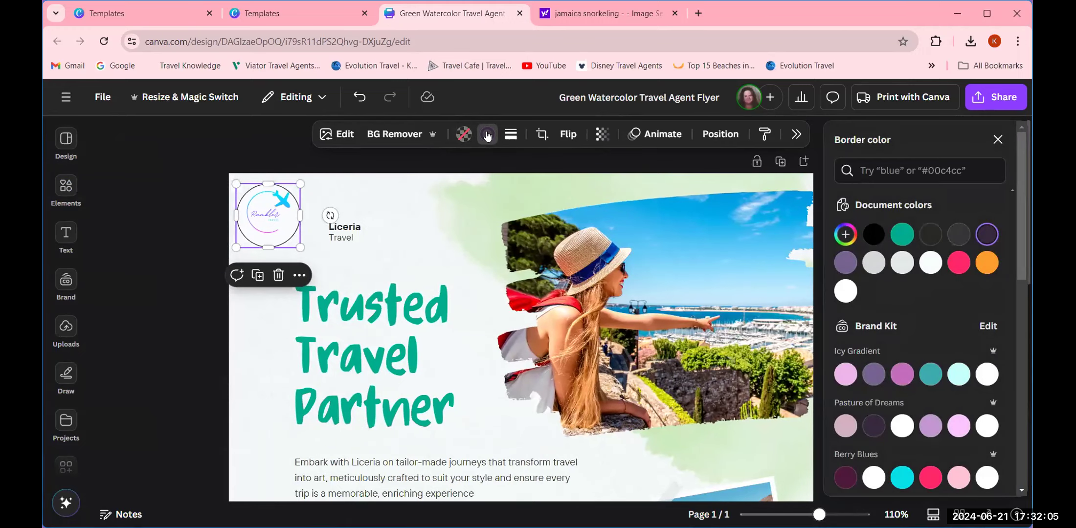
{"action": "left_click", "coordinate": [511, 134]}
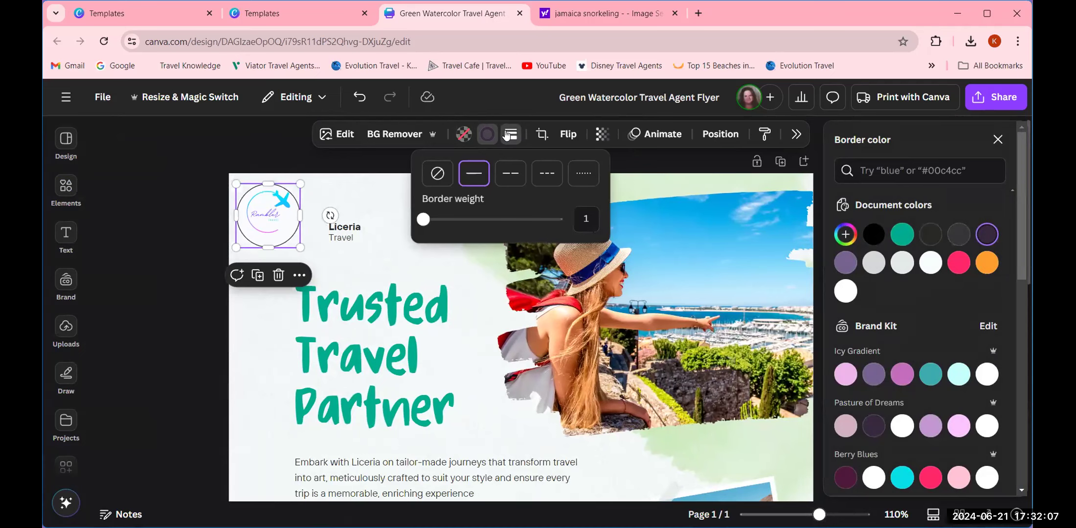
{"action": "double_click", "coordinate": [590, 214]}
{"action": "type", "text": "4"}
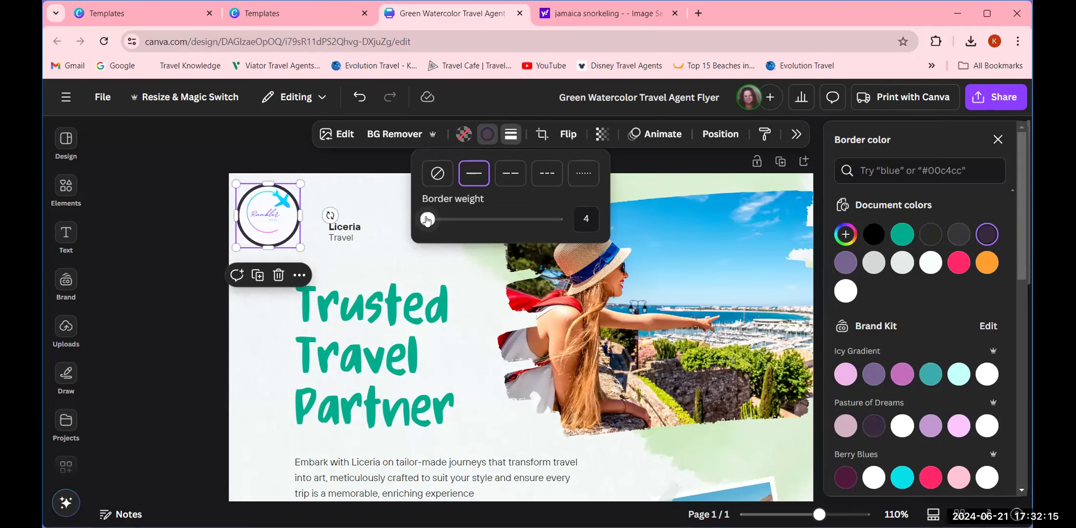
- Try several brand colors on the circular logo frame's border and settle on the bright turquoise from Berry Blues
{"action": "left_click", "coordinate": [488, 140]}
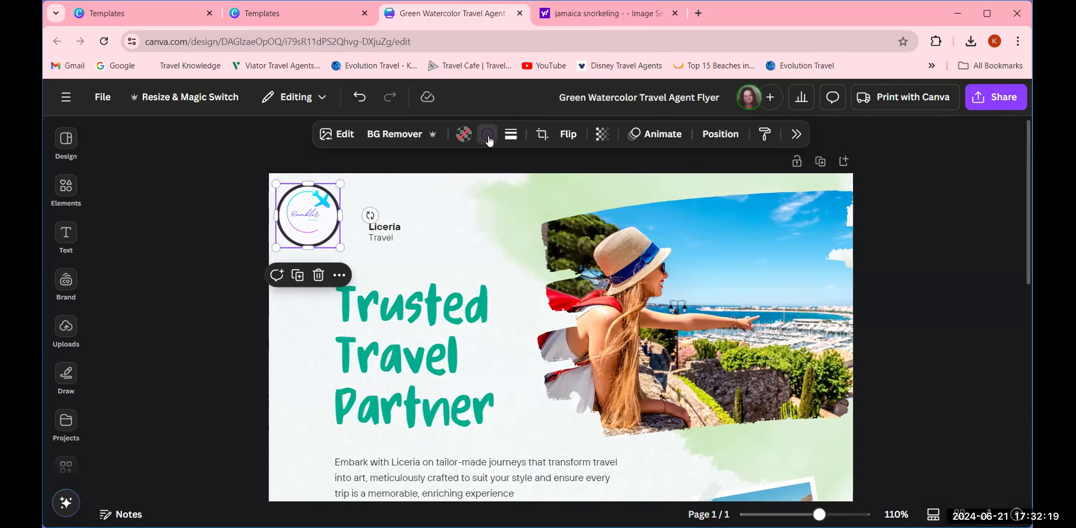
{"action": "left_click", "coordinate": [488, 140]}
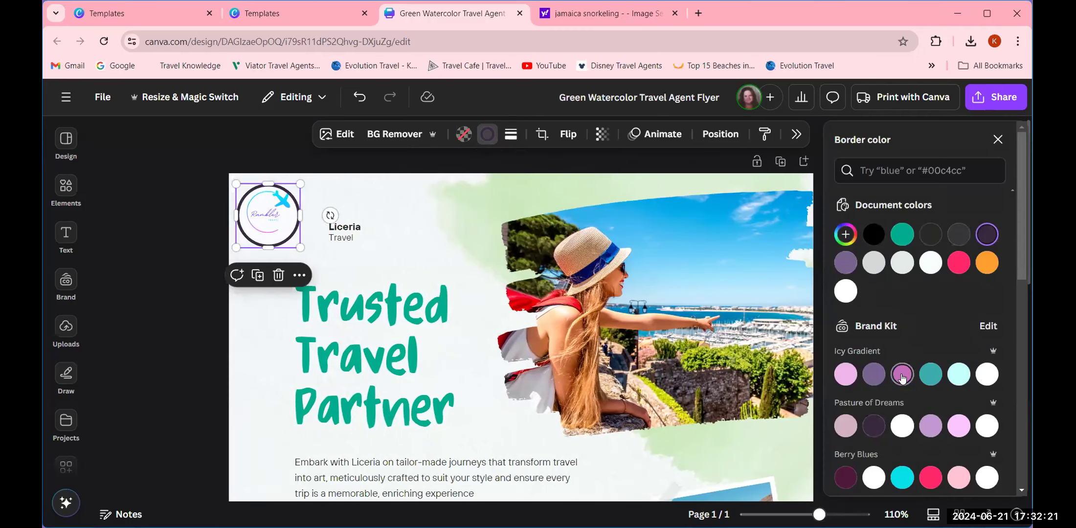
{"action": "left_click", "coordinate": [902, 375]}
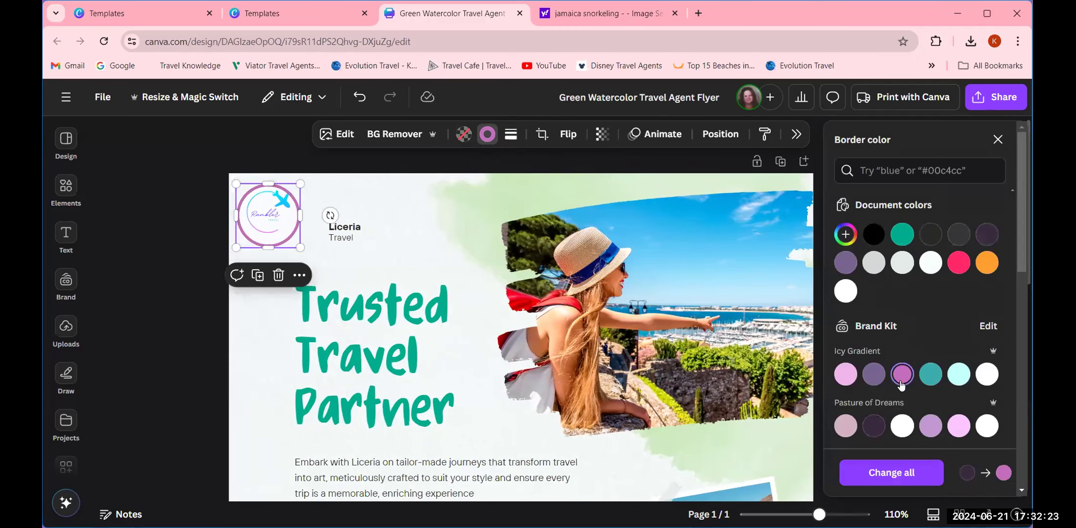
{"action": "scroll", "coordinate": [919, 430], "scroll_direction": "down", "scroll_amount": 5}
{"action": "left_click", "coordinate": [930, 320]}
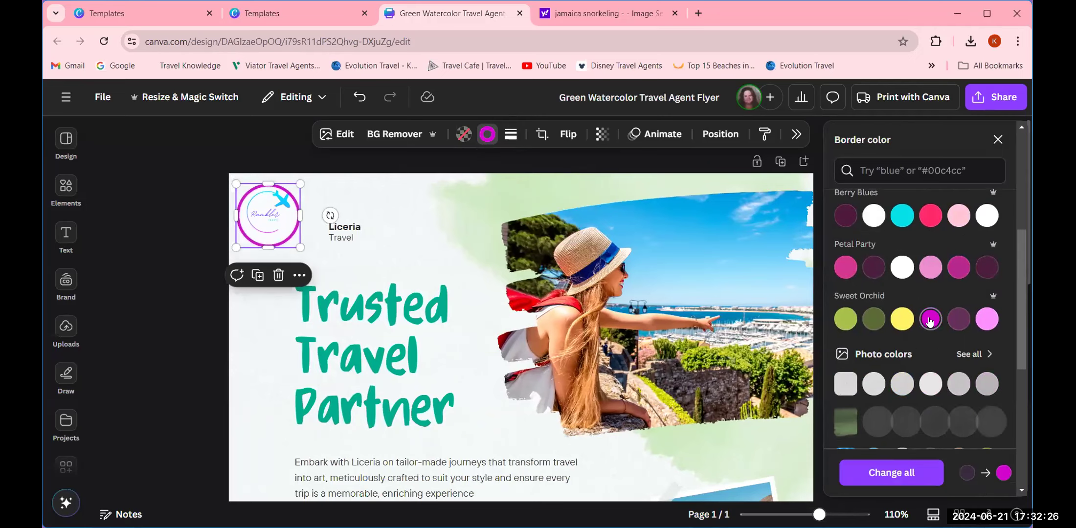
{"action": "left_click", "coordinate": [985, 320]}
{"action": "left_click", "coordinate": [959, 321]}
{"action": "left_click", "coordinate": [952, 269]}
{"action": "left_click", "coordinate": [873, 215]}
{"action": "left_click", "coordinate": [929, 217]}
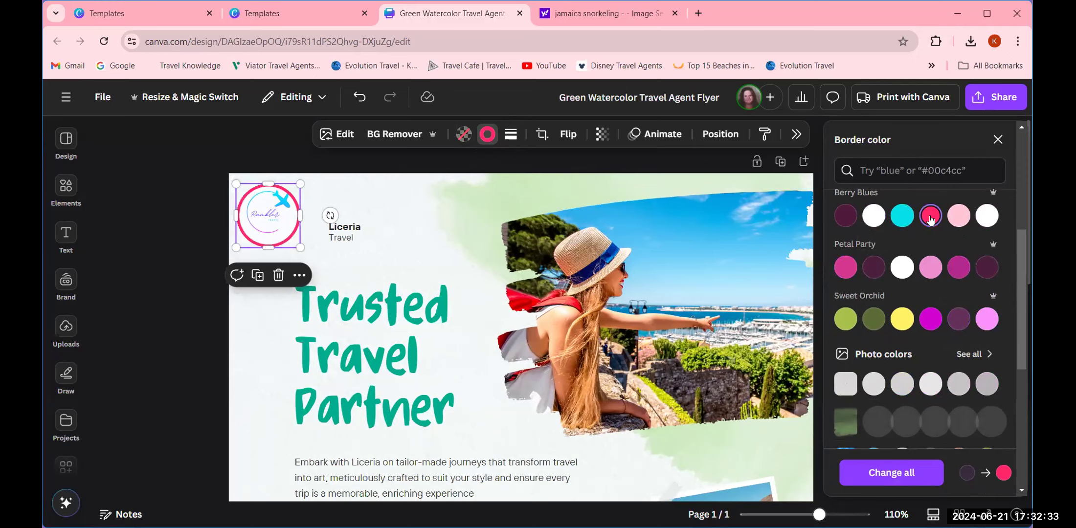
{"action": "left_click", "coordinate": [902, 216]}
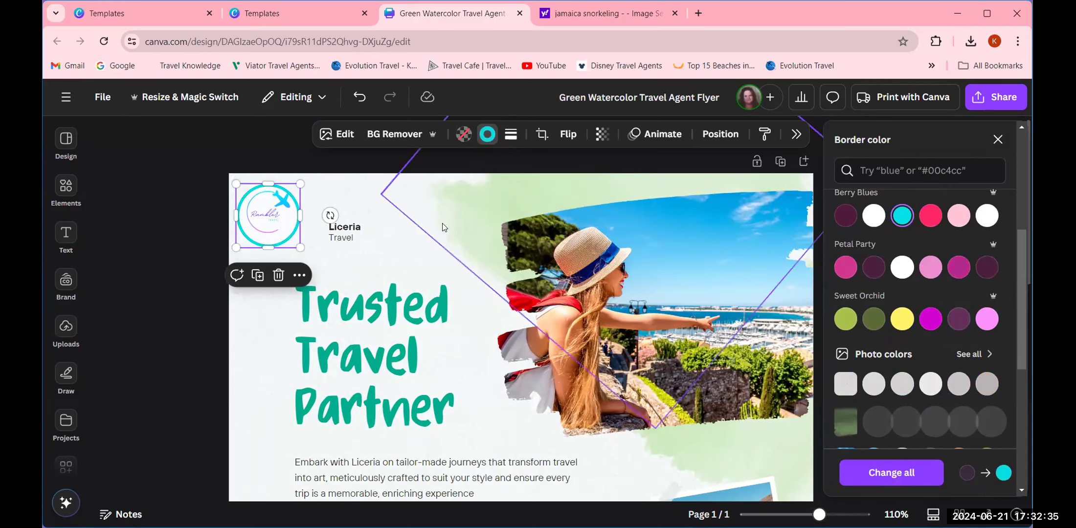
{"action": "left_click", "coordinate": [401, 236]}
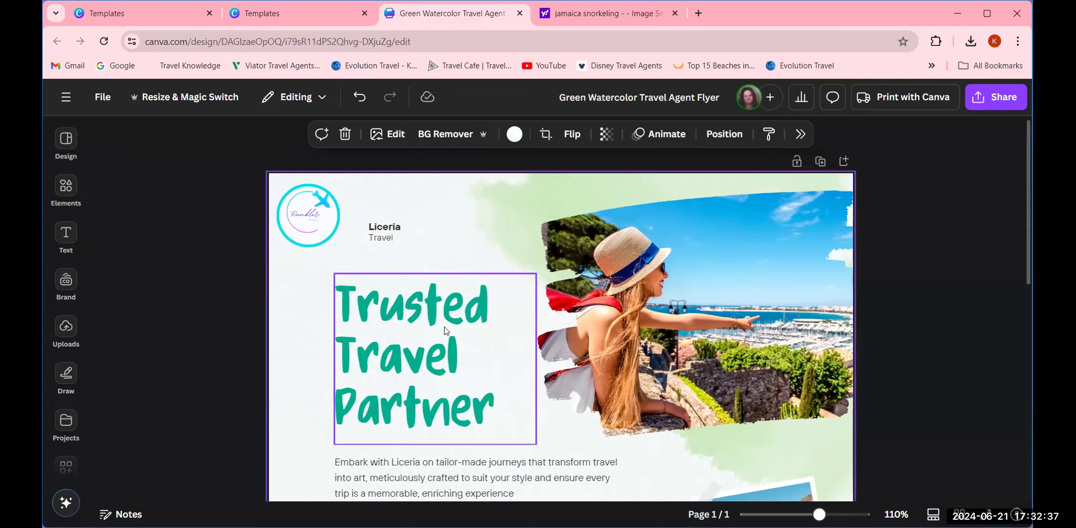
- Replace the company name "Liceria" beside the logo with "Rambler"
{"action": "double_click", "coordinate": [378, 228]}
{"action": "key", "text": "BackSpace"}
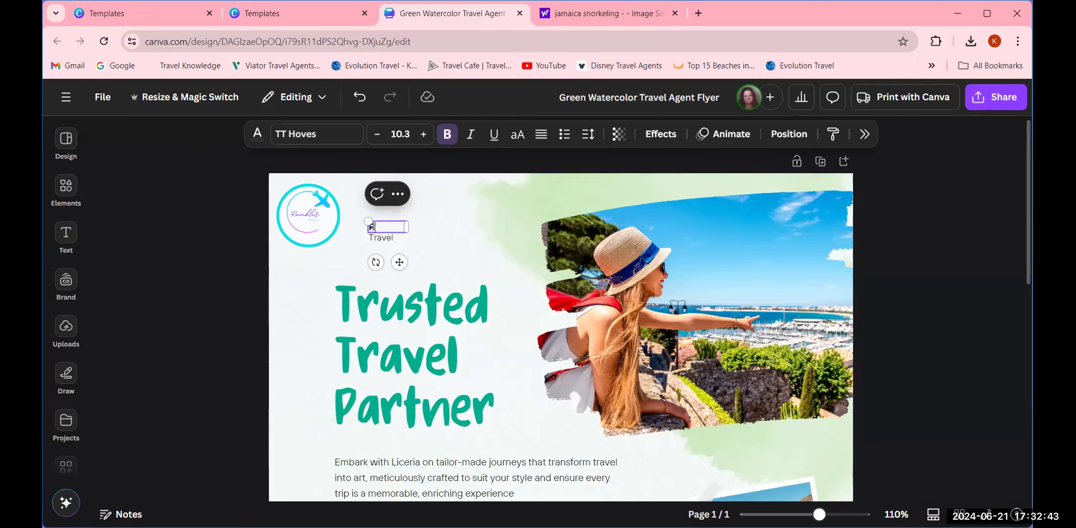
{"action": "key", "text": "Escape"}
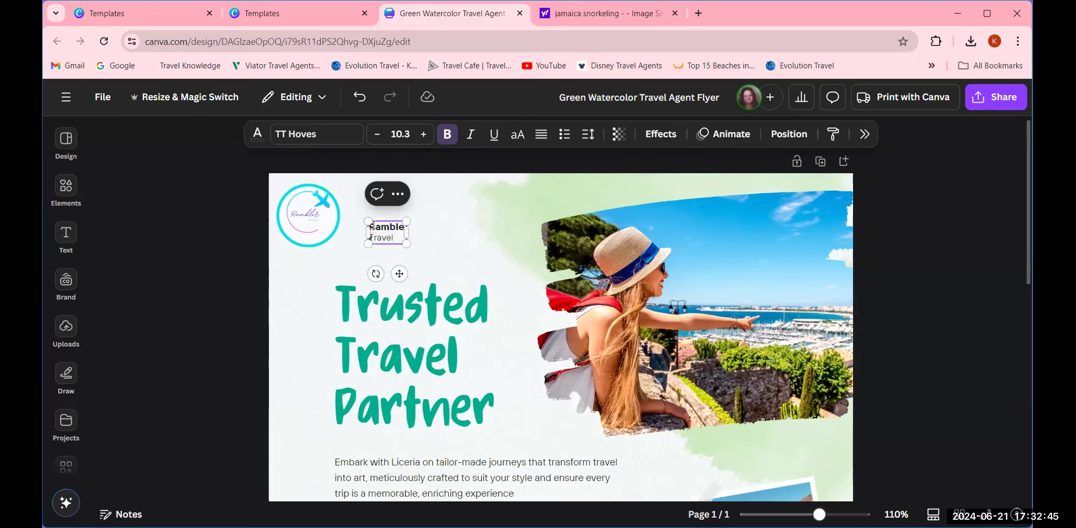
{"action": "left_click", "coordinate": [456, 252]}
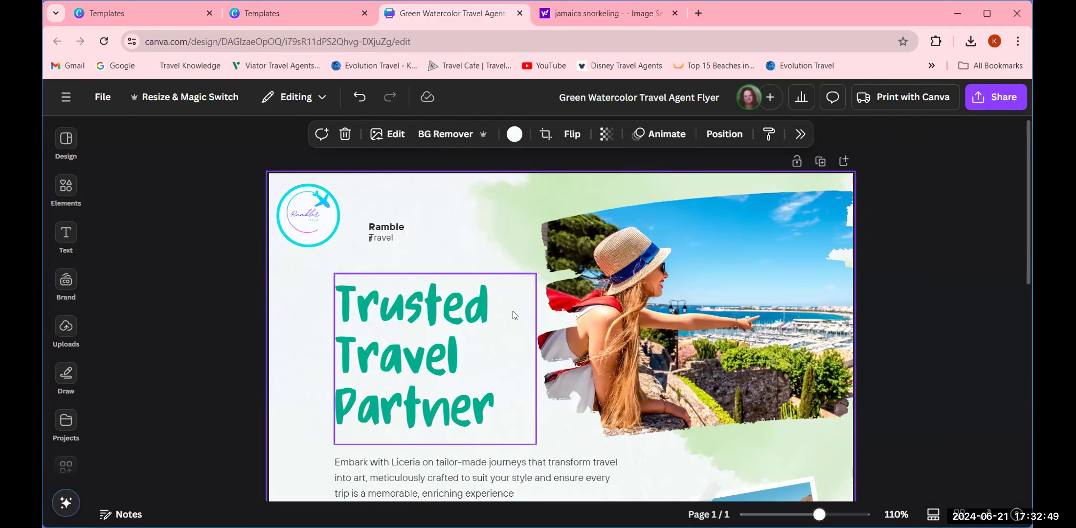
- Replace the "Trusted Travel Partner" headline with the client's surname, "Jamaica" and "Getaway" on three separate lines
{"action": "scroll", "coordinate": [514, 317], "scroll_direction": "down", "scroll_amount": 1}
{"action": "left_click", "coordinate": [465, 302]}
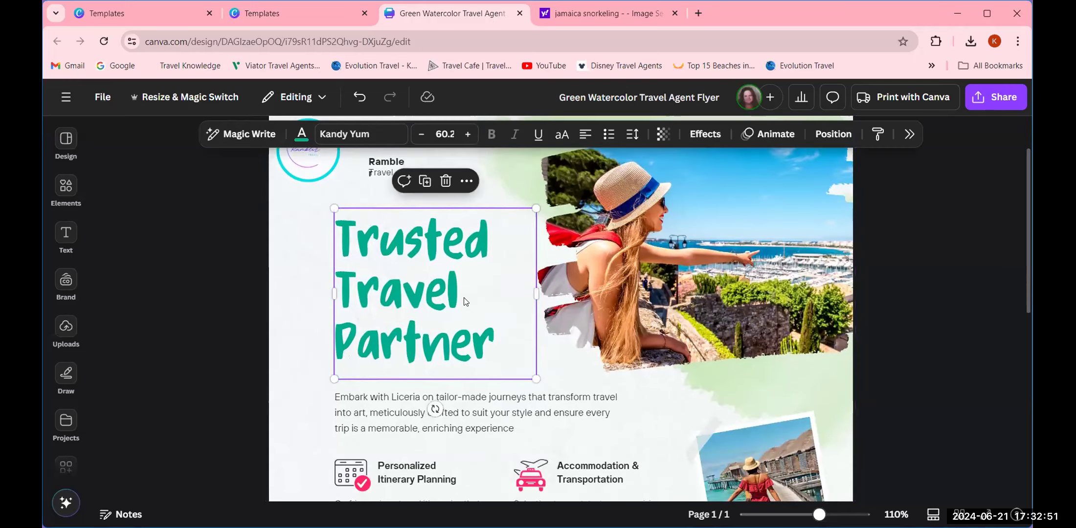
{"action": "left_click", "coordinate": [465, 297]}
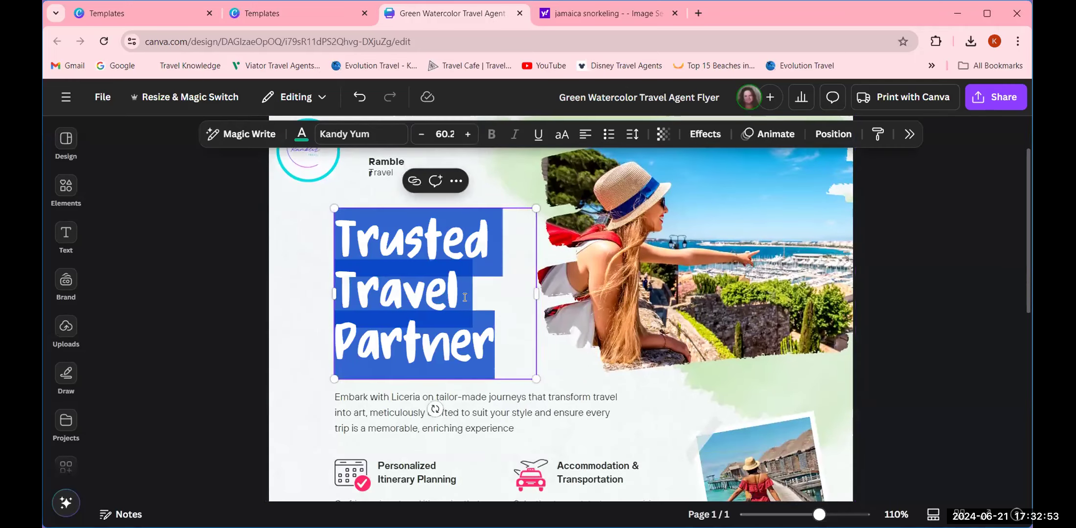
{"action": "type", "text": "Jones"}
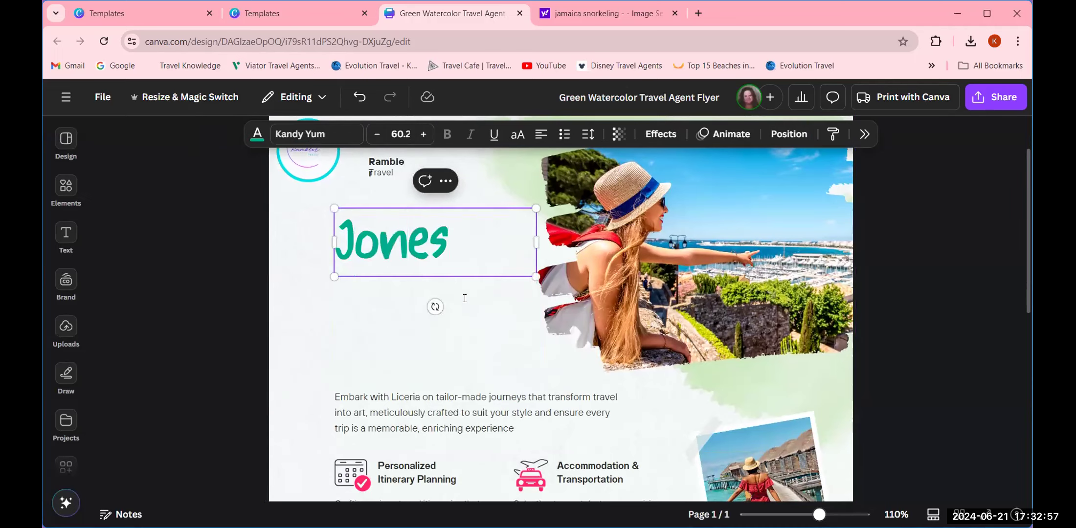
{"action": "key", "text": "Return"}
{"action": "type", "text": "Jamiaca"}
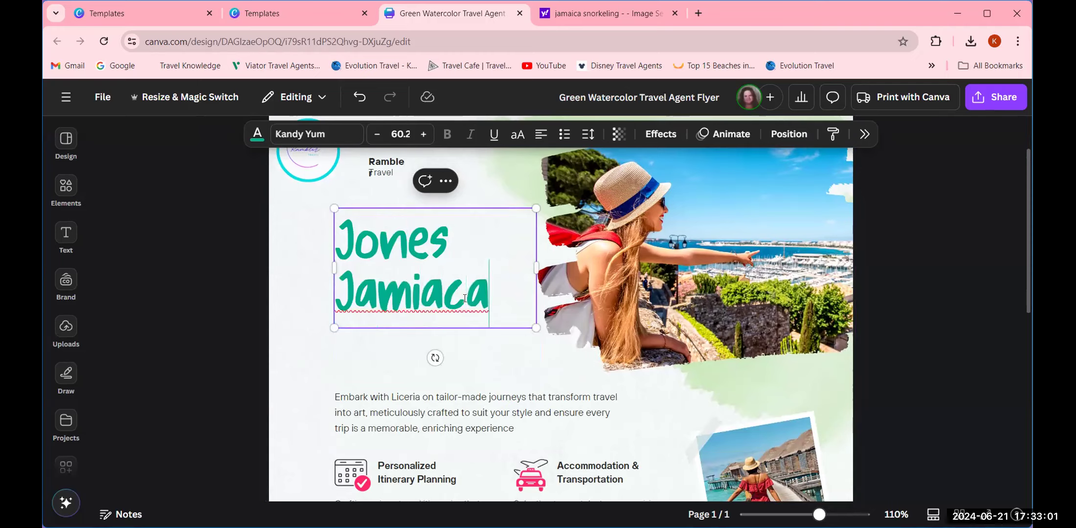
{"action": "key", "text": "BackSpace"}
{"action": "key", "text": "BackSpace"}
{"action": "key", "text": "BackSpace"}
{"action": "key", "text": "BackSpace"}
{"action": "type", "text": "aica"}
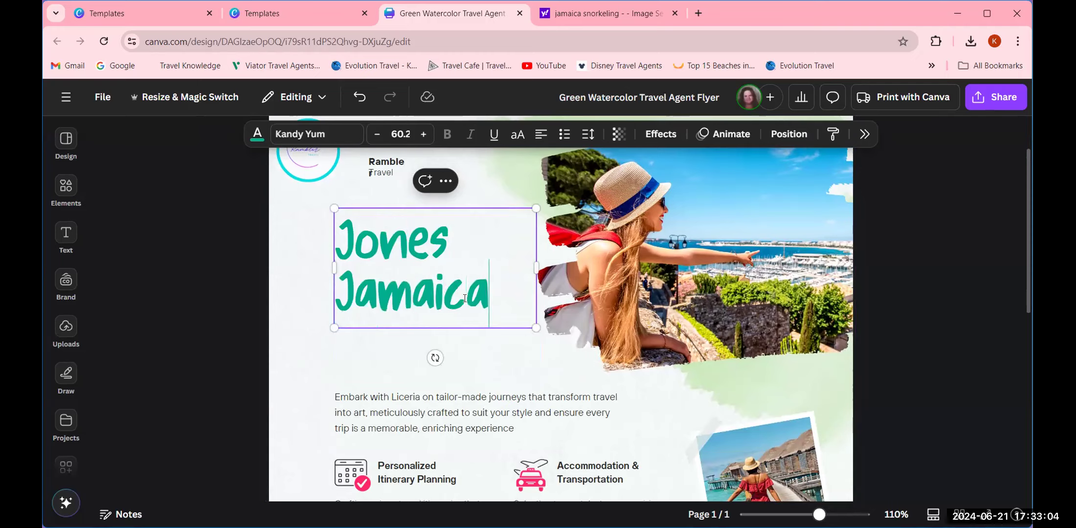
{"action": "key", "text": "Return"}
{"action": "type", "text": "Getaway"}
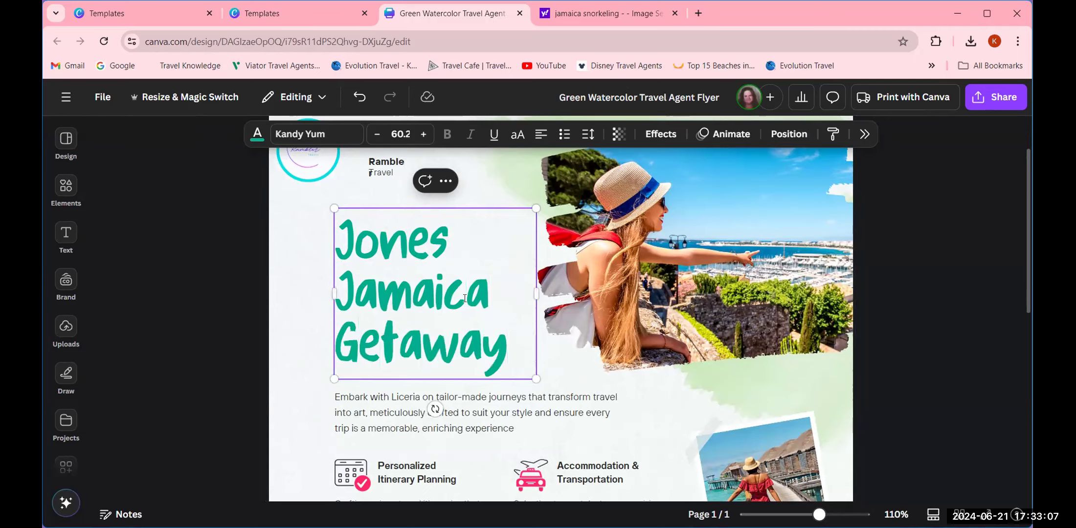
{"action": "left_click", "coordinate": [280, 280]}
- Change the font of the Jamaica Getaway headline to Gagalin
{"action": "left_click", "coordinate": [418, 285]}
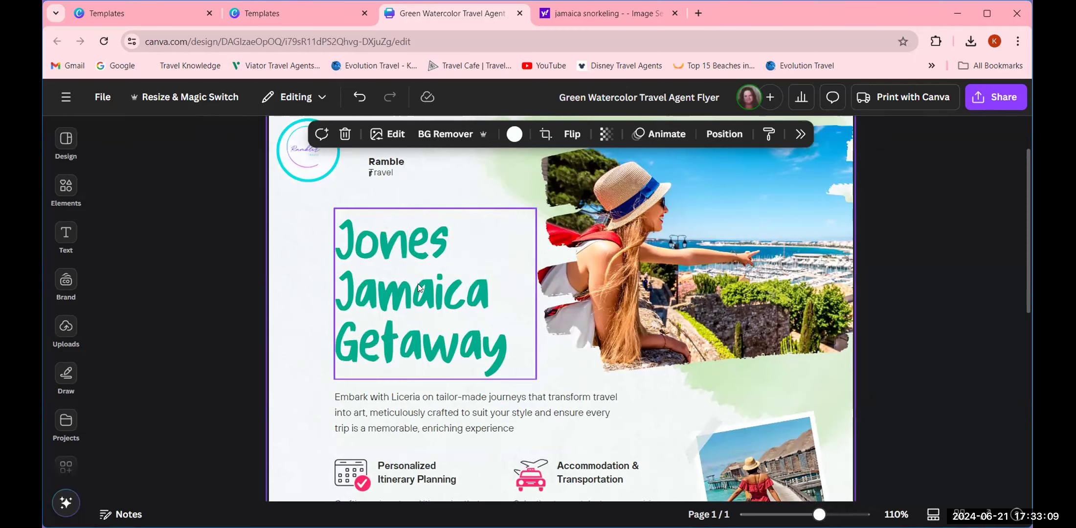
{"action": "left_click", "coordinate": [350, 139]}
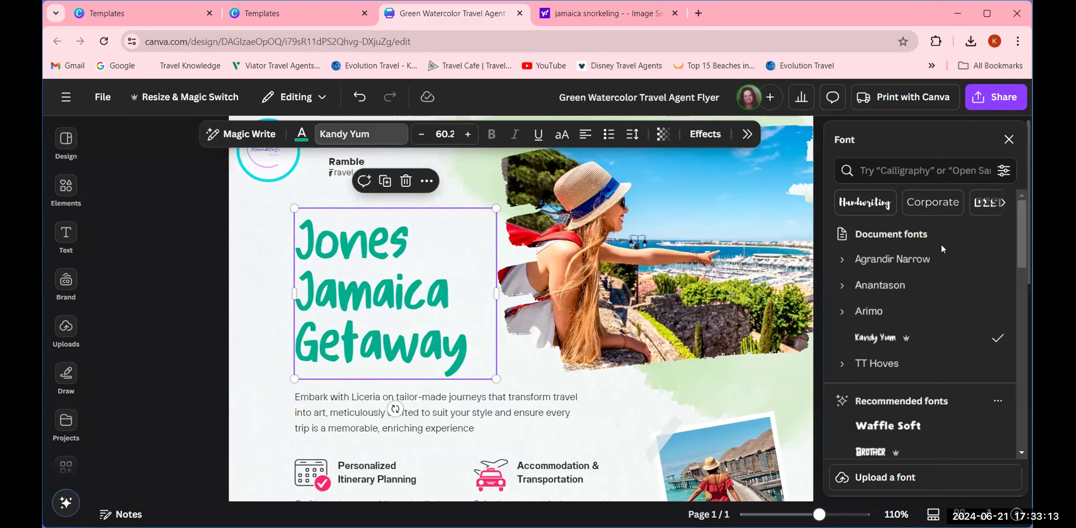
{"action": "scroll", "coordinate": [921, 313], "scroll_direction": "down", "scroll_amount": 5}
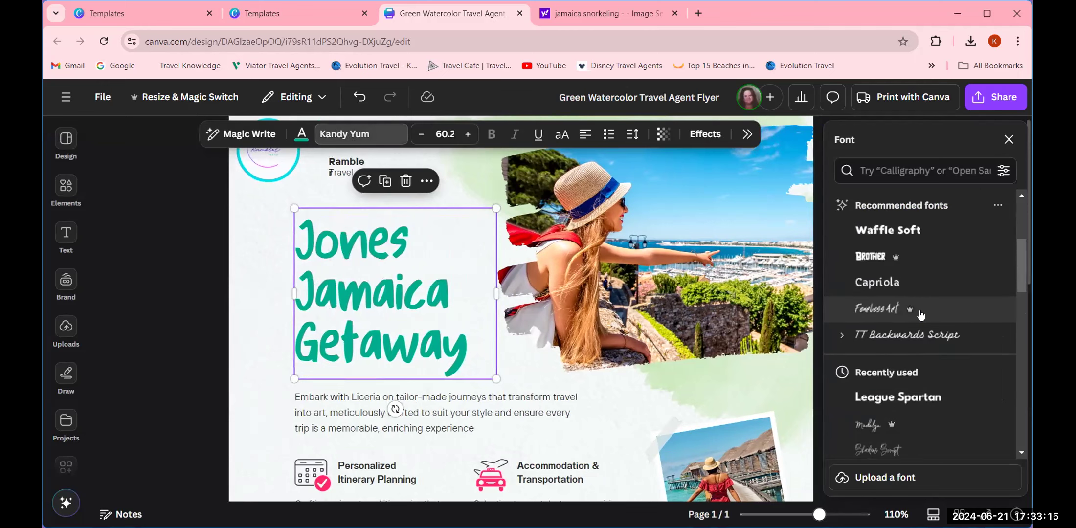
{"action": "scroll", "coordinate": [920, 315], "scroll_direction": "down", "scroll_amount": 6}
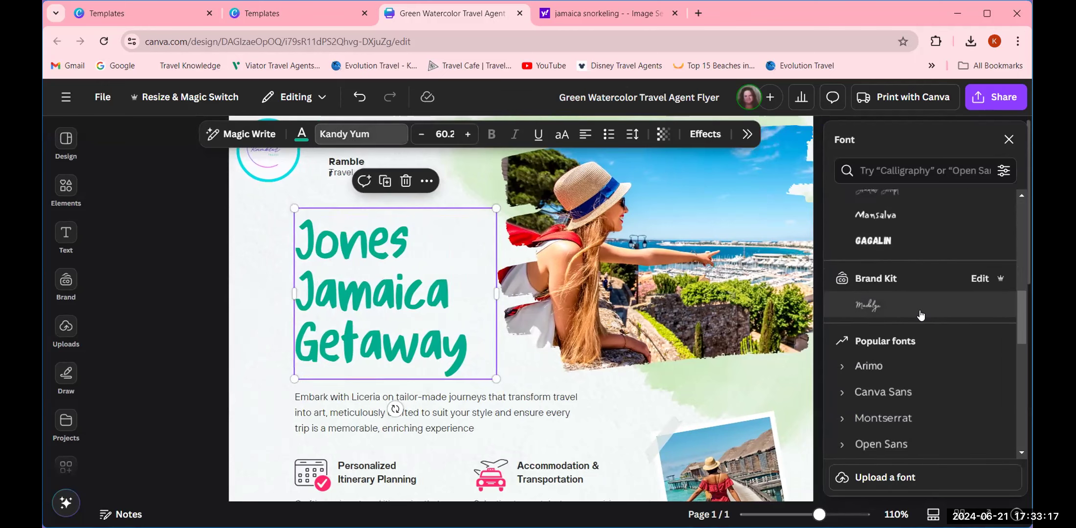
{"action": "left_click", "coordinate": [913, 240]}
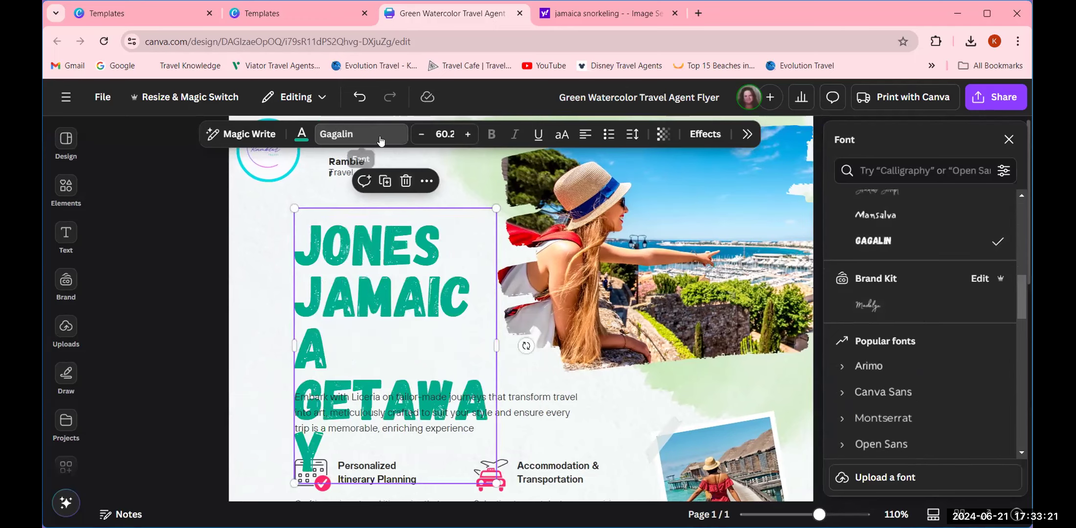
- Reduce the headline's font size to 45.2 so each word fits on its own line
{"action": "left_click", "coordinate": [423, 135]}
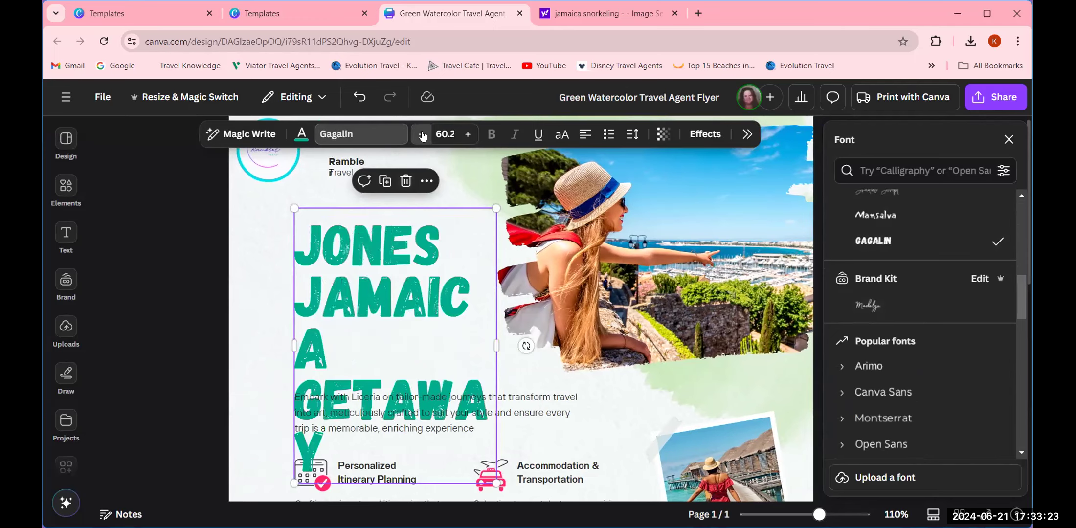
{"action": "left_click", "coordinate": [423, 136]}
{"action": "left_click", "coordinate": [422, 136]}
{"action": "left_click", "coordinate": [423, 136]}
{"action": "left_click", "coordinate": [422, 136]}
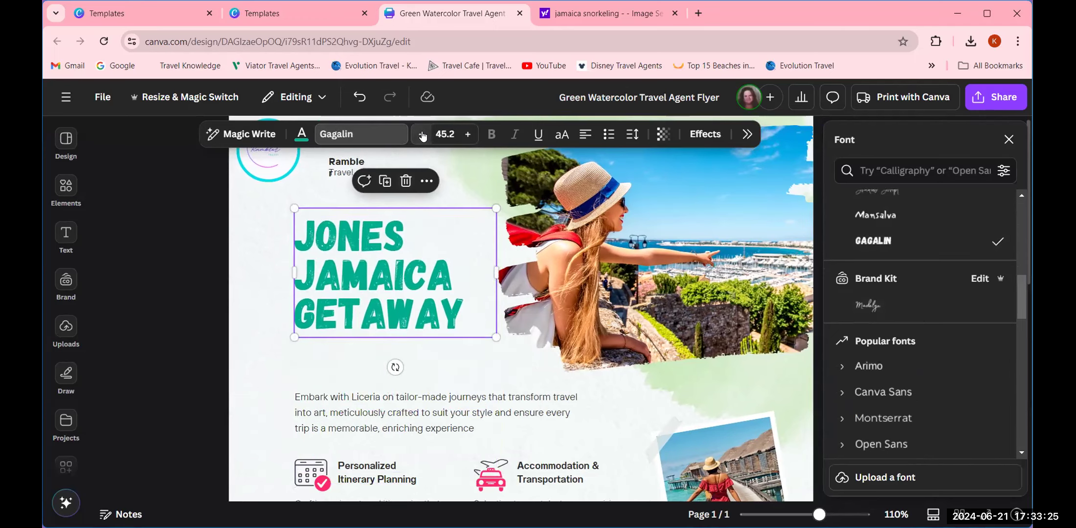
{"action": "left_click", "coordinate": [259, 237]}
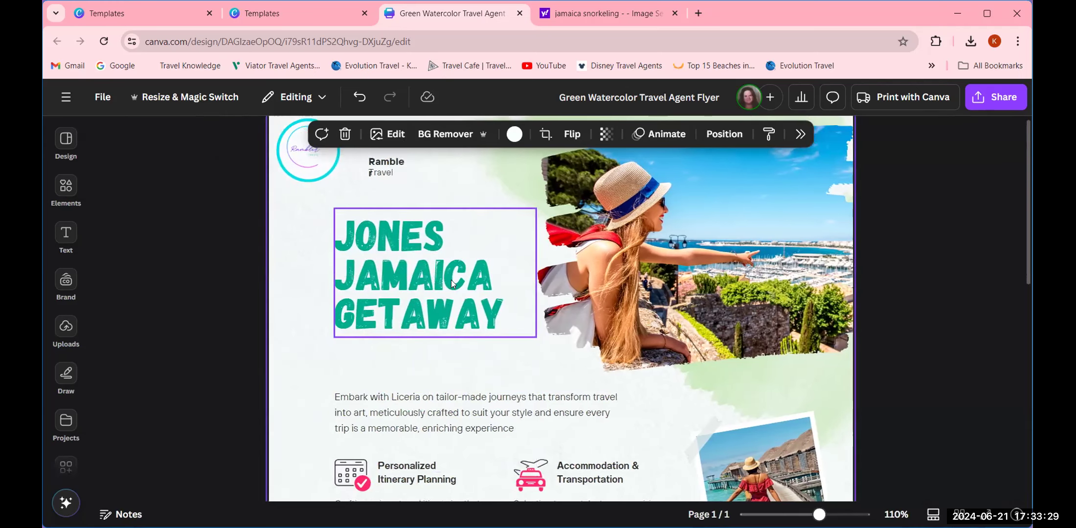
- Review the rest of the flyer, from the service descriptions and testimonials down to the contact footer
{"action": "scroll", "coordinate": [501, 341], "scroll_direction": "down", "scroll_amount": 5}
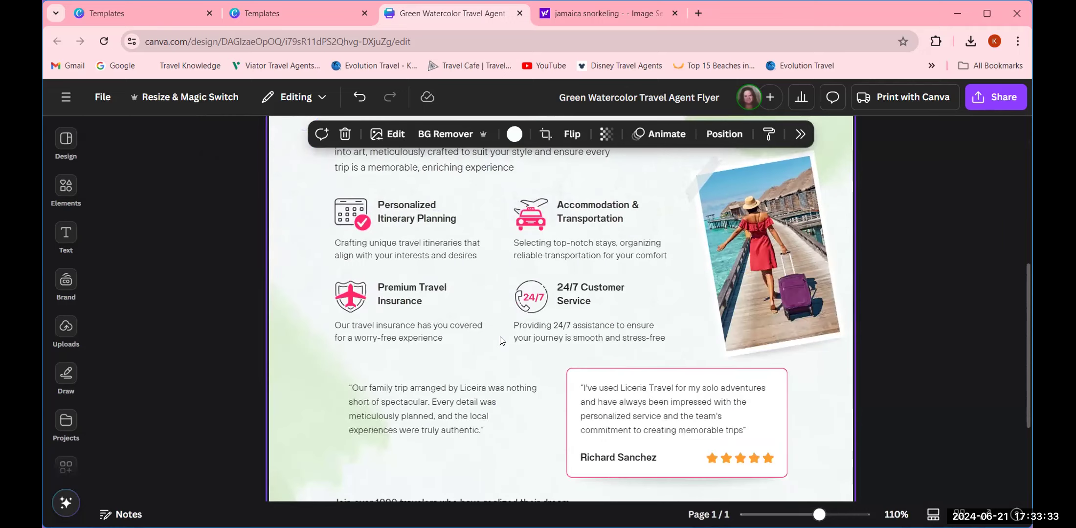
{"action": "scroll", "coordinate": [500, 341], "scroll_direction": "down", "scroll_amount": 3}
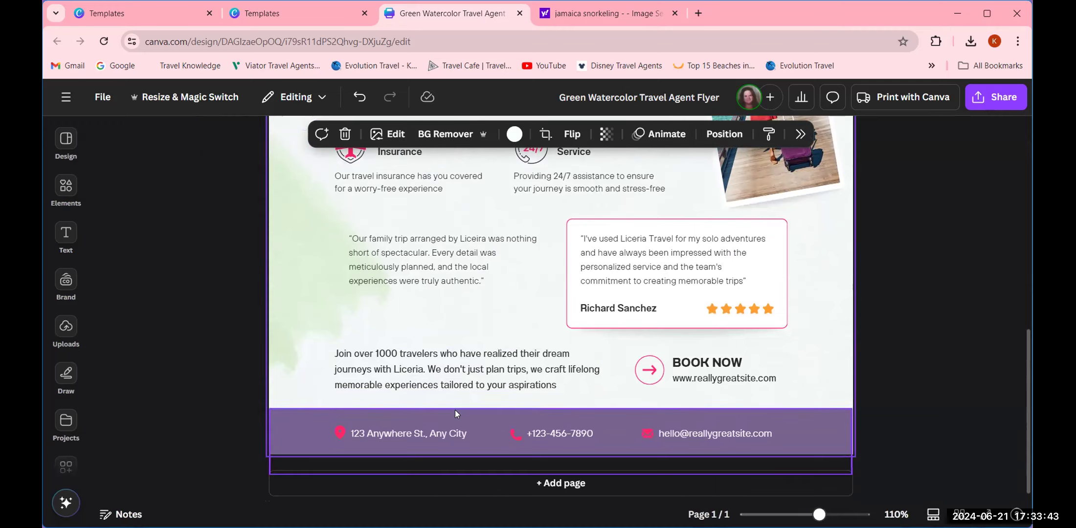
{"action": "scroll", "coordinate": [605, 489], "scroll_direction": "up", "scroll_amount": 8}
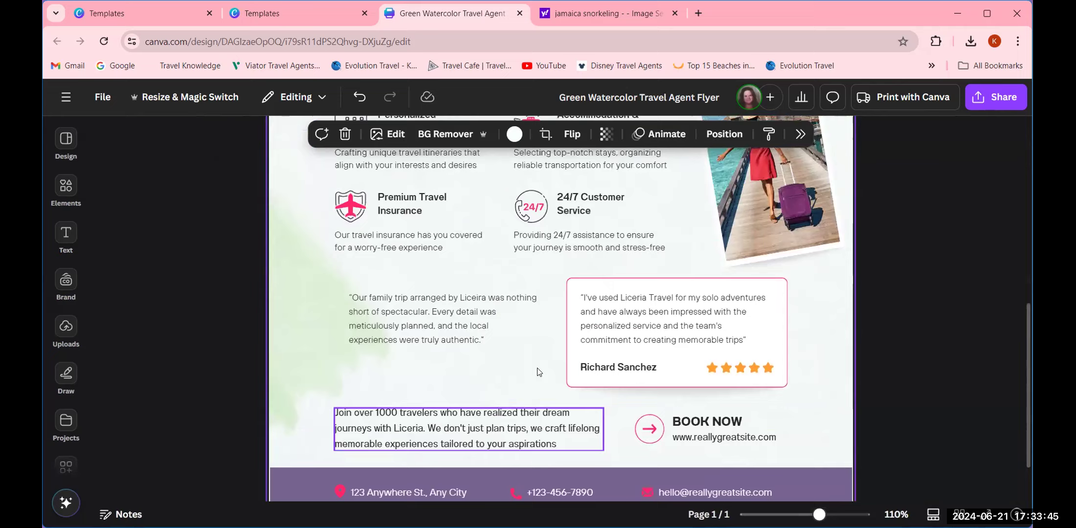
{"action": "scroll", "coordinate": [569, 351], "scroll_direction": "down", "scroll_amount": 5}
{"action": "scroll", "coordinate": [568, 354], "scroll_direction": "down", "scroll_amount": 3}
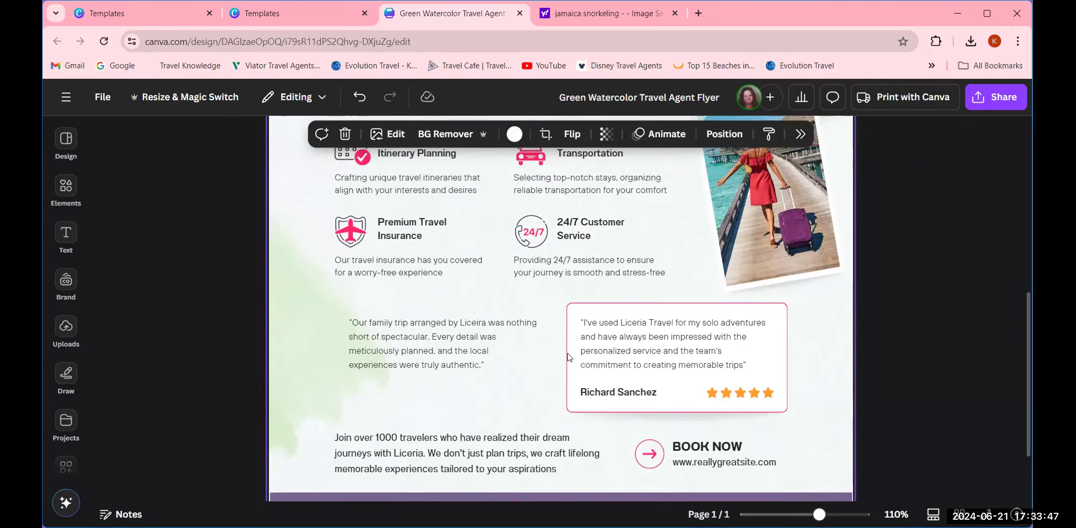
{"action": "scroll", "coordinate": [568, 354], "scroll_direction": "up", "scroll_amount": 8}
{"action": "scroll", "coordinate": [568, 354], "scroll_direction": "down", "scroll_amount": 2}
{"action": "scroll", "coordinate": [568, 354], "scroll_direction": "up", "scroll_amount": 2}
- Duplicate the flyer page and look over the copy on page 2
{"action": "left_click", "coordinate": [820, 162]}
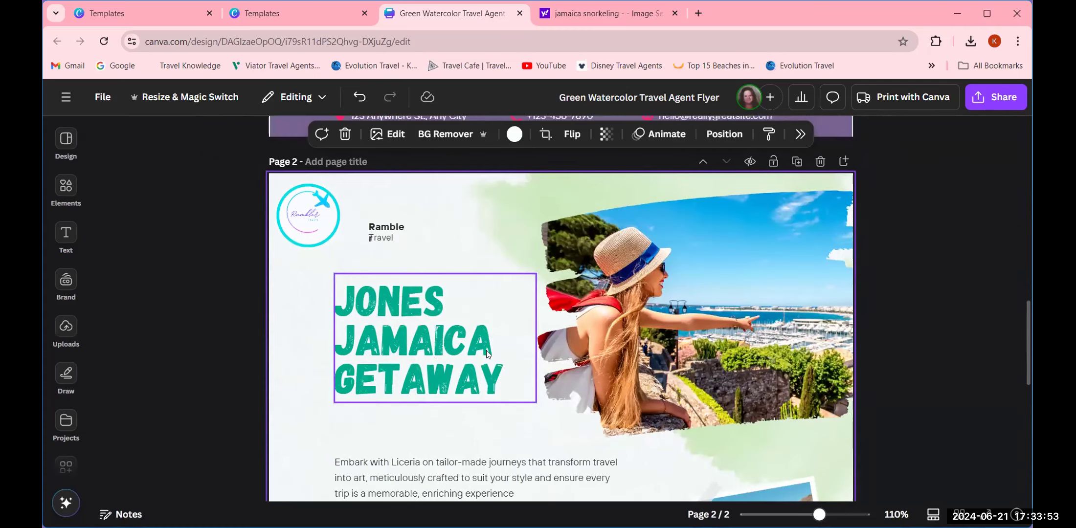
{"action": "scroll", "coordinate": [486, 353], "scroll_direction": "down", "scroll_amount": 10}
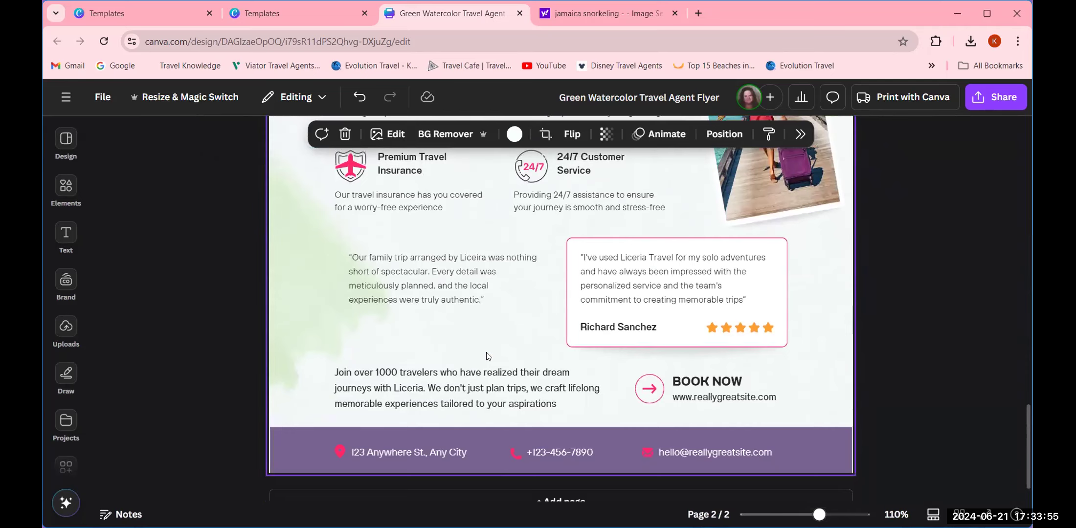
{"action": "scroll", "coordinate": [487, 356], "scroll_direction": "up", "scroll_amount": 8}
{"action": "scroll", "coordinate": [572, 344], "scroll_direction": "up", "scroll_amount": 3}
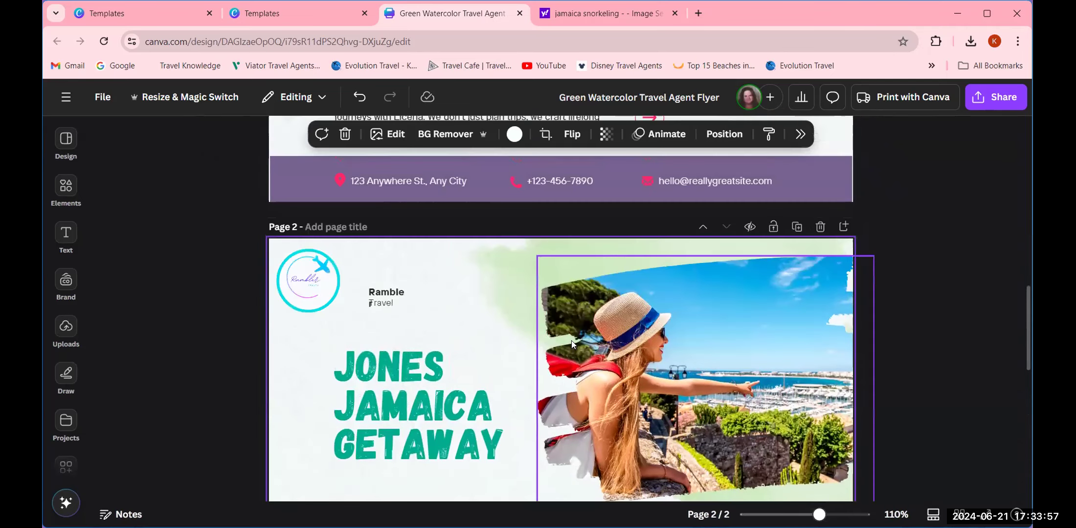
{"action": "scroll", "coordinate": [543, 362], "scroll_direction": "down", "scroll_amount": 4}
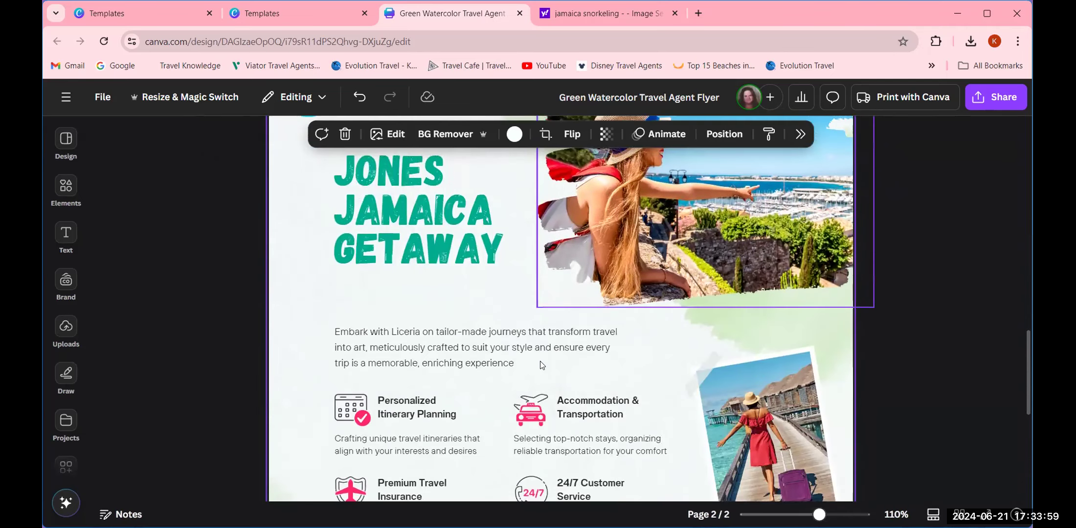
{"action": "scroll", "coordinate": [541, 364], "scroll_direction": "up", "scroll_amount": 3}
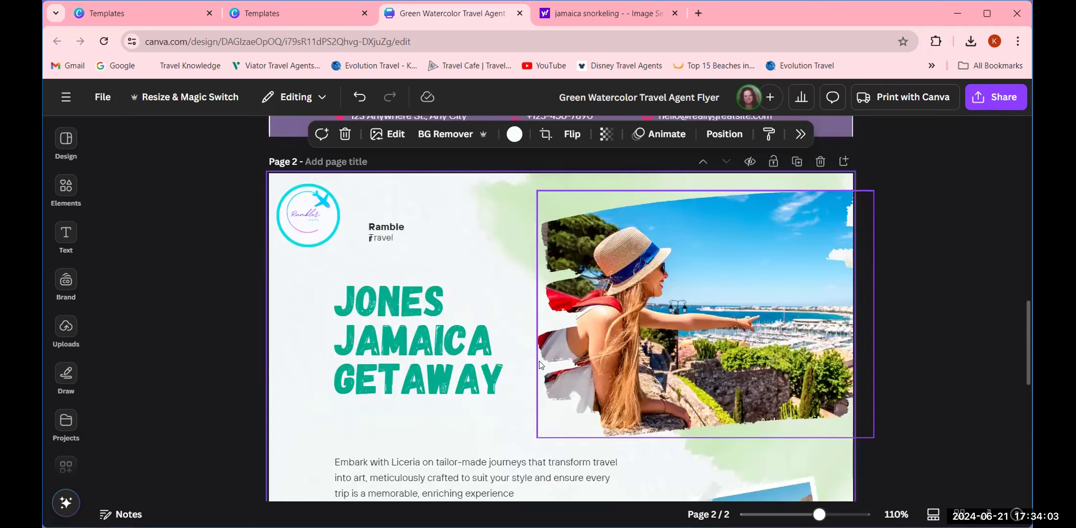
- Delete the headline and the two company name text boxes beside the logo on page 2
{"action": "left_click", "coordinate": [401, 350]}
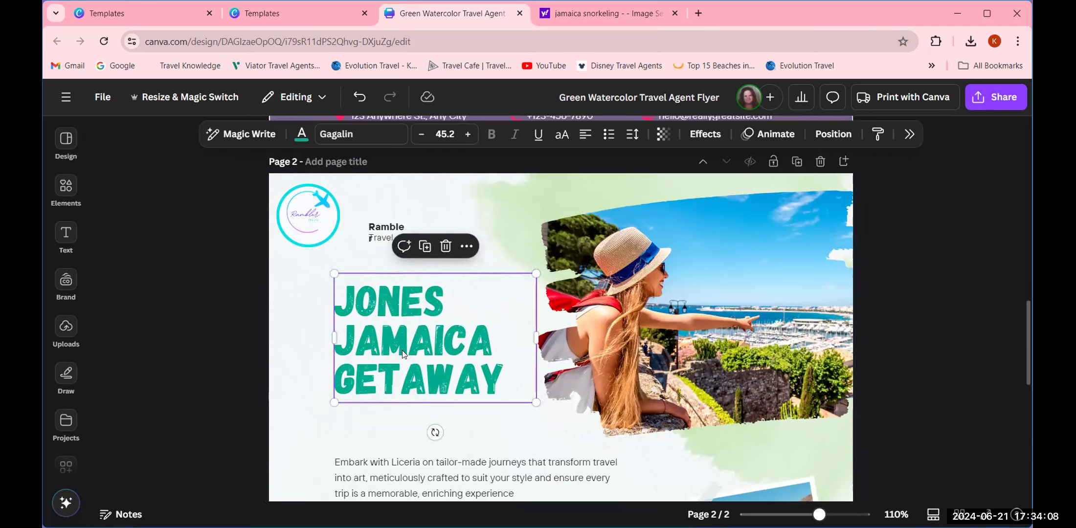
{"action": "left_click", "coordinate": [453, 249]}
{"action": "left_click", "coordinate": [384, 237]}
{"action": "left_click", "coordinate": [394, 205]}
{"action": "left_click", "coordinate": [391, 232]}
{"action": "left_click", "coordinate": [397, 194]}
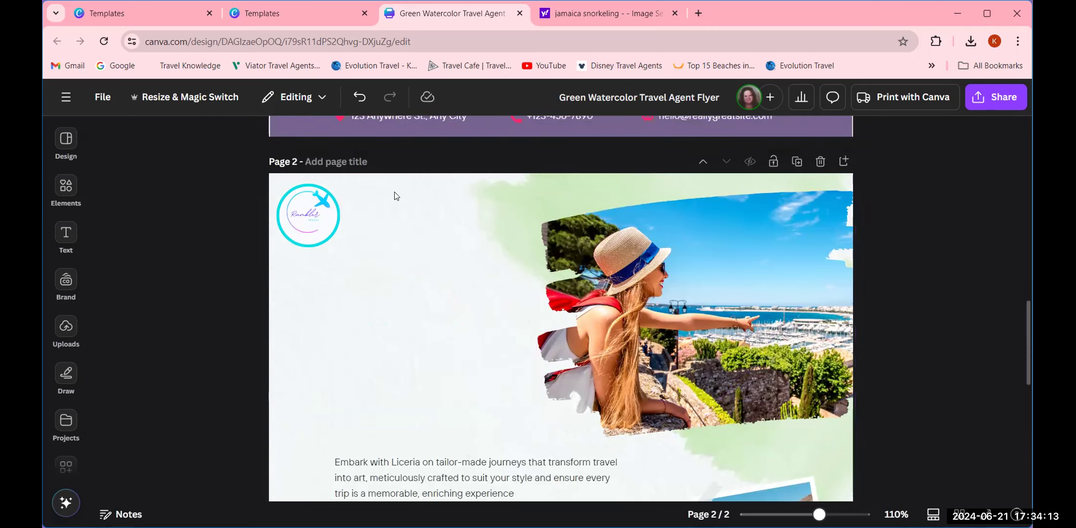
- Shrink the round Rambler logo on page 2 to about half its size, keeping it in the page corner
{"action": "left_click", "coordinate": [305, 215]}
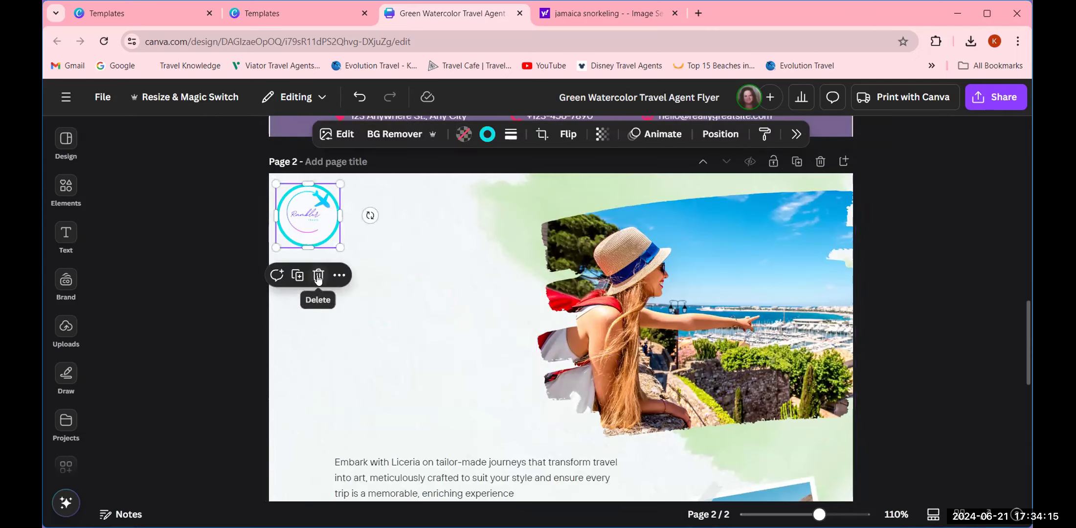
{"action": "left_click_drag", "start_coordinate": [339, 246], "coordinate": [311, 217]}
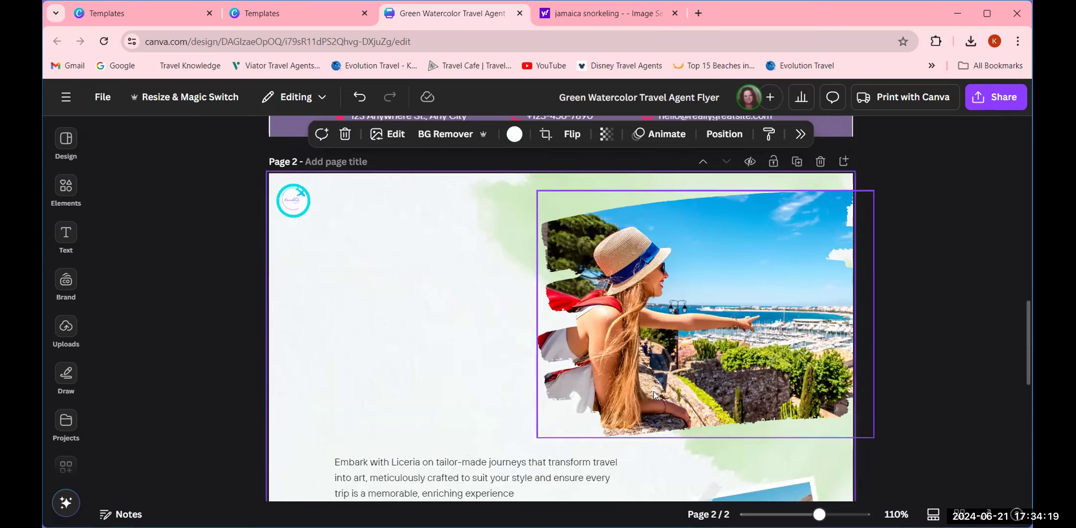
{"action": "left_click", "coordinate": [719, 379]}
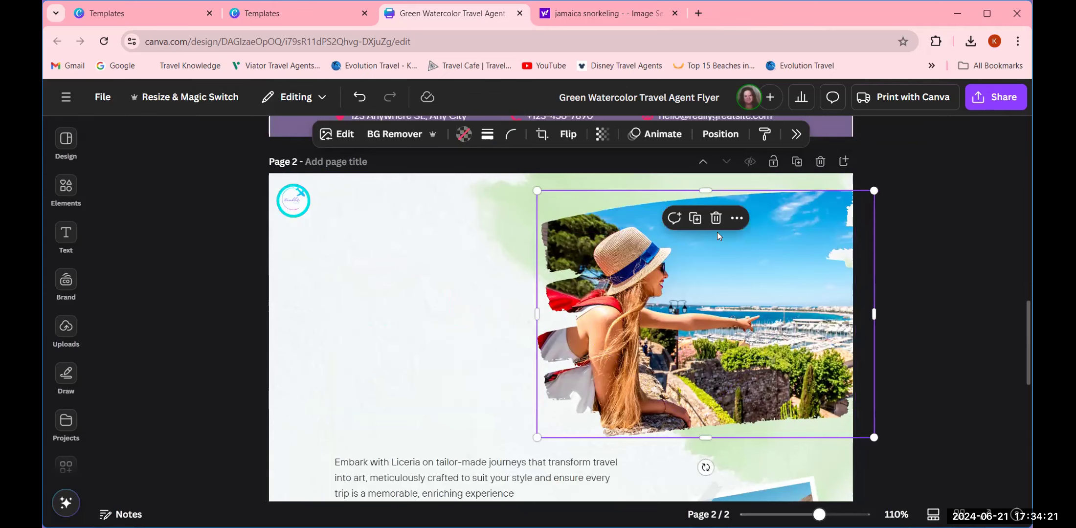
{"action": "left_click", "coordinate": [694, 218]}
{"action": "left_click_drag", "start_coordinate": [740, 301], "coordinate": [462, 313]}
{"action": "scroll", "coordinate": [731, 432], "scroll_direction": "down", "scroll_amount": 4}
{"action": "scroll", "coordinate": [730, 434], "scroll_direction": "up", "scroll_amount": 3}
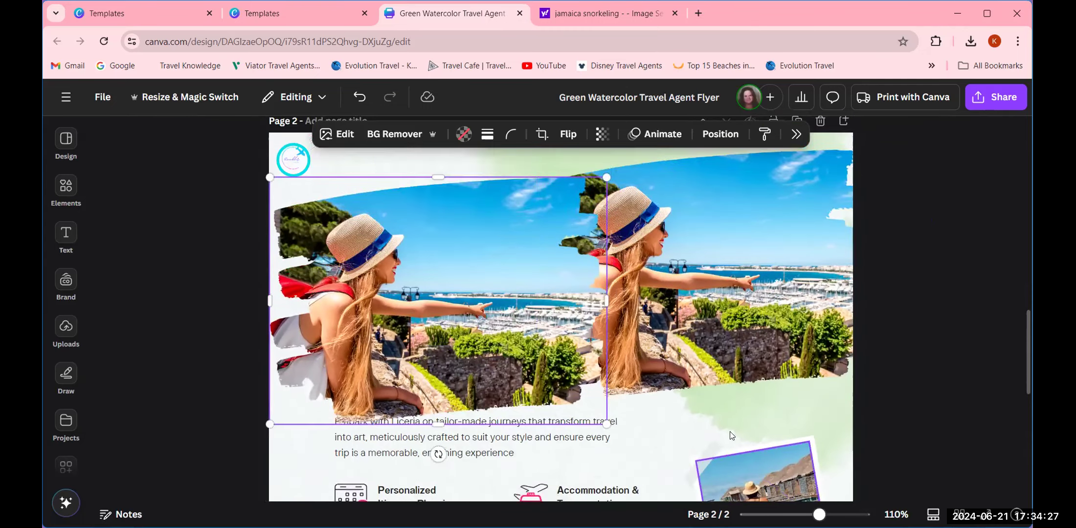
{"action": "scroll", "coordinate": [730, 434], "scroll_direction": "up", "scroll_amount": 1}
{"action": "left_click_drag", "start_coordinate": [601, 454], "coordinate": [517, 398]}
{"action": "left_click_drag", "start_coordinate": [500, 348], "coordinate": [516, 331]}
{"action": "left_click", "coordinate": [701, 324]}
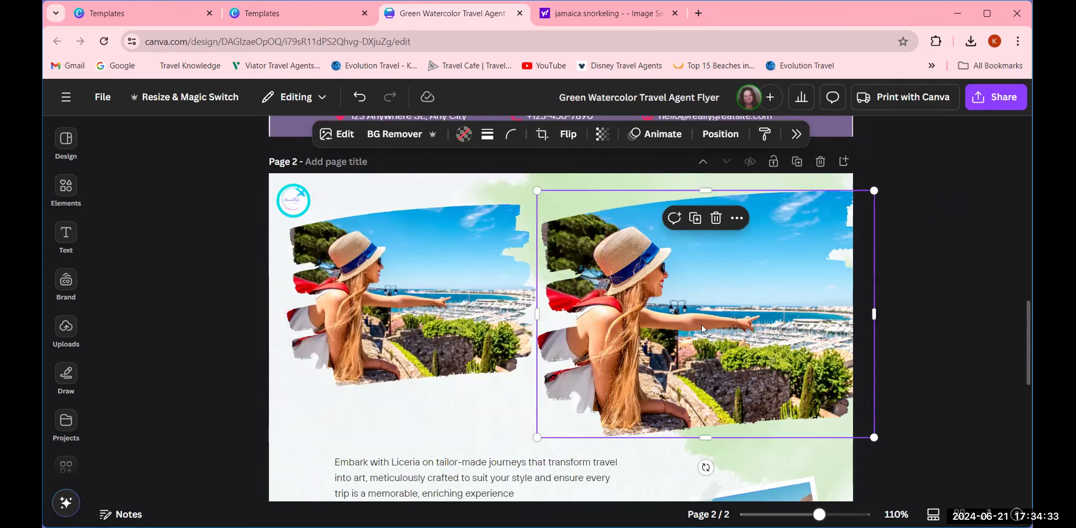
{"action": "left_click", "coordinate": [450, 324]}
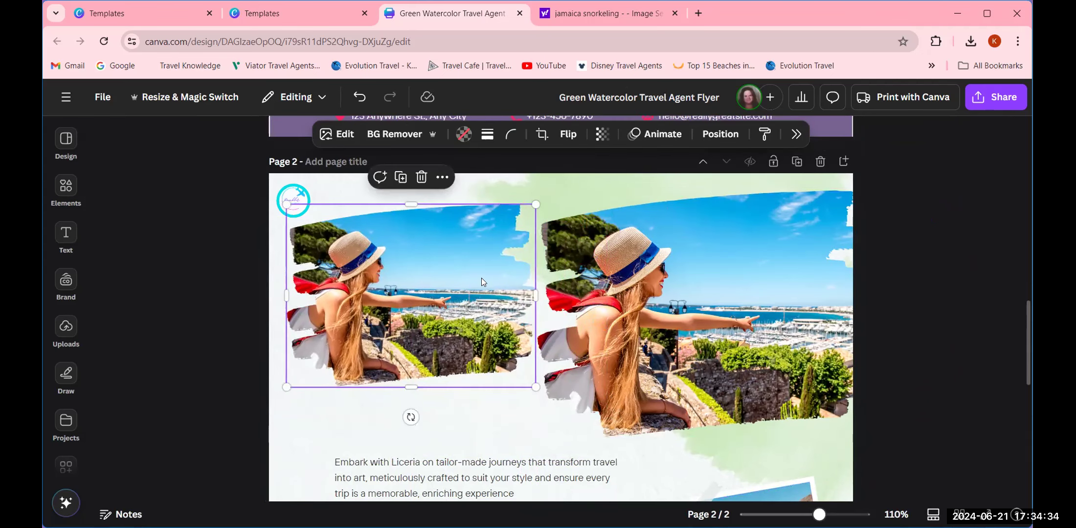
{"action": "left_click", "coordinate": [421, 177]}
{"action": "left_click", "coordinate": [427, 215]}
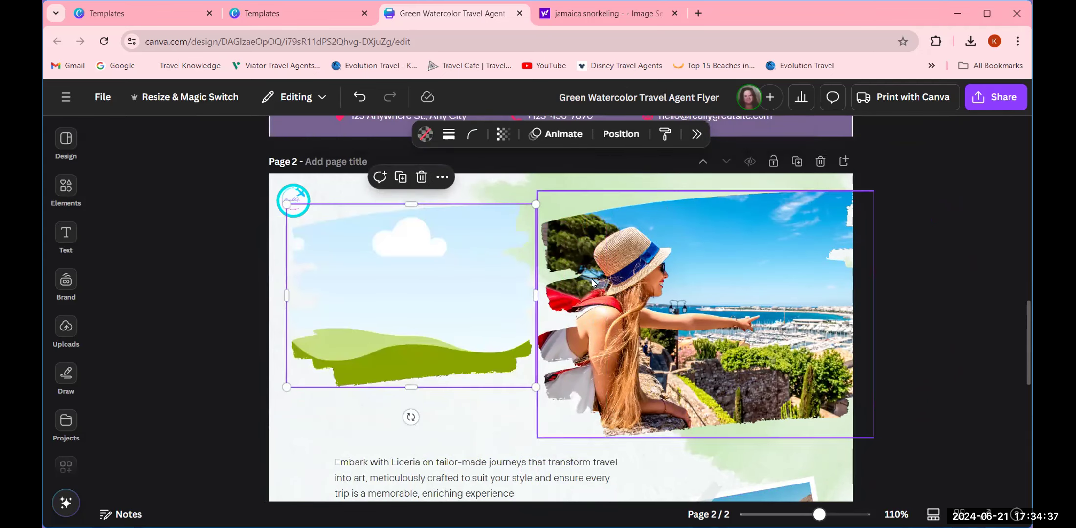
{"action": "left_click", "coordinate": [422, 177]}
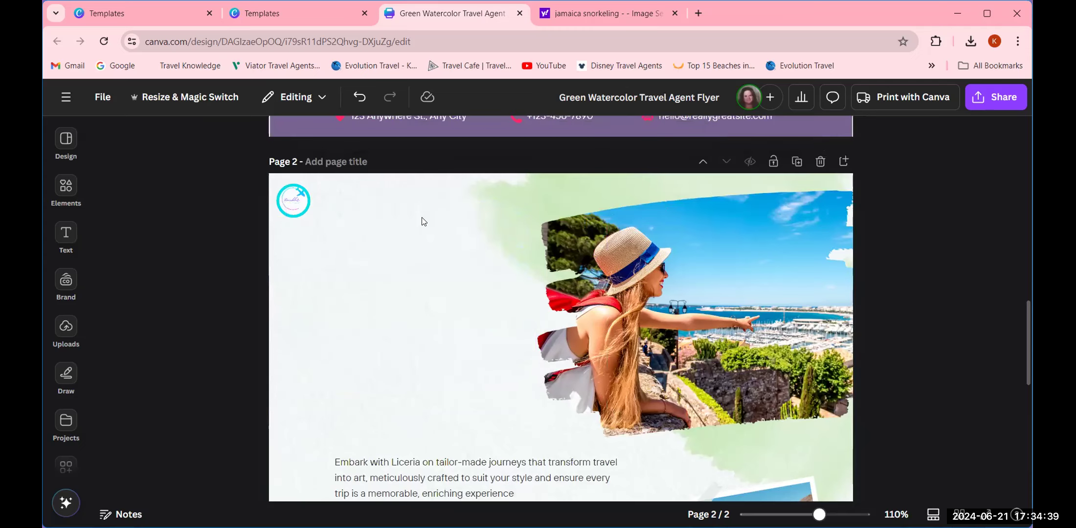
- Move the large brush-edged photo on page 2 sideways so it sits centred across the page
{"action": "left_click", "coordinate": [772, 329]}
{"action": "left_click_drag", "start_coordinate": [772, 329], "coordinate": [631, 320]}
- Delete the introductory paragraph, the Personalized Itinerary Planning heading and its calendar icon from page 2
{"action": "scroll", "coordinate": [724, 416], "scroll_direction": "down", "scroll_amount": 3}
{"action": "scroll", "coordinate": [725, 417], "scroll_direction": "down", "scroll_amount": 2}
{"action": "left_click", "coordinate": [475, 220]}
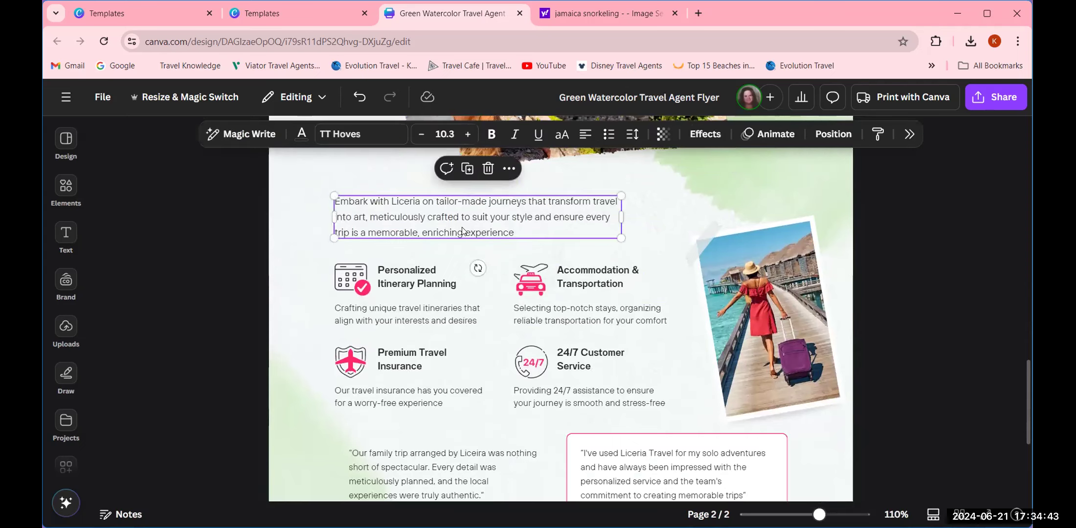
{"action": "left_click", "coordinate": [489, 169]}
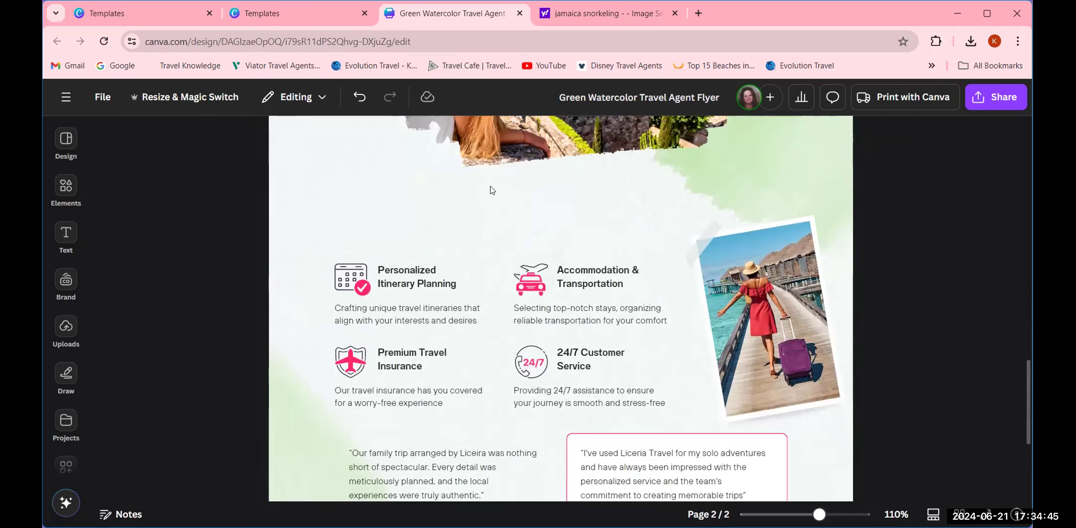
{"action": "left_click", "coordinate": [384, 289]}
{"action": "left_click", "coordinate": [432, 237]}
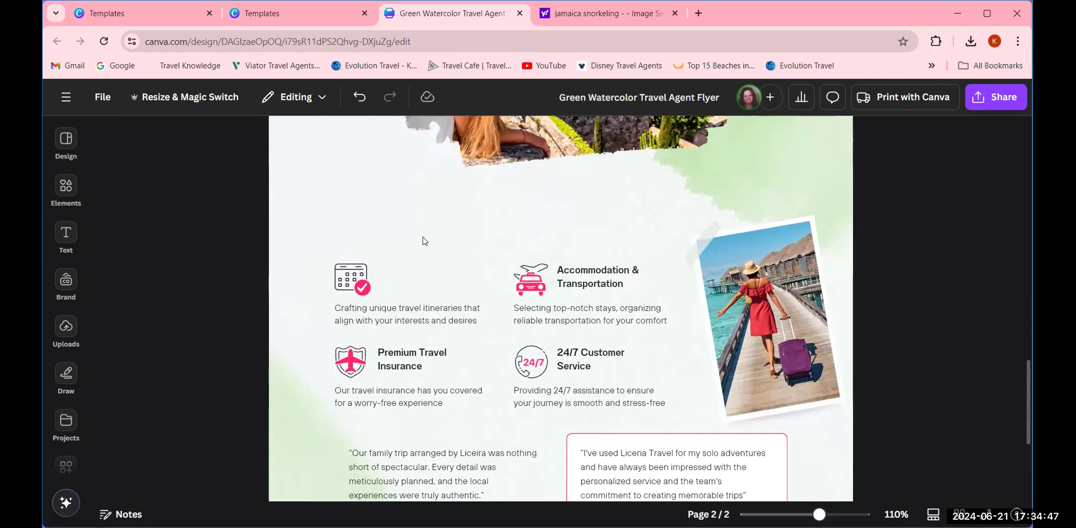
{"action": "left_click", "coordinate": [347, 275]}
{"action": "left_click", "coordinate": [363, 236]}
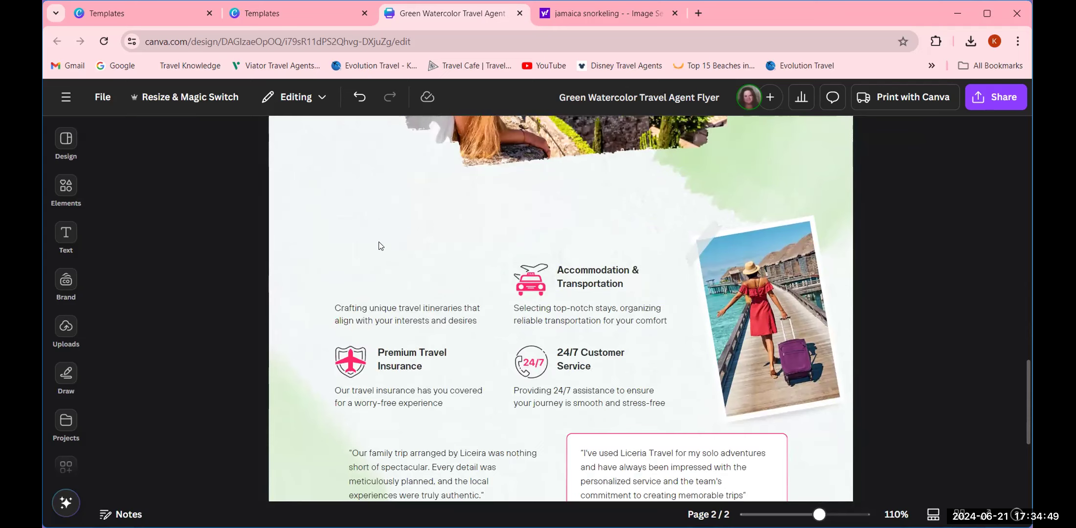
- Delete the Accommodation & Transportation icon and heading plus the two description texts in the first service row
{"action": "left_click", "coordinate": [530, 280]}
{"action": "left_click", "coordinate": [539, 237]}
{"action": "left_click", "coordinate": [591, 276]}
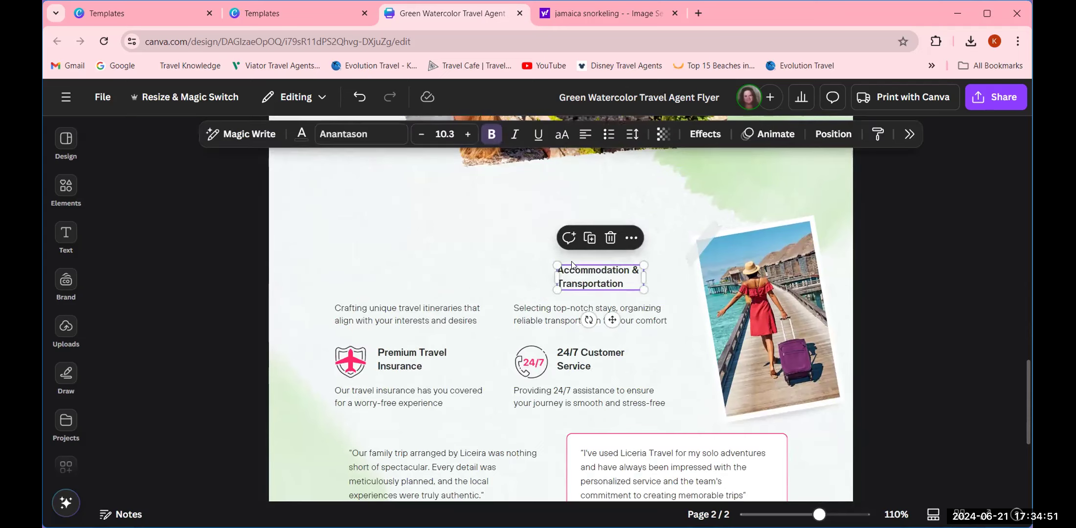
{"action": "left_click", "coordinate": [611, 237]}
{"action": "left_click", "coordinate": [581, 312]}
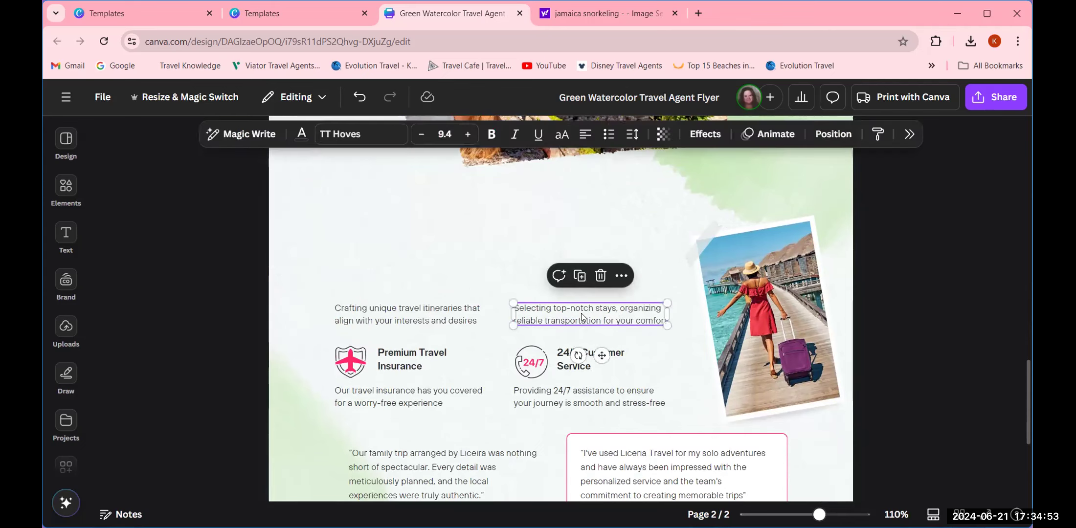
{"action": "left_click", "coordinate": [600, 275]}
{"action": "left_click", "coordinate": [406, 314]}
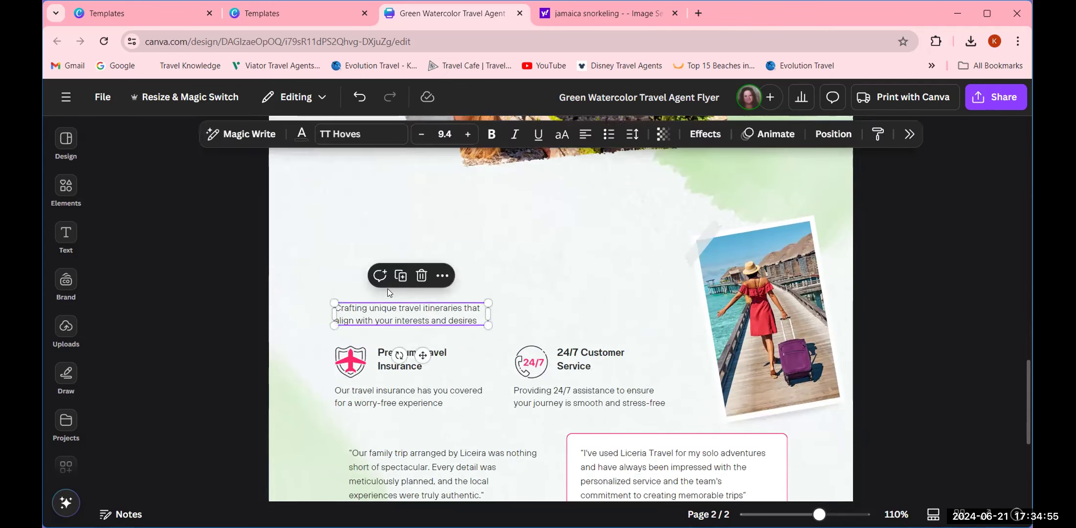
{"action": "left_click", "coordinate": [420, 275]}
- Delete the icons and headings for Premium Travel Insurance and 24/7 Customer Service
{"action": "left_click", "coordinate": [349, 362]}
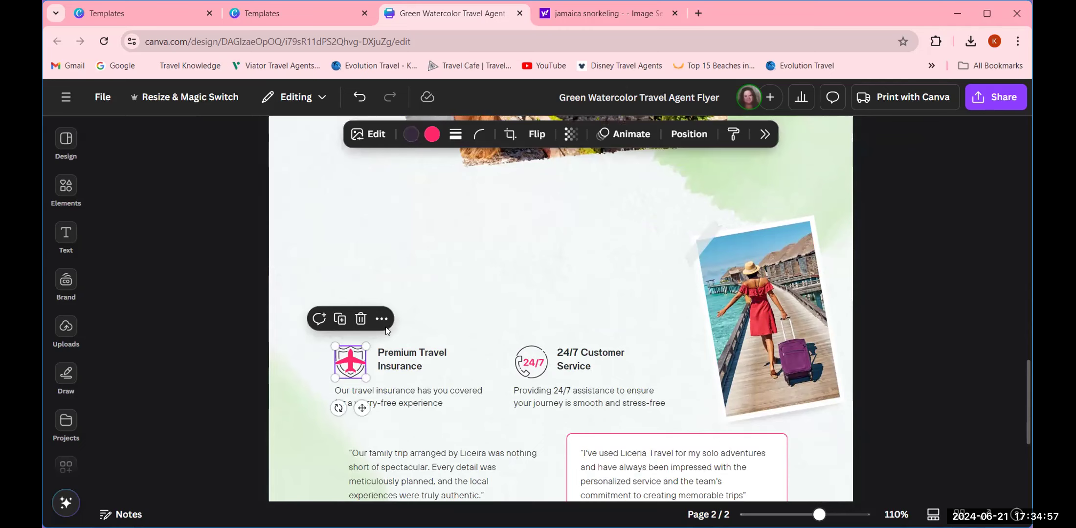
{"action": "left_click", "coordinate": [362, 316]}
{"action": "left_click", "coordinate": [389, 363]}
{"action": "left_click", "coordinate": [428, 319]}
{"action": "left_click", "coordinate": [531, 362]}
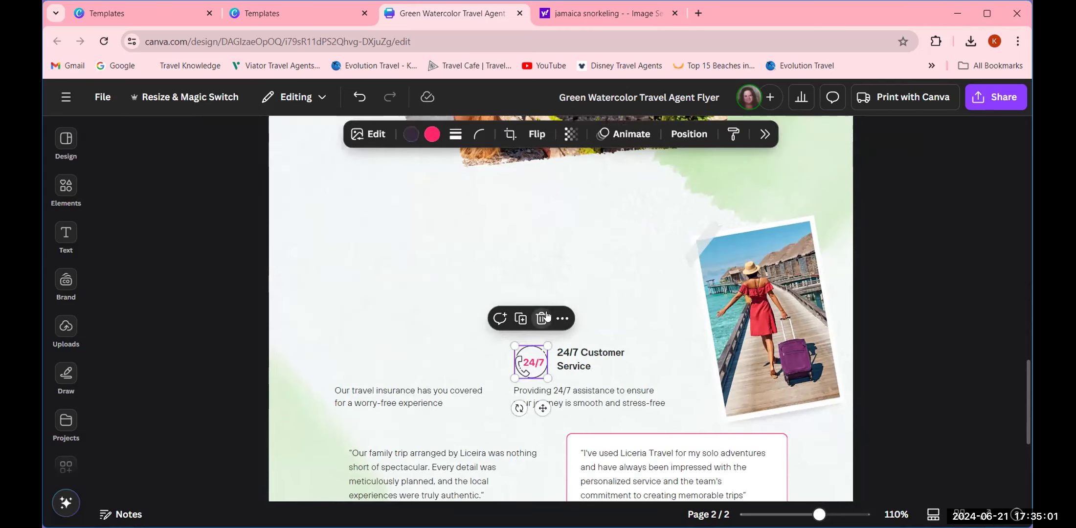
{"action": "left_click", "coordinate": [543, 318]}
{"action": "left_click", "coordinate": [585, 356]}
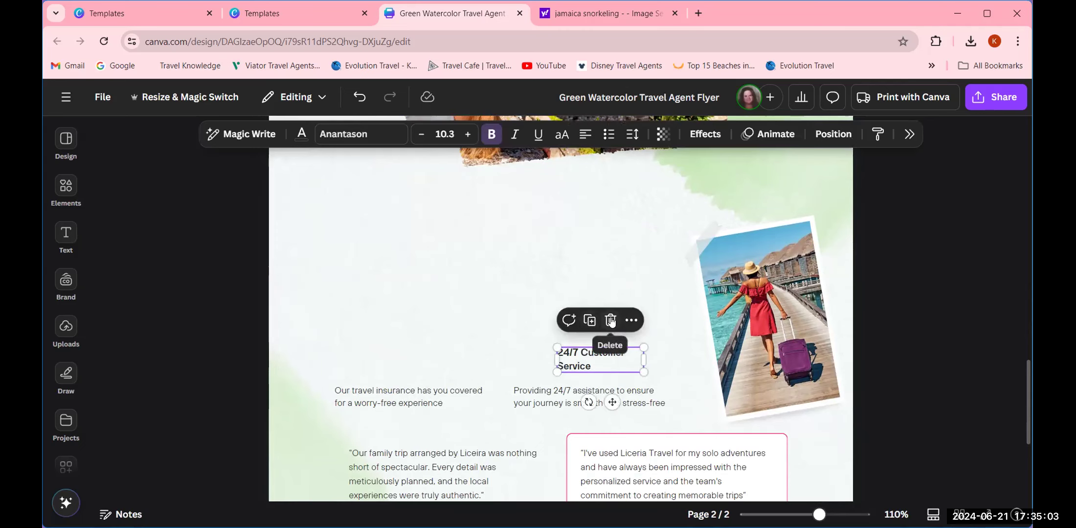
{"action": "left_click", "coordinate": [611, 320]}
- Delete the remaining travel insurance and 24/7 assistance descriptions
{"action": "left_click", "coordinate": [413, 397]}
{"action": "left_click", "coordinate": [419, 354]}
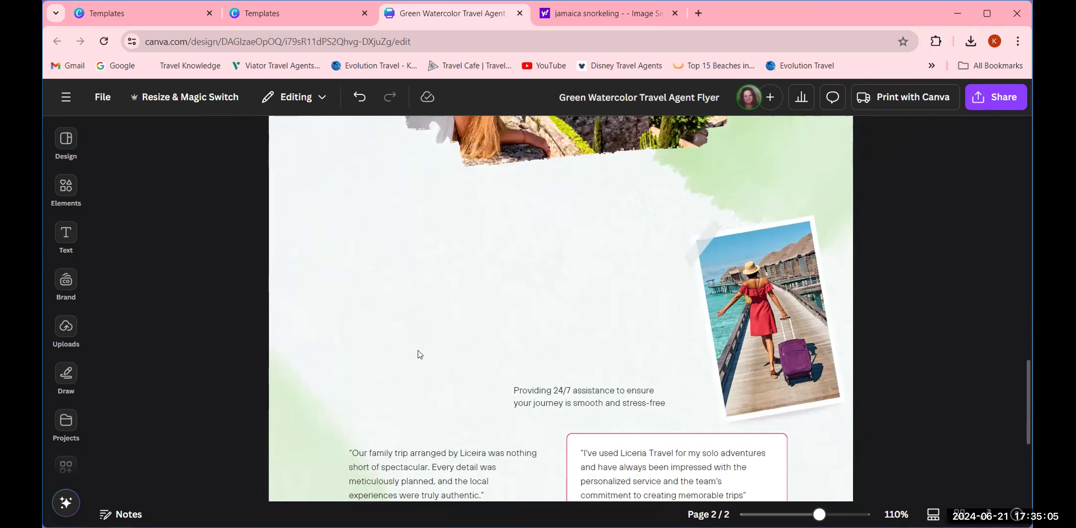
{"action": "left_click", "coordinate": [558, 390]}
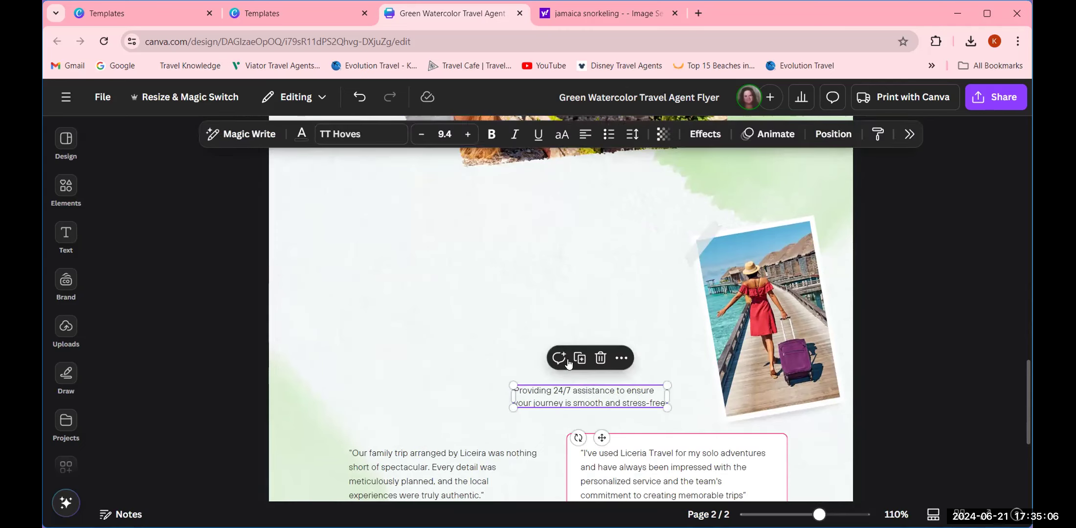
{"action": "left_click", "coordinate": [601, 357]}
- Delete both testimonial quotes and the reviewer's name on page 2
{"action": "scroll", "coordinate": [547, 426], "scroll_direction": "down", "scroll_amount": 4}
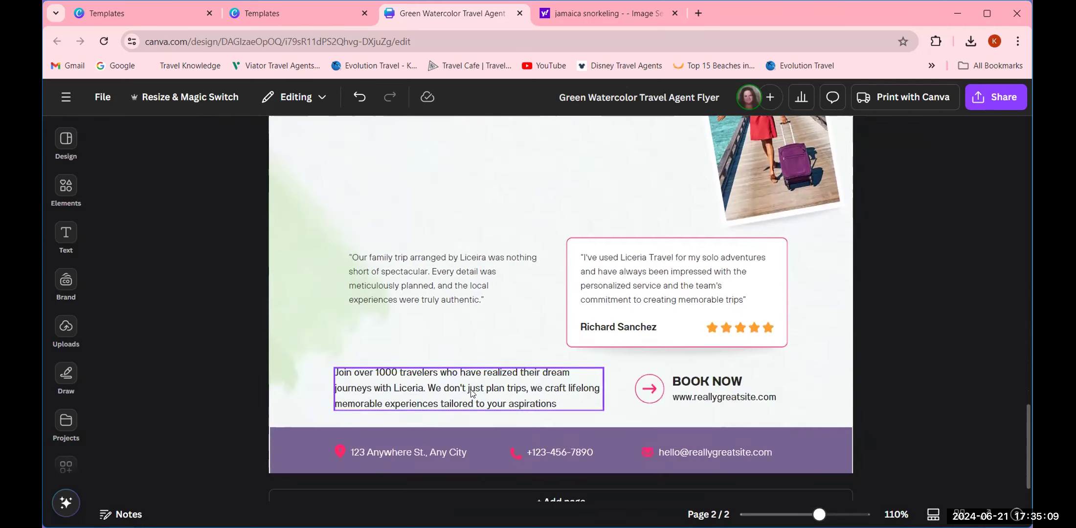
{"action": "left_click", "coordinate": [430, 292]}
{"action": "left_click", "coordinate": [452, 227]}
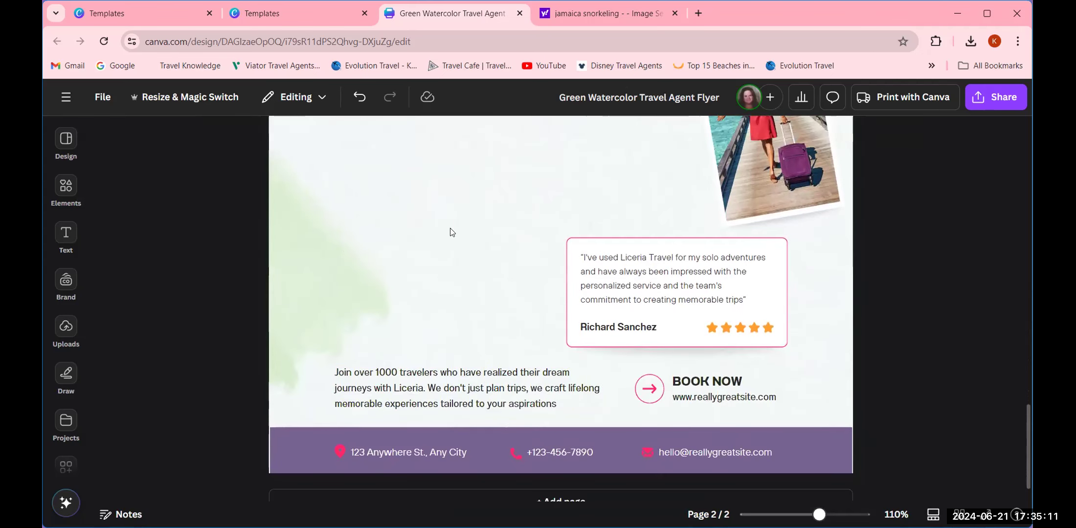
{"action": "left_click", "coordinate": [684, 277]}
{"action": "left_click", "coordinate": [685, 224]}
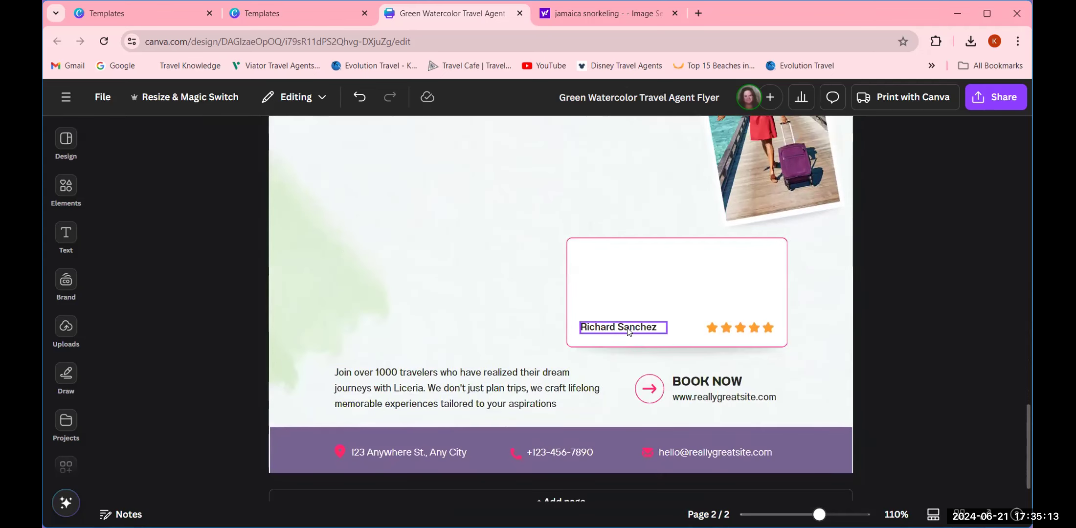
{"action": "left_click", "coordinate": [629, 326]}
{"action": "left_click", "coordinate": [635, 294]}
{"action": "left_click", "coordinate": [724, 328]}
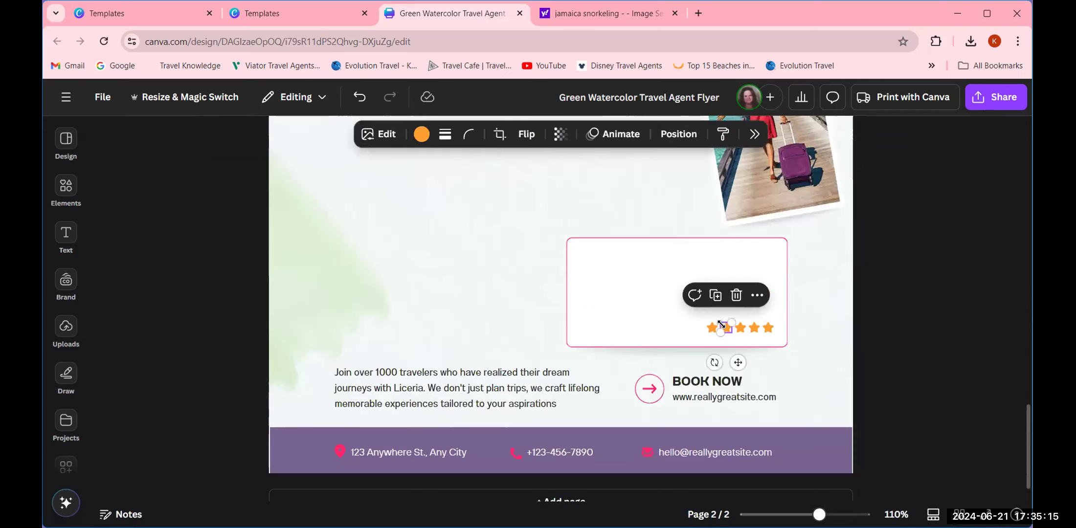
{"action": "left_click", "coordinate": [736, 295]}
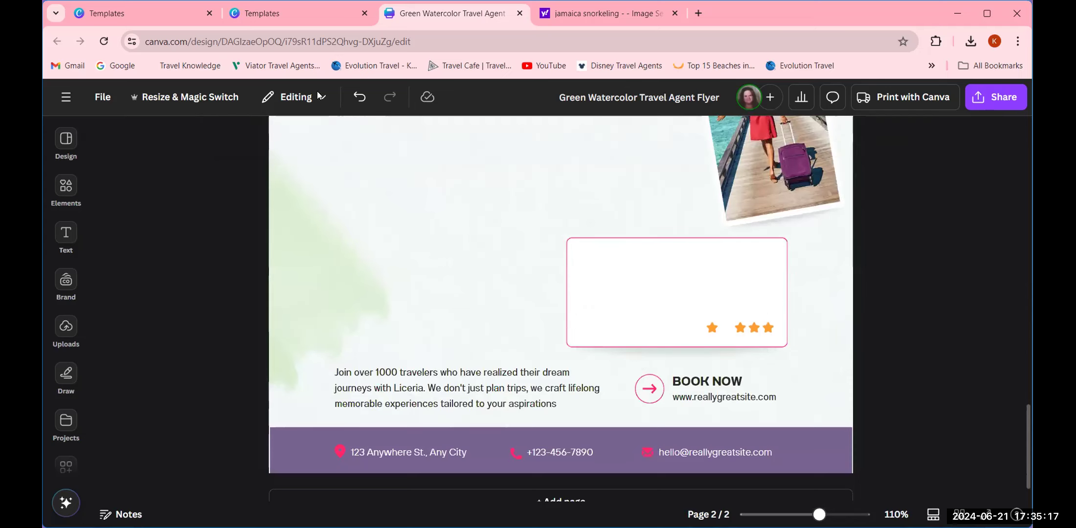
{"action": "left_click", "coordinate": [359, 100]}
{"action": "left_click", "coordinate": [357, 99]}
{"action": "left_click", "coordinate": [357, 99]}
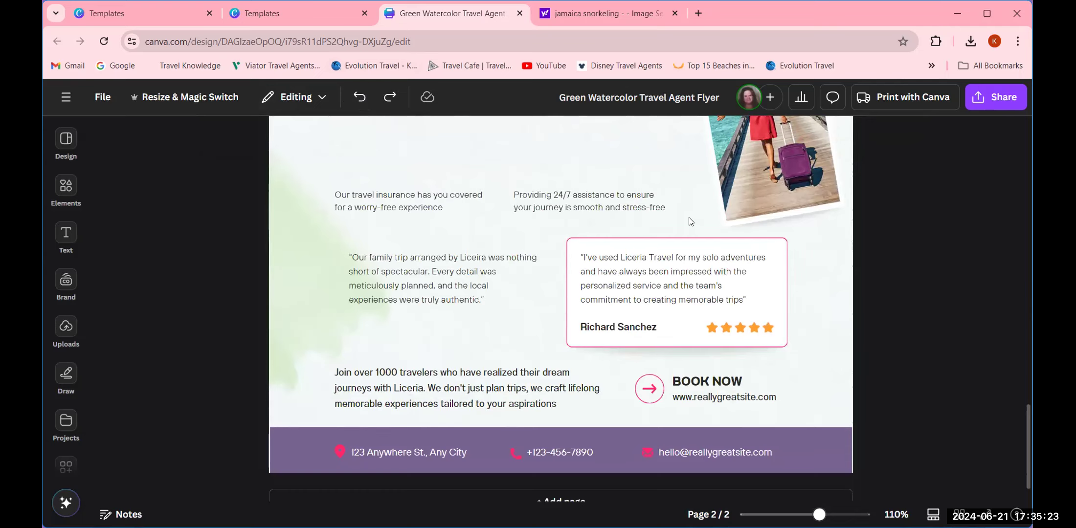
{"action": "scroll", "coordinate": [690, 222], "scroll_direction": "up", "scroll_amount": 4}
{"action": "left_click", "coordinate": [382, 98]}
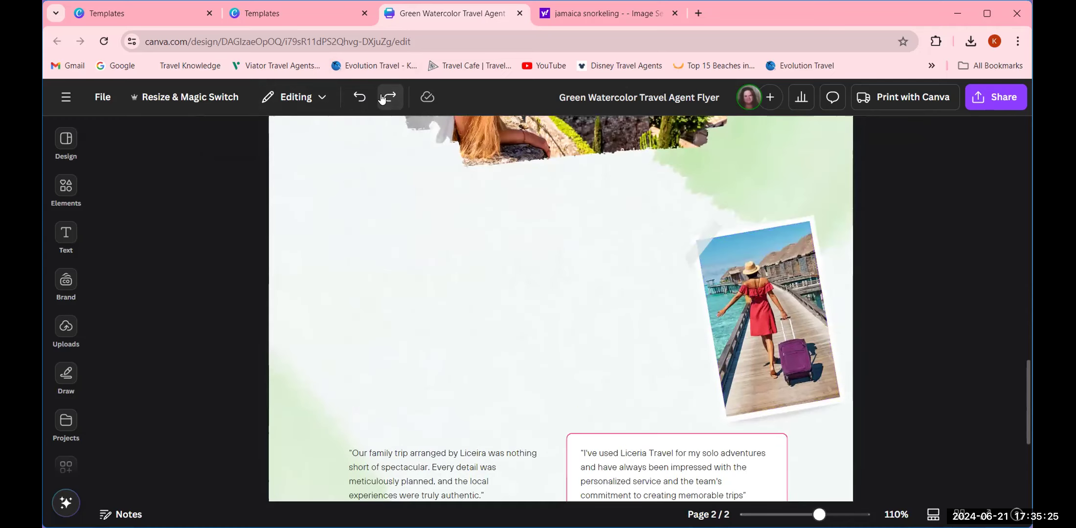
{"action": "left_click", "coordinate": [382, 98]}
{"action": "left_click", "coordinate": [383, 98]}
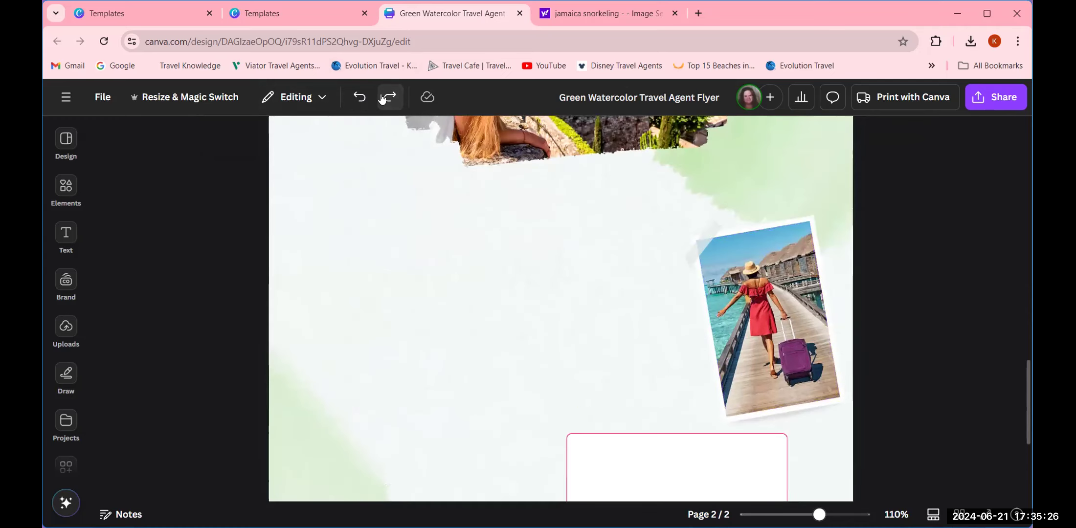
- Duplicate the tilted boardwalk photo and place the copy on the opposite side of the cleared area
{"action": "left_click", "coordinate": [763, 312]}
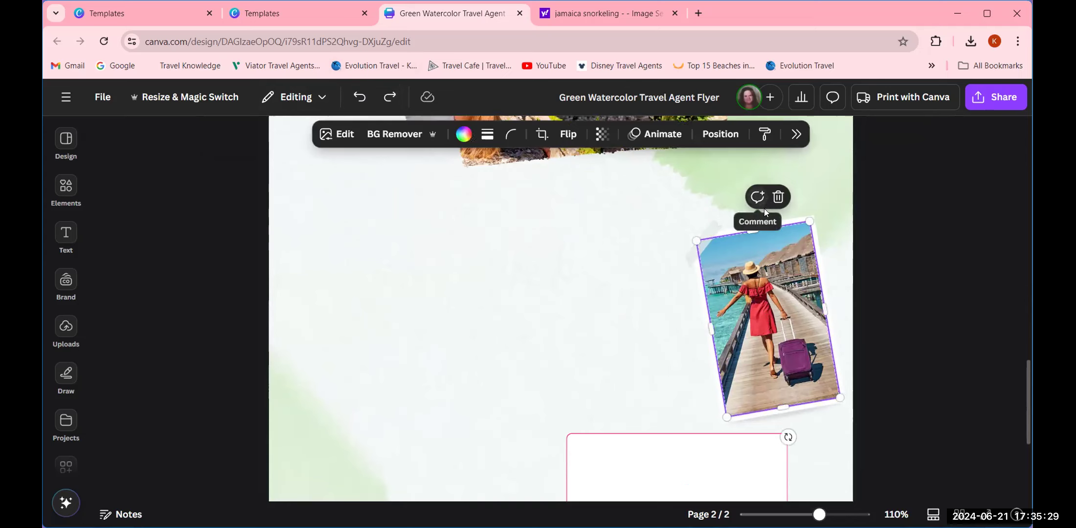
{"action": "right_click", "coordinate": [769, 338]}
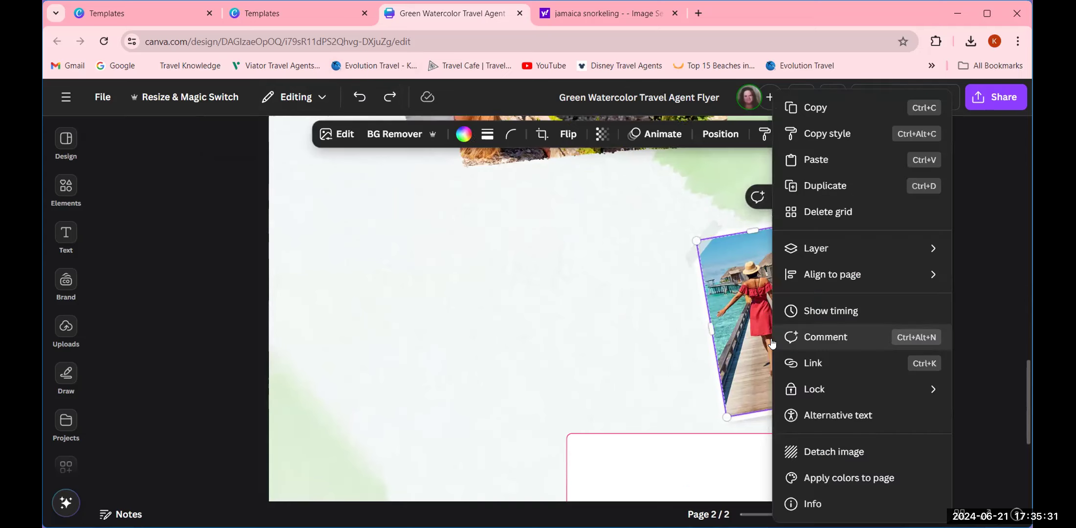
{"action": "left_click", "coordinate": [811, 108]}
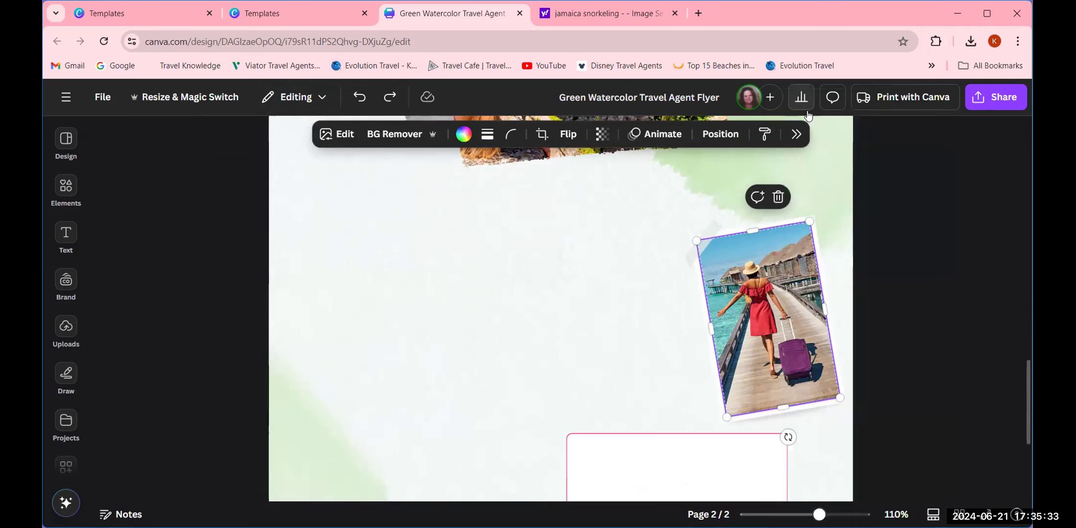
{"action": "right_click", "coordinate": [772, 315]}
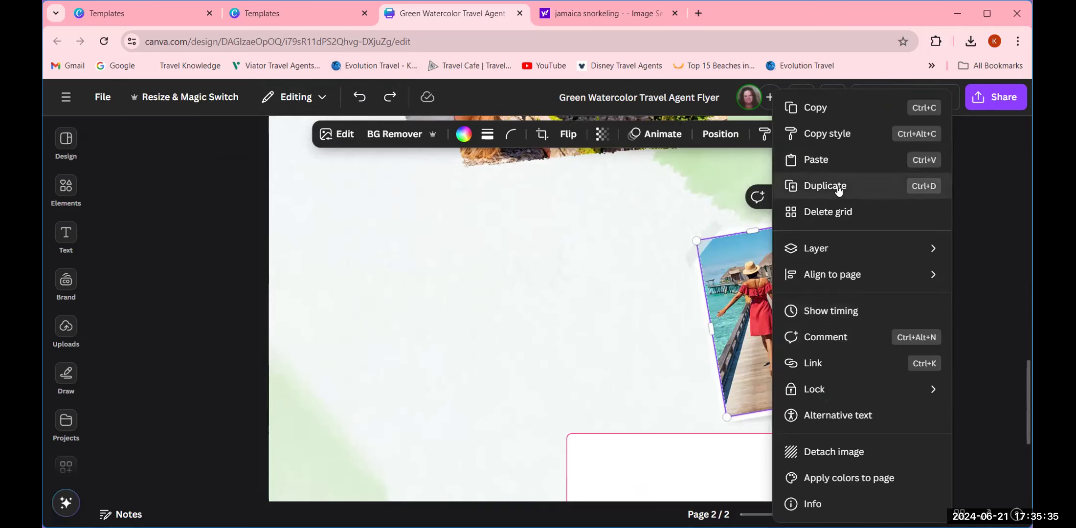
{"action": "left_click", "coordinate": [816, 188]}
{"action": "left_click_drag", "start_coordinate": [756, 312], "coordinate": [385, 280]}
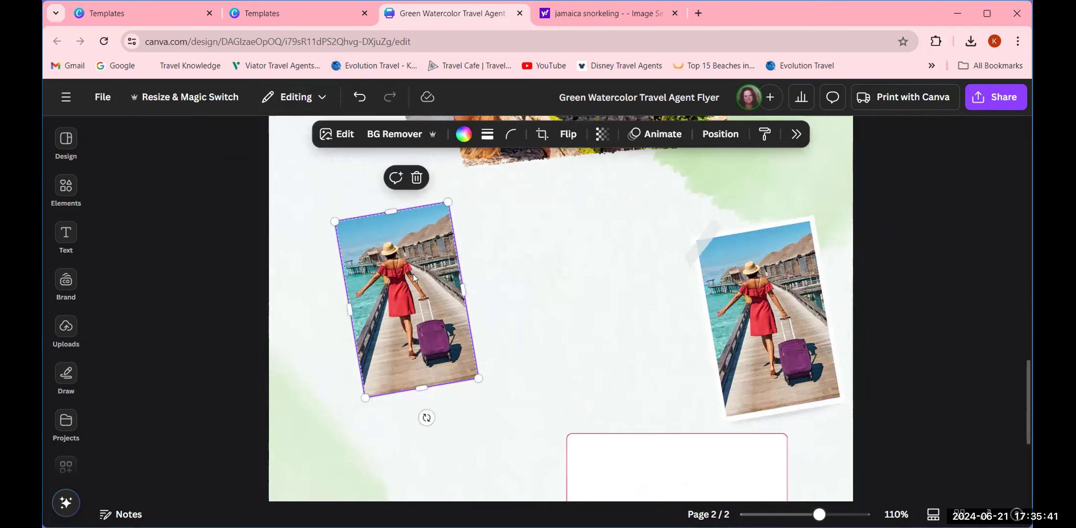
- Paste another copy of the boardwalk photo between the other two and rotate it almost upright
{"action": "right_click", "coordinate": [547, 270]}
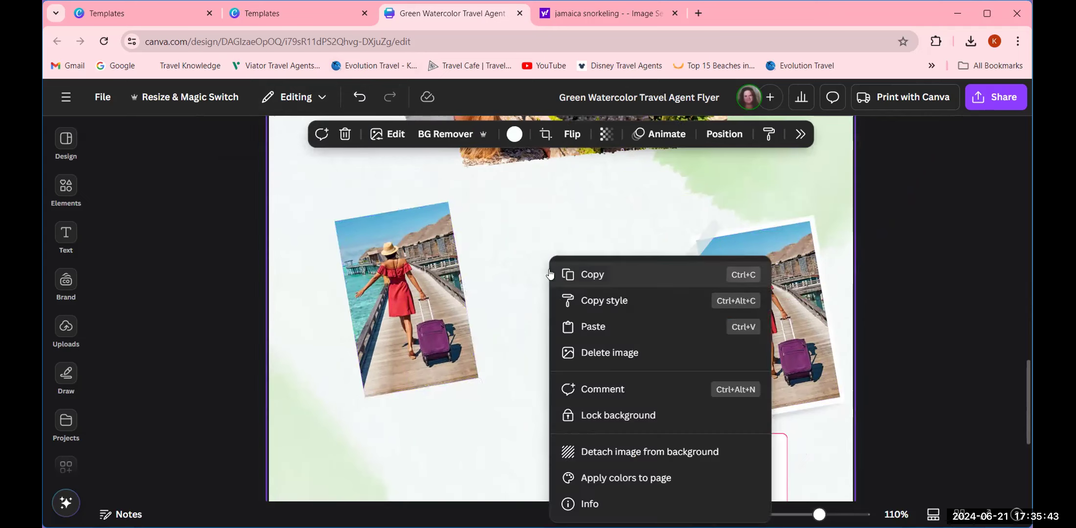
{"action": "left_click", "coordinate": [592, 325]}
{"action": "left_click_drag", "start_coordinate": [715, 315], "coordinate": [573, 264]}
{"action": "mouse_move", "coordinate": [670, 268]}
{"action": "left_mouse_down"}
{"action": "mouse_move", "coordinate": [651, 277]}
{"action": "mouse_move", "coordinate": [667, 283]}
{"action": "left_mouse_up"}
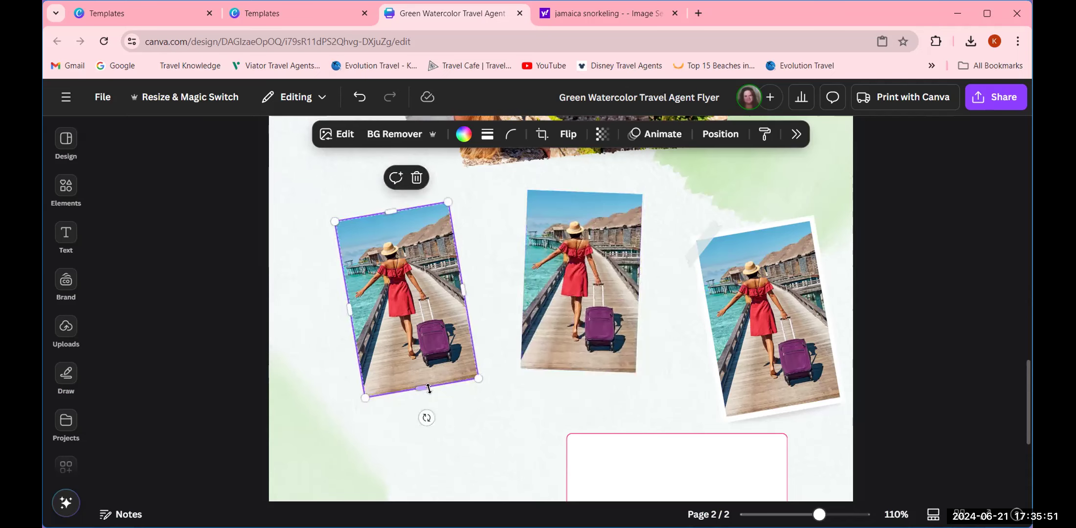
- Rotate the leftmost boardwalk photo almost upright, then shift it and the middle photo up and toward the page's left edge
{"action": "left_click_drag", "start_coordinate": [426, 417], "coordinate": [398, 396]}
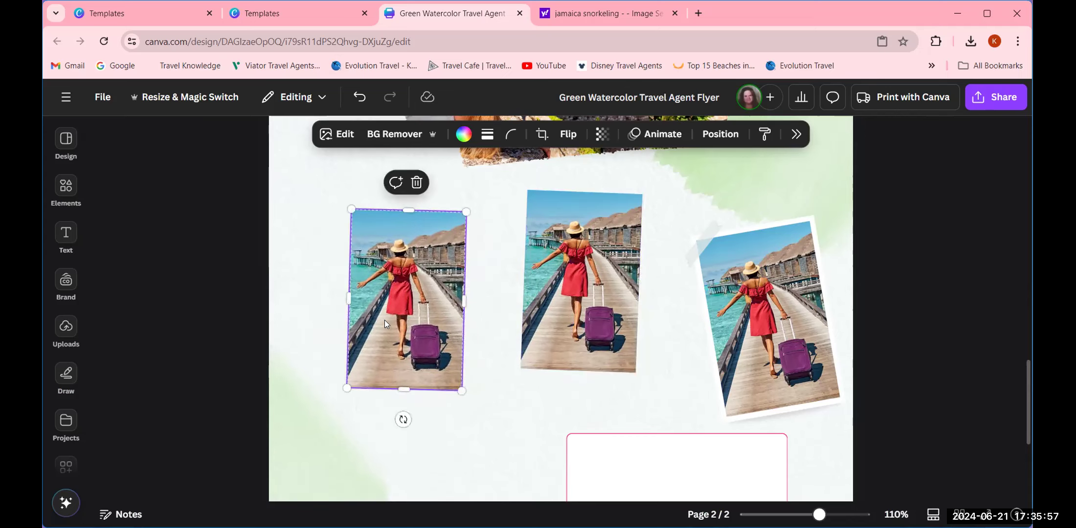
{"action": "left_click_drag", "start_coordinate": [383, 320], "coordinate": [355, 289]}
{"action": "left_click", "coordinate": [556, 297]}
{"action": "left_click_drag", "start_coordinate": [556, 297], "coordinate": [516, 292]}
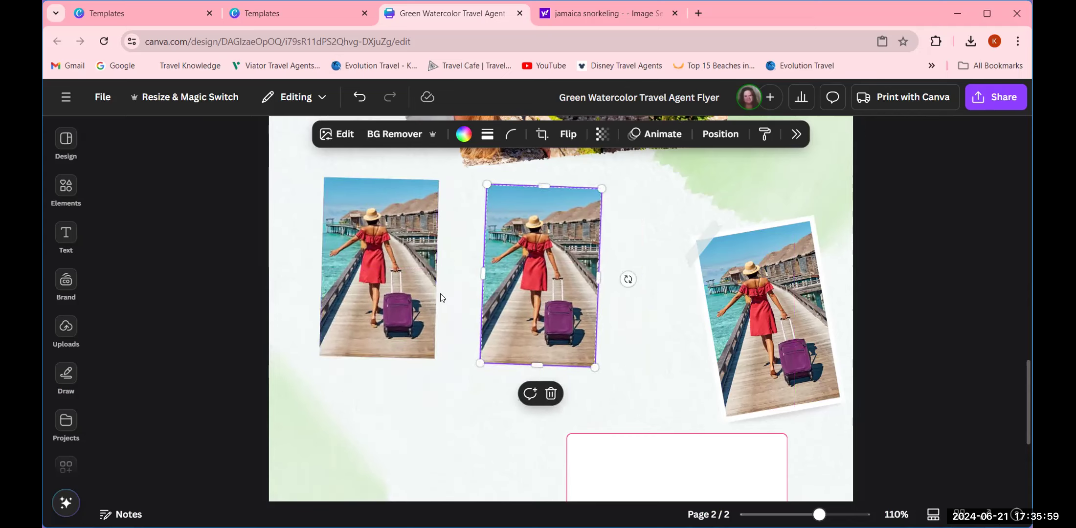
- Align the tilted right-hand photo to the page's horizontal center and the almost upright middle photo to the page's middle and right edge
{"action": "left_click", "coordinate": [721, 305]}
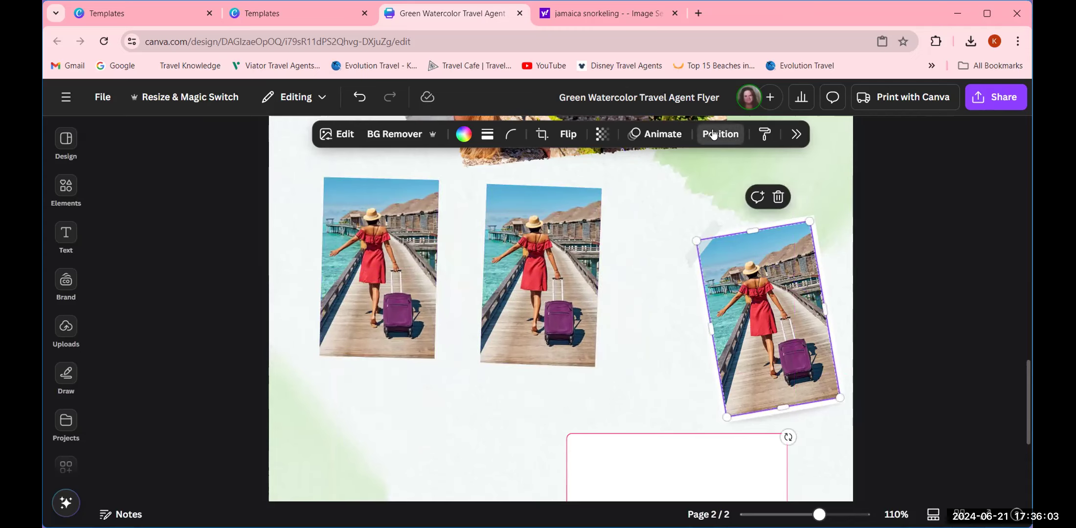
{"action": "left_click", "coordinate": [728, 137]}
{"action": "left_click", "coordinate": [961, 332]}
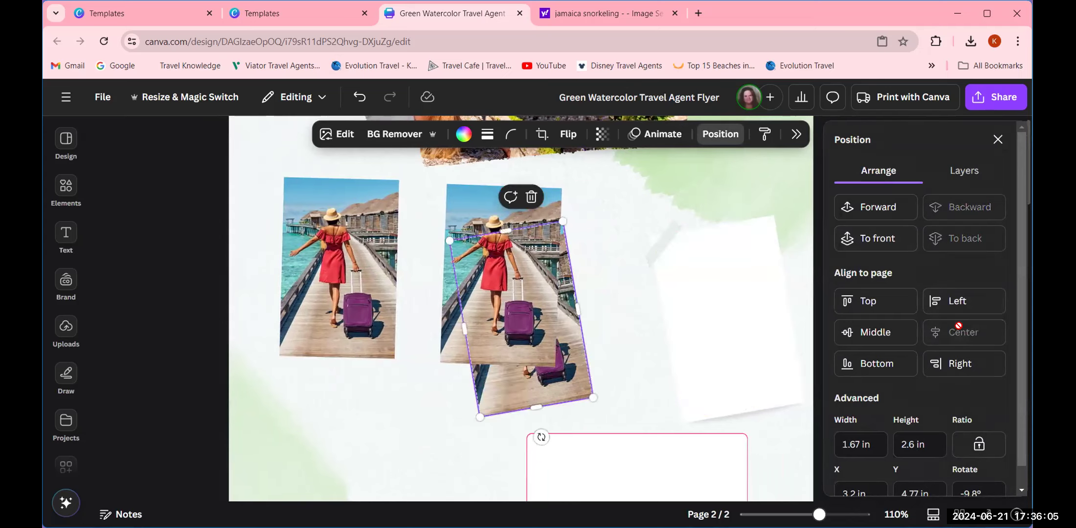
{"action": "left_click", "coordinate": [477, 202]}
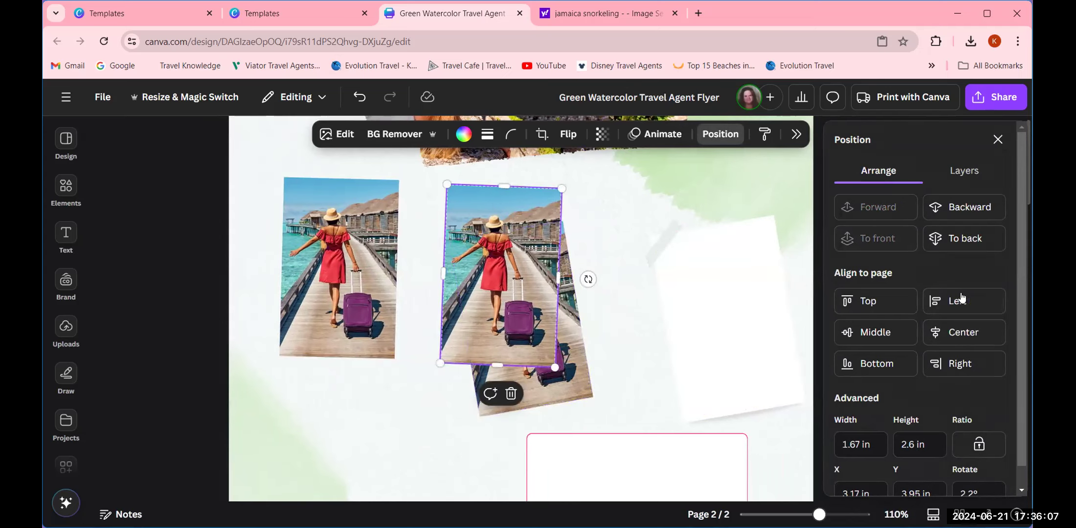
{"action": "left_click", "coordinate": [889, 332]}
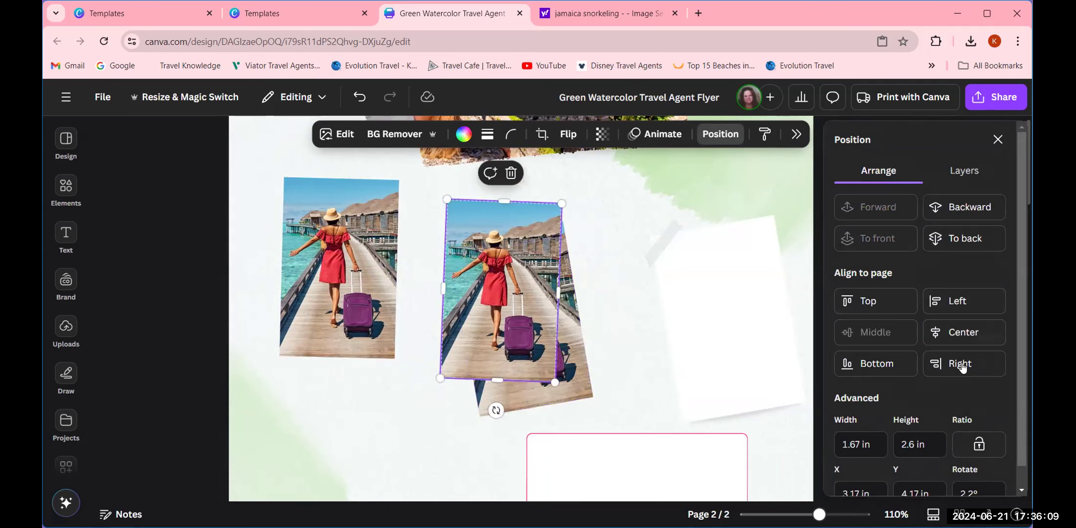
{"action": "left_click", "coordinate": [961, 365]}
- Align the leftmost photo to the page's middle and left edge, and align the tilted central photo to the page's middle
{"action": "left_click", "coordinate": [386, 268]}
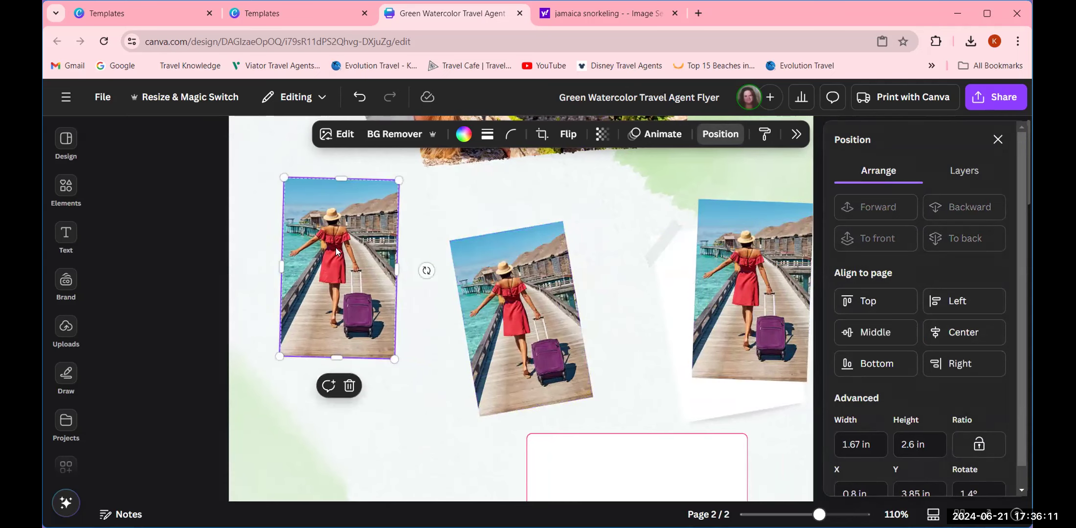
{"action": "left_click", "coordinate": [870, 322]}
{"action": "left_click", "coordinate": [955, 300]}
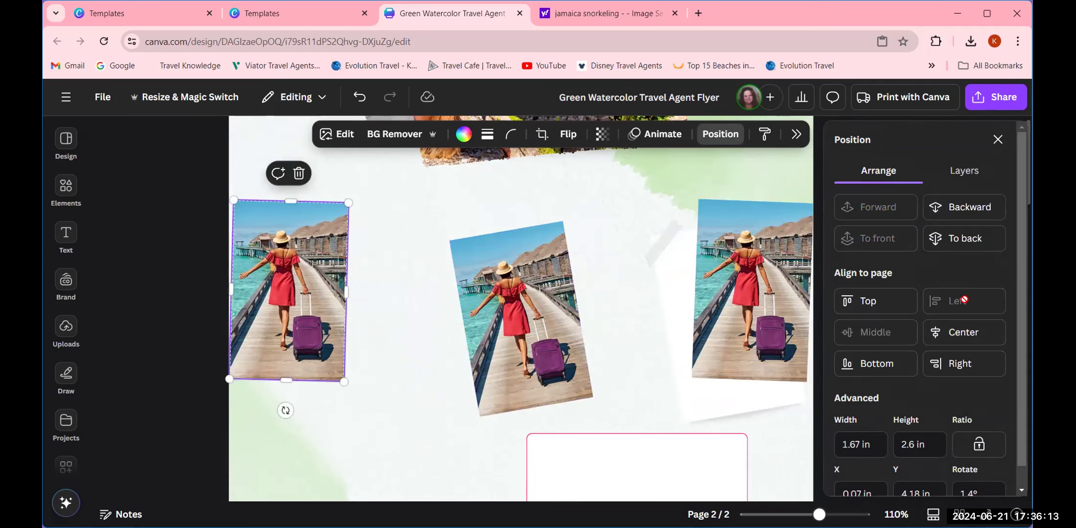
{"action": "left_click", "coordinate": [563, 312]}
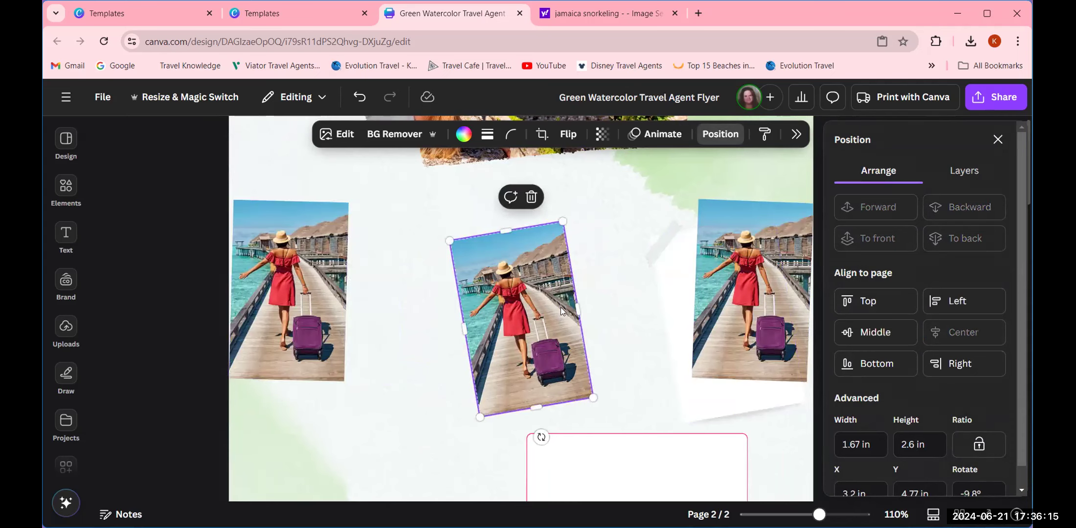
{"action": "left_click", "coordinate": [876, 333]}
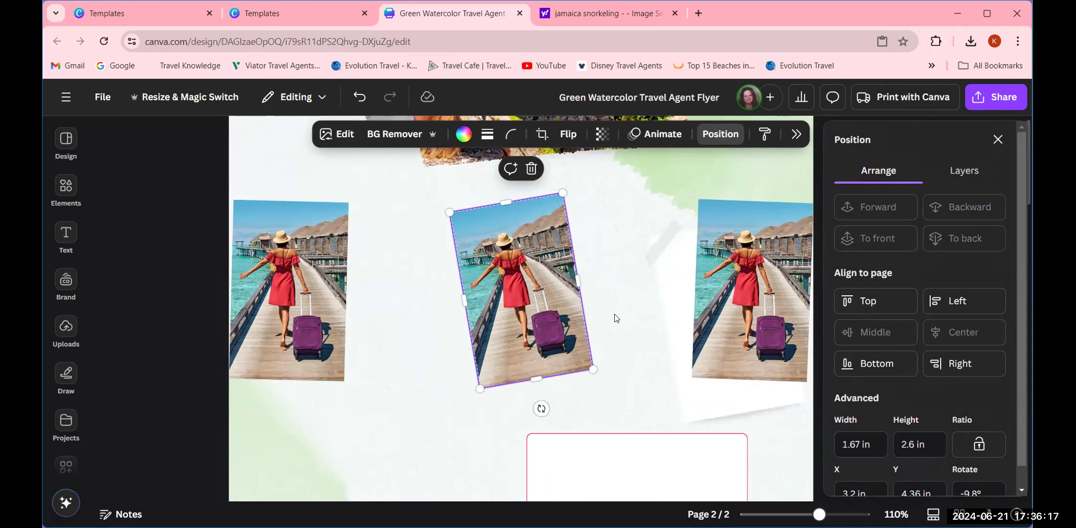
{"action": "left_click", "coordinate": [613, 315]}
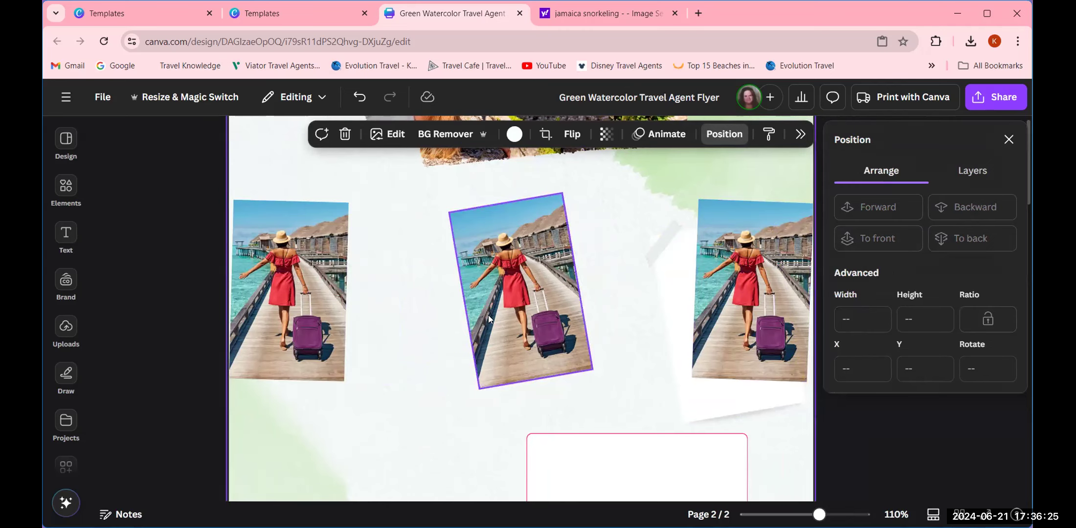
- Duplicate the tilted central photo and spread the copy and the original apart between the two outer photos
{"action": "left_click", "coordinate": [495, 272]}
{"action": "right_click", "coordinate": [563, 255]}
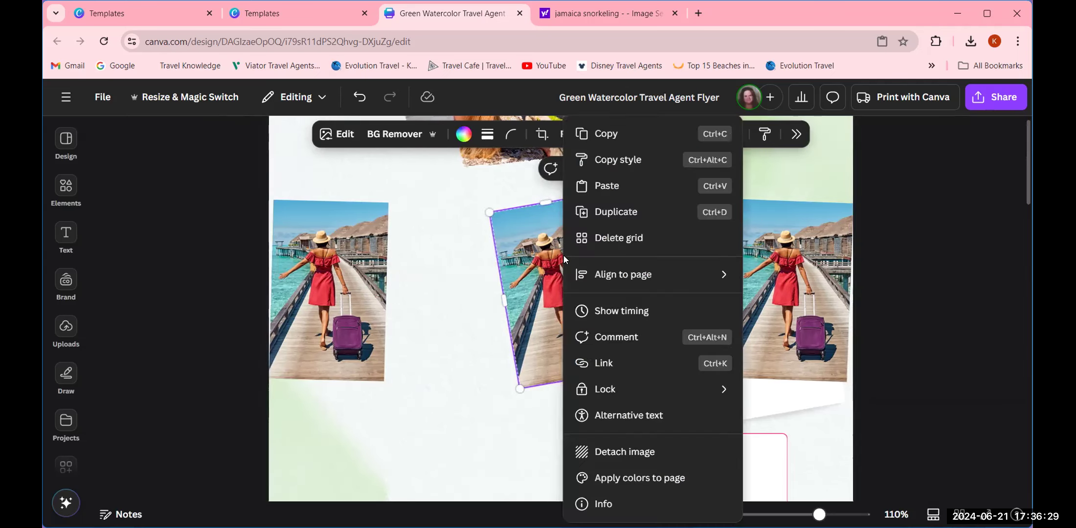
{"action": "left_click", "coordinate": [611, 211]}
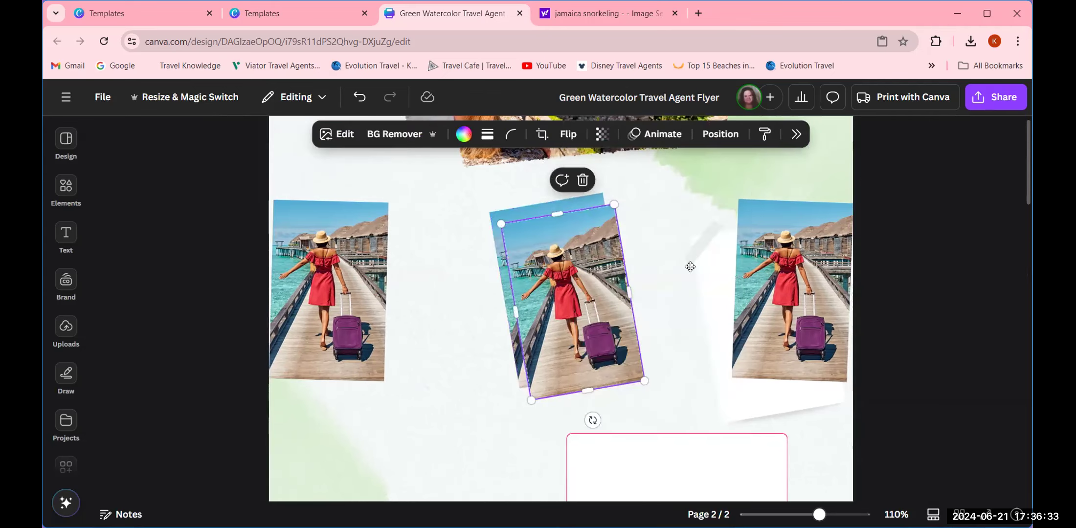
{"action": "left_click_drag", "start_coordinate": [585, 274], "coordinate": [681, 256]}
{"action": "left_click_drag", "start_coordinate": [563, 263], "coordinate": [489, 270]}
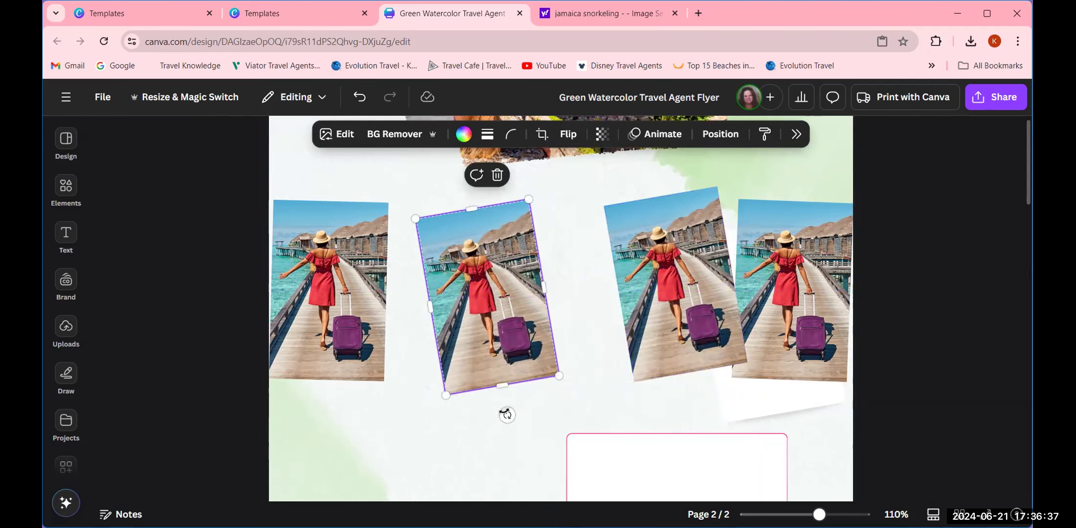
- Rotate the two inner photos fully upright and line them up side by side between the outer photos
{"action": "left_click_drag", "start_coordinate": [507, 415], "coordinate": [485, 409]}
{"action": "left_click", "coordinate": [637, 345]}
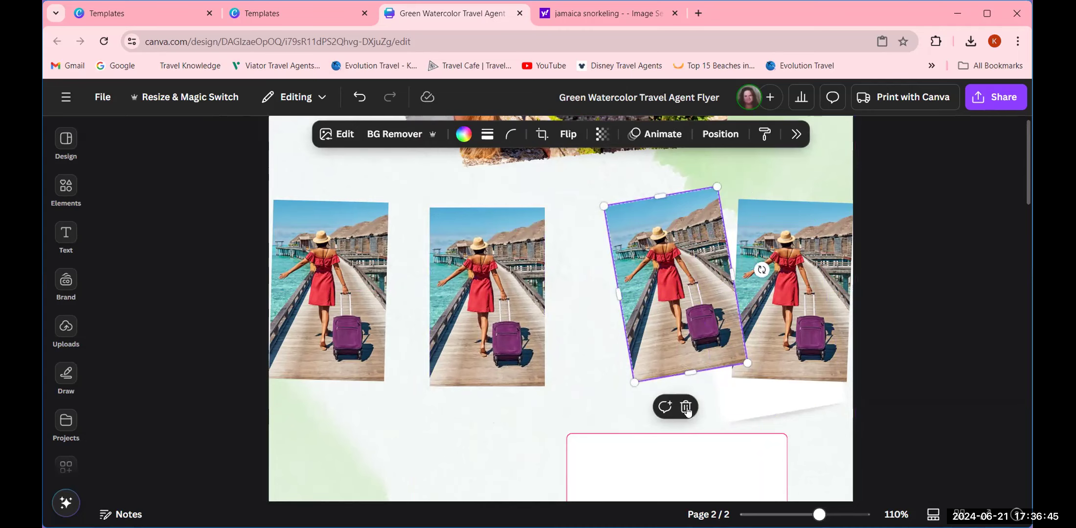
{"action": "left_click", "coordinate": [595, 356]}
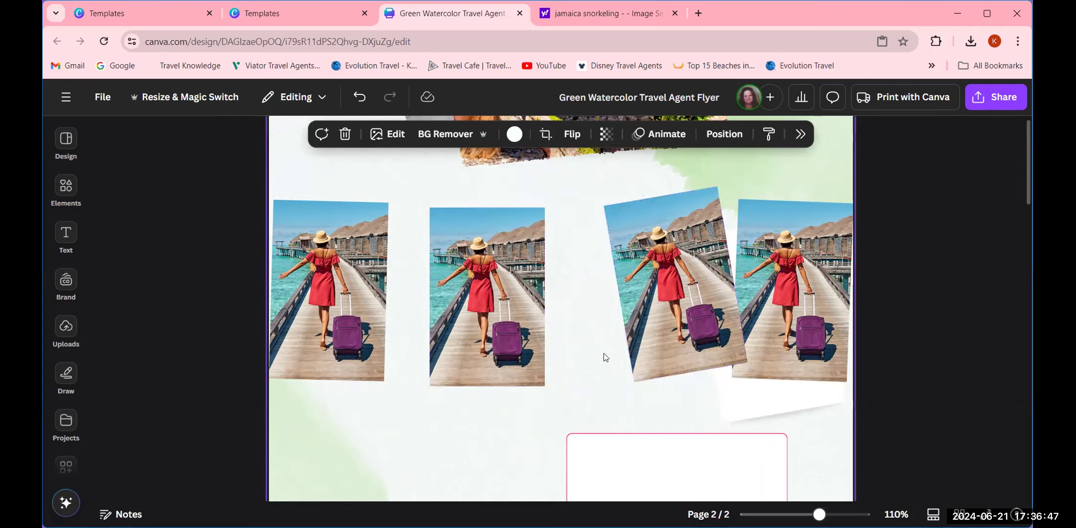
{"action": "left_click", "coordinate": [684, 327]}
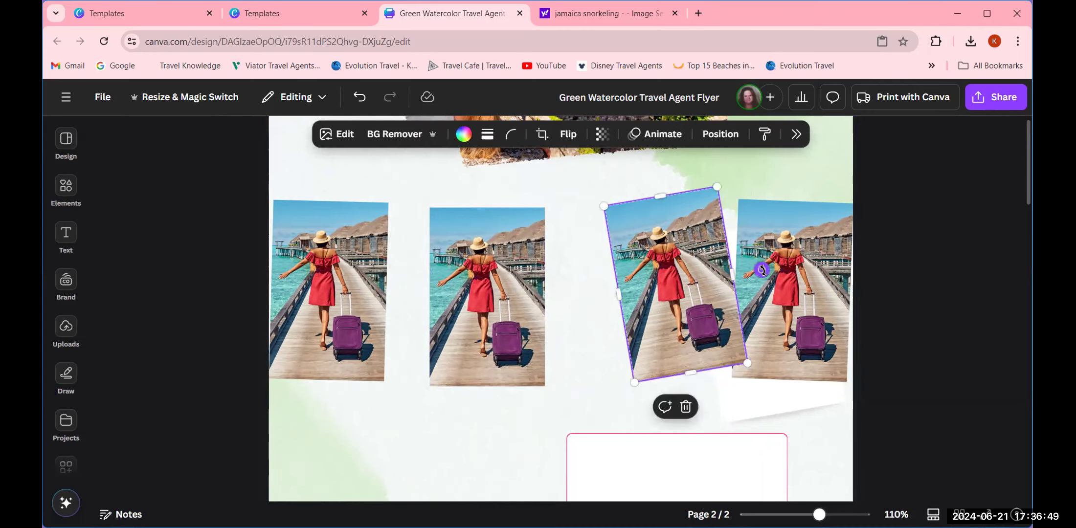
{"action": "left_click_drag", "start_coordinate": [760, 272], "coordinate": [771, 323]}
{"action": "left_click_drag", "start_coordinate": [673, 285], "coordinate": [628, 292]}
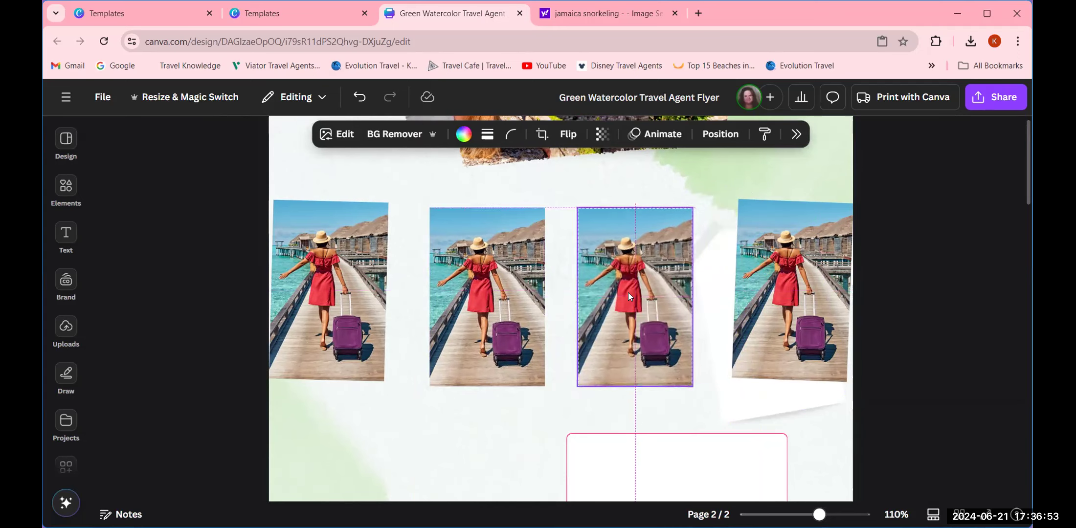
{"action": "left_click_drag", "start_coordinate": [492, 294], "coordinate": [501, 286]}
{"action": "left_click", "coordinate": [651, 281]}
{"action": "left_click_drag", "start_coordinate": [651, 281], "coordinate": [649, 278]}
- Rotate the rightmost and leftmost photos fully upright to match the inner pair
{"action": "left_click", "coordinate": [793, 287]}
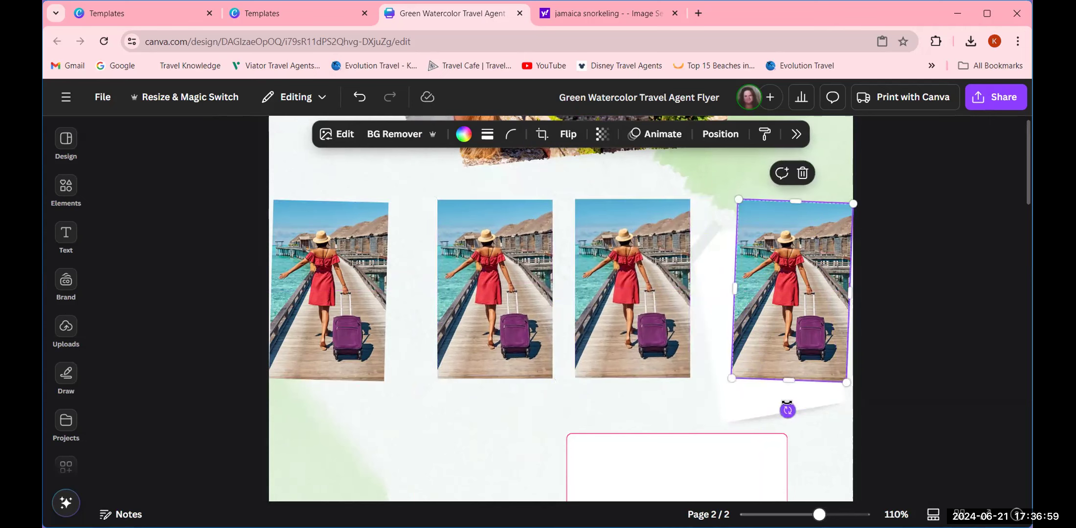
{"action": "left_click_drag", "start_coordinate": [787, 410], "coordinate": [790, 403]}
{"action": "left_click", "coordinate": [453, 449]}
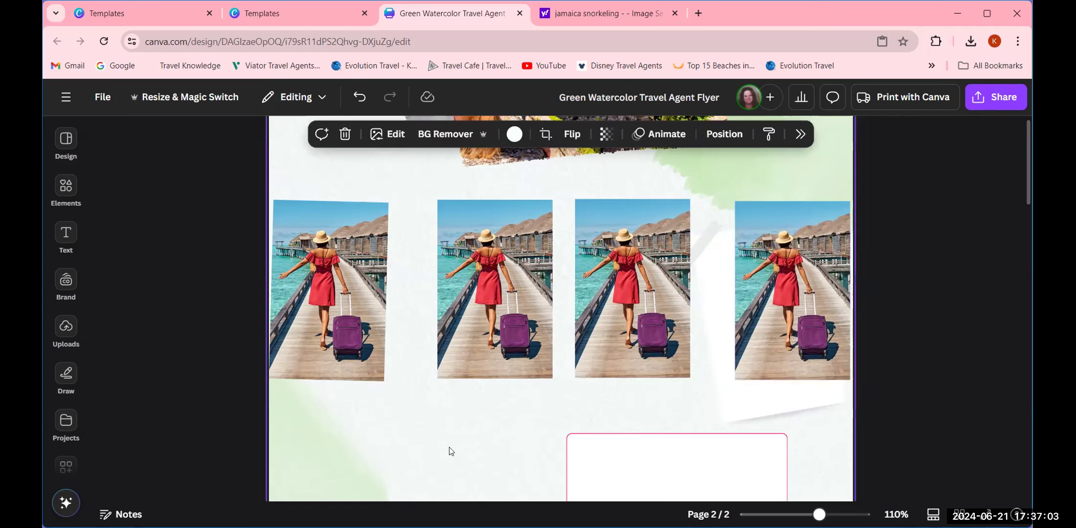
{"action": "left_click", "coordinate": [348, 360]}
{"action": "left_click_drag", "start_coordinate": [323, 411], "coordinate": [324, 403]}
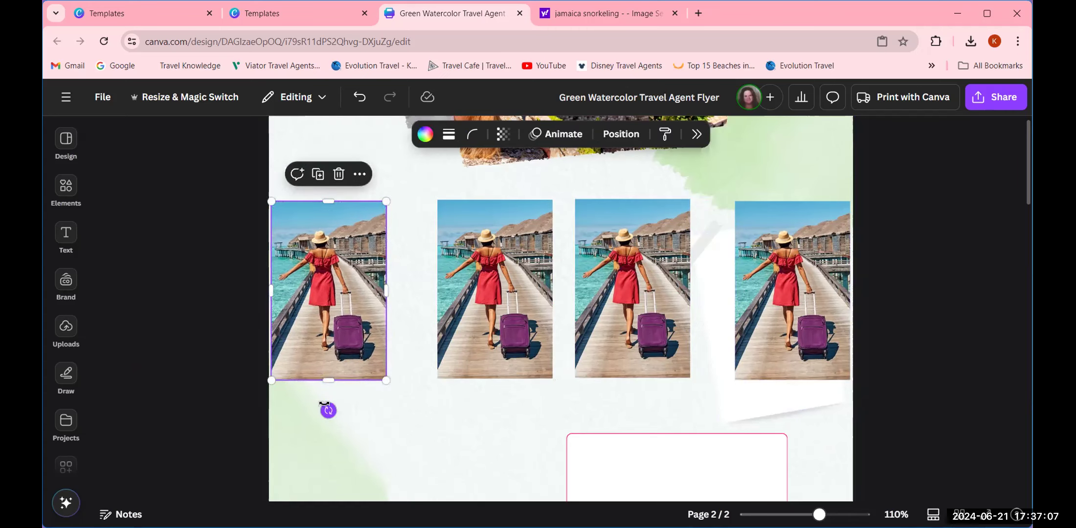
{"action": "left_click", "coordinate": [492, 460]}
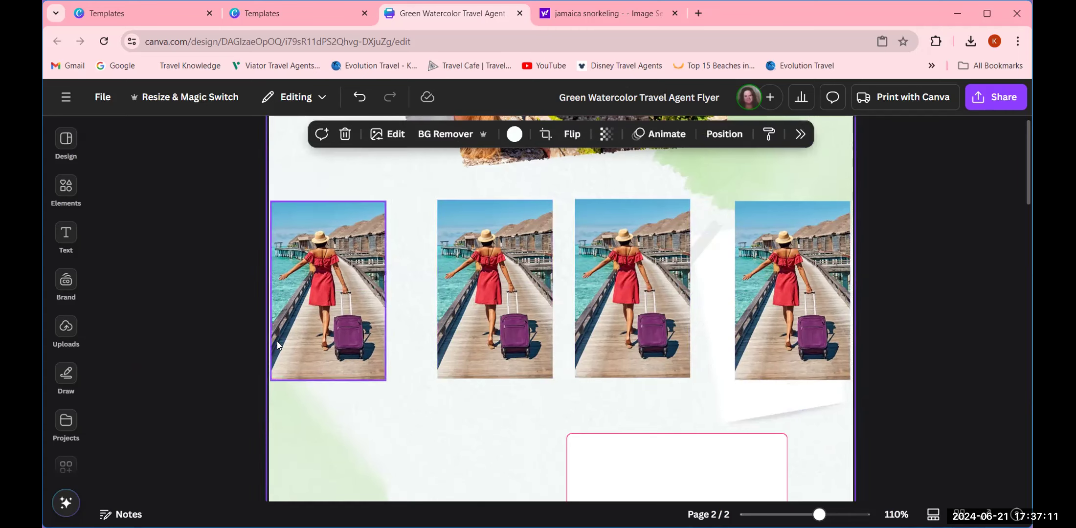
- Review the row of four photos and the contact details in the page 2 footer
{"action": "scroll", "coordinate": [502, 497], "scroll_direction": "down", "scroll_amount": 5}
{"action": "scroll", "coordinate": [502, 497], "scroll_direction": "up", "scroll_amount": 4}
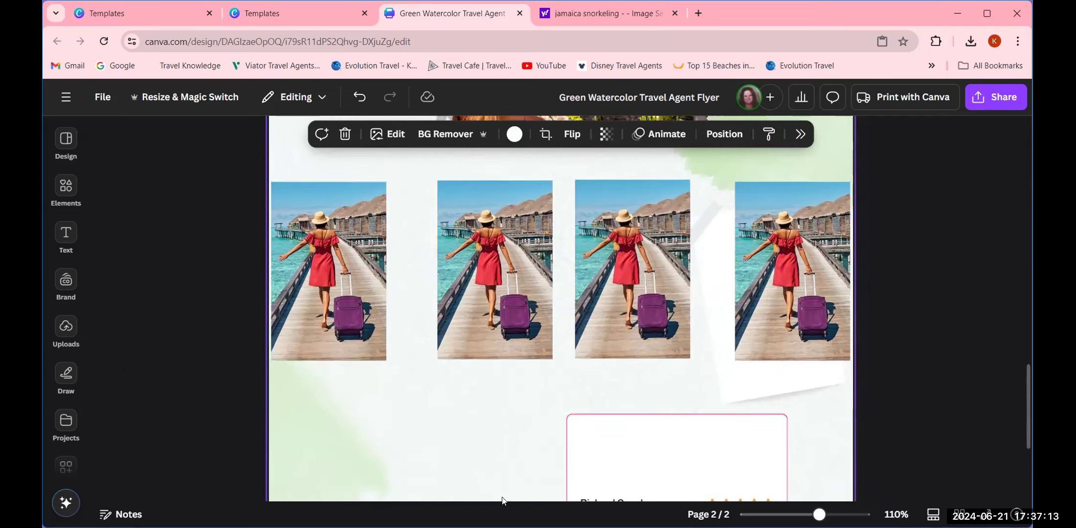
{"action": "left_click", "coordinate": [320, 292]}
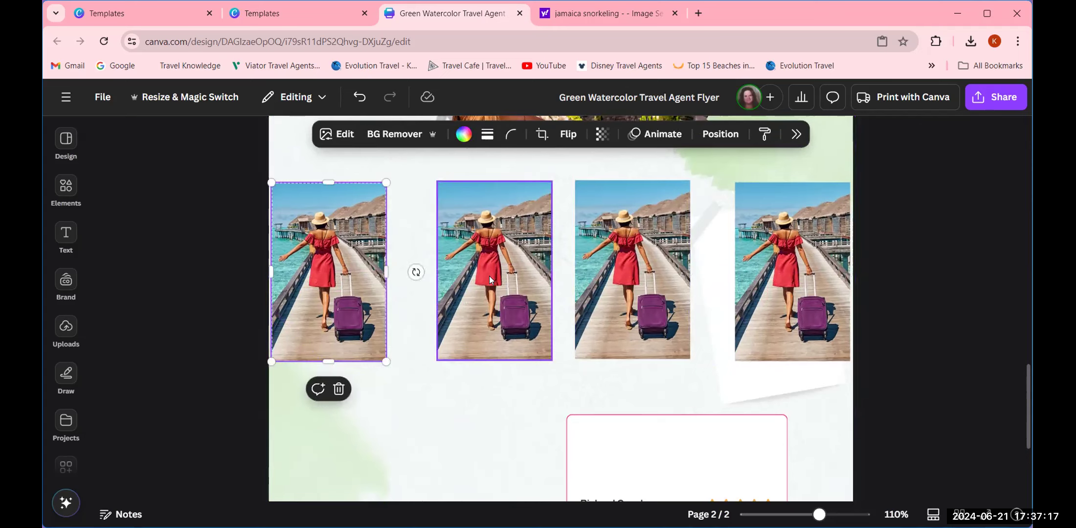
{"action": "left_click", "coordinate": [489, 275]}
{"action": "left_click", "coordinate": [644, 271]}
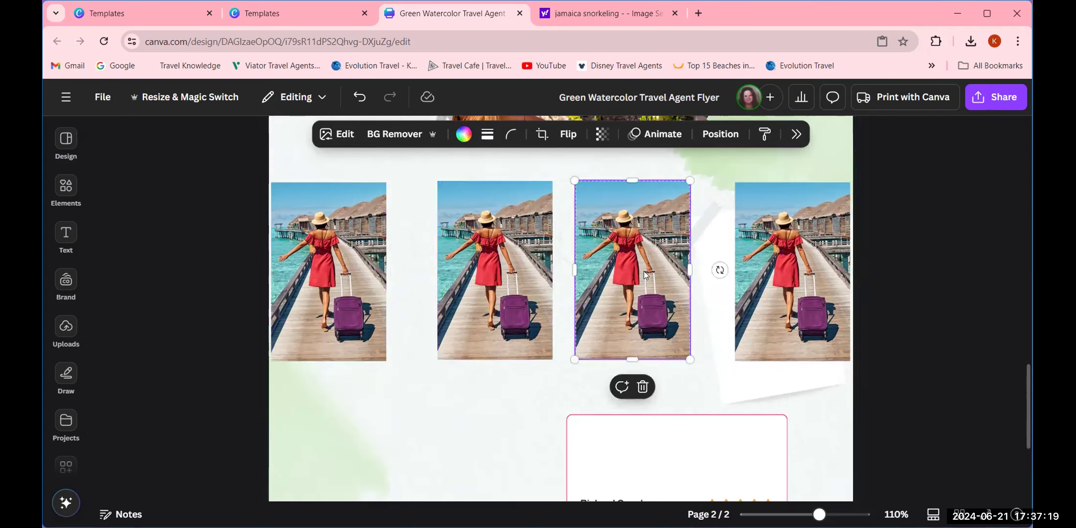
{"action": "left_click", "coordinate": [802, 279]}
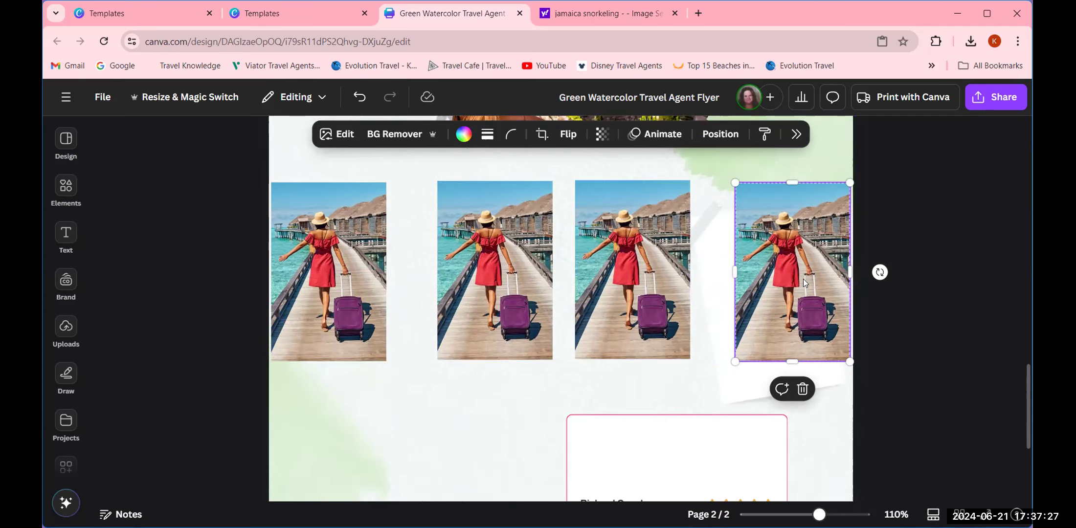
{"action": "scroll", "coordinate": [755, 356], "scroll_direction": "down", "scroll_amount": 4}
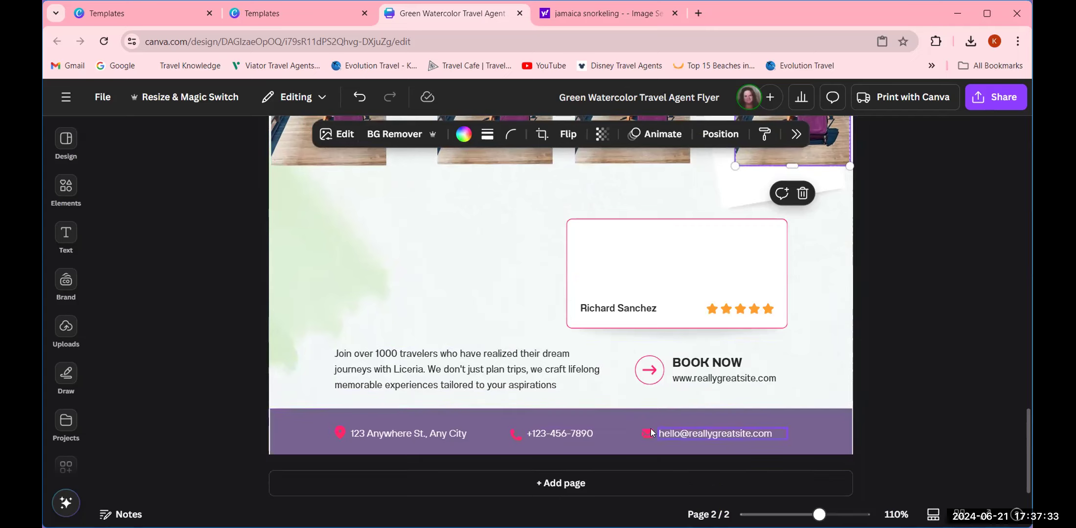
{"action": "left_click", "coordinate": [388, 435]}
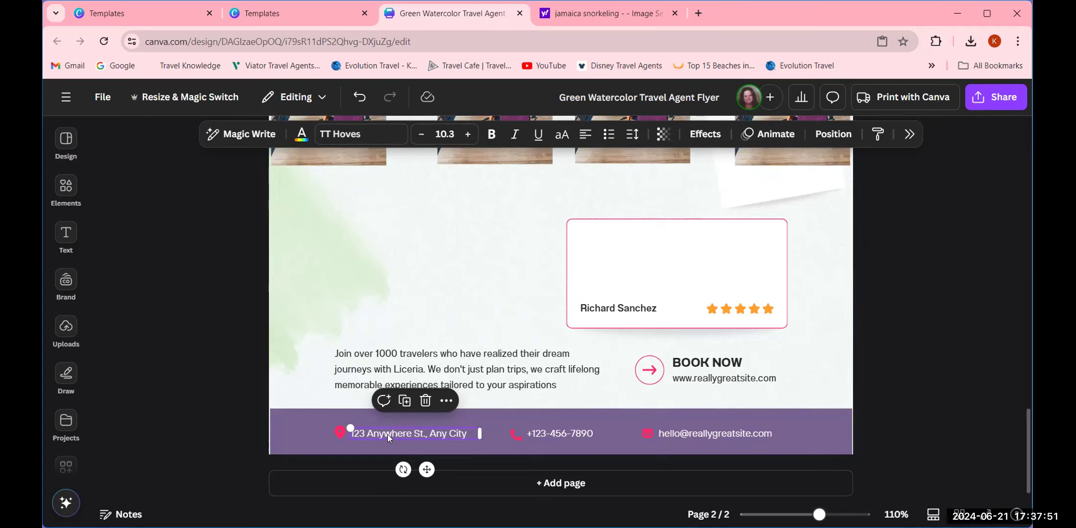
- Leave the flyer for the home page and search the templates for "travel agent quote"
{"action": "left_click", "coordinate": [64, 97]}
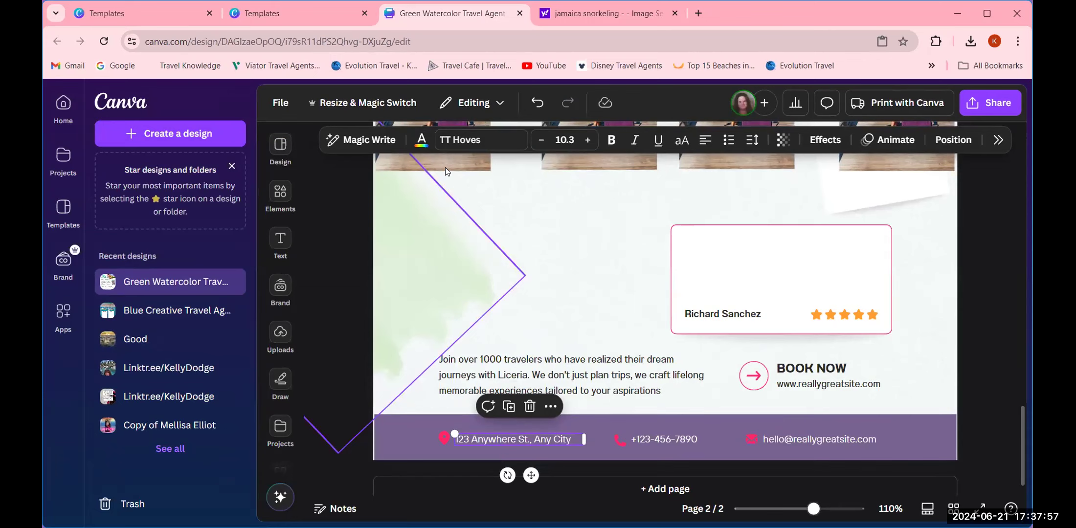
{"action": "left_click", "coordinate": [59, 104]}
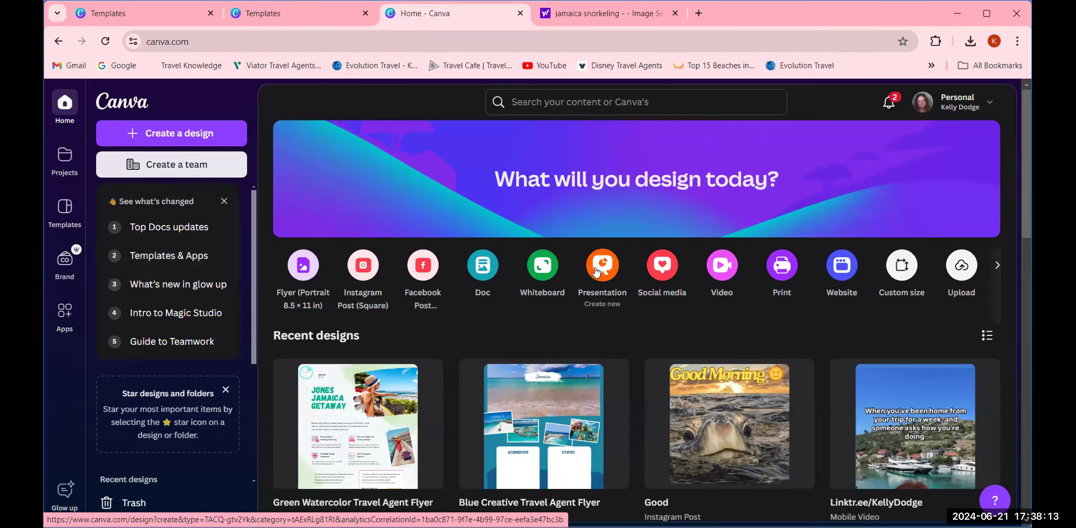
{"action": "left_click", "coordinate": [572, 102]}
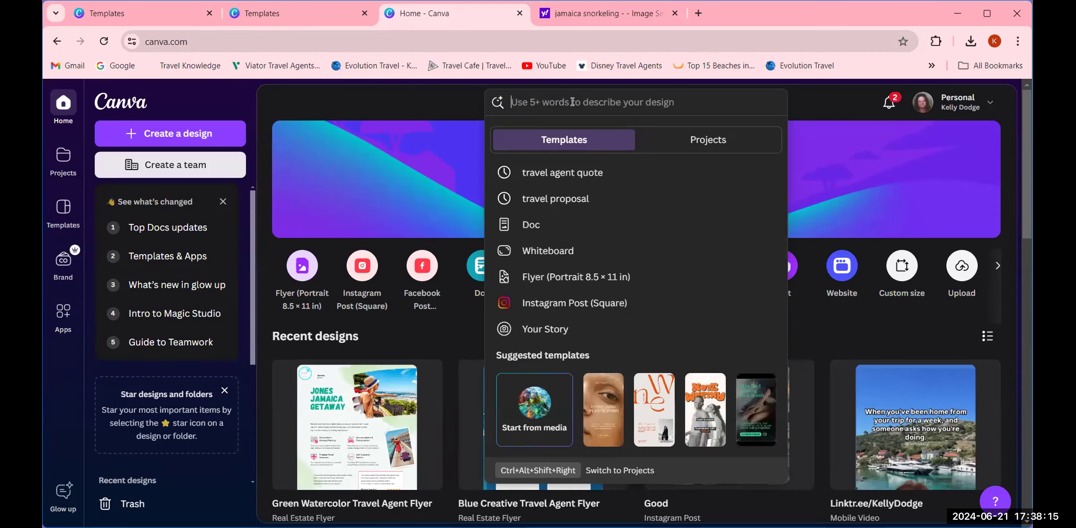
{"action": "left_click", "coordinate": [578, 170]}
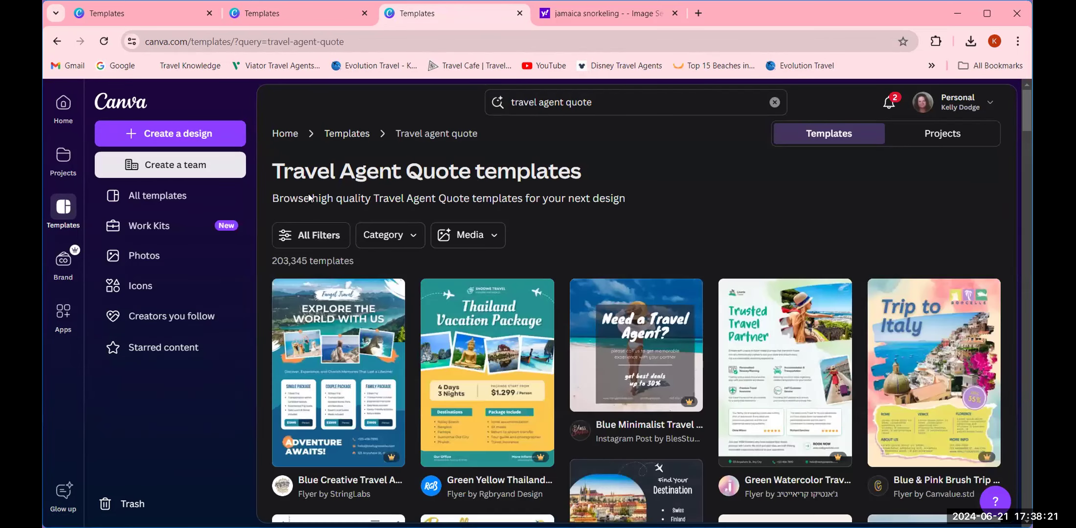
- Look over the travel agent quote templates and open the options for creating a new design
{"action": "mouse_move", "coordinate": [309, 297]}
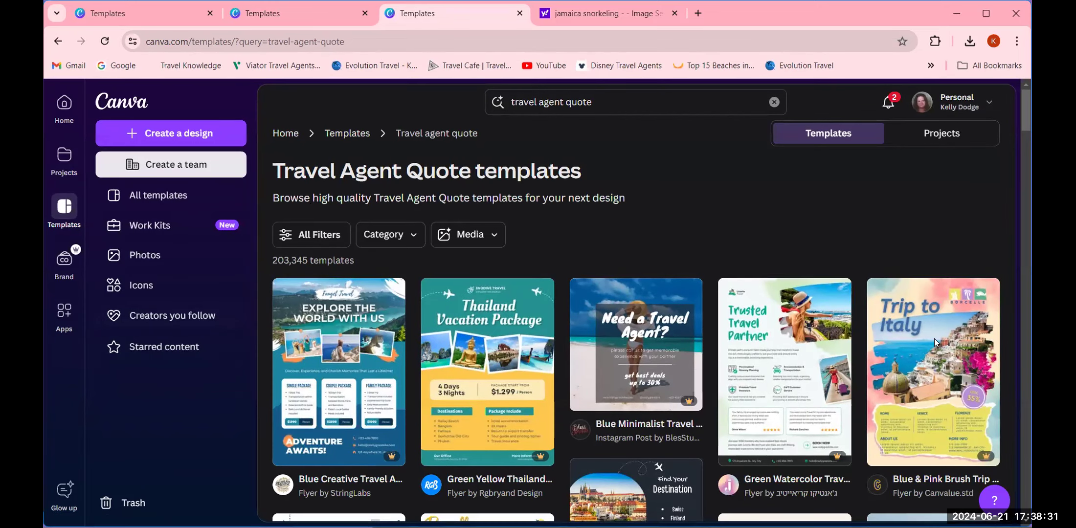
{"action": "mouse_move", "coordinate": [933, 339]}
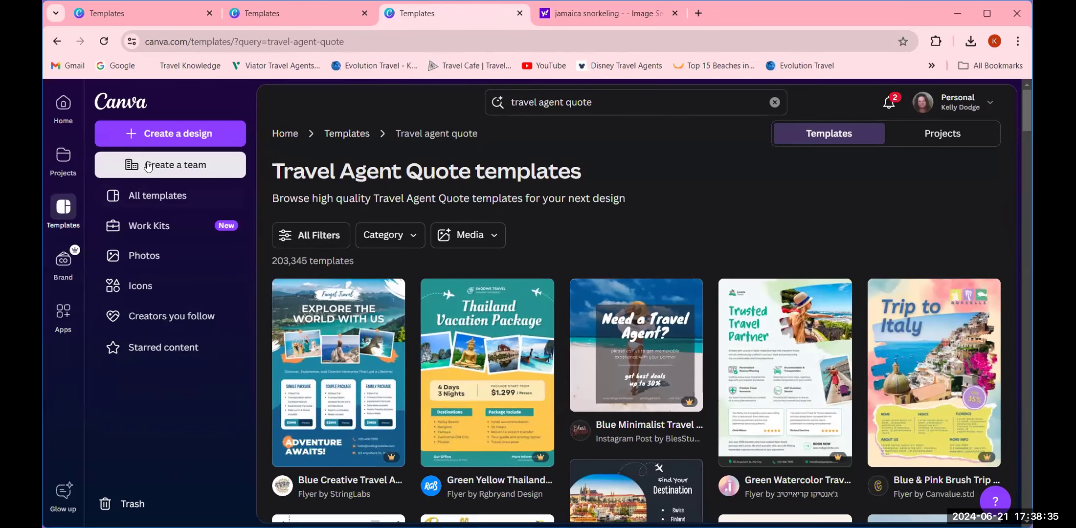
{"action": "left_click", "coordinate": [160, 134]}
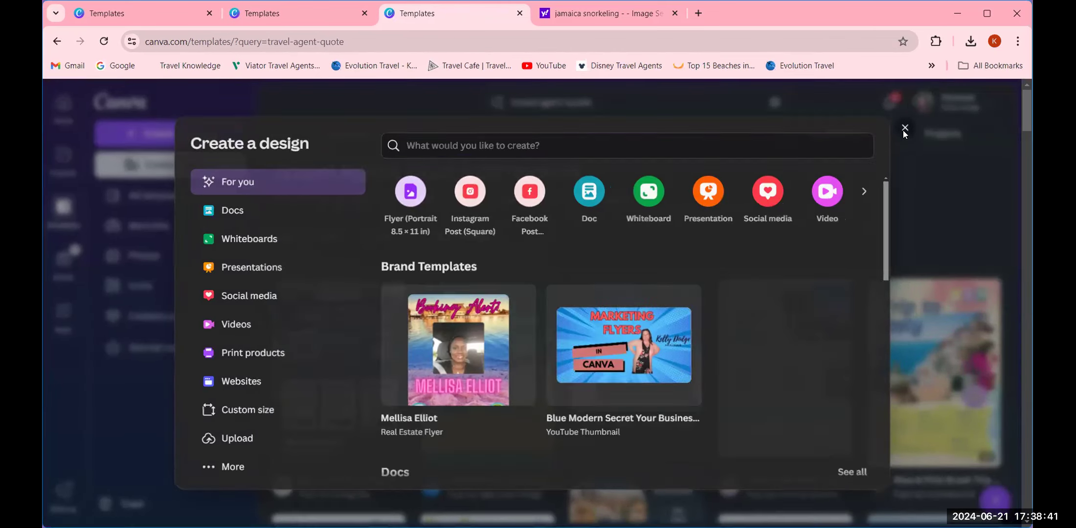
- Leave the design options and the template results, and create a blank portrait 8.5 × 11 in flyer from the home page
{"action": "left_click", "coordinate": [912, 127]}
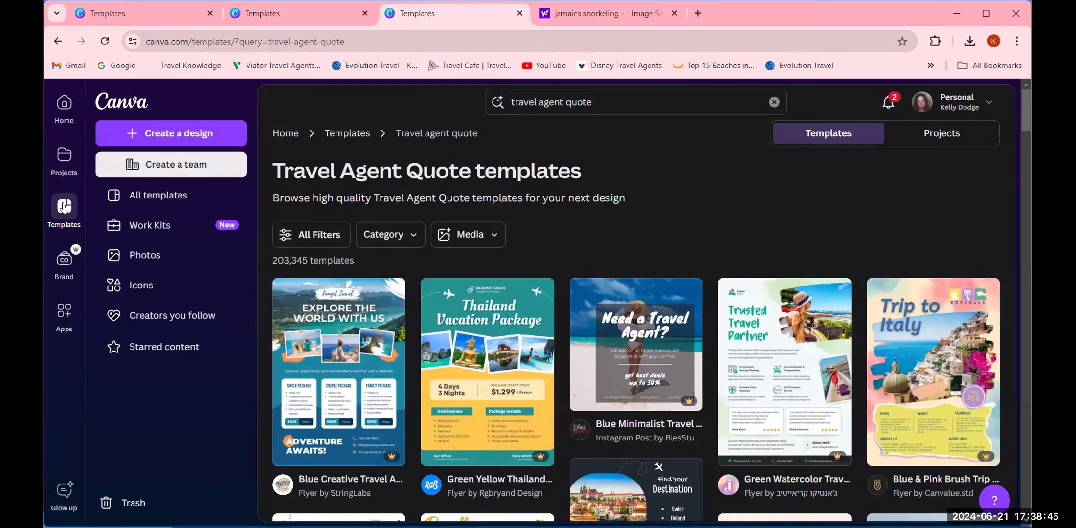
{"action": "left_click", "coordinate": [65, 104]}
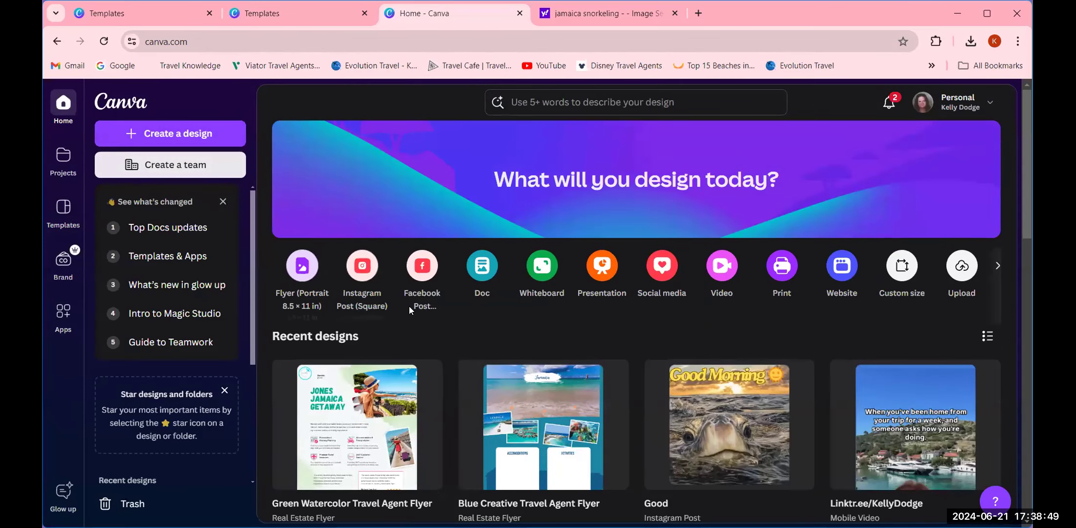
{"action": "left_click", "coordinate": [302, 265]}
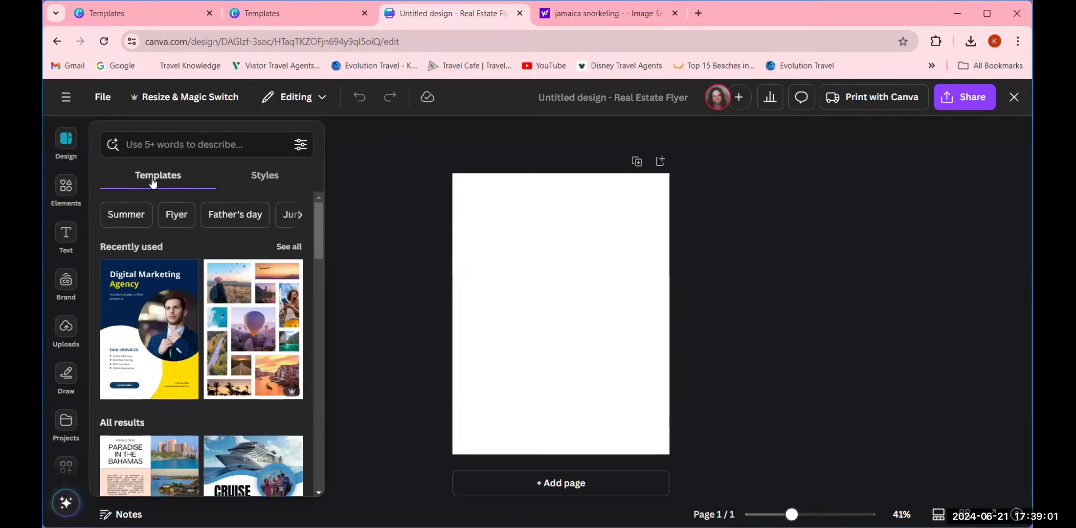
- Search the elements for "cruiseship" and limit the results to photos
{"action": "left_click", "coordinate": [61, 186]}
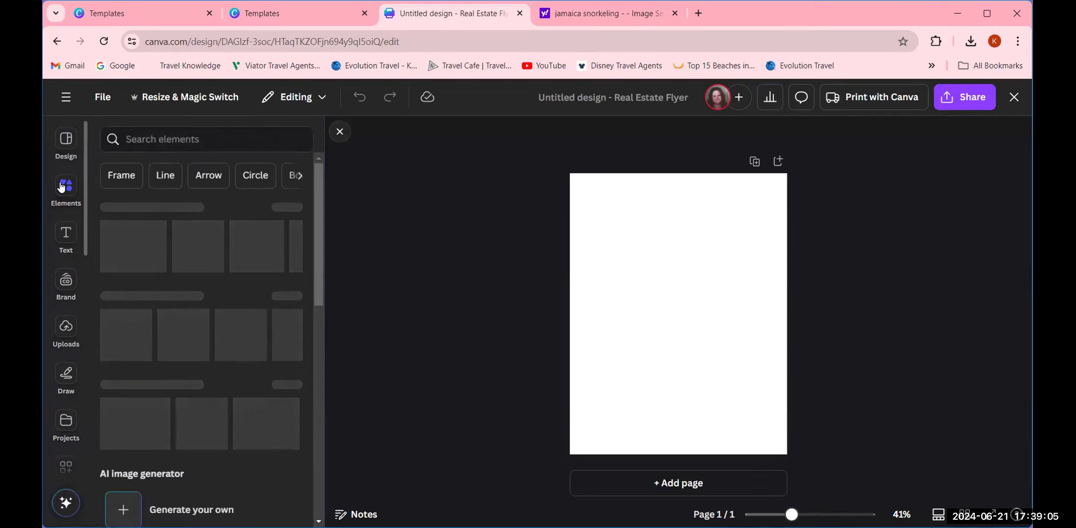
{"action": "left_click", "coordinate": [199, 140]}
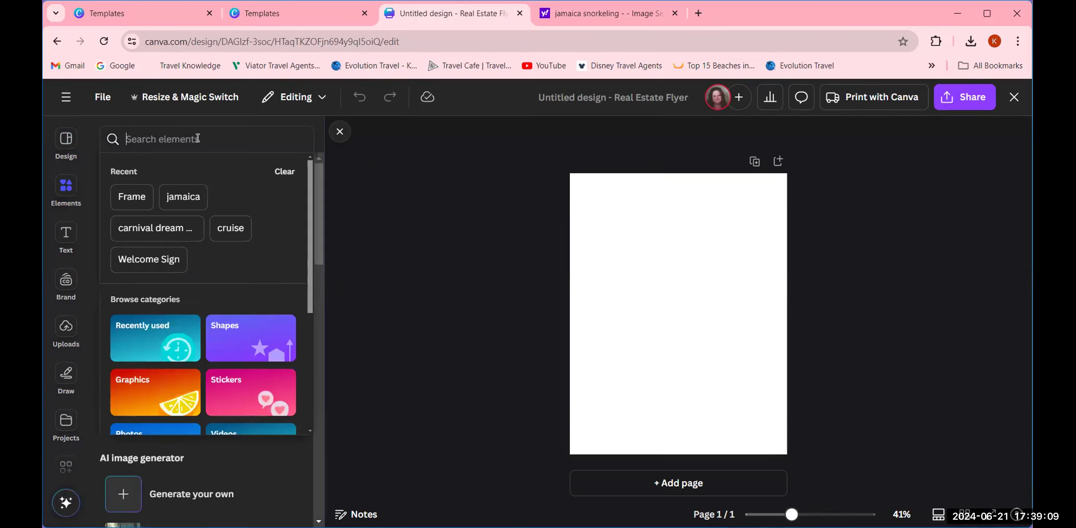
{"action": "type", "text": "crui"}
{"action": "type", "text": "seship"}
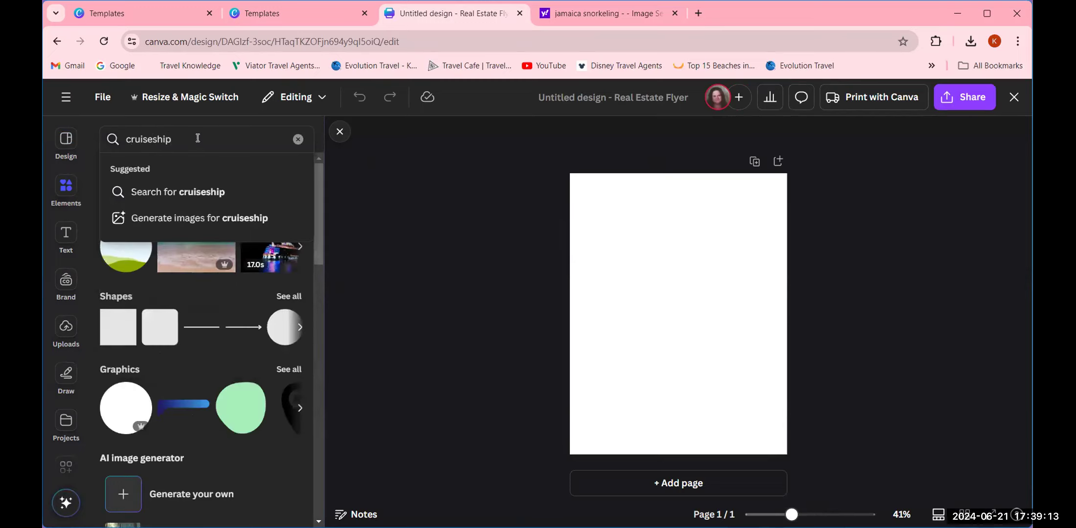
{"action": "key", "text": "Return"}
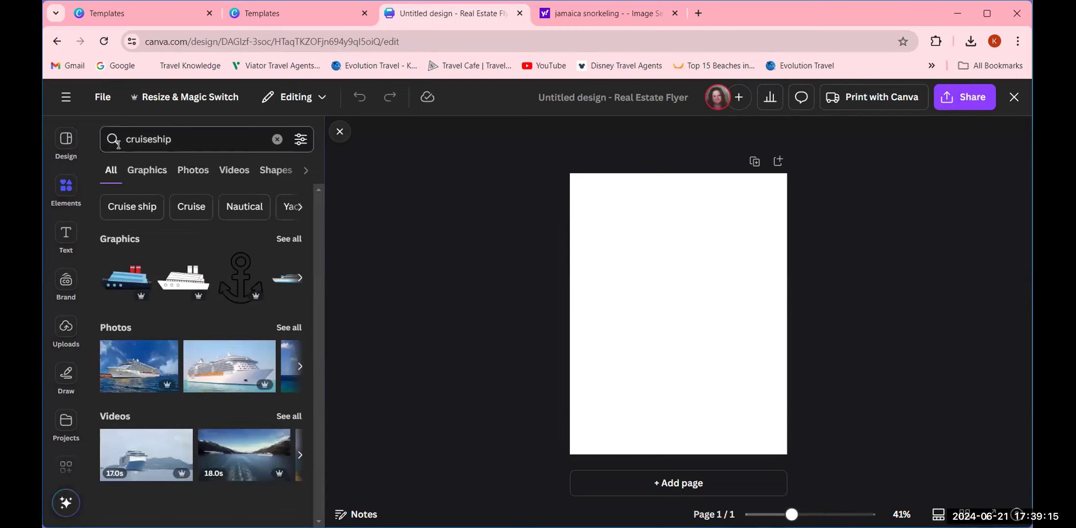
{"action": "left_click", "coordinate": [194, 170]}
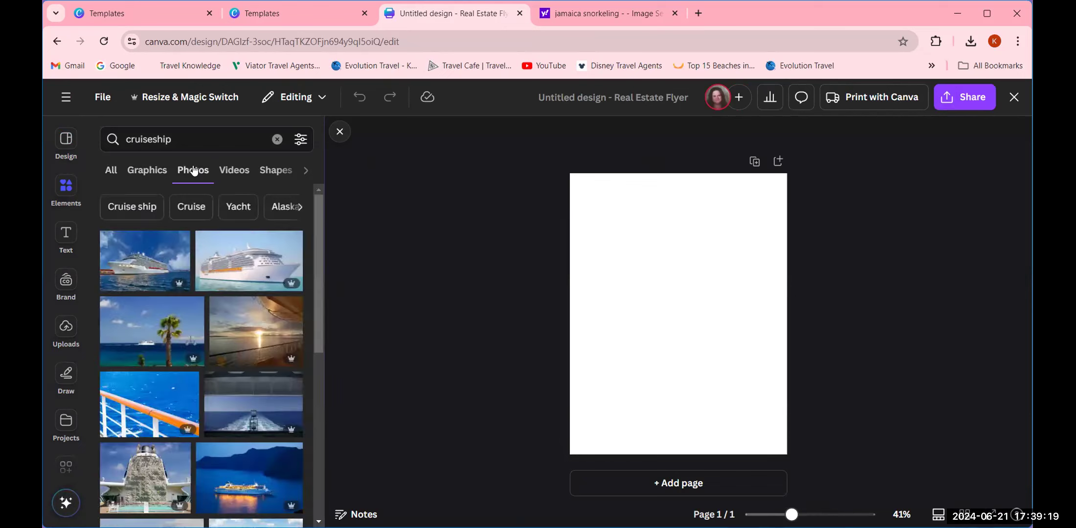
- Browse the cruise ship photos and add the one of a lit ship at night before dark mountains to the page
{"action": "scroll", "coordinate": [220, 285], "scroll_direction": "down", "scroll_amount": 3}
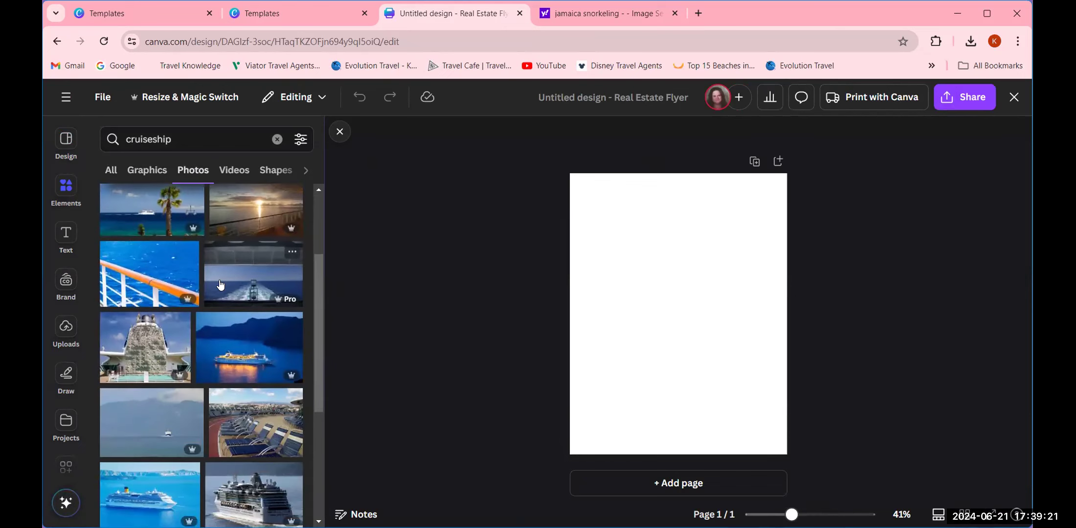
{"action": "scroll", "coordinate": [220, 285], "scroll_direction": "up", "scroll_amount": 2}
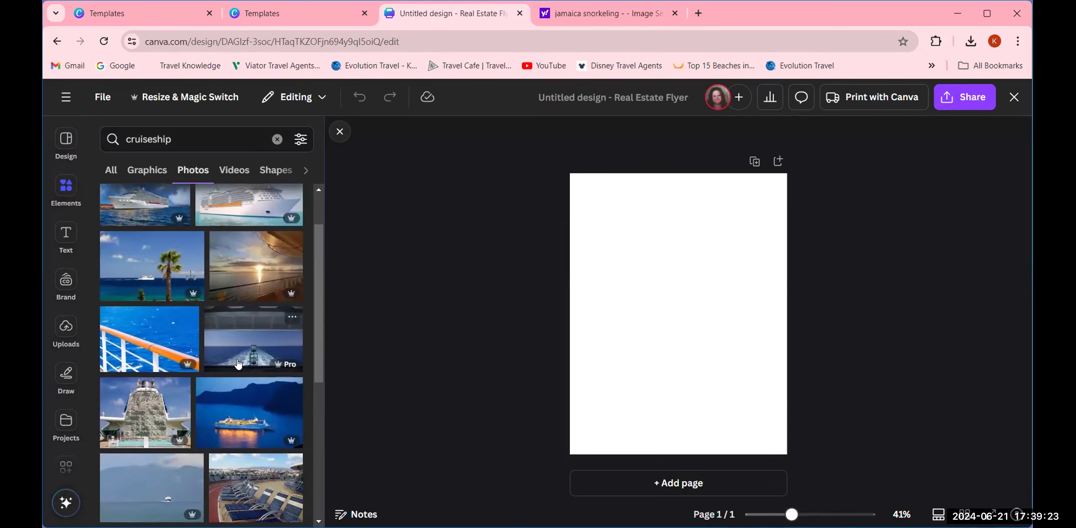
{"action": "scroll", "coordinate": [238, 365], "scroll_direction": "down", "scroll_amount": 2}
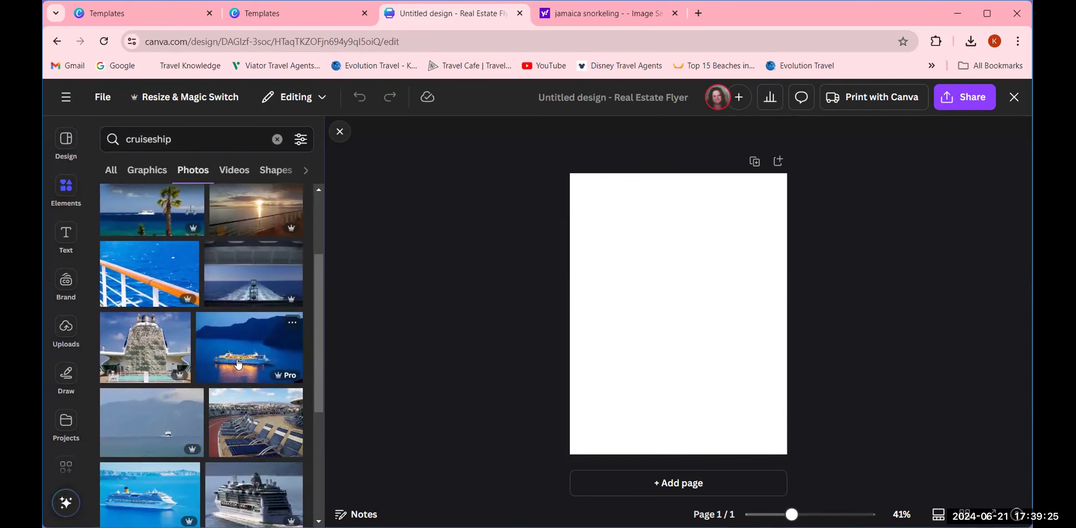
{"action": "scroll", "coordinate": [238, 365], "scroll_direction": "down", "scroll_amount": 4}
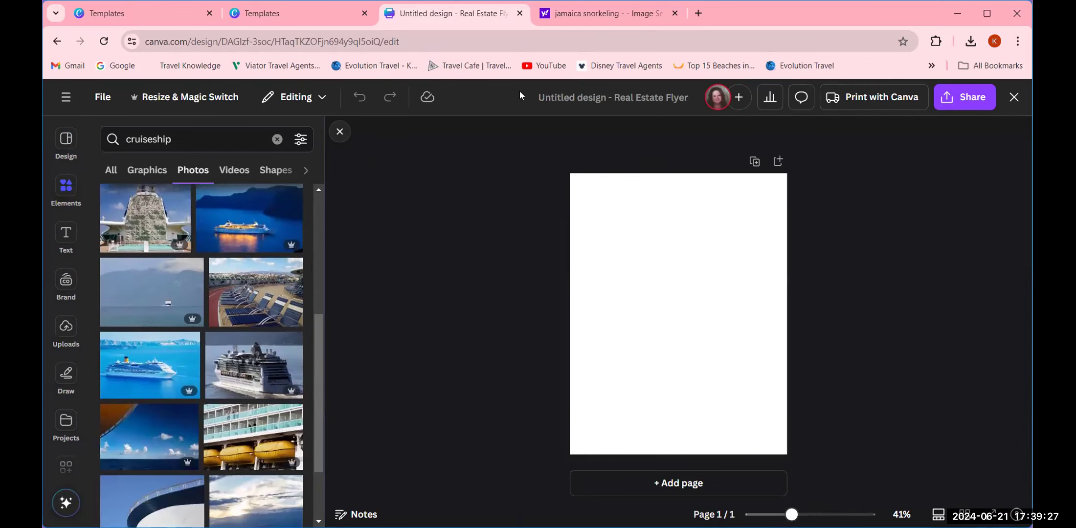
{"action": "scroll", "coordinate": [189, 318], "scroll_direction": "down", "scroll_amount": 4}
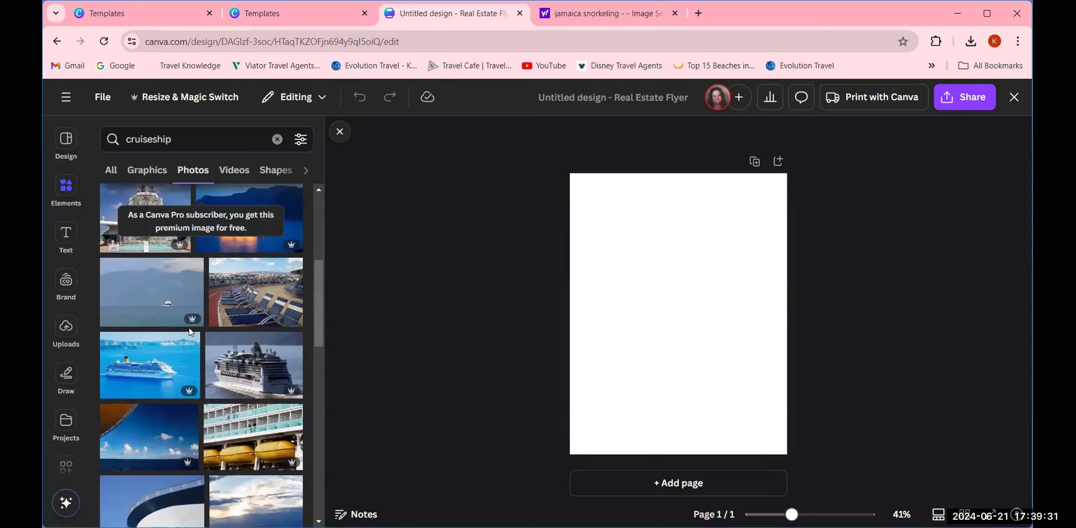
{"action": "scroll", "coordinate": [189, 328], "scroll_direction": "up", "scroll_amount": 8}
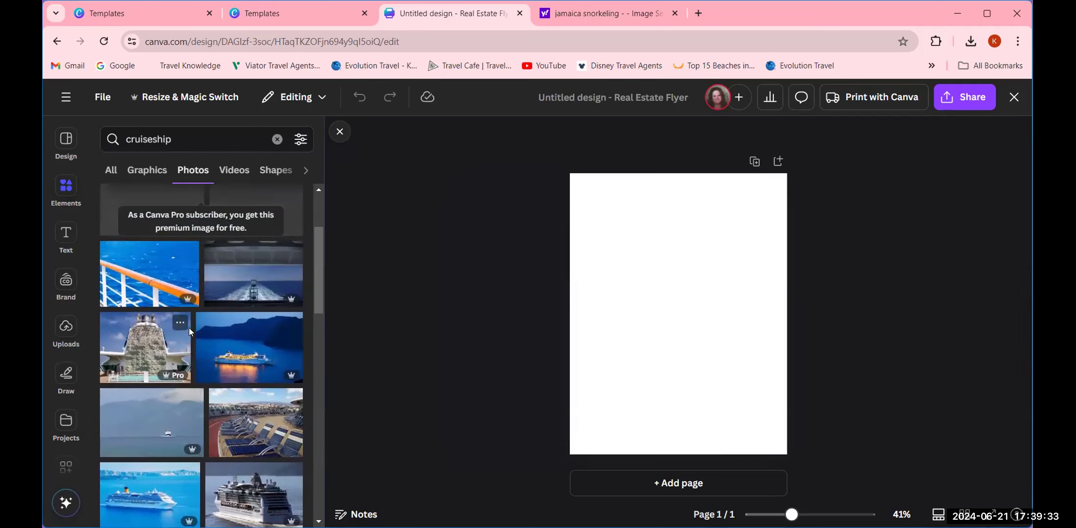
{"action": "left_click", "coordinate": [261, 340]}
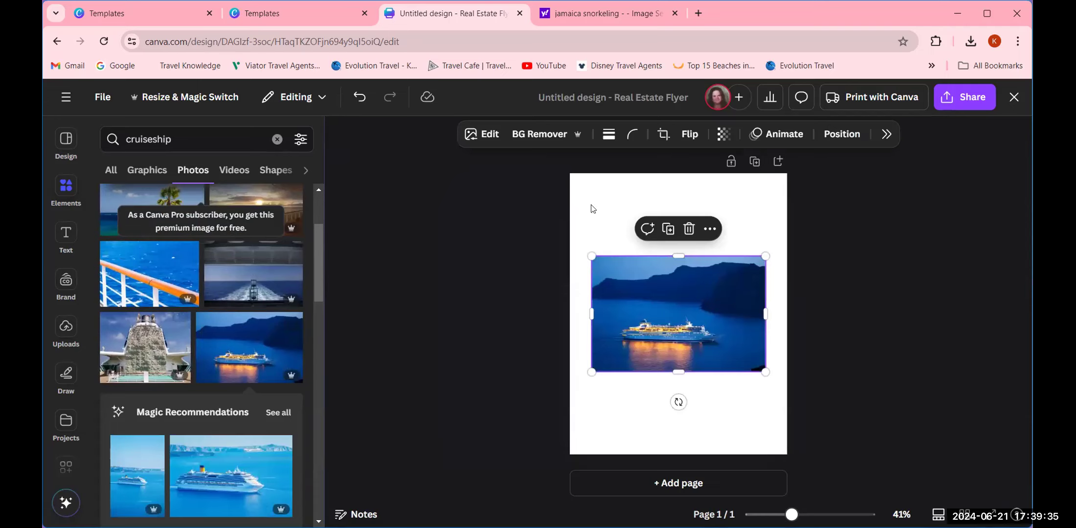
- Set the night cruise ship photo as the page background
{"action": "left_click", "coordinate": [709, 231]}
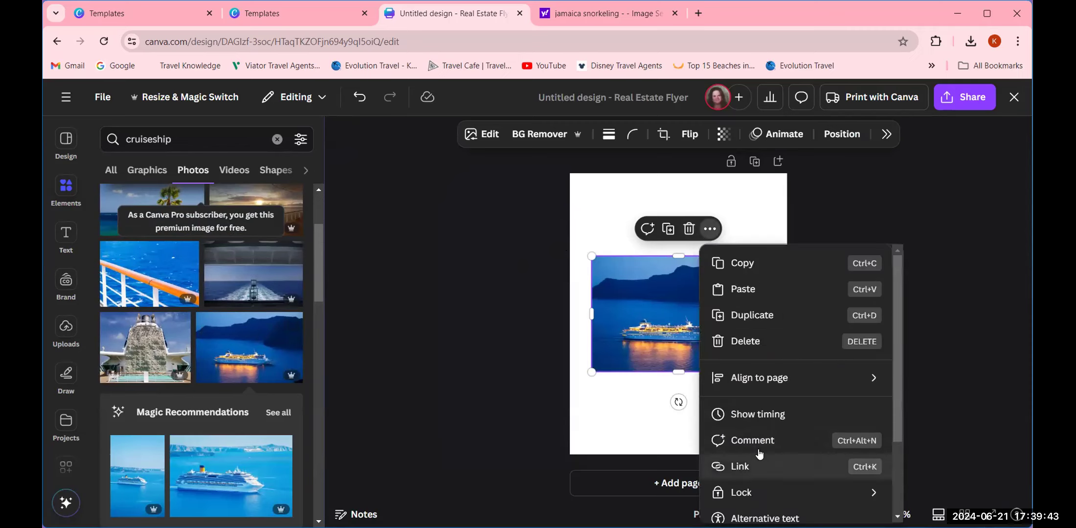
{"action": "scroll", "coordinate": [762, 435], "scroll_direction": "down", "scroll_amount": 2}
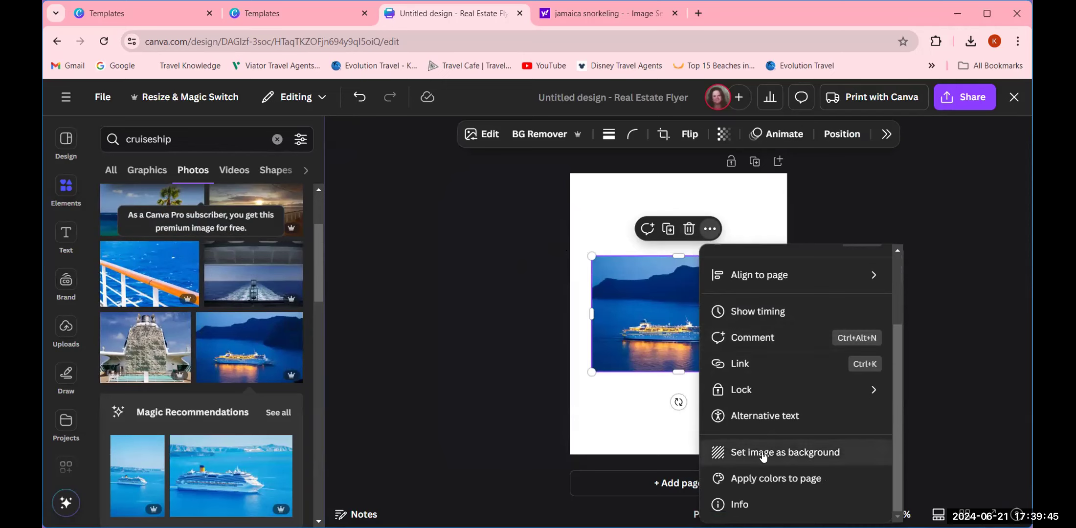
{"action": "left_click", "coordinate": [762, 450]}
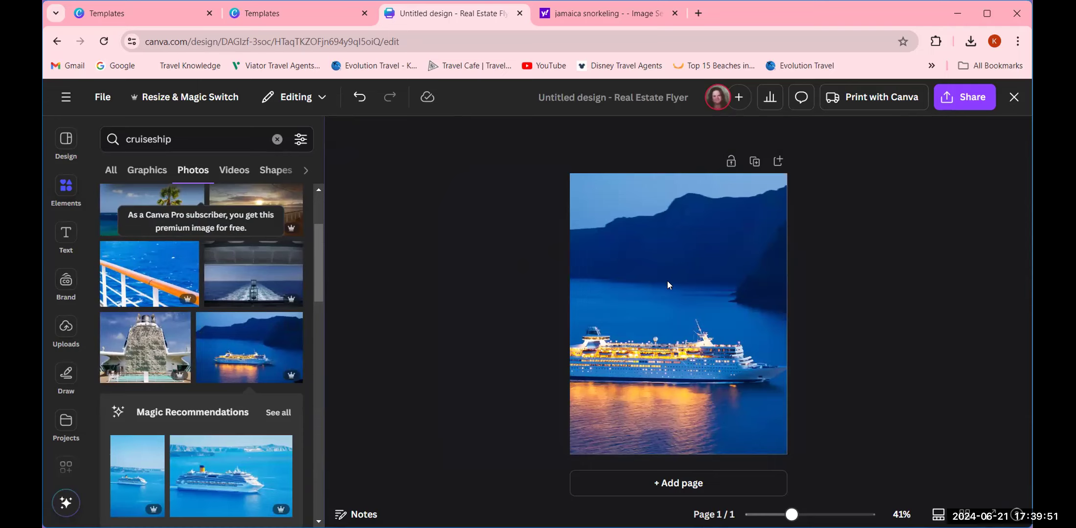
- Look through all cruise ship elements and the graphics, clear the search, and browse the general element categories
{"action": "left_click", "coordinate": [57, 188]}
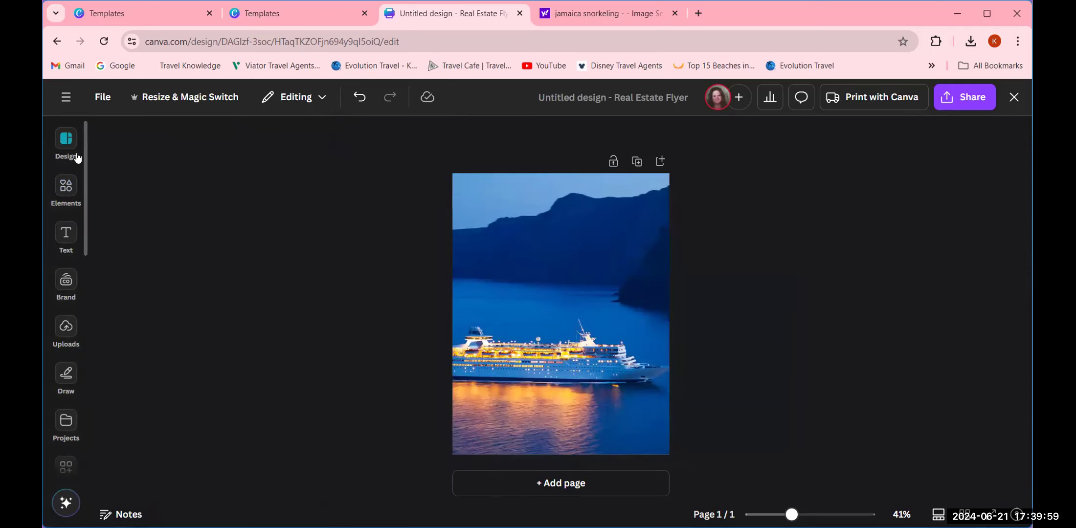
{"action": "left_click", "coordinate": [64, 187]}
{"action": "left_click", "coordinate": [111, 171]}
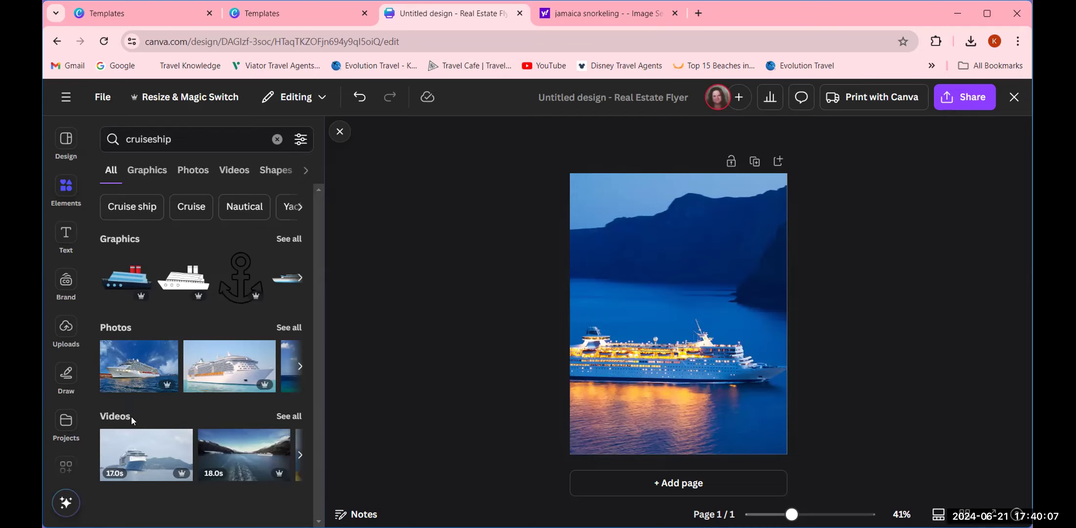
{"action": "left_click", "coordinate": [126, 239]}
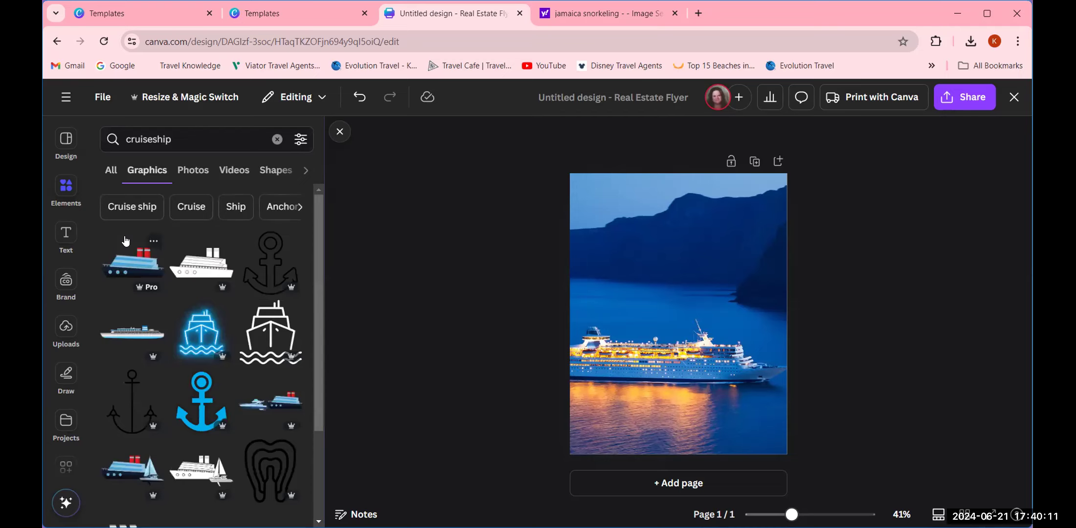
{"action": "left_click", "coordinate": [277, 139]}
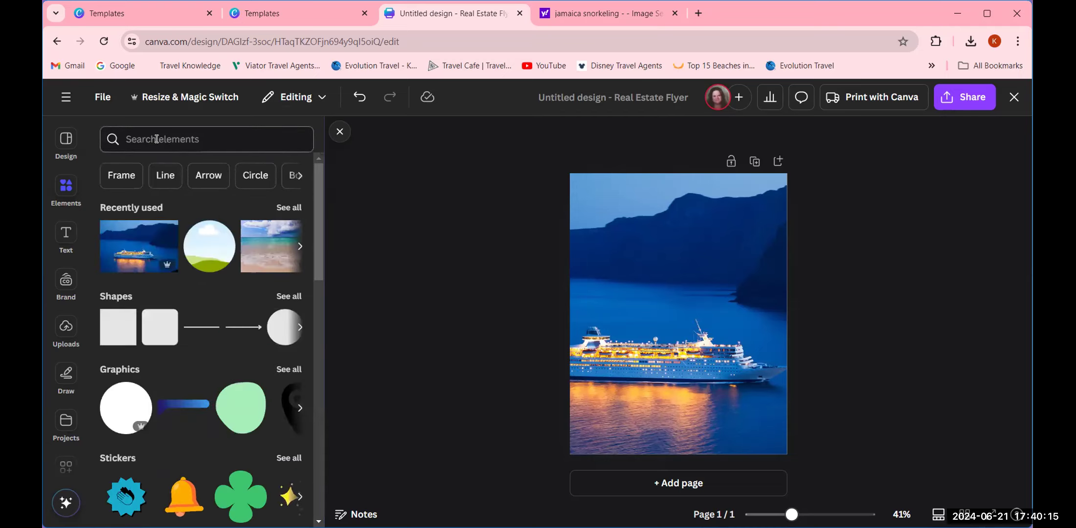
{"action": "scroll", "coordinate": [222, 351], "scroll_direction": "down", "scroll_amount": 2}
{"action": "scroll", "coordinate": [224, 353], "scroll_direction": "down", "scroll_amount": 1}
{"action": "scroll", "coordinate": [224, 353], "scroll_direction": "up", "scroll_amount": 3}
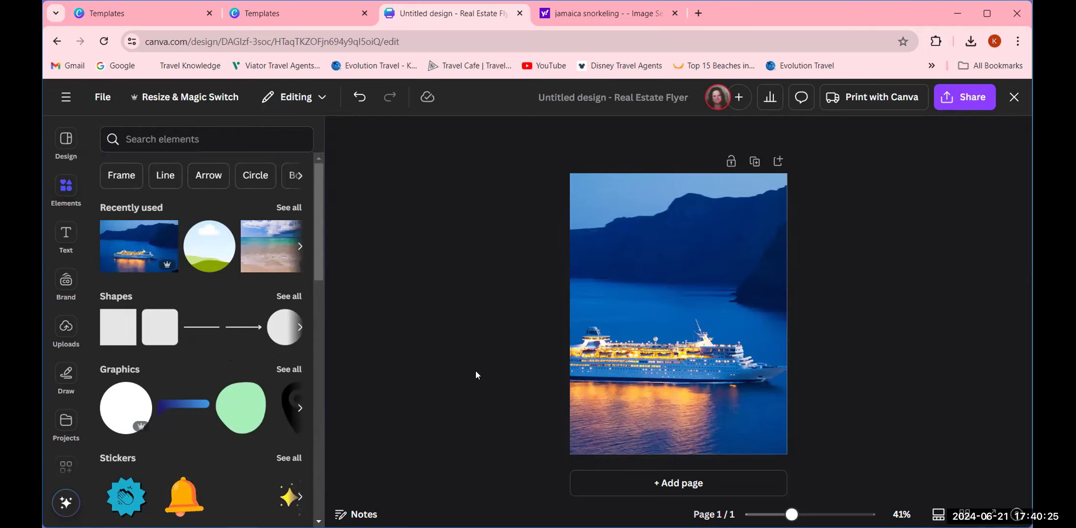
- Add a rounded square to the flyer and stretch it downward into a tall panel about 2.55 × 6.17 in
{"action": "left_click", "coordinate": [156, 333]}
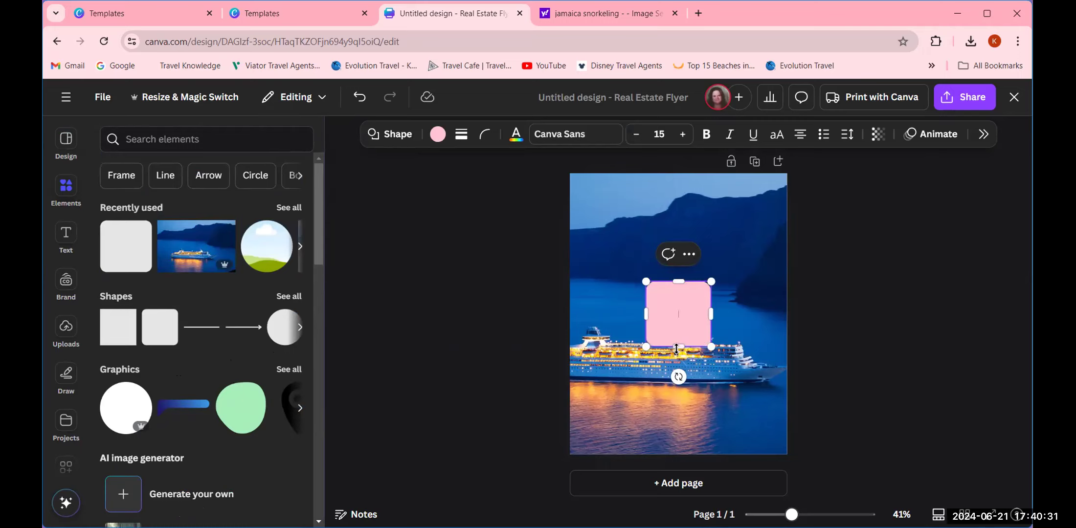
{"action": "left_click_drag", "start_coordinate": [676, 349], "coordinate": [677, 438]}
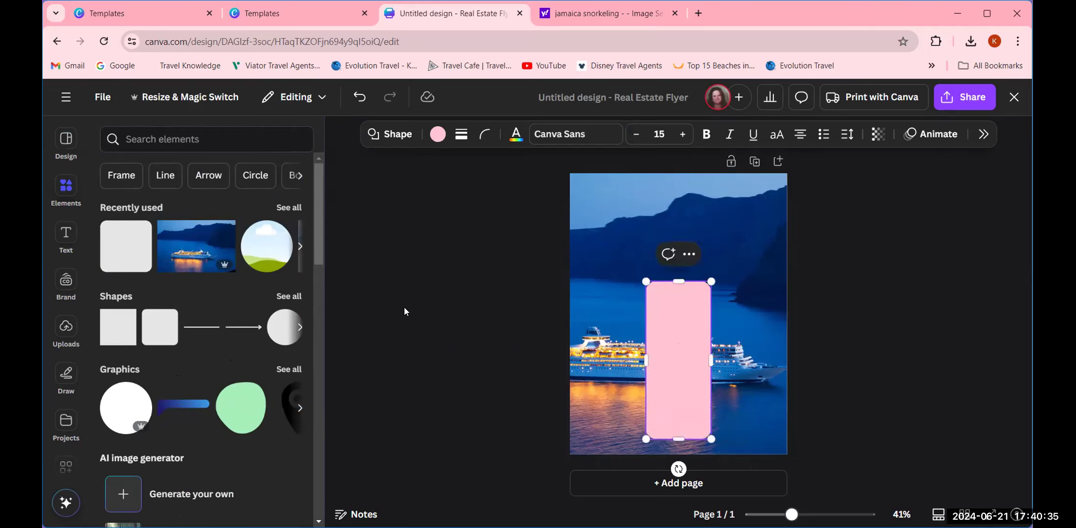
{"action": "left_click", "coordinate": [405, 306]}
- Move the pink panel to the left side of the page and duplicate it twice to form a side-by-side row of three
{"action": "left_click_drag", "start_coordinate": [660, 336], "coordinate": [682, 329]}
{"action": "left_click", "coordinate": [598, 259]}
{"action": "left_click", "coordinate": [668, 265]}
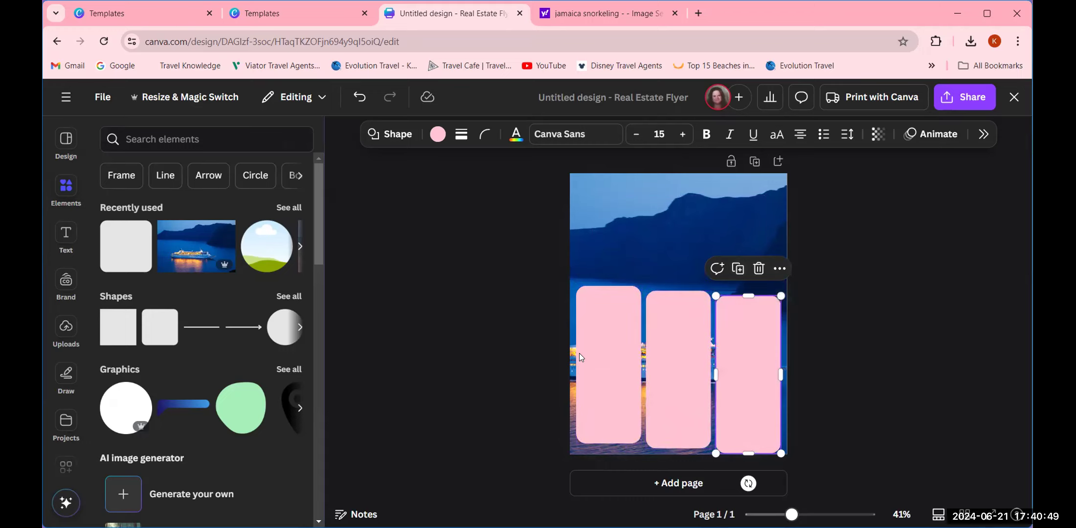
{"action": "left_click_drag", "start_coordinate": [755, 337], "coordinate": [754, 327]}
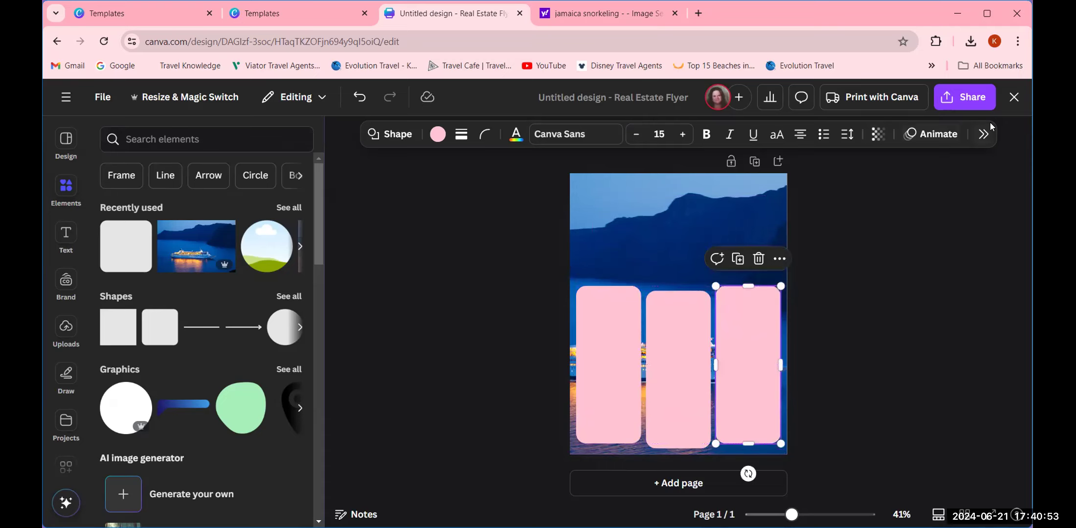
- Align the rightmost pink panel to the right and bottom edges of the page
{"action": "left_click", "coordinate": [983, 136]}
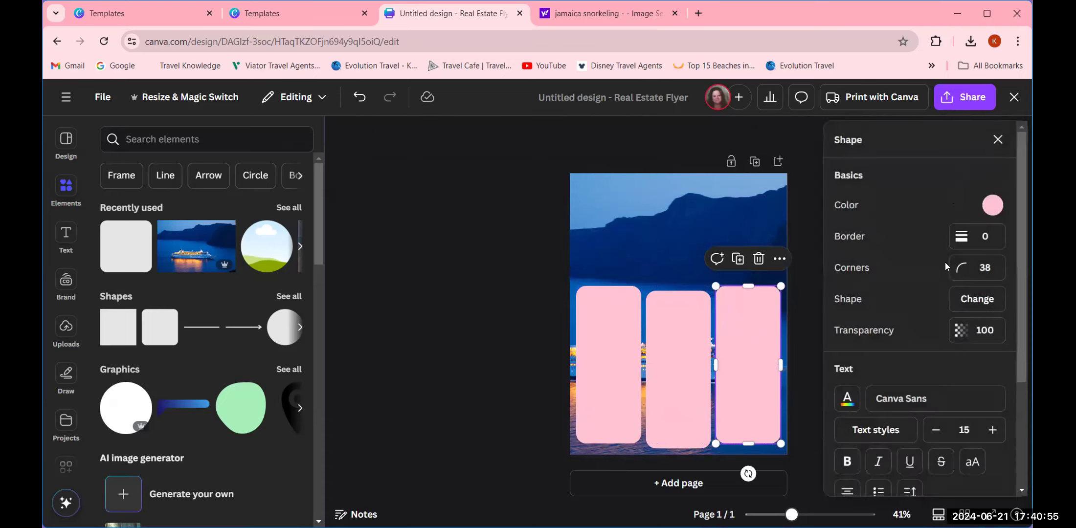
{"action": "scroll", "coordinate": [885, 340], "scroll_direction": "down", "scroll_amount": 3}
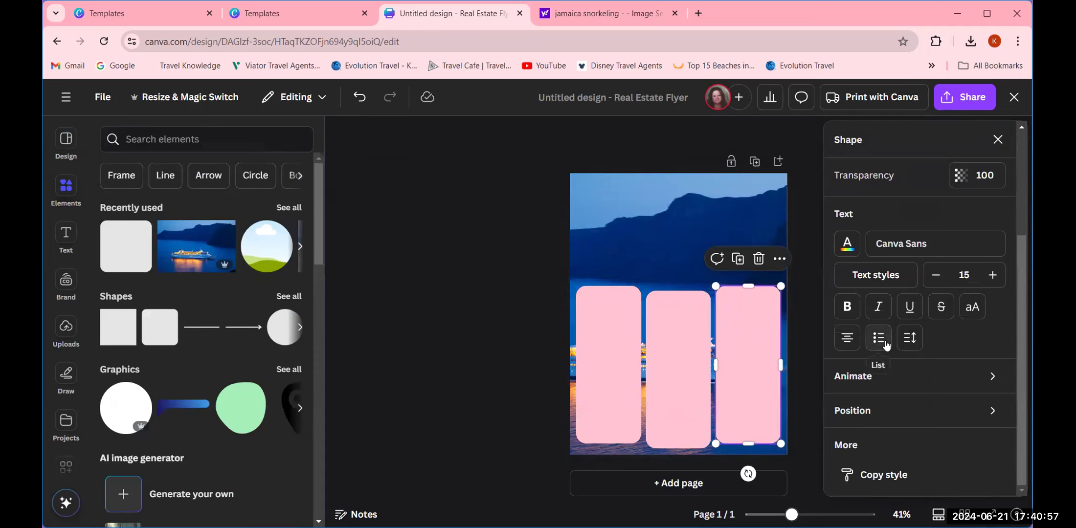
{"action": "left_click", "coordinate": [906, 415]}
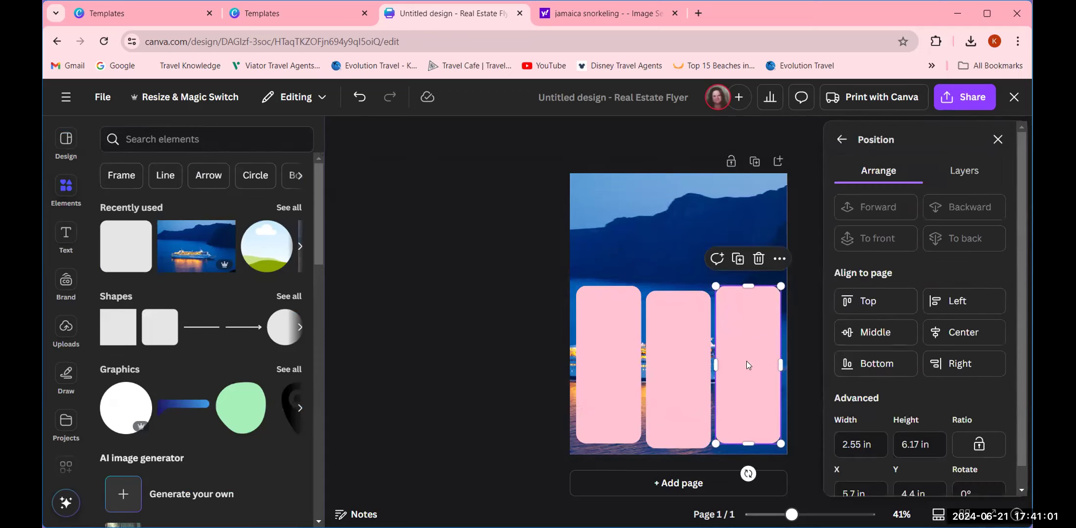
{"action": "left_click", "coordinate": [961, 368]}
{"action": "left_click", "coordinate": [885, 360]}
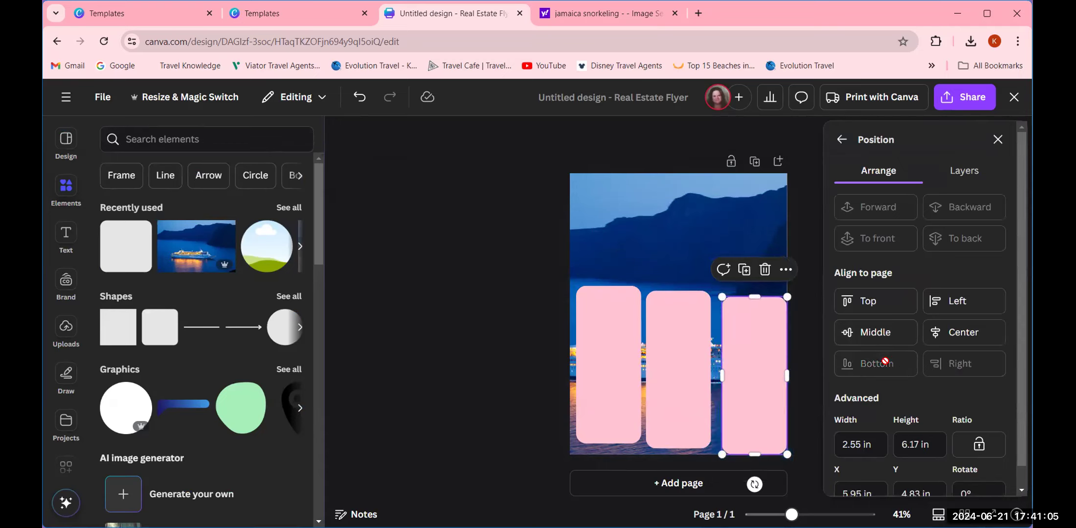
- Align the middle and leftmost pink panels to the bottom edge of the page
{"action": "left_click", "coordinate": [669, 345]}
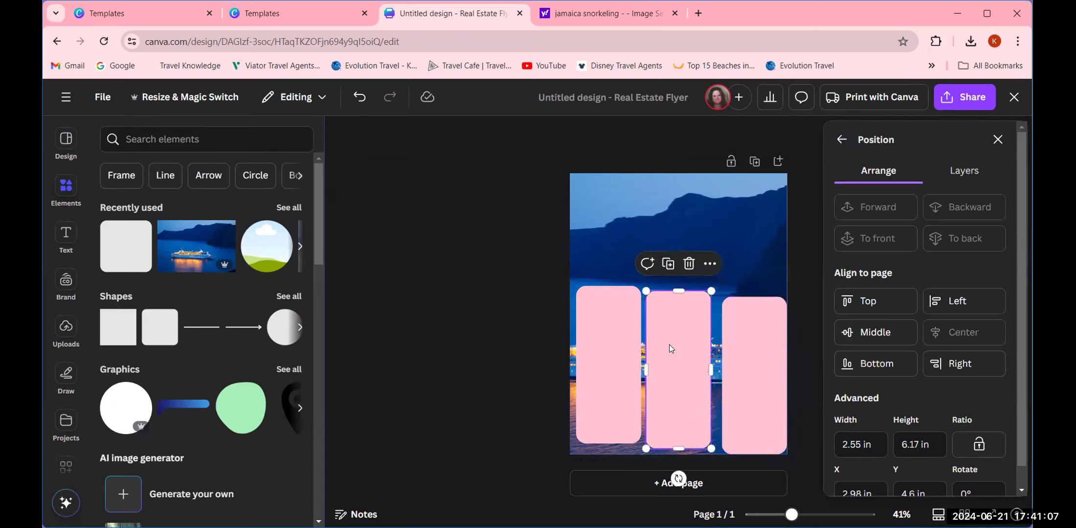
{"action": "left_click", "coordinate": [863, 332]}
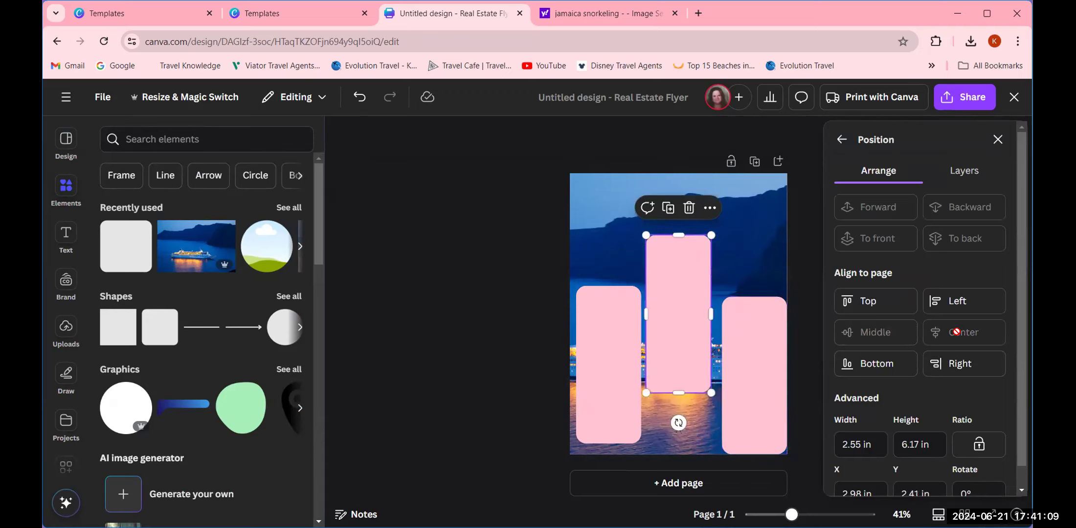
{"action": "left_click", "coordinate": [866, 362]}
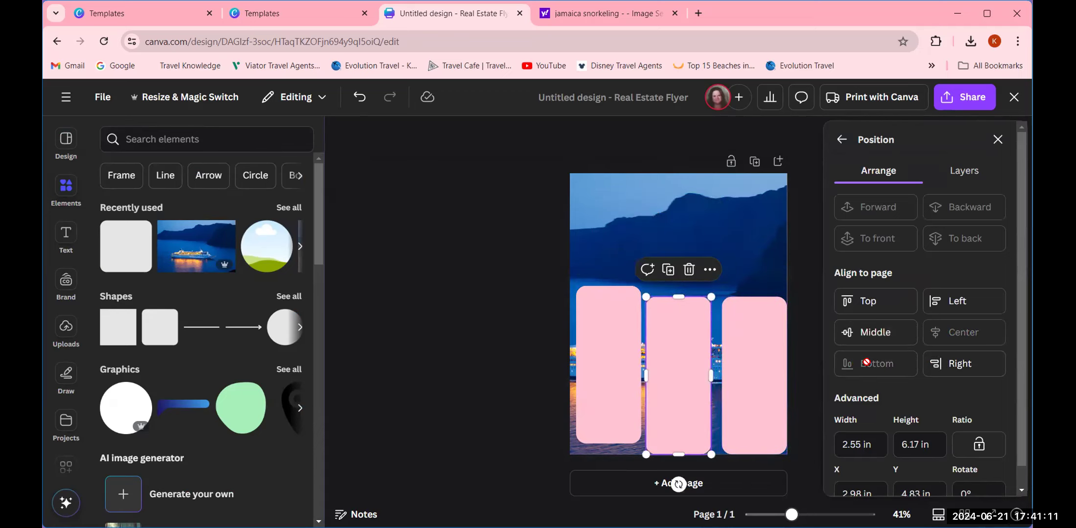
{"action": "left_click", "coordinate": [627, 371]}
{"action": "left_click", "coordinate": [863, 361]}
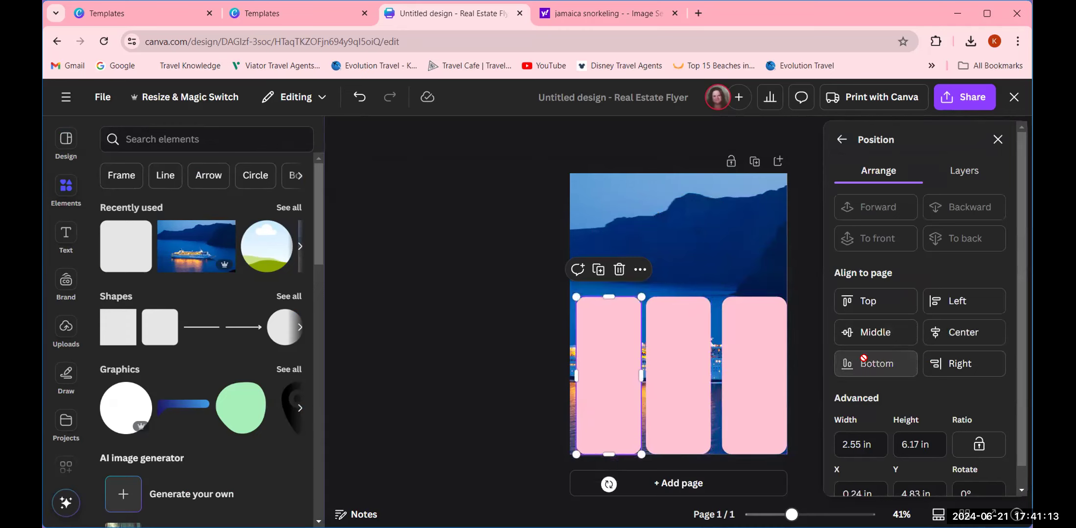
- Align the leftmost pink panel to the left edge of the page
{"action": "left_click", "coordinate": [943, 301]}
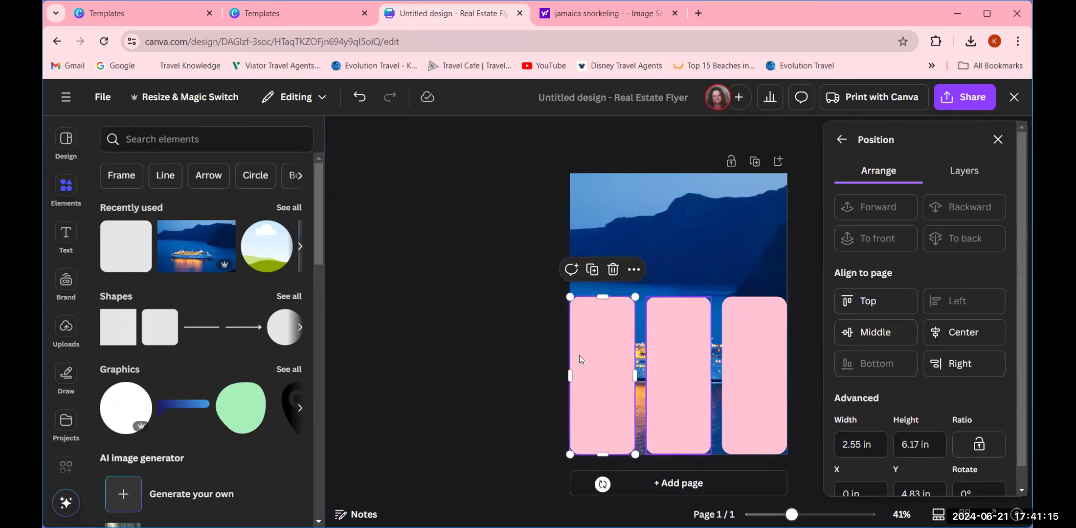
{"action": "left_click", "coordinate": [467, 360]}
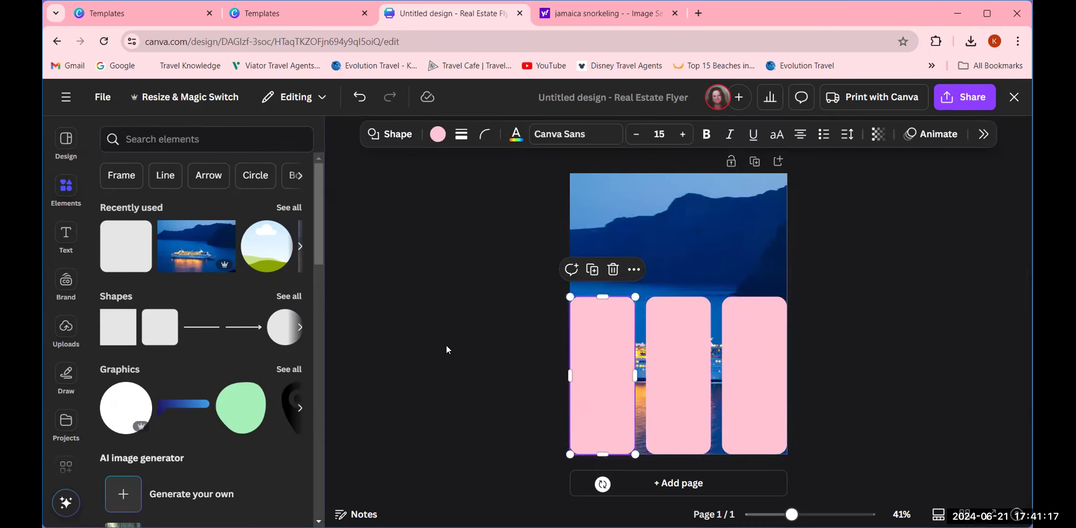
{"action": "left_click", "coordinate": [397, 313]}
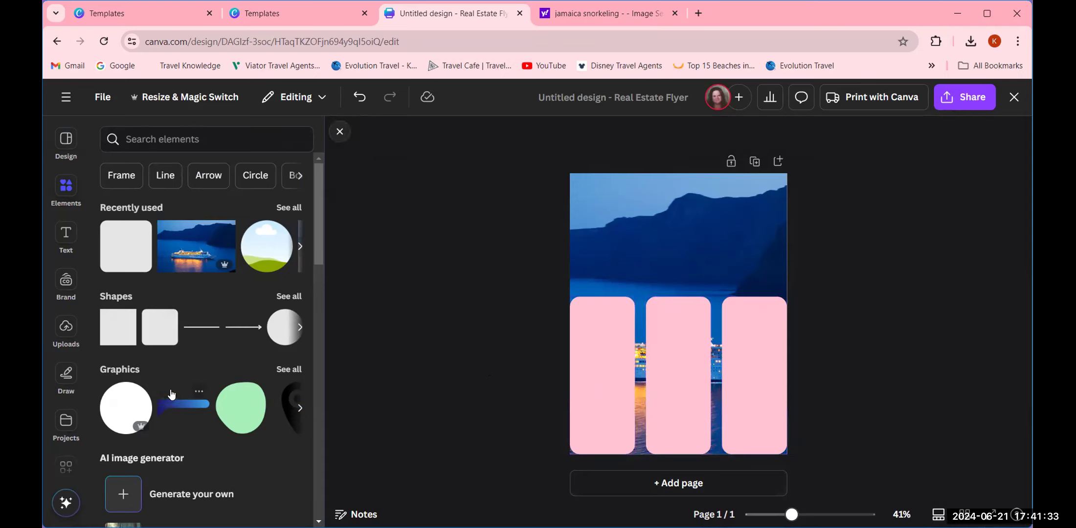
- Add the recently used circular photo frame, shrink it and place it in the page's upper-left corner
{"action": "left_click", "coordinate": [262, 258]}
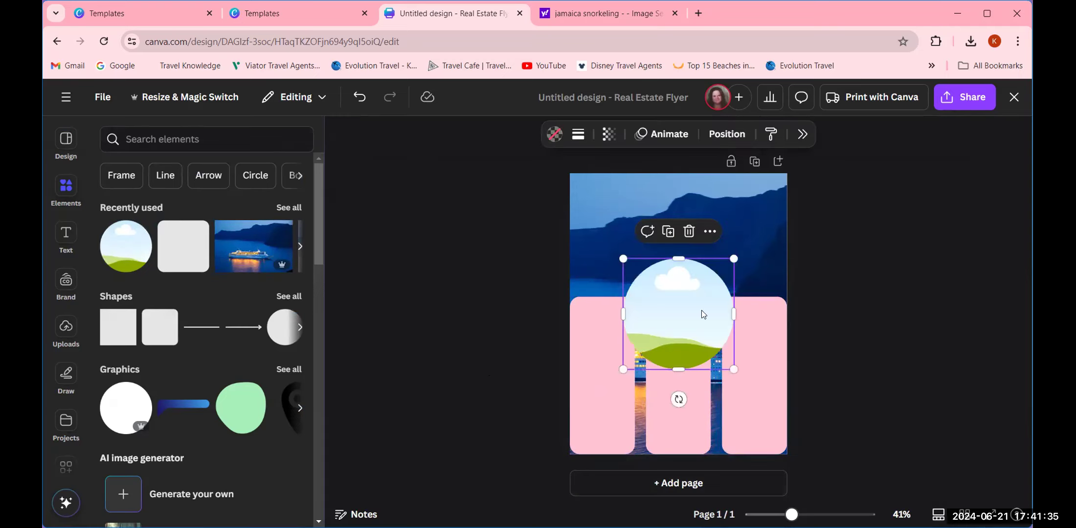
{"action": "left_click_drag", "start_coordinate": [733, 370], "coordinate": [596, 205]}
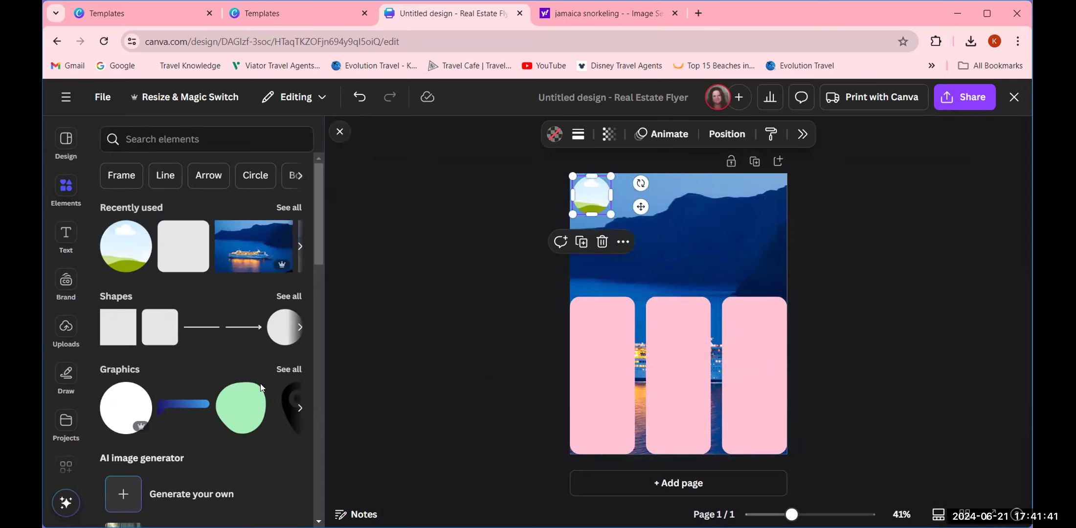
- Add the white torn-paper graphic from the recommended graphics, shrink it and place it centred above the pink panels
{"action": "left_click", "coordinate": [283, 366]}
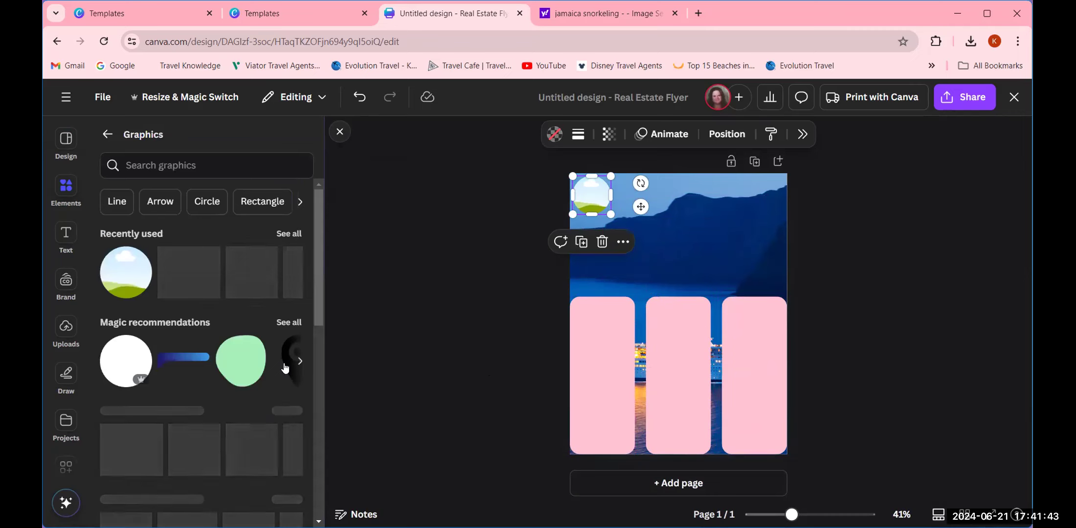
{"action": "left_click", "coordinate": [290, 323]}
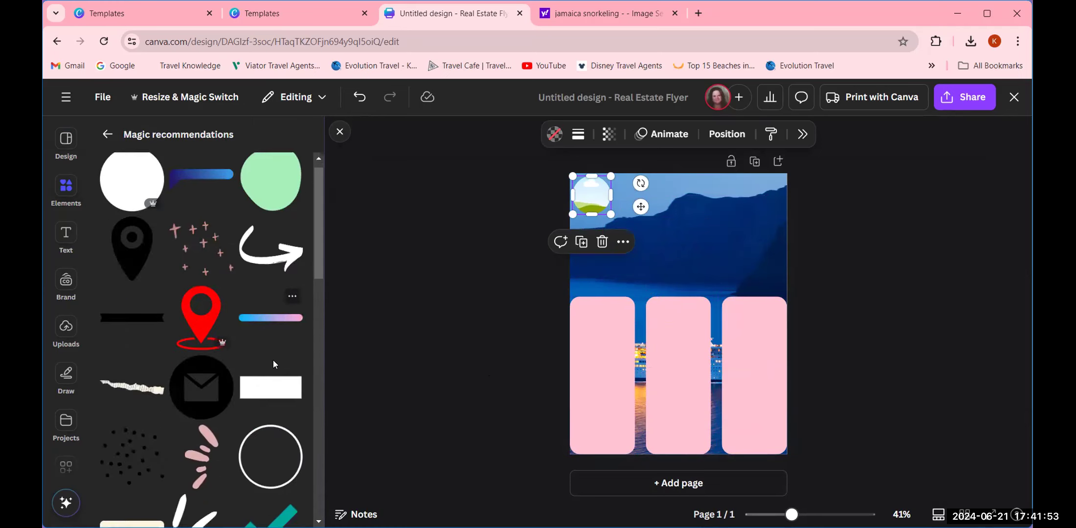
{"action": "scroll", "coordinate": [274, 362], "scroll_direction": "down", "scroll_amount": 5}
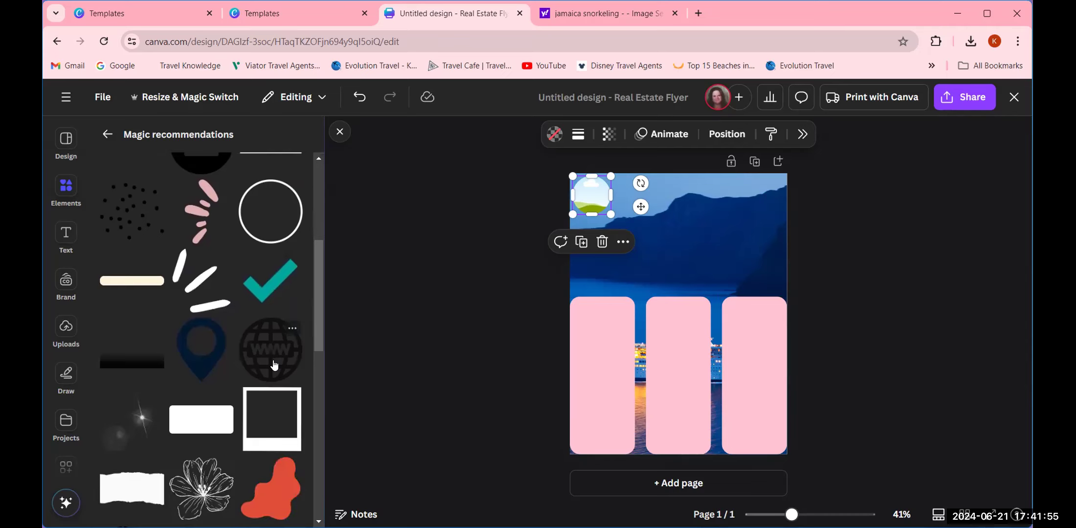
{"action": "scroll", "coordinate": [274, 364], "scroll_direction": "down", "scroll_amount": 4}
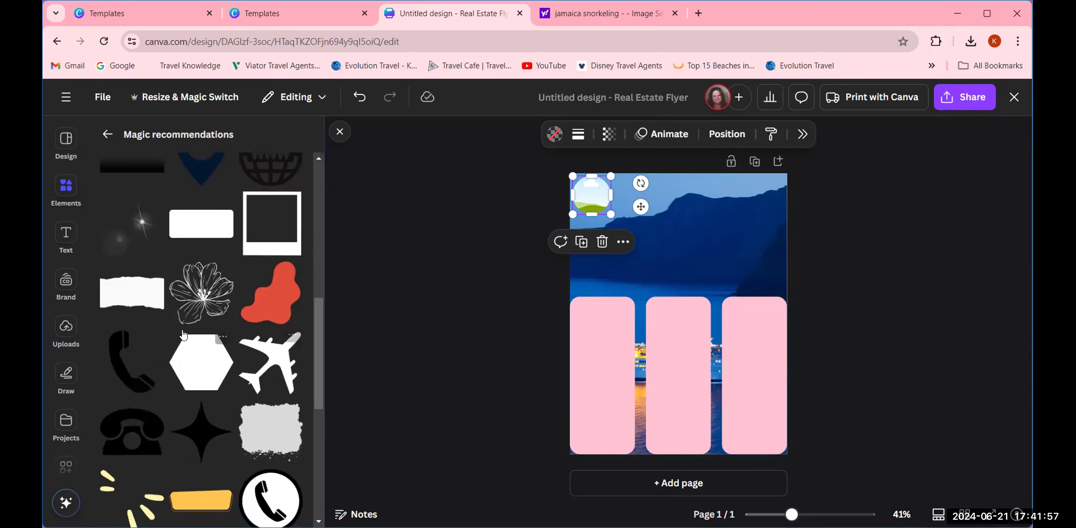
{"action": "left_click", "coordinate": [132, 292]}
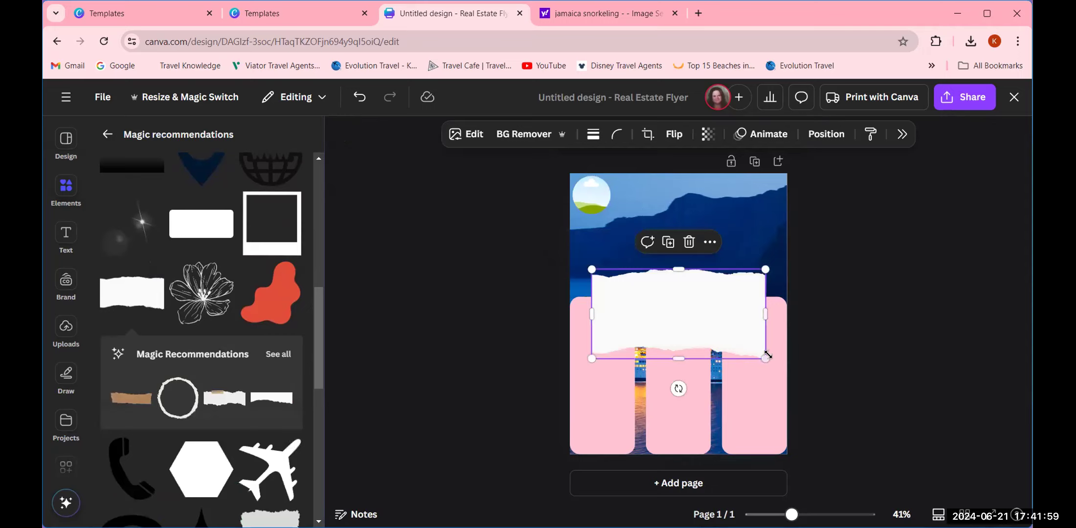
{"action": "left_click_drag", "start_coordinate": [765, 359], "coordinate": [704, 327]}
{"action": "left_click_drag", "start_coordinate": [640, 311], "coordinate": [671, 239]}
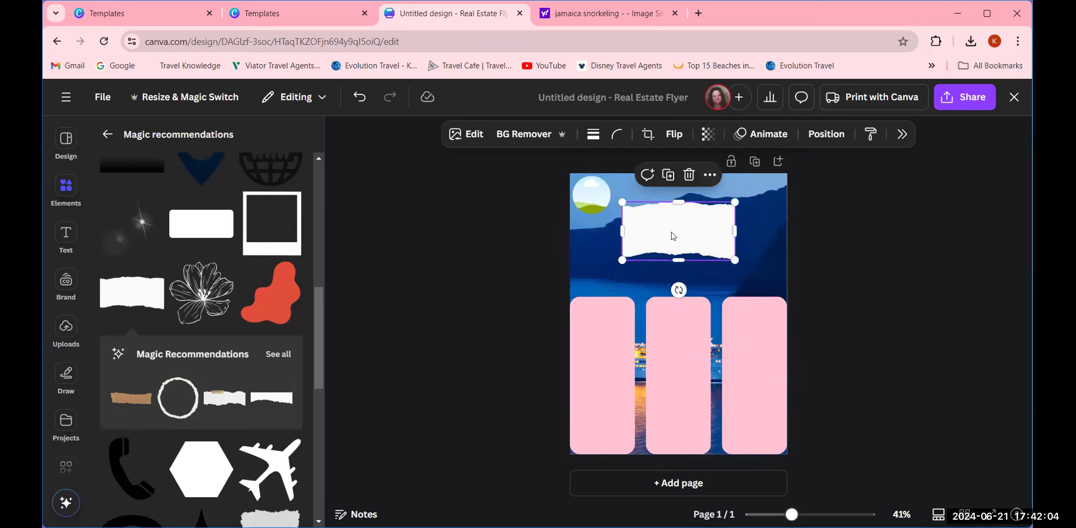
- Add a subheading text box over the torn paper and enter "Carnival Cruise" in it
{"action": "left_click", "coordinate": [67, 239]}
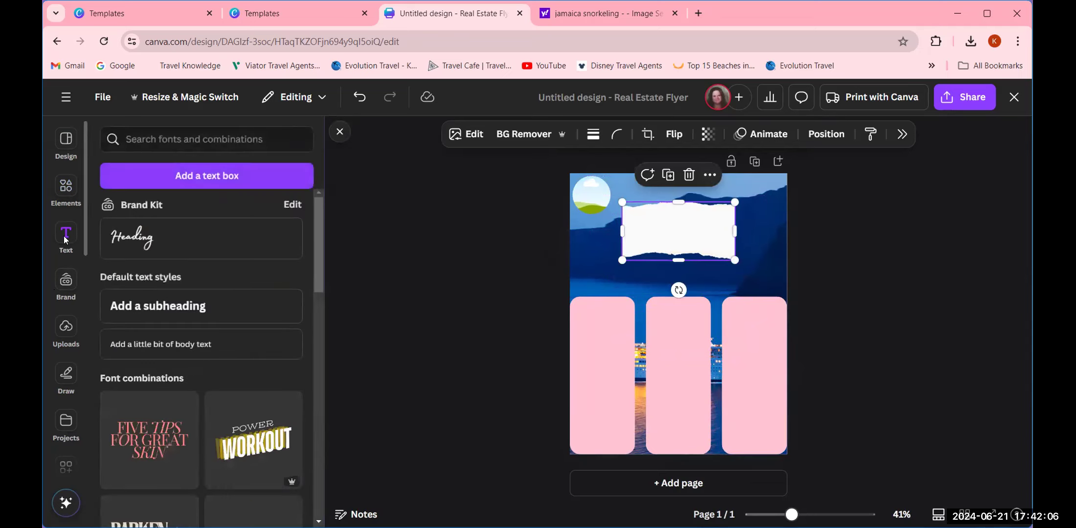
{"action": "left_click", "coordinate": [140, 304]}
{"action": "left_click", "coordinate": [800, 285]}
{"action": "left_click_drag", "start_coordinate": [670, 269], "coordinate": [666, 234]}
{"action": "double_click", "coordinate": [666, 234]}
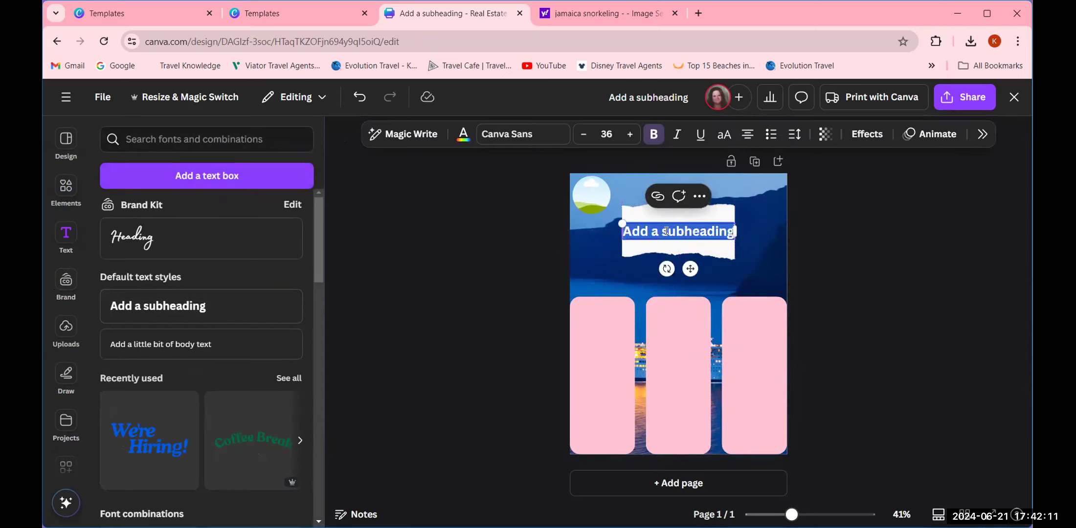
{"action": "key", "text": "BackSpace"}
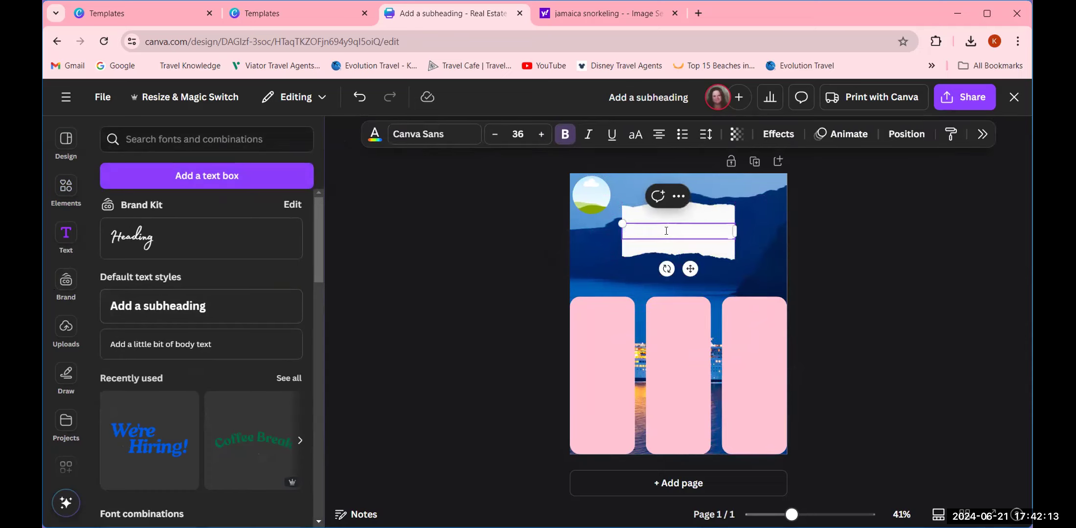
{"action": "key", "text": "Return"}
{"action": "key", "text": "ctrl+v"}
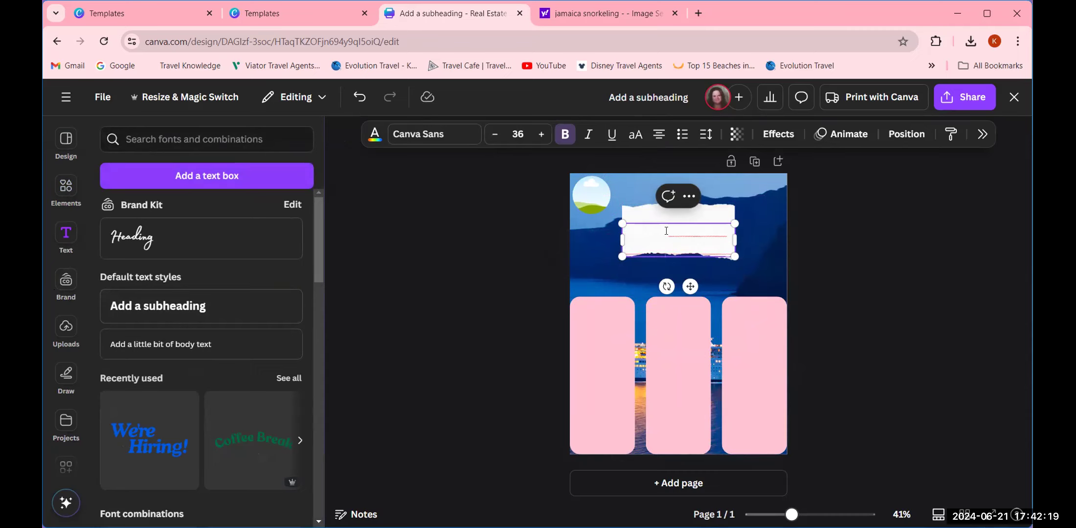
- Set the subheading's text color to black
{"action": "left_click", "coordinate": [375, 135]}
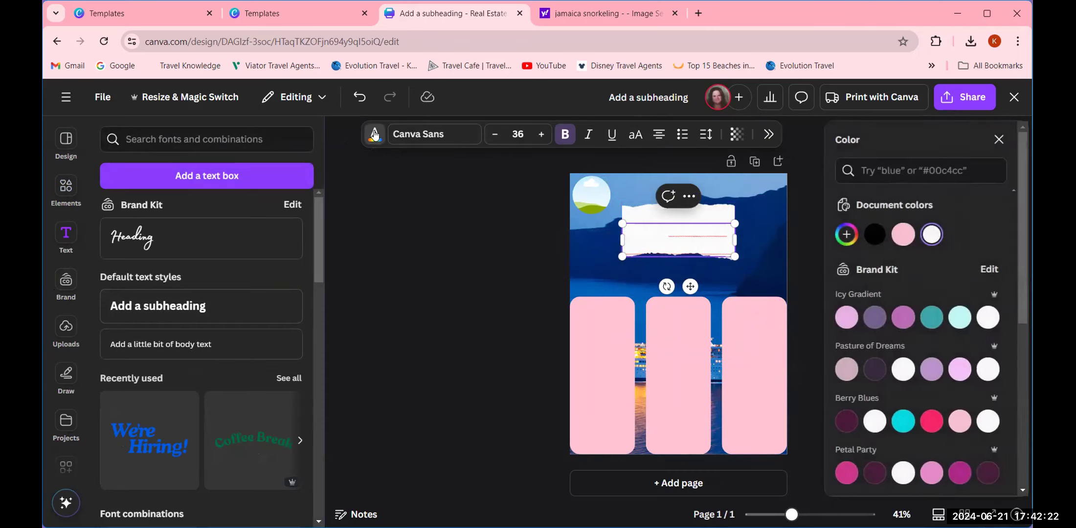
{"action": "left_click", "coordinate": [873, 233]}
{"action": "left_click", "coordinate": [687, 238]}
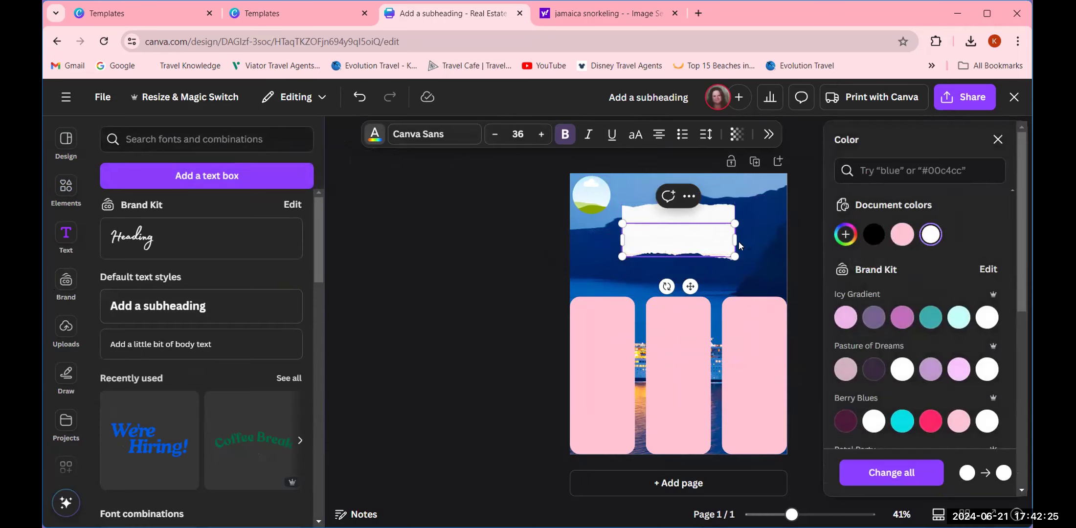
{"action": "left_click_drag", "start_coordinate": [628, 226], "coordinate": [732, 246]}
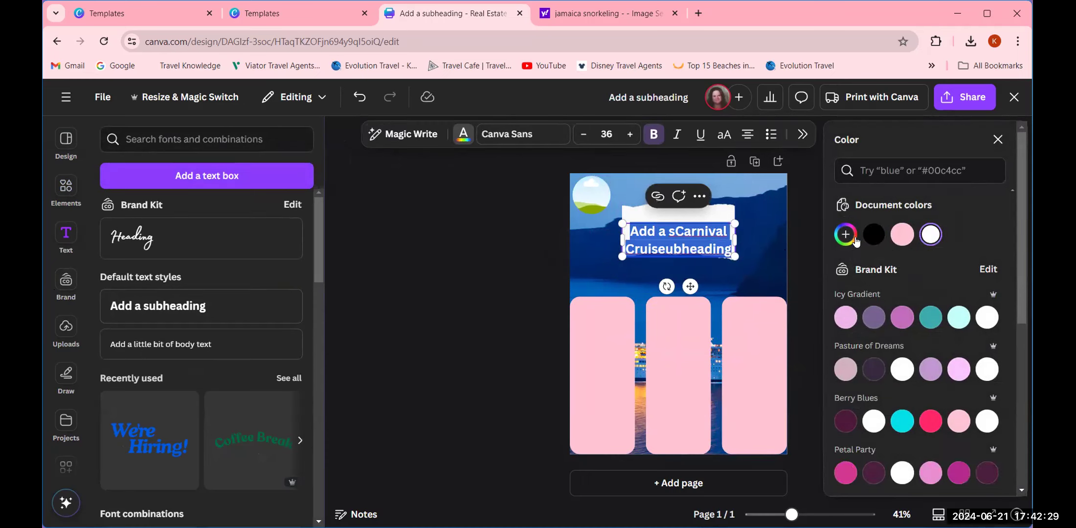
{"action": "left_click", "coordinate": [492, 255]}
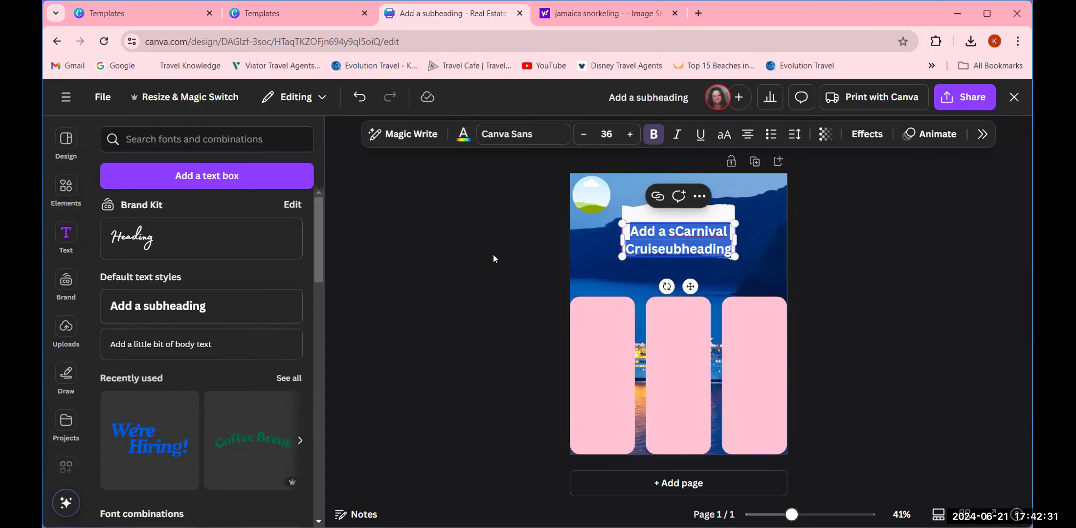
{"action": "left_click", "coordinate": [493, 255]}
- Delete the leftover placeholder letters around the title so that it reads "Carnival Cruise"
{"action": "left_click", "coordinate": [672, 234]}
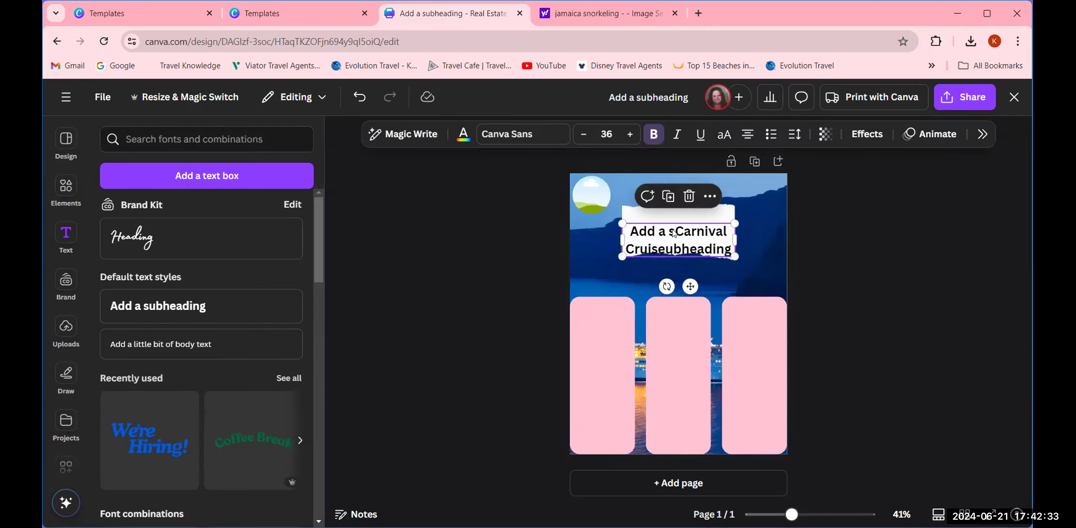
{"action": "key", "text": "BackSpace"}
{"action": "key", "text": "BackSpace"}
{"action": "key", "text": "BackSpace"}
{"action": "key", "text": "BackSpace"}
{"action": "key", "text": "BackSpace"}
{"action": "key", "text": "BackSpace"}
{"action": "key", "text": "BackSpace"}
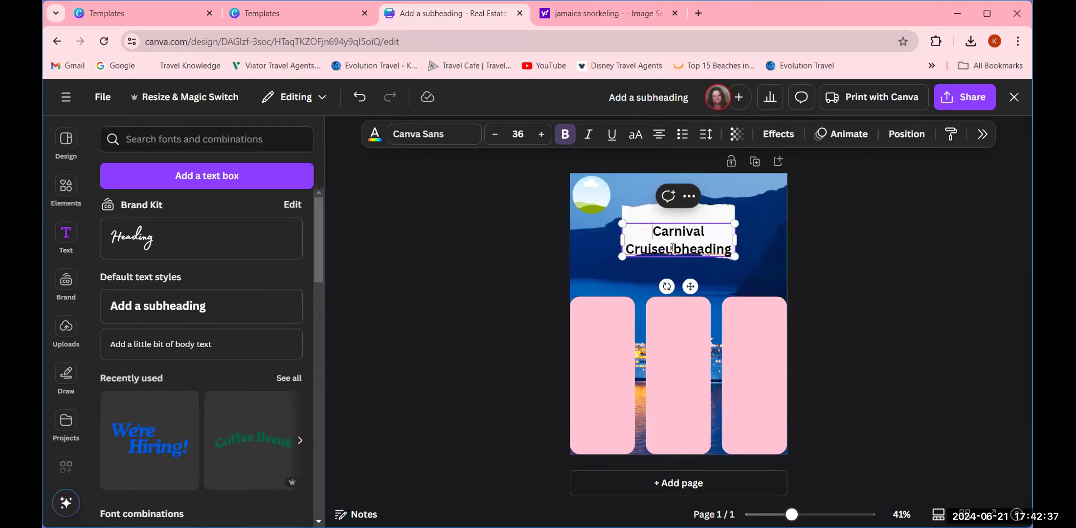
{"action": "left_click_drag", "start_coordinate": [663, 247], "coordinate": [730, 248]}
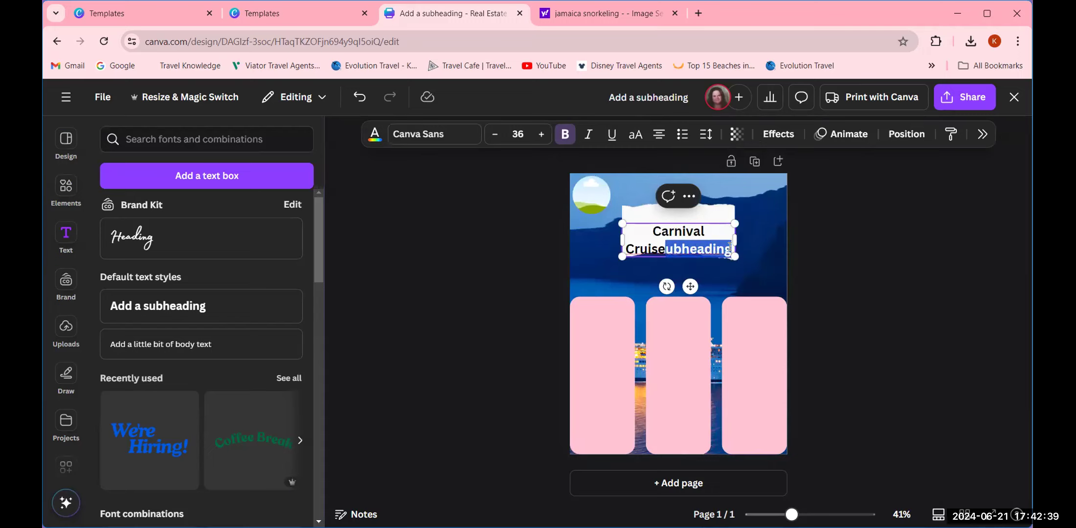
{"action": "key", "text": "BackSpace"}
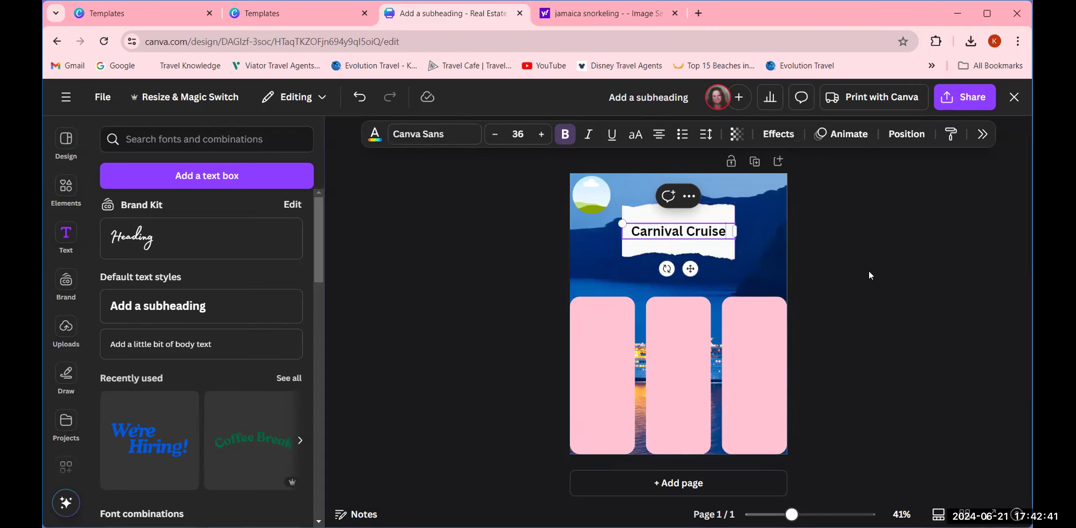
{"action": "left_click", "coordinate": [868, 270]}
- Set the font of the "Carnival Cruise" title to Cloud
{"action": "left_click", "coordinate": [676, 236]}
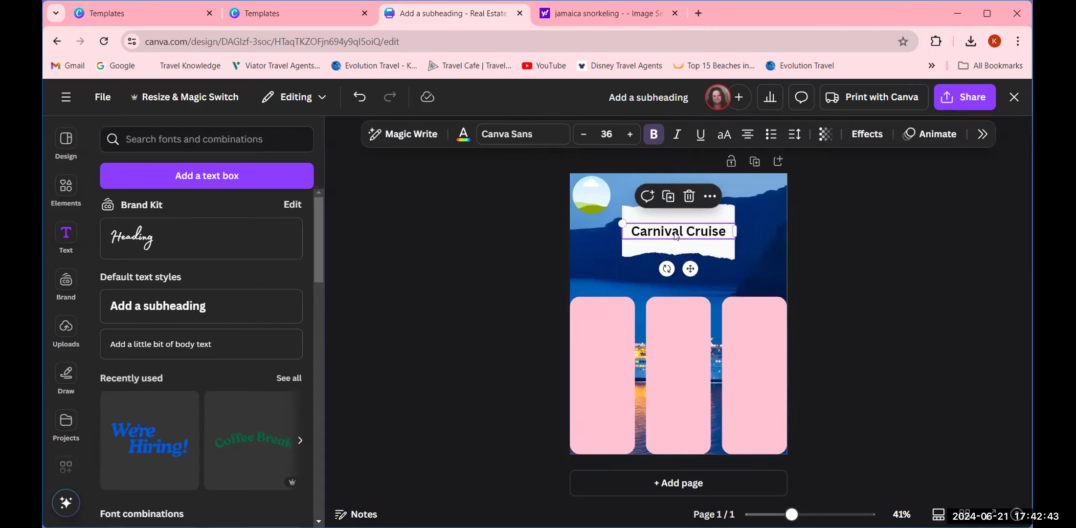
{"action": "left_click", "coordinate": [493, 135]}
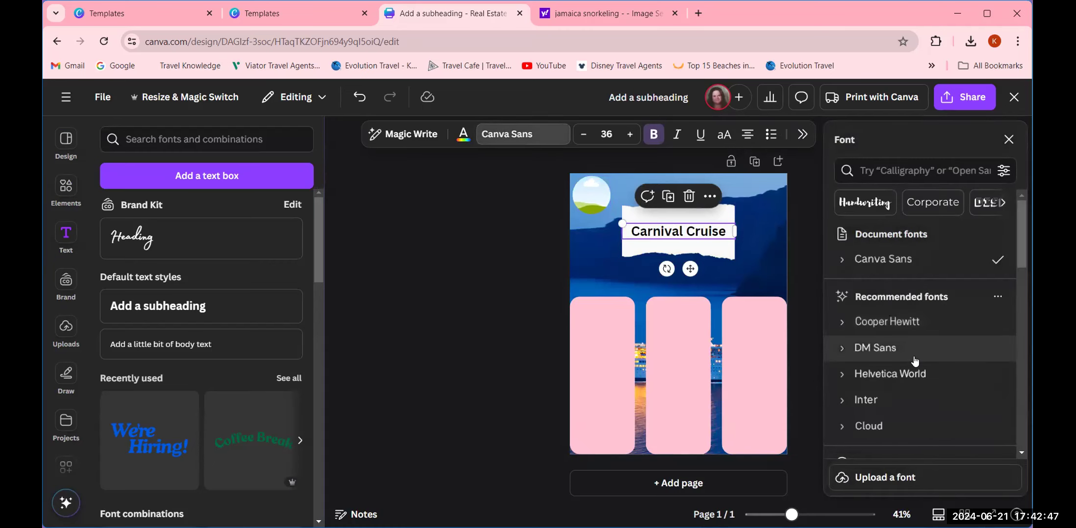
{"action": "left_click", "coordinate": [905, 426]}
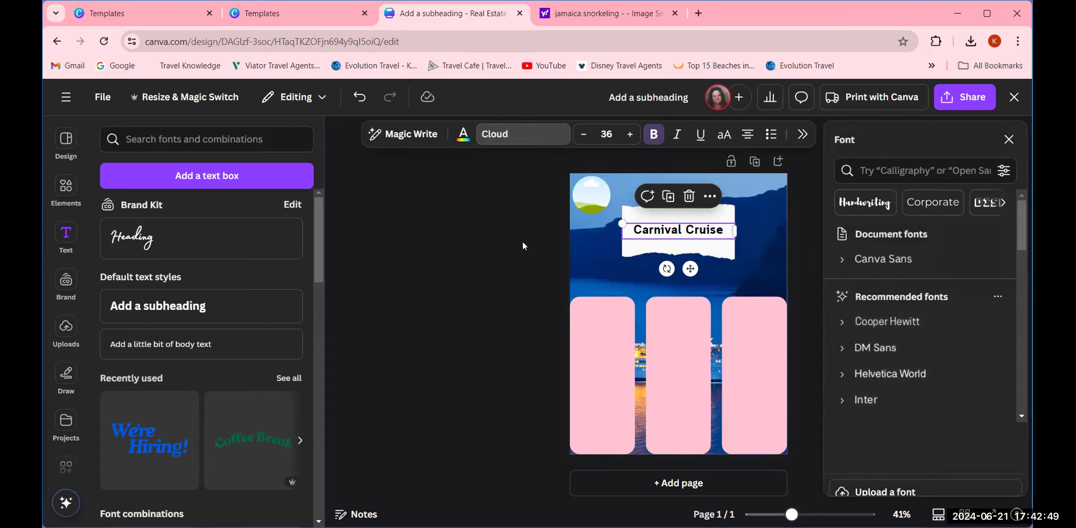
{"action": "key", "text": "Escape"}
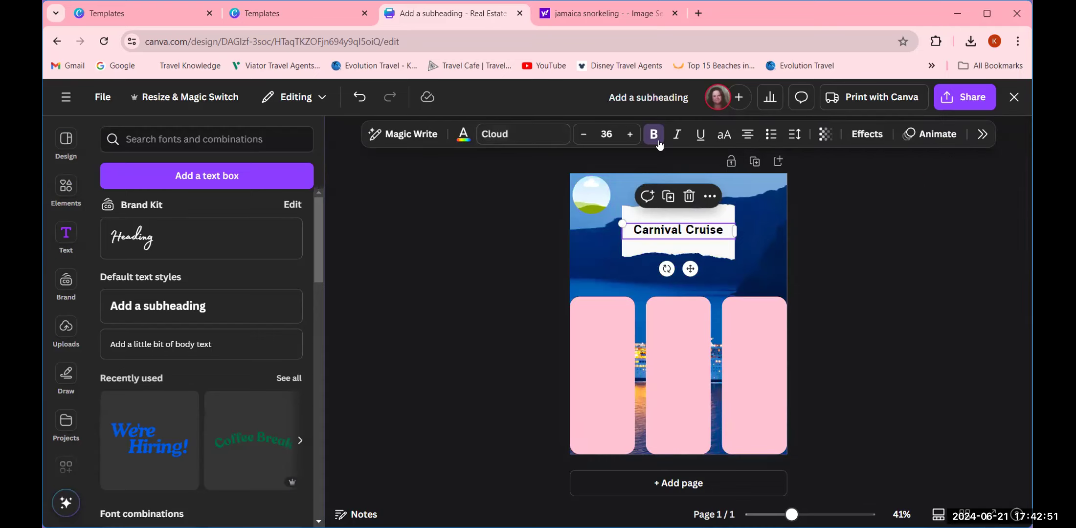
{"action": "mouse_move", "coordinate": [681, 232]}
{"action": "left_mouse_down"}
{"action": "mouse_move", "coordinate": [679, 215]}
{"action": "mouse_move", "coordinate": [679, 230]}
{"action": "left_mouse_up"}
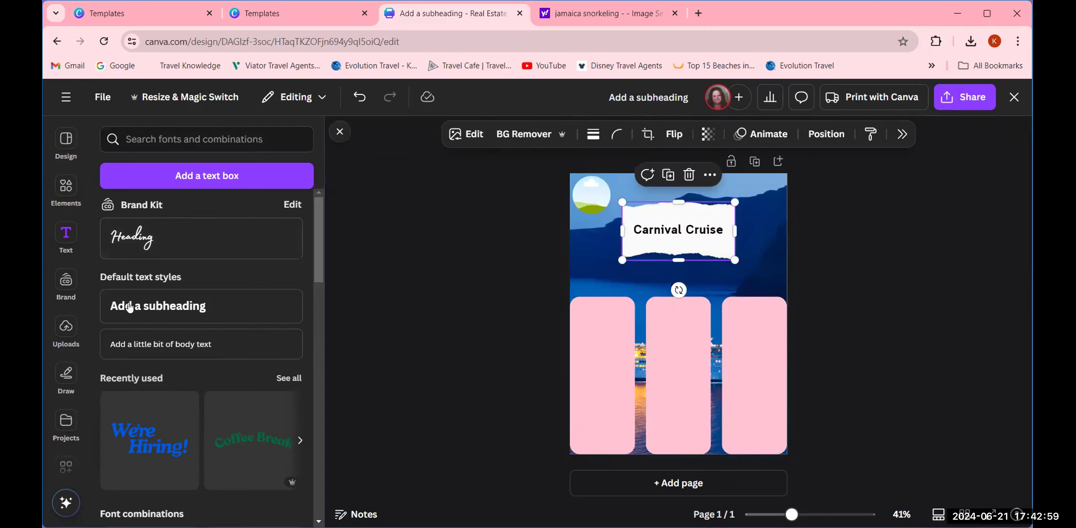
- Add a body text box in black and place it on the torn paper directly below the title
{"action": "left_click", "coordinate": [141, 342]}
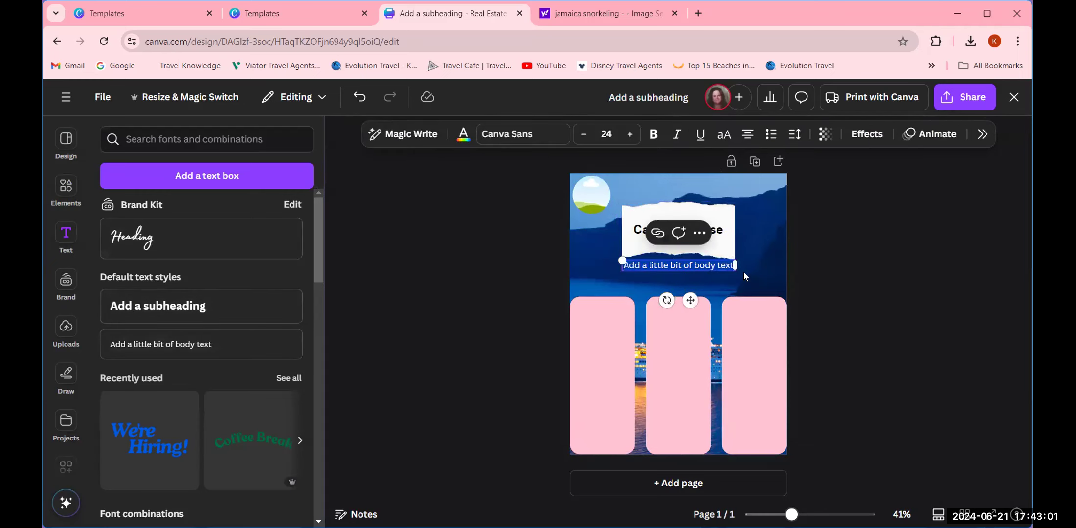
{"action": "left_click", "coordinate": [461, 138]}
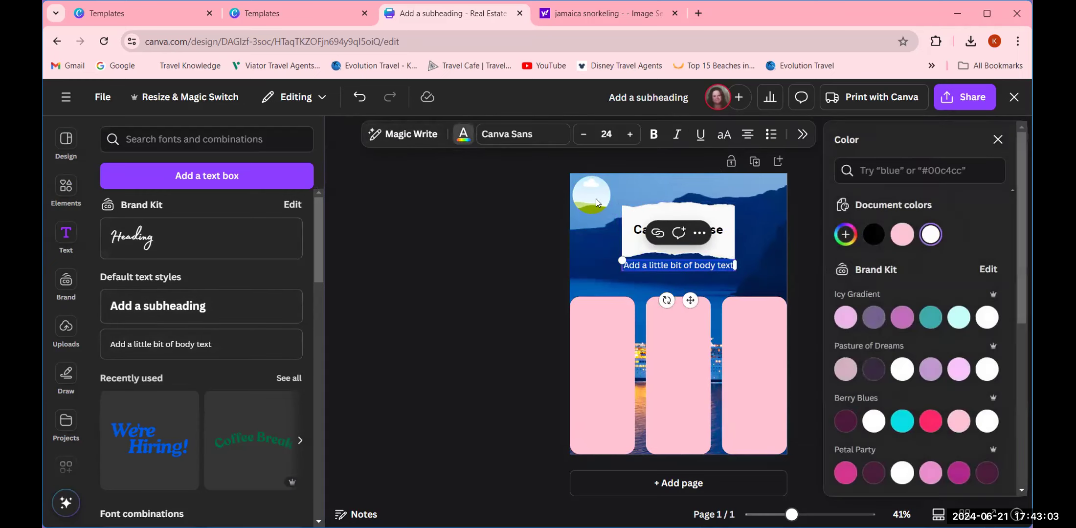
{"action": "left_click", "coordinate": [871, 235]}
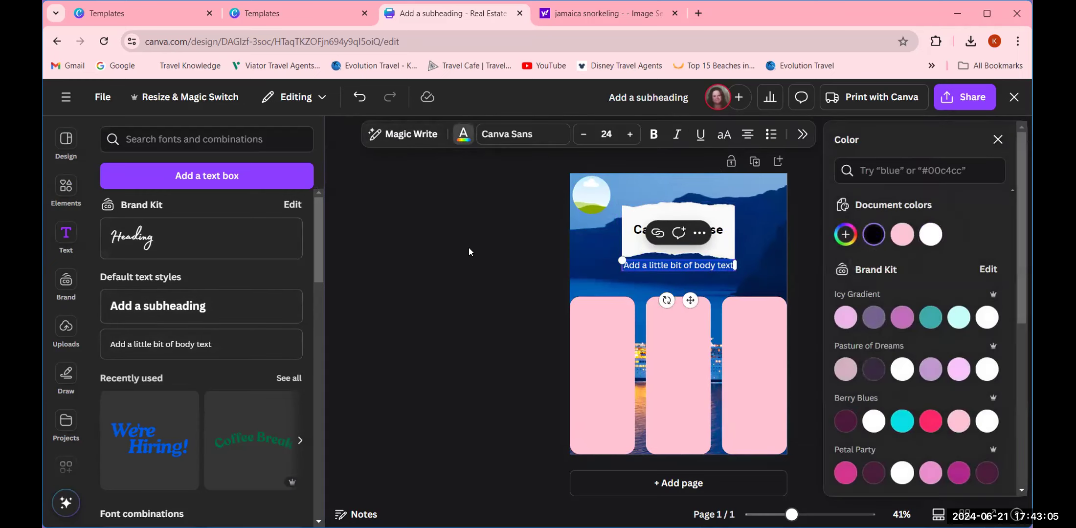
{"action": "left_click", "coordinate": [845, 267]}
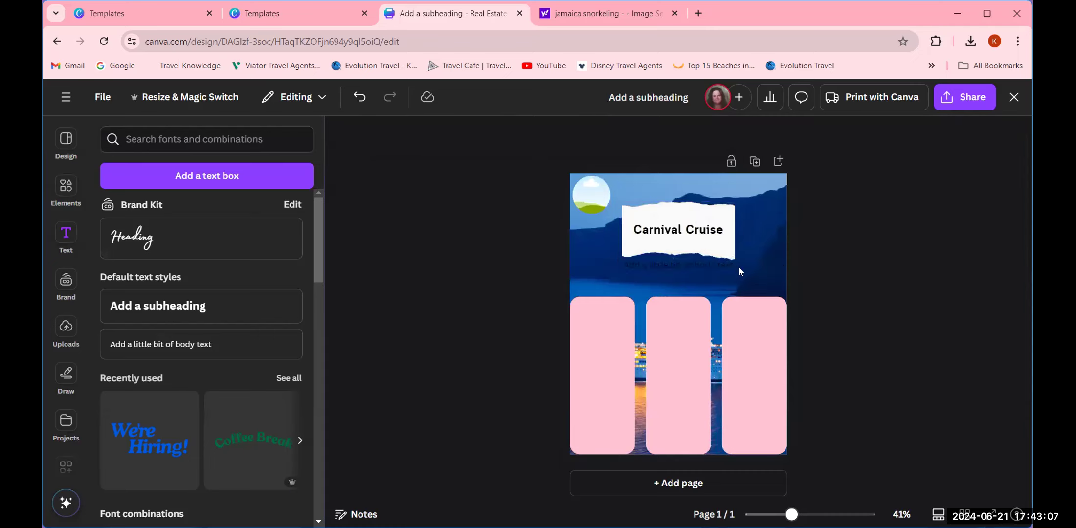
{"action": "left_click_drag", "start_coordinate": [689, 264], "coordinate": [689, 247]}
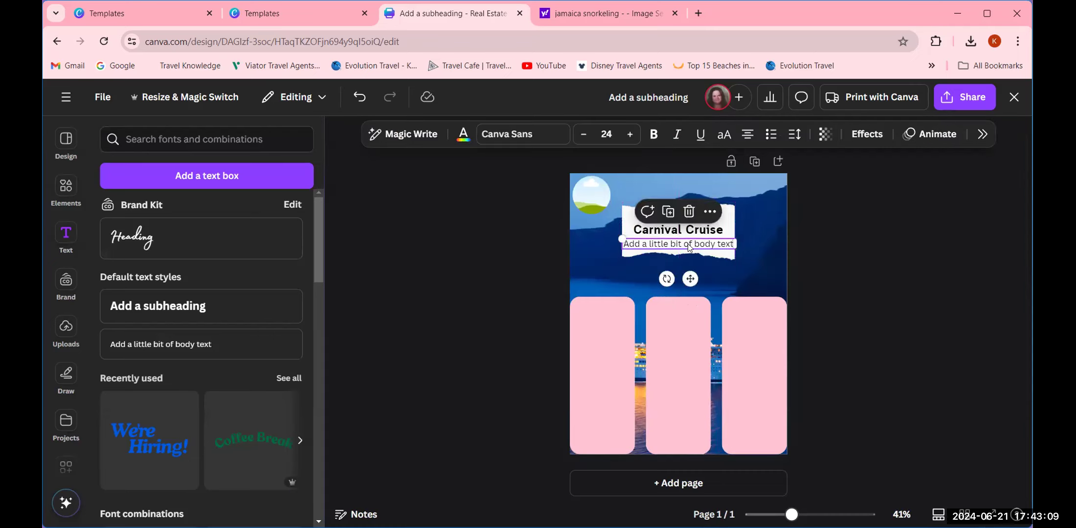
- Replace the placeholder body text below the title with "October 12-19"
{"action": "double_click", "coordinate": [689, 243]}
{"action": "type", "text": "Octo"}
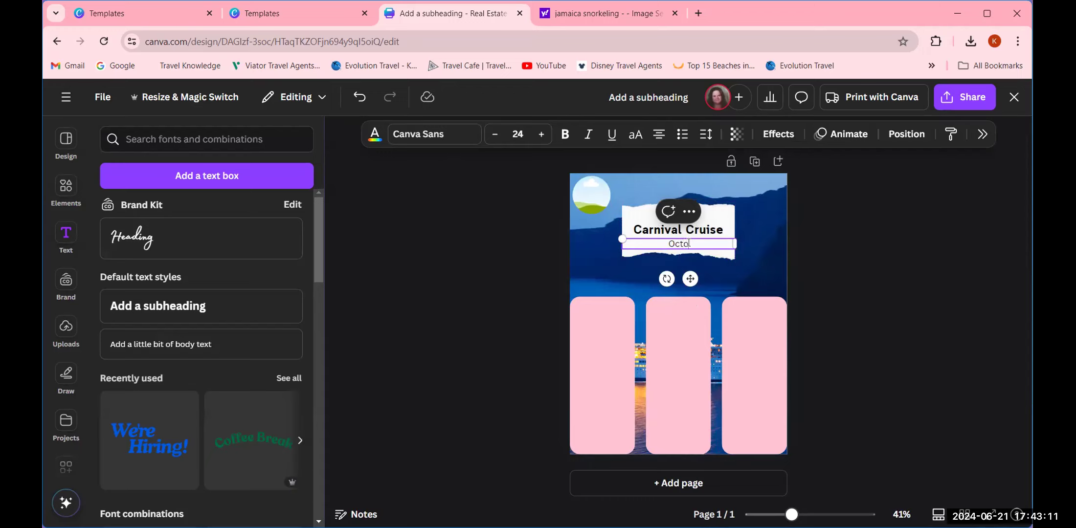
{"action": "type", "text": "ber 12-19"}
{"action": "left_click", "coordinate": [532, 277]}
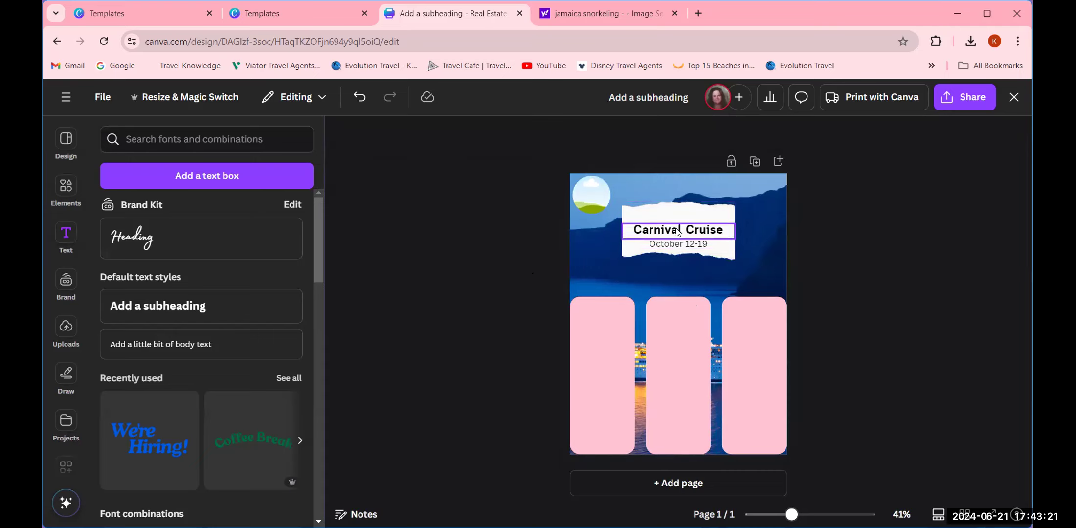
- Move the "Carnival Cruise" title up on the torn paper and place a new body text box between it and the date
{"action": "mouse_move", "coordinate": [677, 230]}
{"action": "left_mouse_down"}
{"action": "mouse_move", "coordinate": [676, 207]}
{"action": "mouse_move", "coordinate": [674, 219]}
{"action": "left_mouse_up"}
{"action": "left_click", "coordinate": [161, 344]}
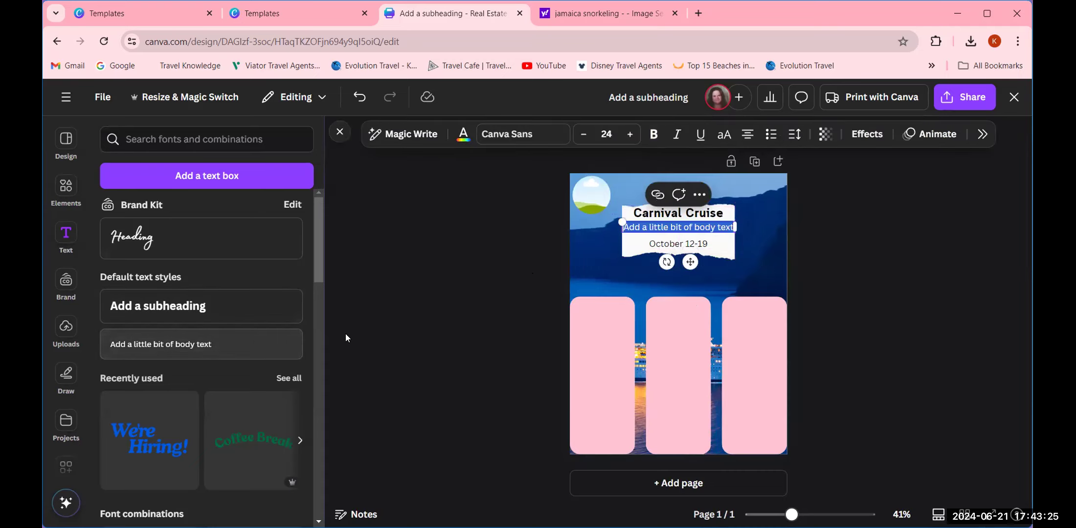
{"action": "left_click", "coordinate": [897, 262]}
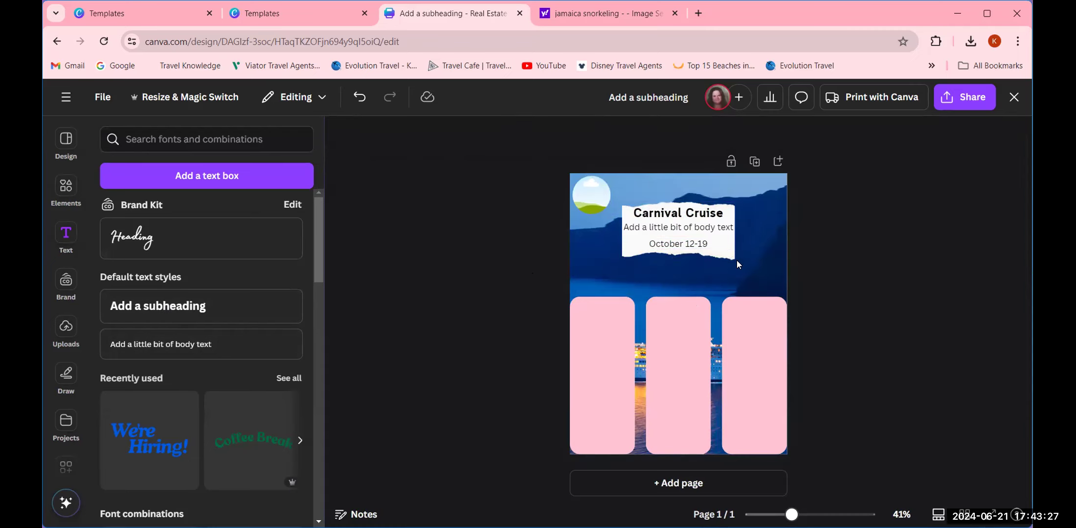
{"action": "left_click_drag", "start_coordinate": [671, 223], "coordinate": [670, 226]}
{"action": "left_click", "coordinate": [676, 235]}
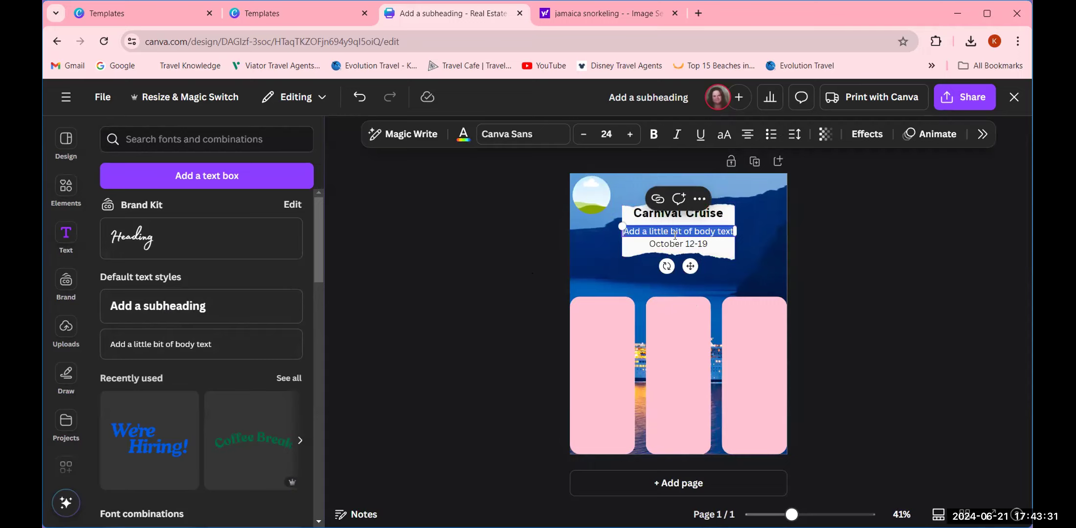
- Replace the placeholder body text above the date with "Eastern Caribbean"
{"action": "type", "text": "Eastern"}
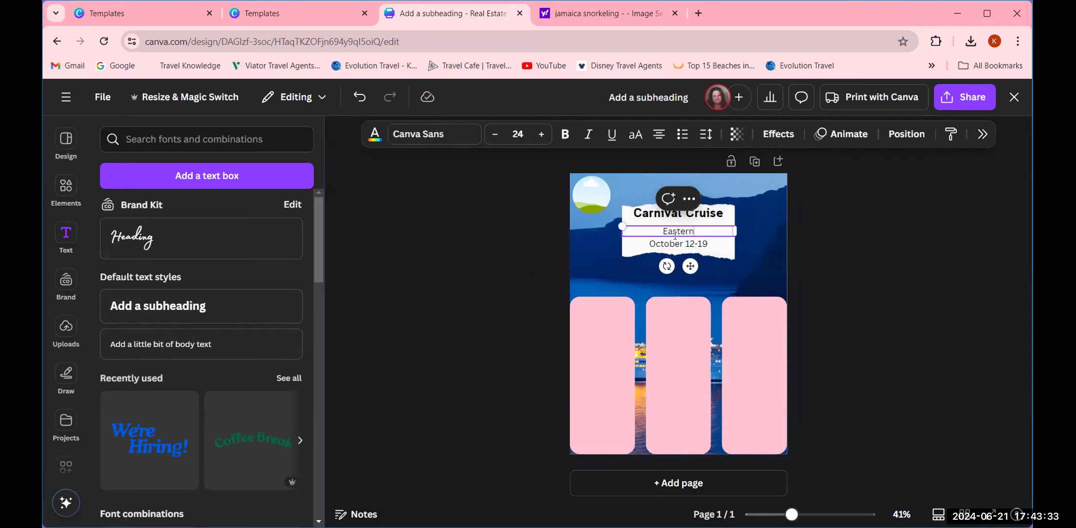
{"action": "type", "text": " Caribbean"}
{"action": "left_click", "coordinate": [830, 260]}
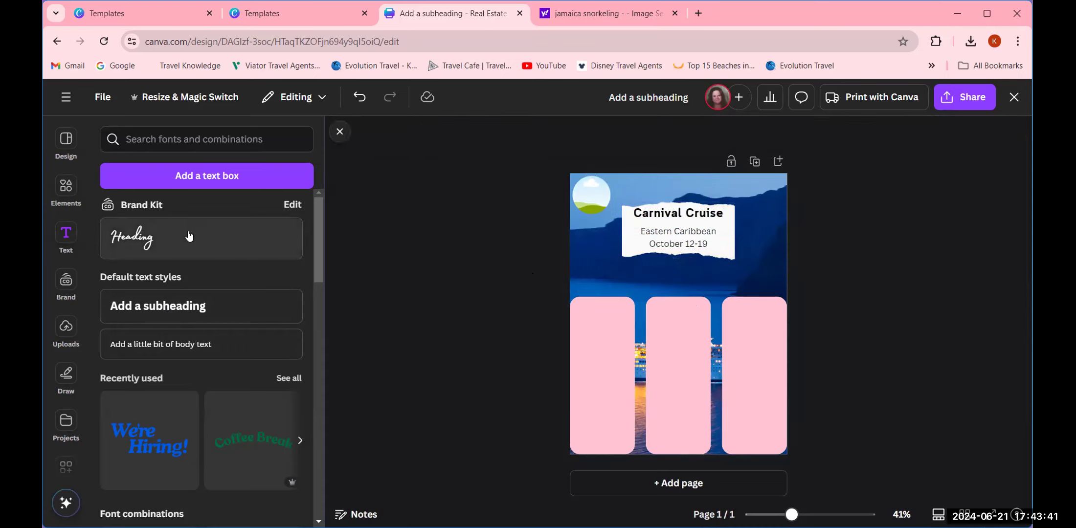
- Add a body text box reading "Dream" and place it between the "Carnival Cruise" title and "Eastern Caribbean"
{"action": "left_click", "coordinate": [158, 346]}
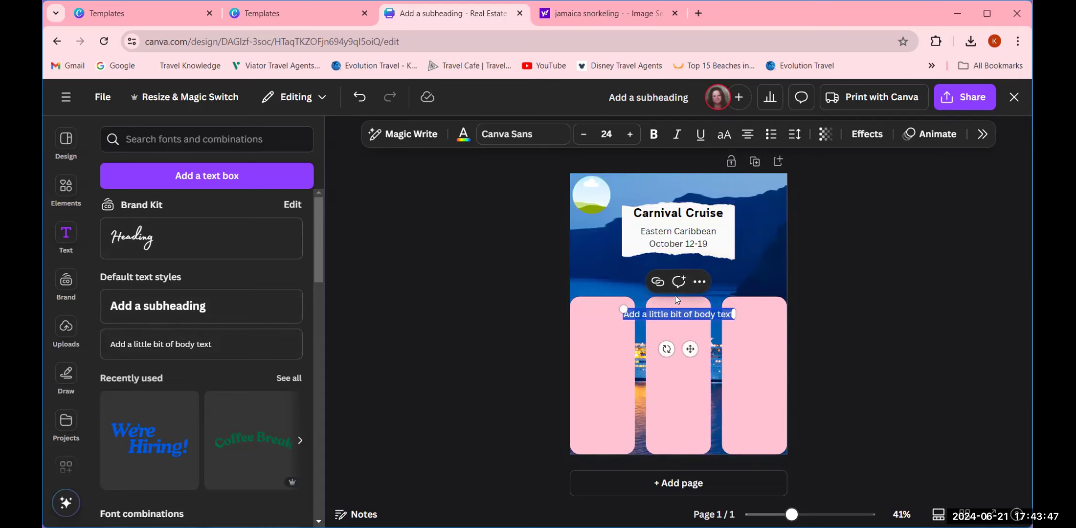
{"action": "key", "text": "BackSpace"}
{"action": "type", "text": "Dream"}
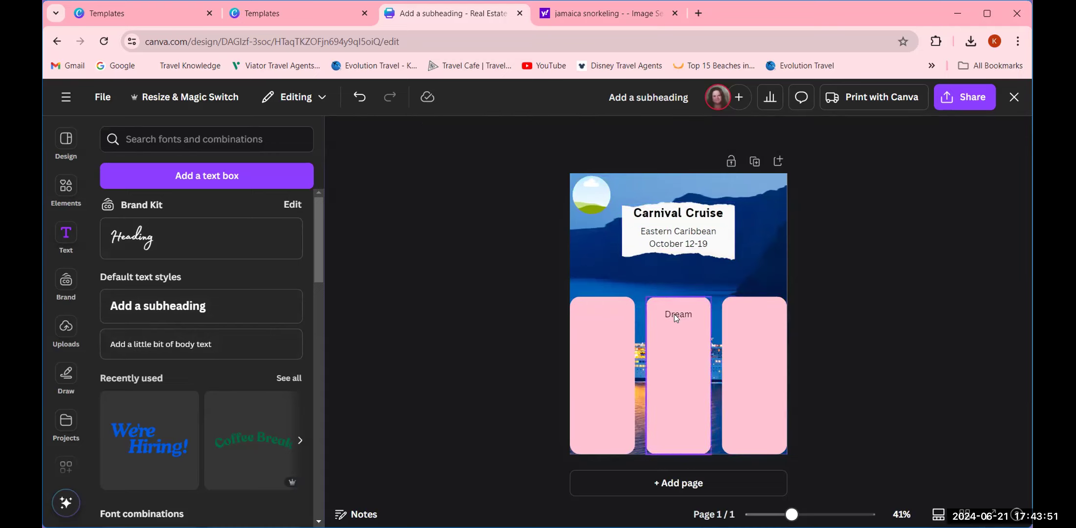
{"action": "left_click_drag", "start_coordinate": [673, 285], "coordinate": [680, 221]}
{"action": "left_click", "coordinate": [831, 247]}
{"action": "left_click", "coordinate": [916, 290]}
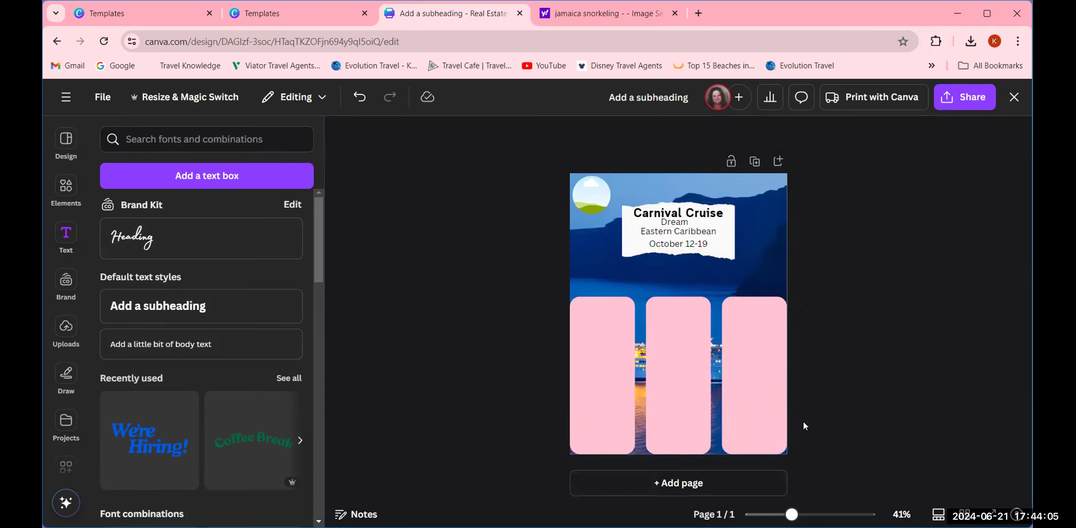
- Fill the circular frame in the flyer's corner with the Rambler logo from the LOGOS folder
{"action": "left_click", "coordinate": [67, 327]}
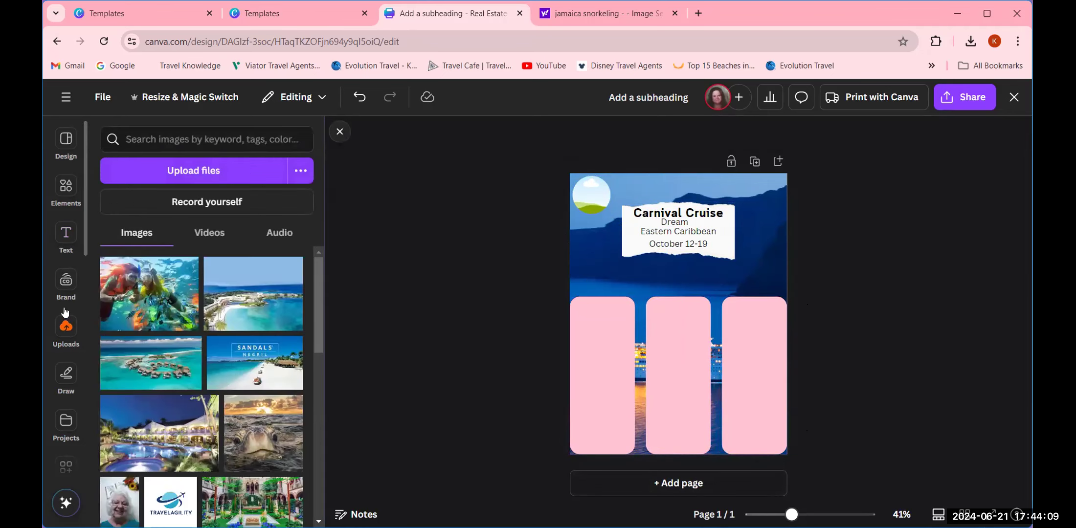
{"action": "scroll", "coordinate": [66, 411], "scroll_direction": "down", "scroll_amount": 5}
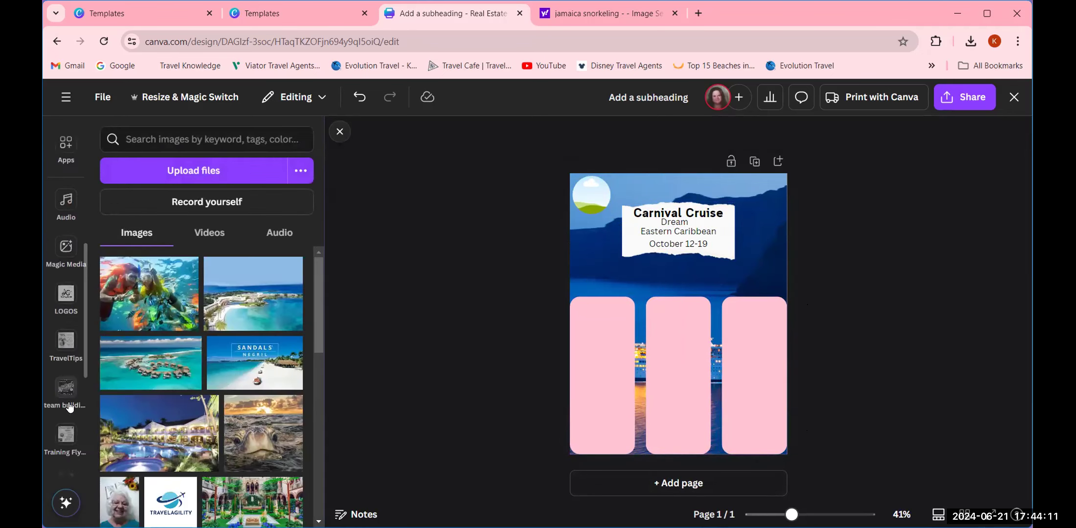
{"action": "left_click", "coordinate": [65, 293]}
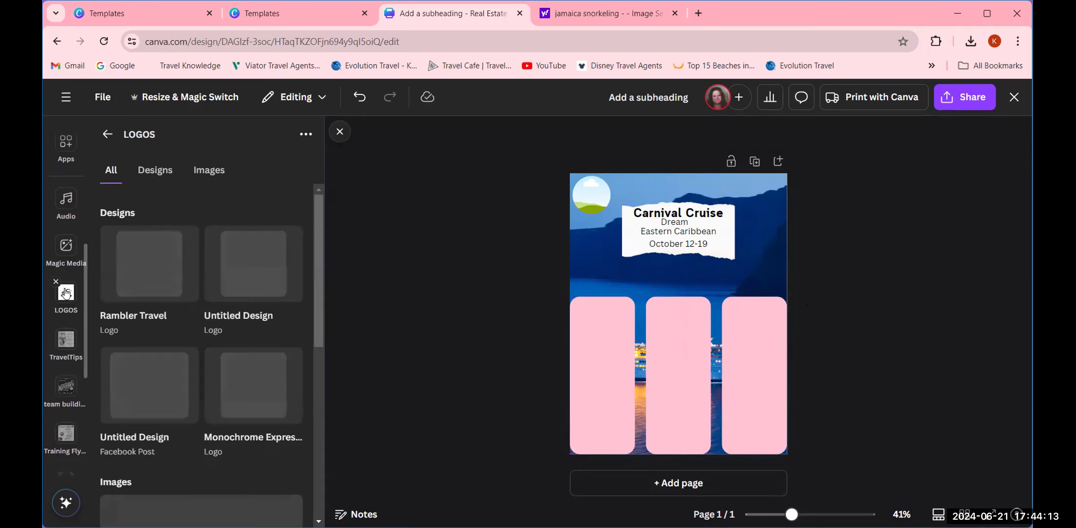
{"action": "scroll", "coordinate": [185, 364], "scroll_direction": "down", "scroll_amount": 5}
{"action": "scroll", "coordinate": [187, 364], "scroll_direction": "down", "scroll_amount": 2}
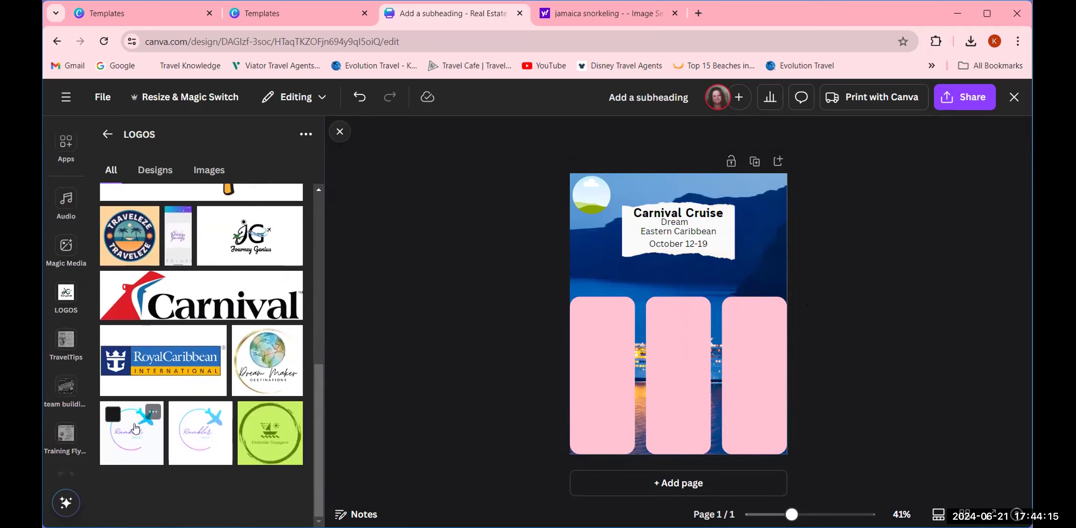
{"action": "left_click_drag", "start_coordinate": [599, 185], "coordinate": [597, 188]}
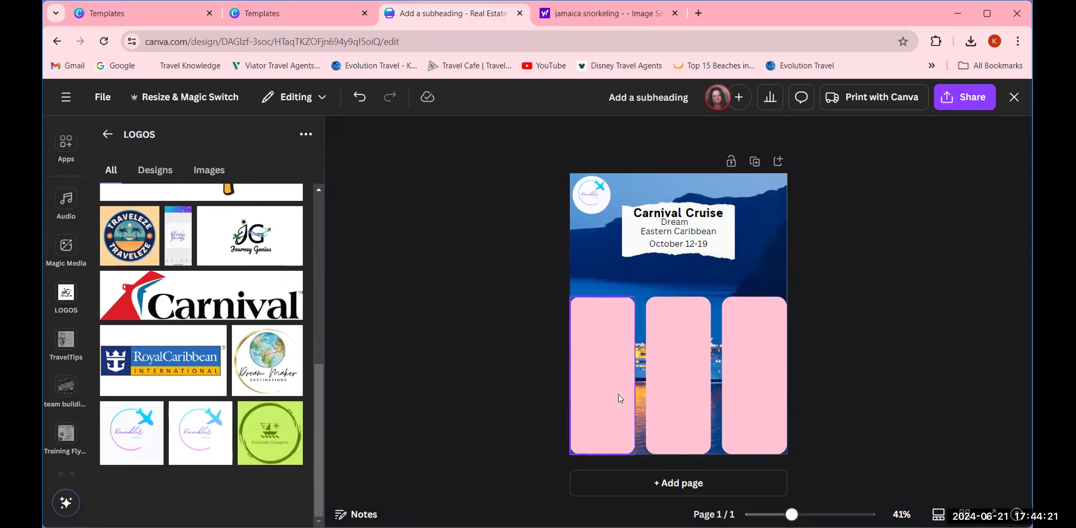
- Move the three pink panels up by the same amount, leaving a strip of background free below them
{"action": "left_click_drag", "start_coordinate": [618, 394], "coordinate": [620, 377]}
{"action": "left_click", "coordinate": [692, 400]}
{"action": "left_click_drag", "start_coordinate": [692, 400], "coordinate": [693, 380]}
{"action": "left_click", "coordinate": [754, 393]}
{"action": "left_click_drag", "start_coordinate": [753, 394], "coordinate": [750, 377]}
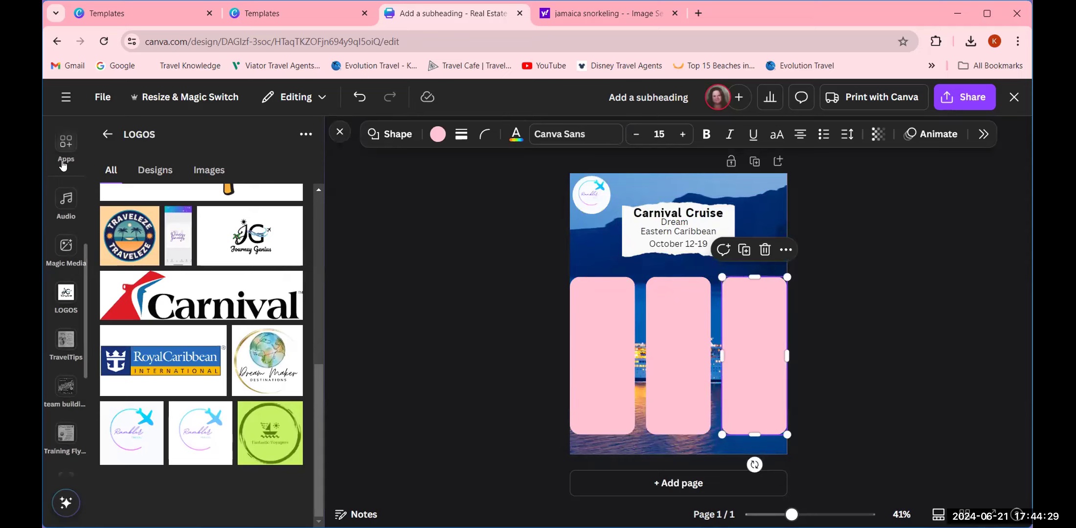
- Search the graphics elements for "Embelleshments"
{"action": "left_click", "coordinate": [104, 132]}
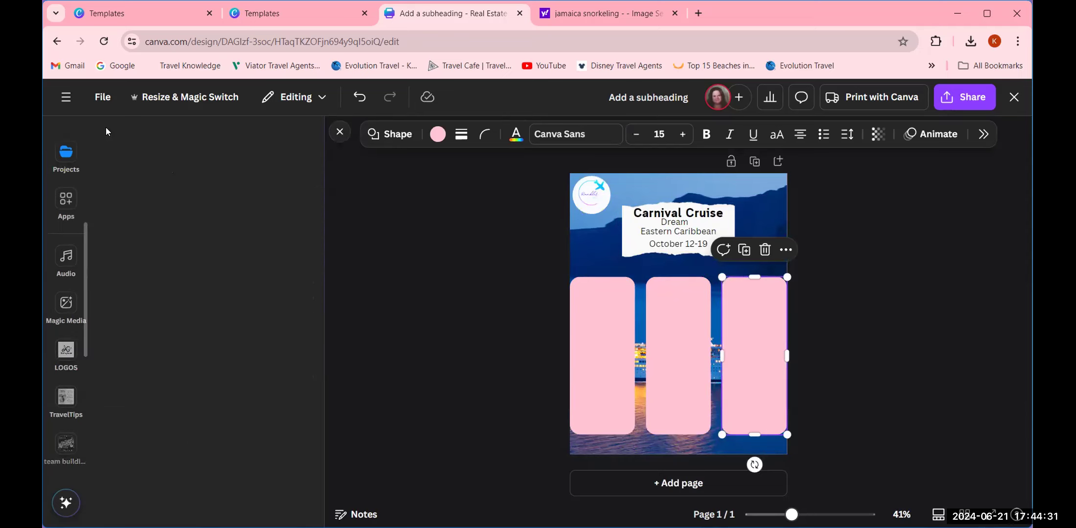
{"action": "left_click", "coordinate": [63, 201]}
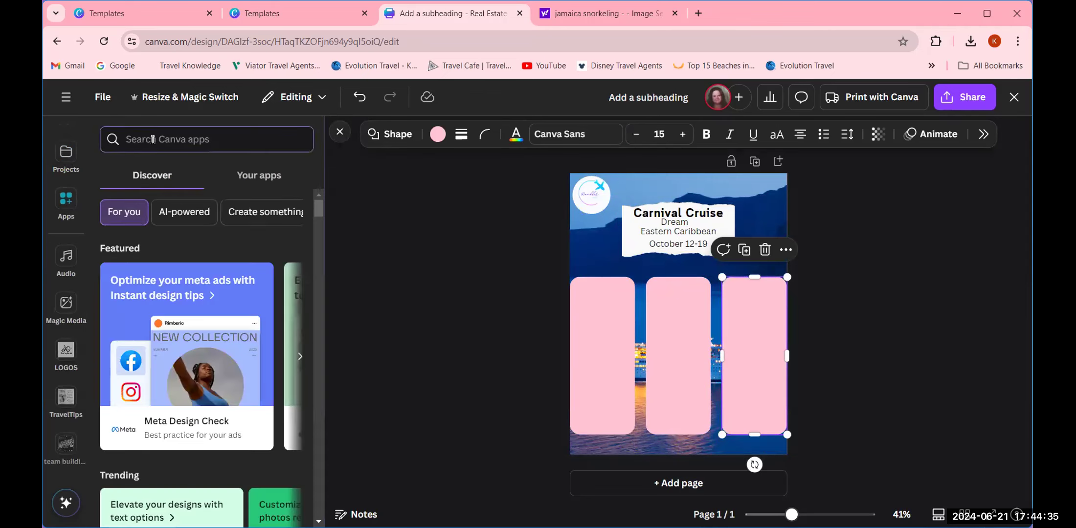
{"action": "scroll", "coordinate": [74, 224], "scroll_direction": "up", "scroll_amount": 5}
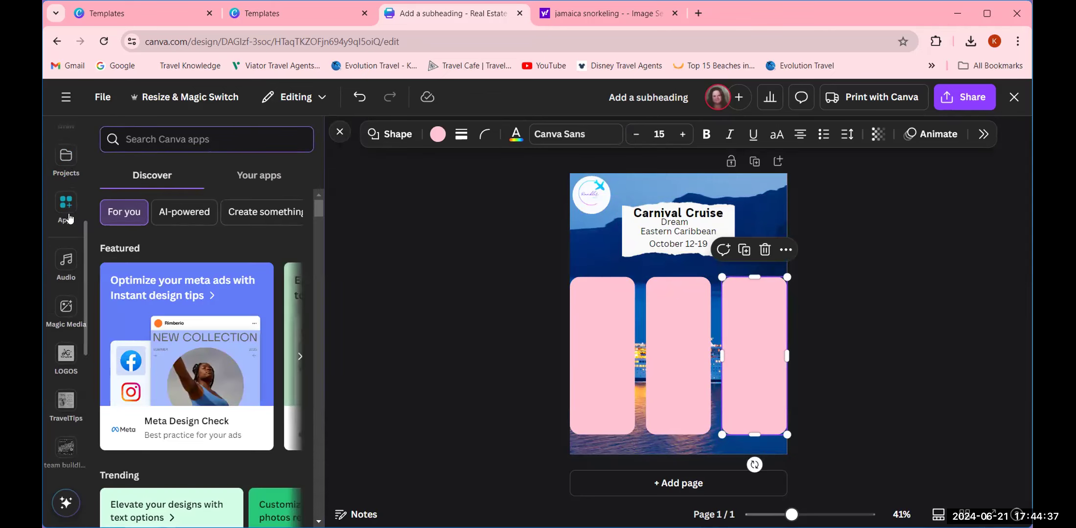
{"action": "left_click", "coordinate": [66, 188]}
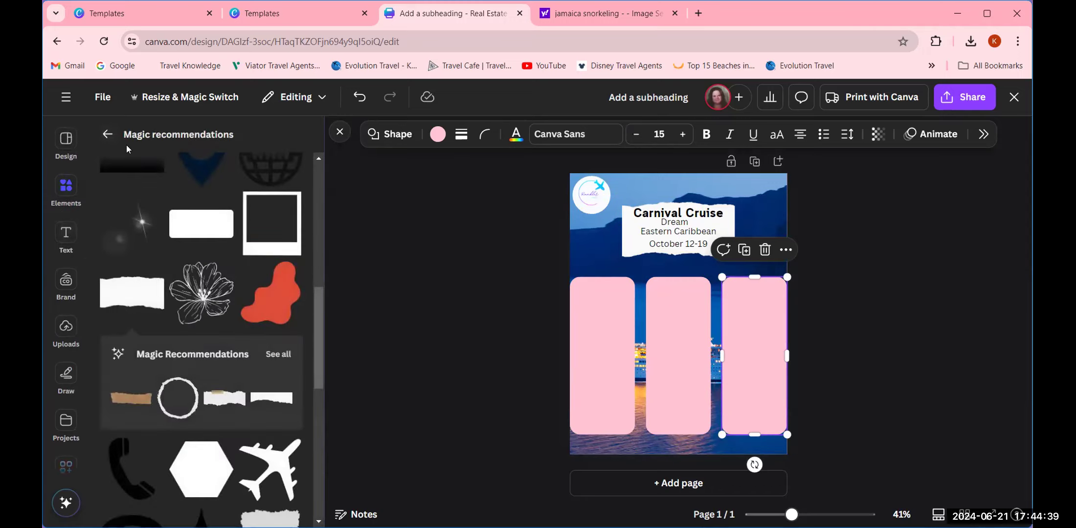
{"action": "left_click", "coordinate": [109, 134]}
{"action": "left_click", "coordinate": [152, 163]}
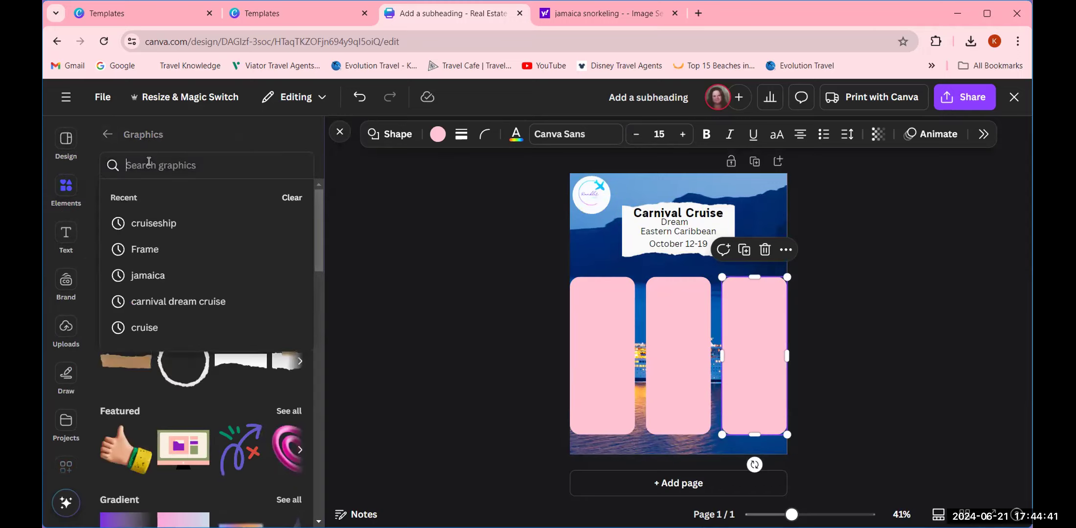
{"action": "type", "text": "Embell"}
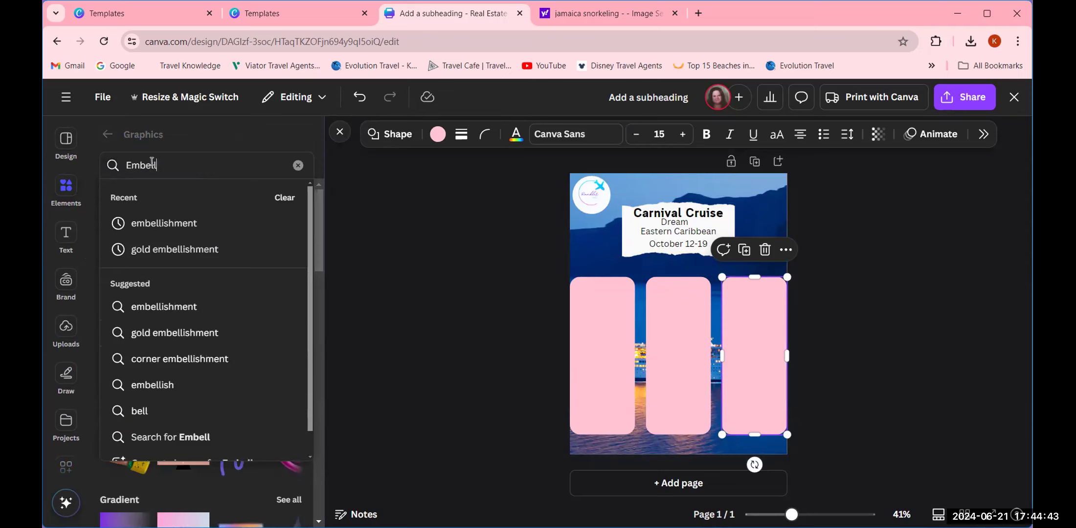
{"action": "type", "text": "eshments"}
{"action": "key", "text": "Return"}
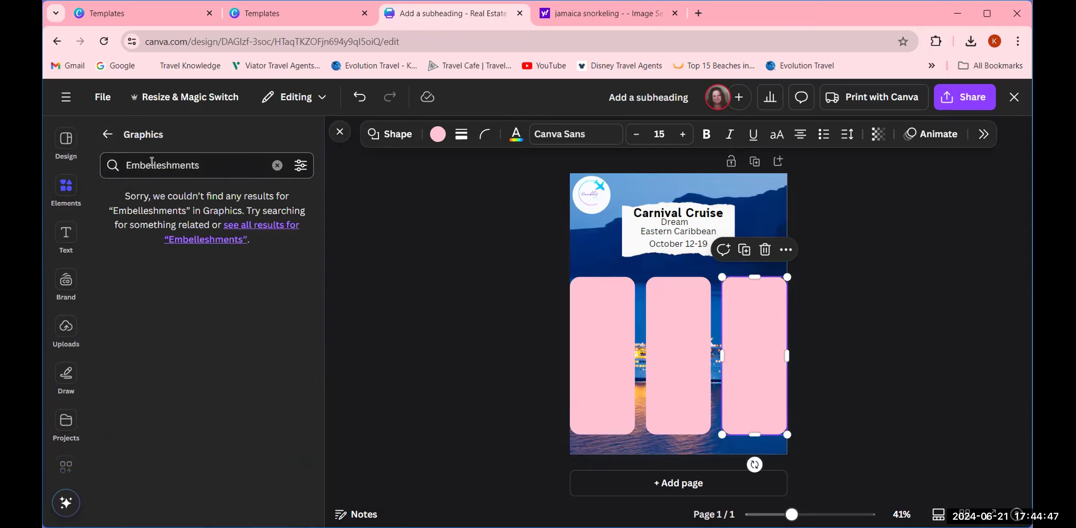
- Search the graphics for "embellishment" and examine the results for a suitable decoration
{"action": "left_click_drag", "start_coordinate": [218, 166], "coordinate": [108, 163]}
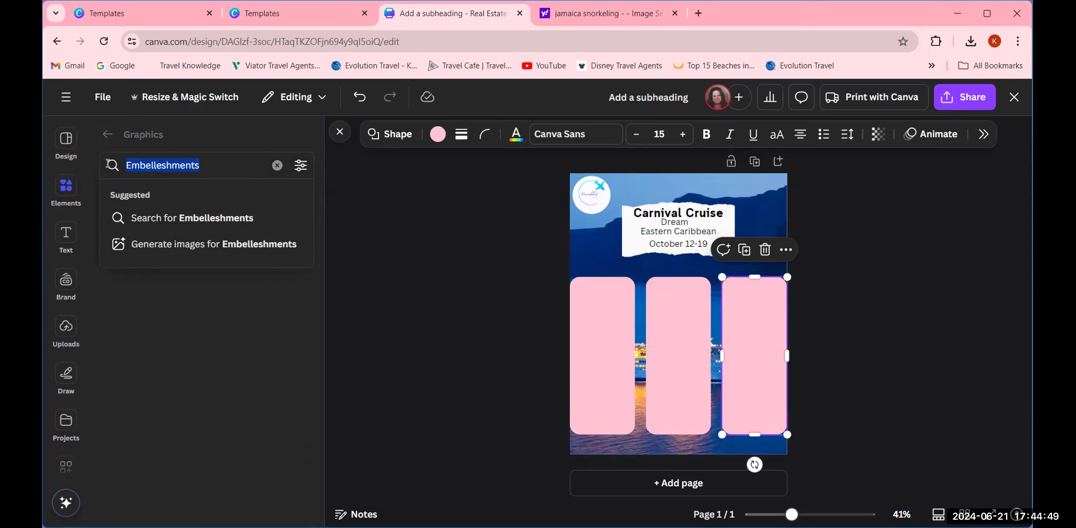
{"action": "type", "text": "embell"}
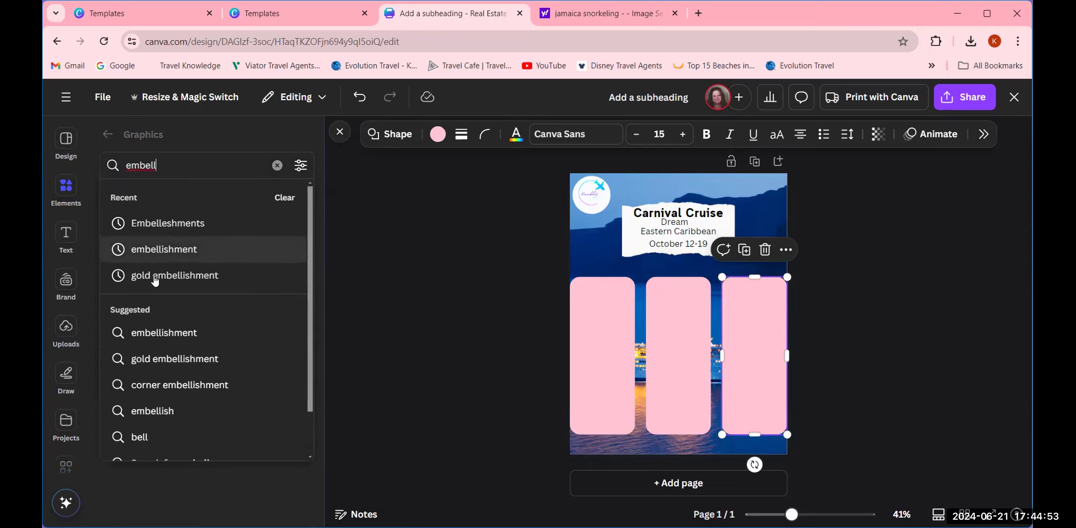
{"action": "left_click", "coordinate": [152, 249]}
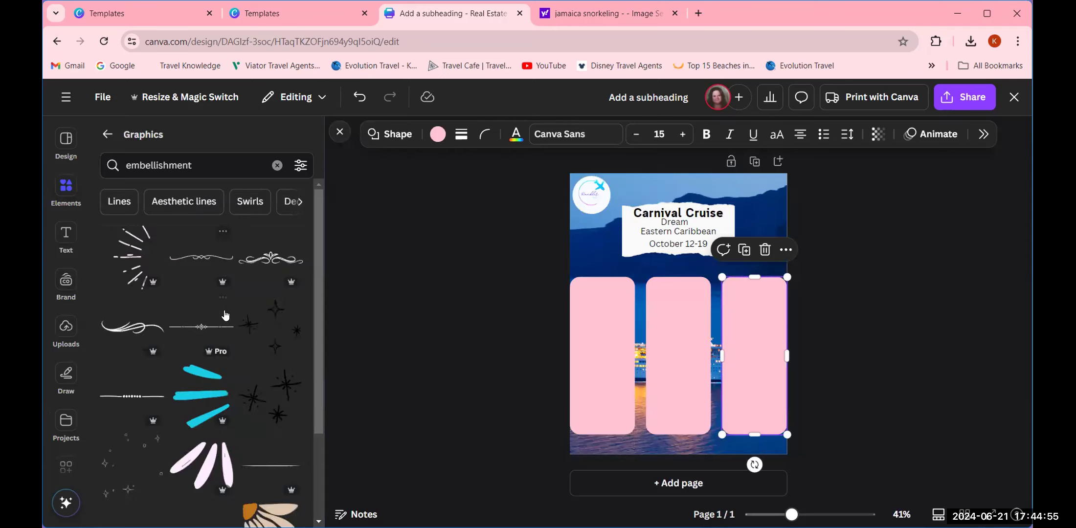
{"action": "scroll", "coordinate": [220, 313], "scroll_direction": "down", "scroll_amount": 3}
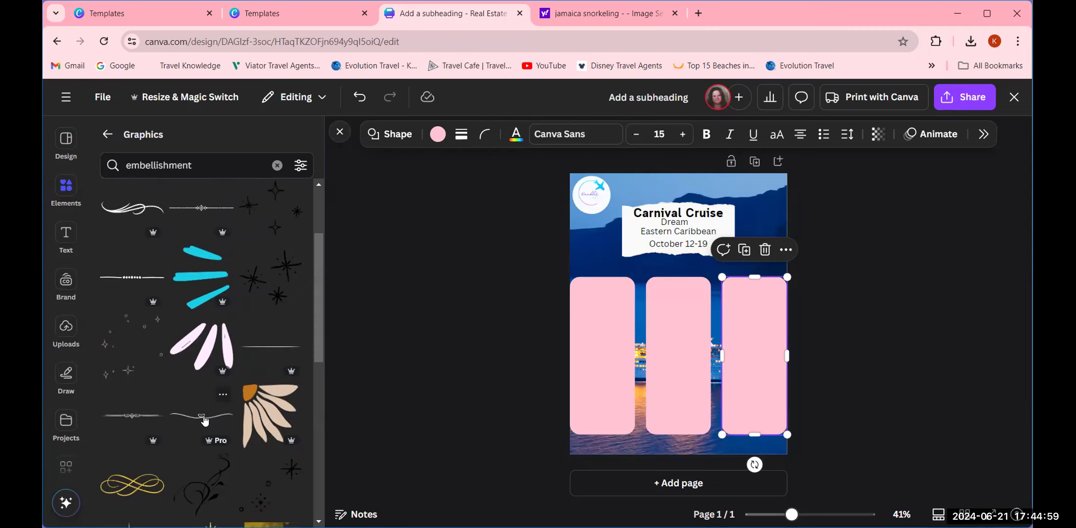
{"action": "scroll", "coordinate": [205, 420], "scroll_direction": "down", "scroll_amount": 5}
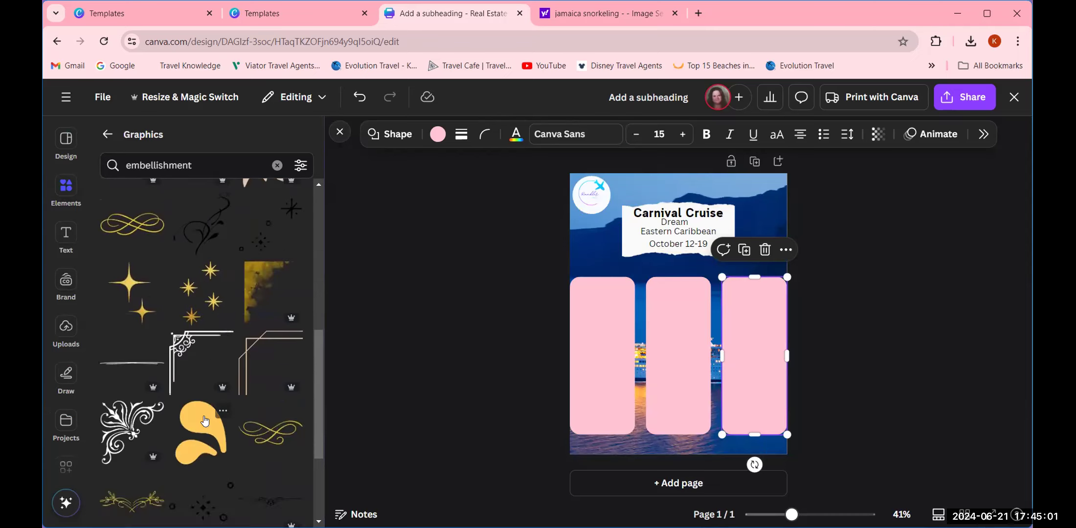
{"action": "scroll", "coordinate": [205, 421], "scroll_direction": "down", "scroll_amount": 3}
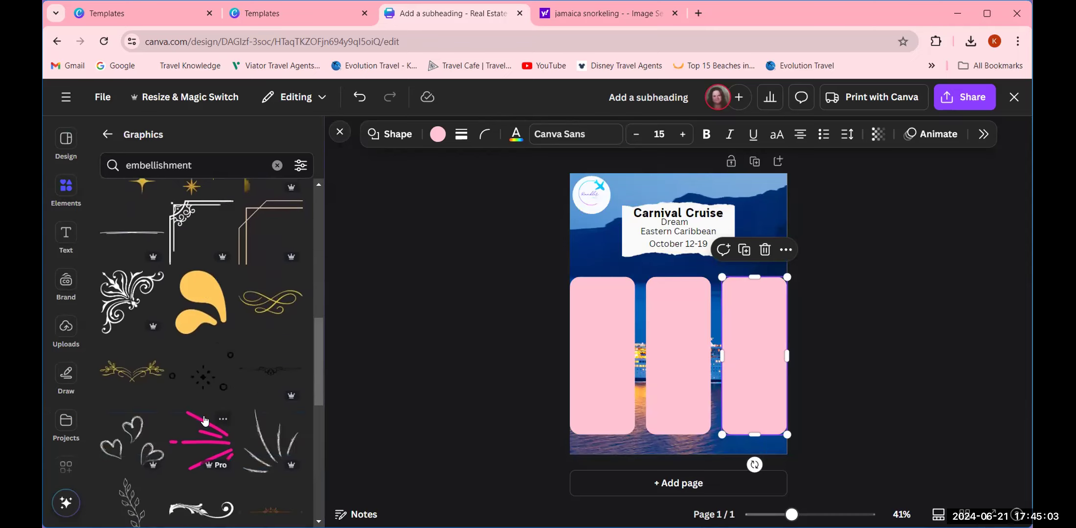
{"action": "scroll", "coordinate": [205, 418], "scroll_direction": "down", "scroll_amount": 5}
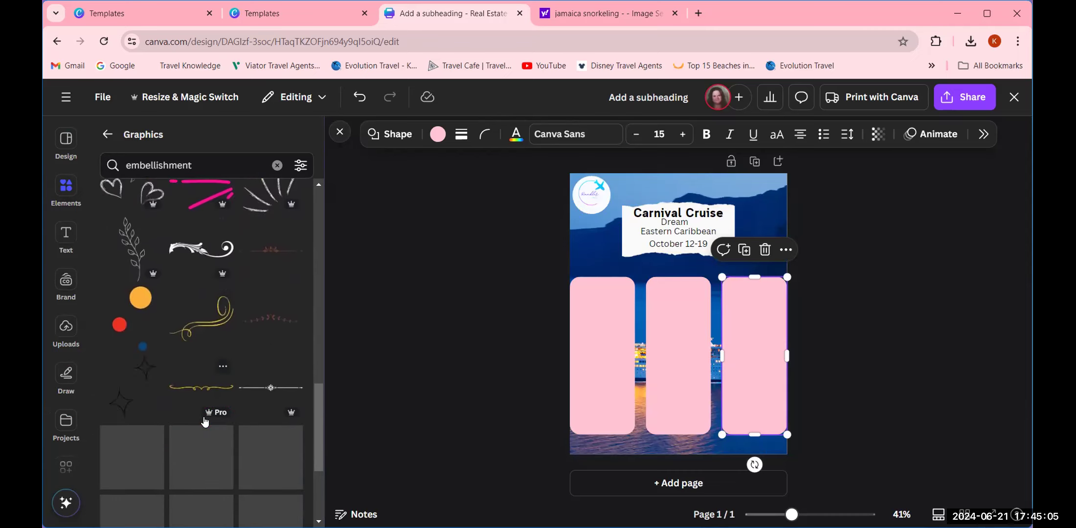
{"action": "scroll", "coordinate": [205, 414], "scroll_direction": "up", "scroll_amount": 15}
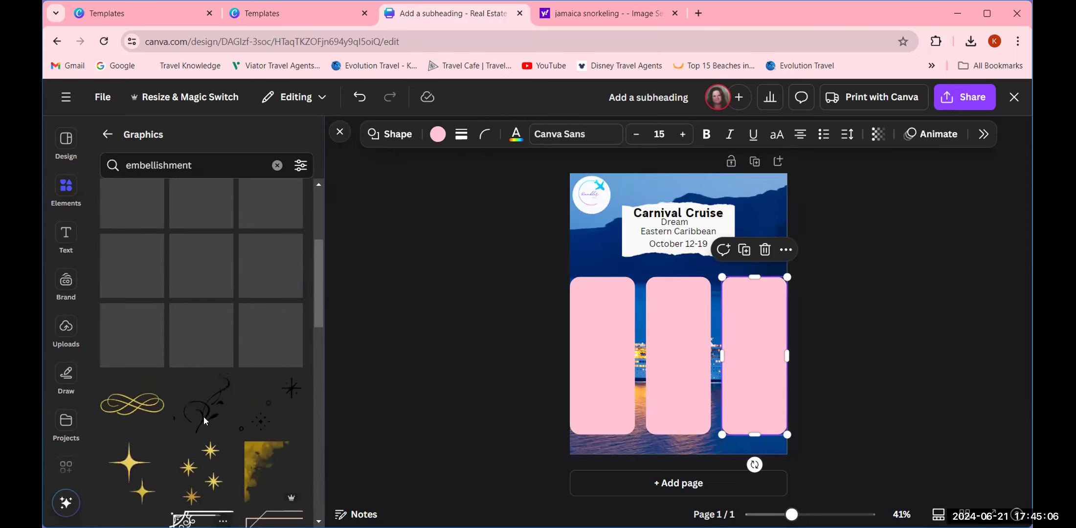
- Search the graphics for "banner"
{"action": "left_click", "coordinate": [276, 165]}
{"action": "type", "text": "ba"}
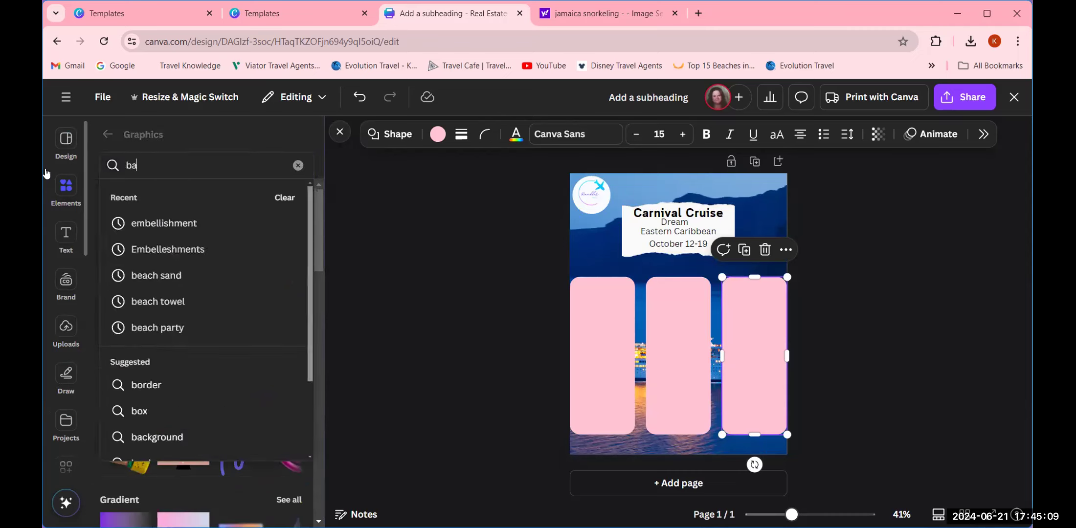
{"action": "type", "text": "nner"}
{"action": "key", "text": "Return"}
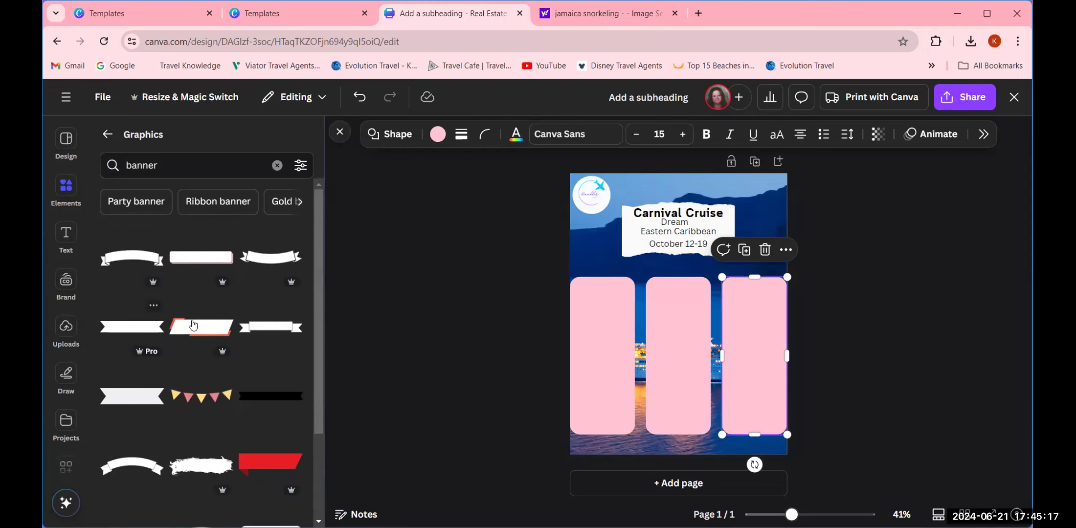
- Place a straight notched ribbon banner below the middle pink panel and recolor it white
{"action": "left_click", "coordinate": [139, 327]}
{"action": "left_click_drag", "start_coordinate": [691, 320], "coordinate": [690, 451]}
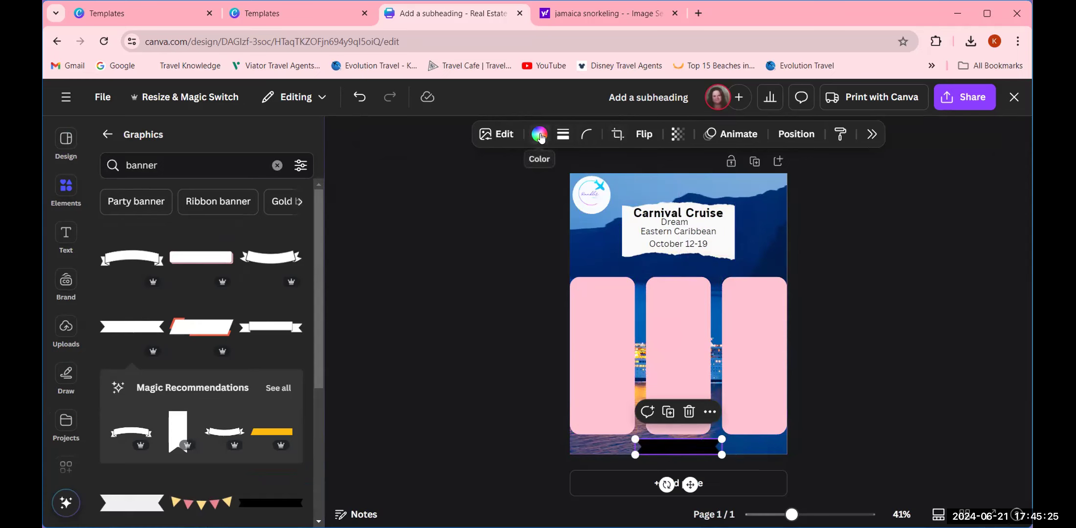
{"action": "left_click", "coordinate": [540, 135]}
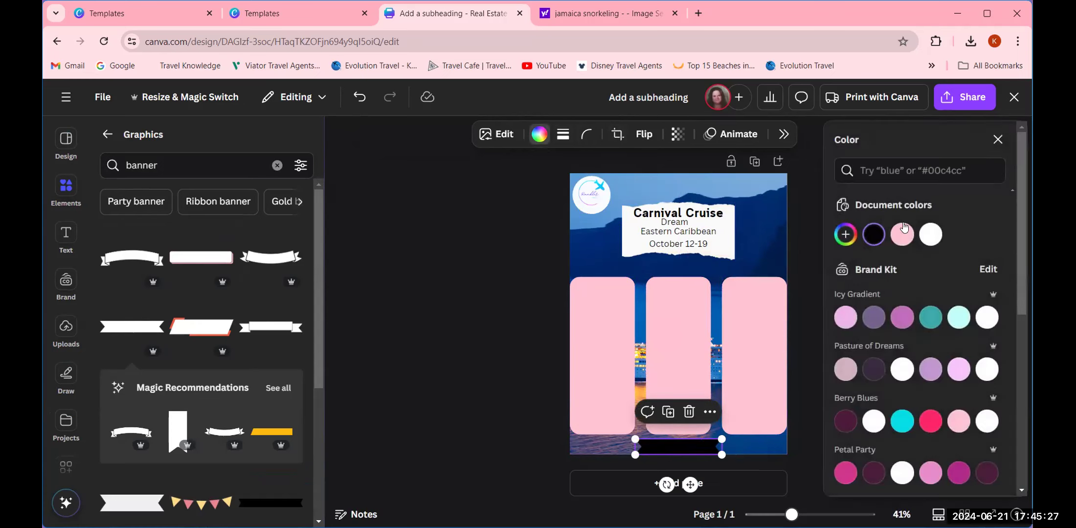
{"action": "left_click", "coordinate": [929, 237]}
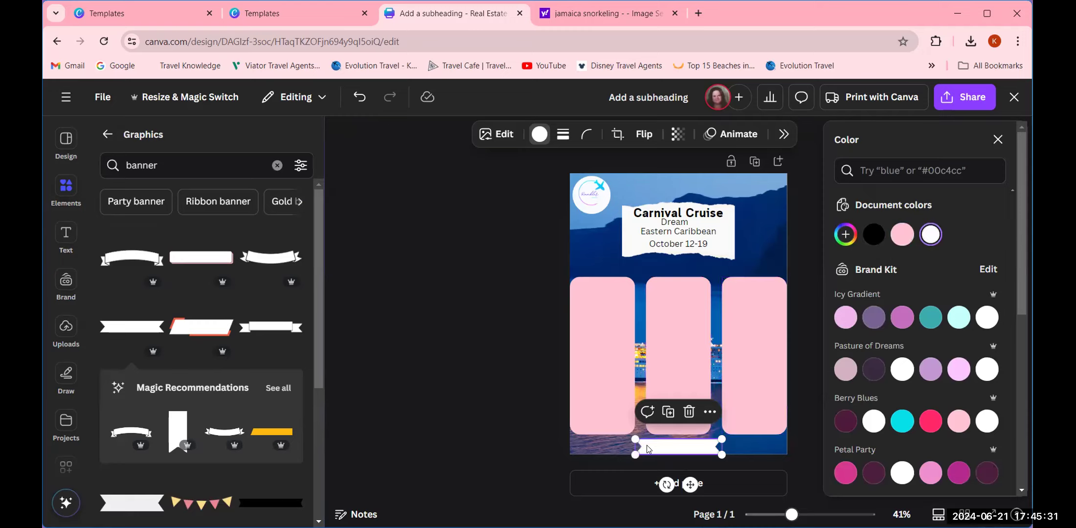
- Enlarge the white ribbon banner so that it spans most of the flyer's width along the bottom edge
{"action": "left_click_drag", "start_coordinate": [722, 439], "coordinate": [803, 424]}
{"action": "left_click_drag", "start_coordinate": [634, 425], "coordinate": [579, 431]}
{"action": "left_click_drag", "start_coordinate": [804, 413], "coordinate": [770, 420]}
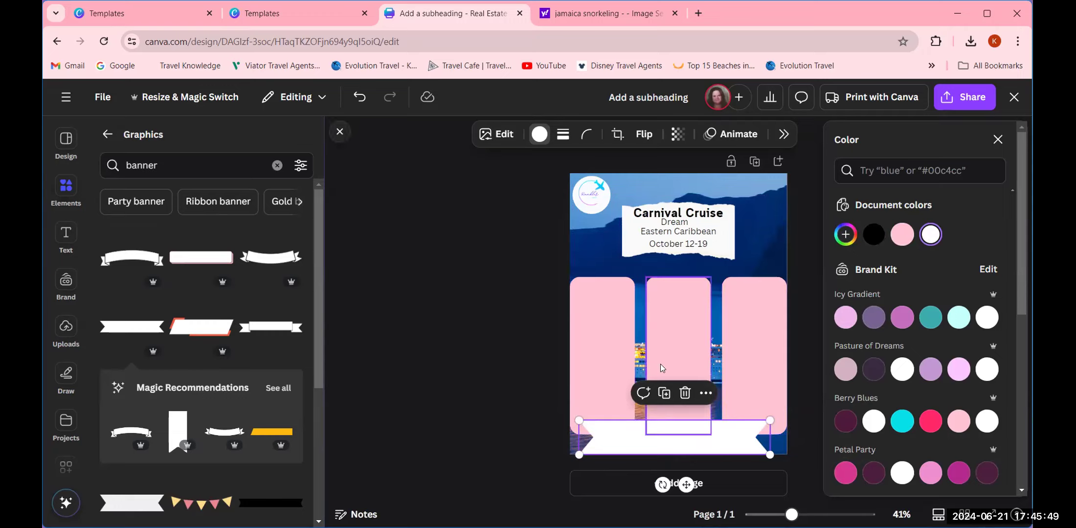
- Try the white folded ribbon banner on the flyer, delete it, and look through further banner graphics
{"action": "left_click", "coordinate": [268, 334]}
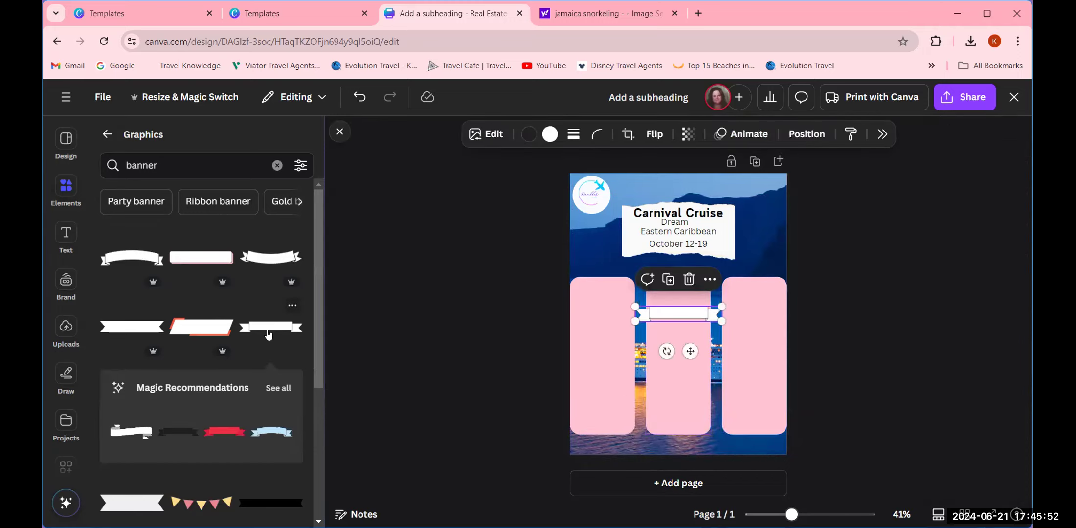
{"action": "left_click", "coordinate": [689, 279]}
{"action": "scroll", "coordinate": [145, 391], "scroll_direction": "down", "scroll_amount": 5}
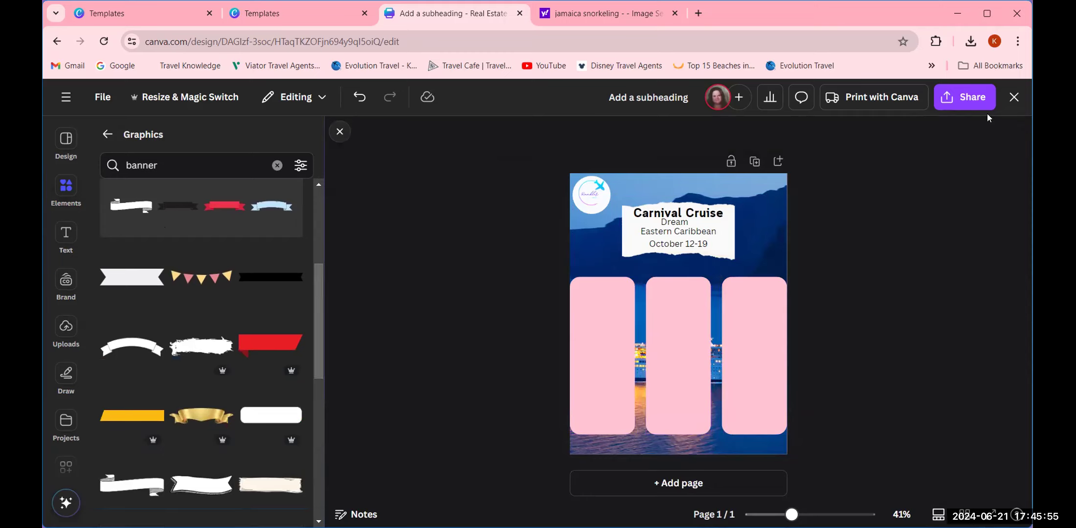